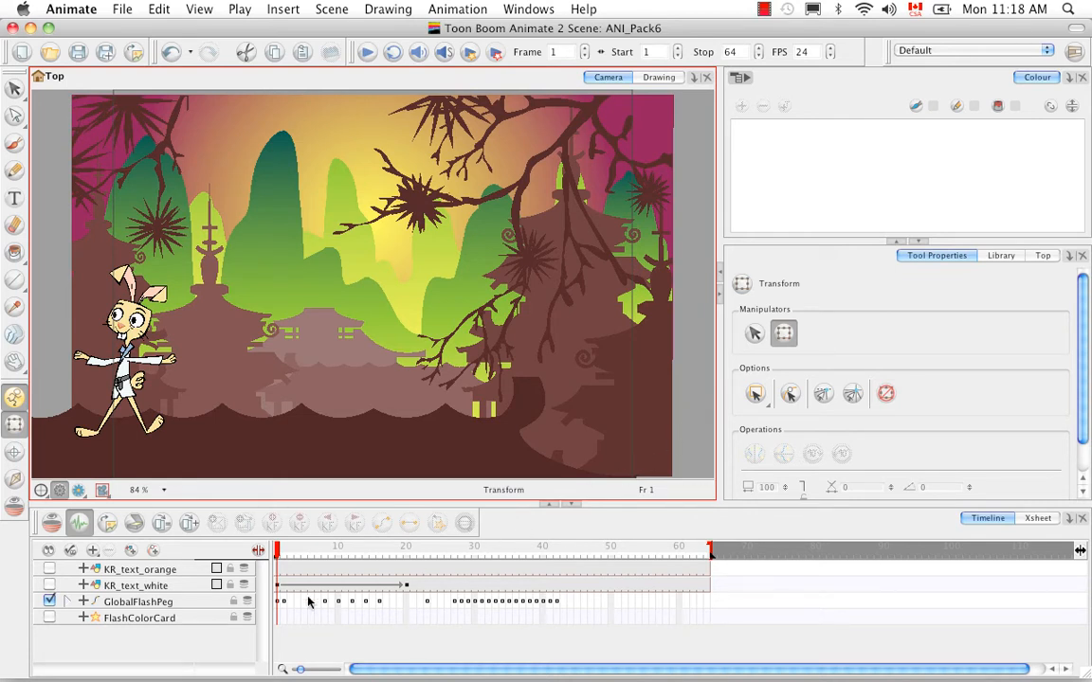
# Step: Add a Blending effect layer to the timeline and enable the KR_text_white layer
pyautogui.click(93, 552)
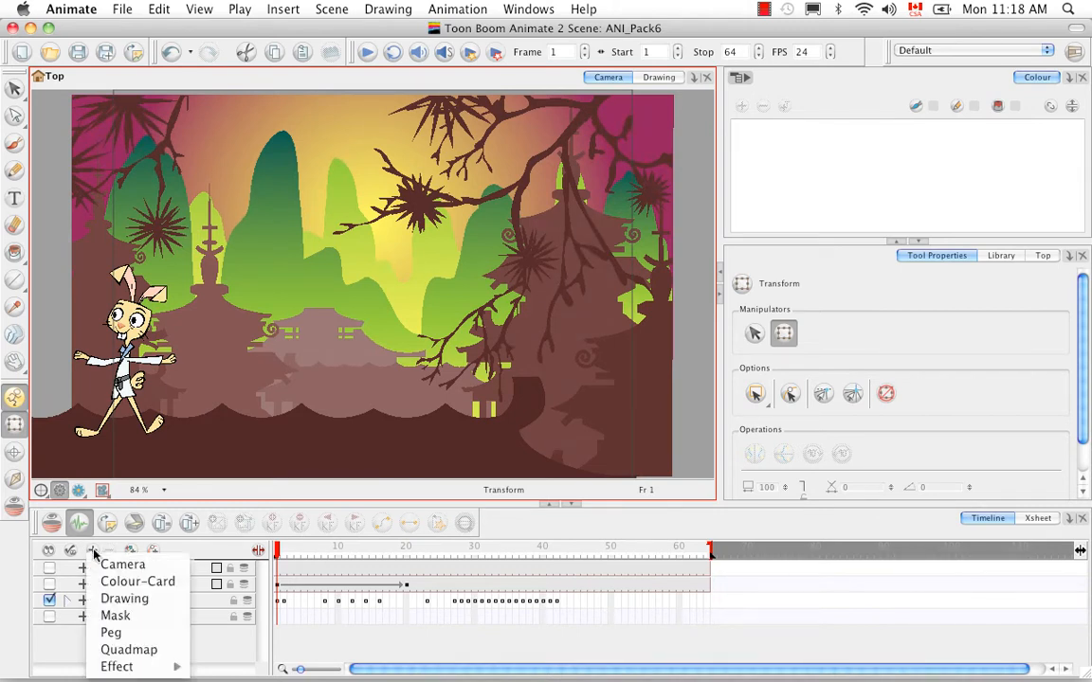
pyautogui.moveTo(147, 669)
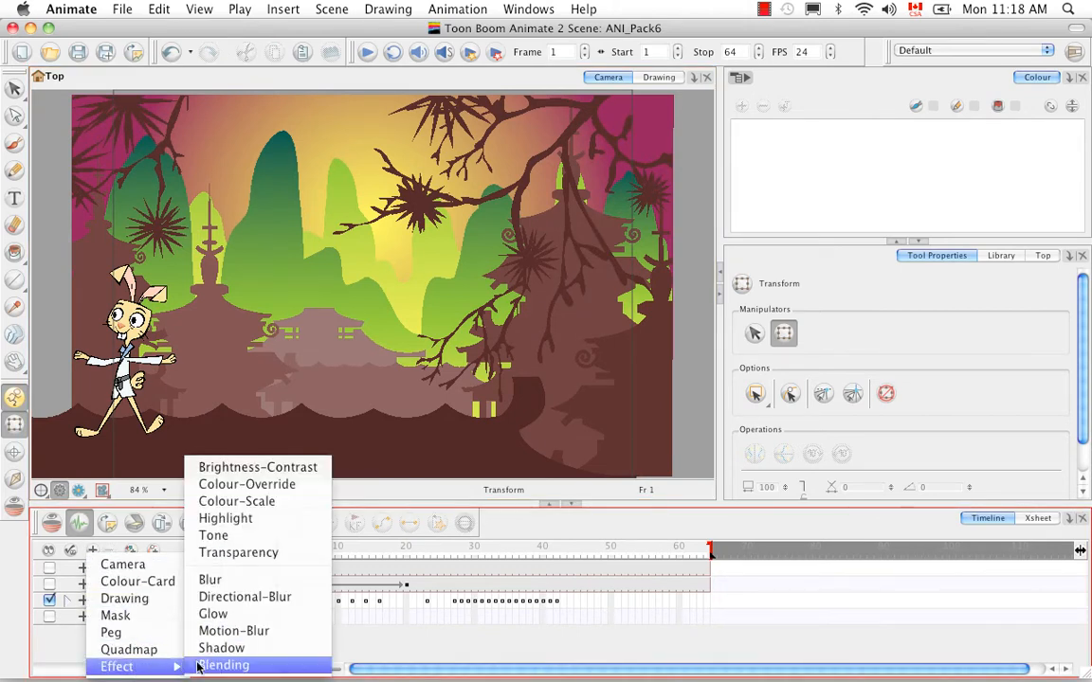
pyautogui.click(281, 668)
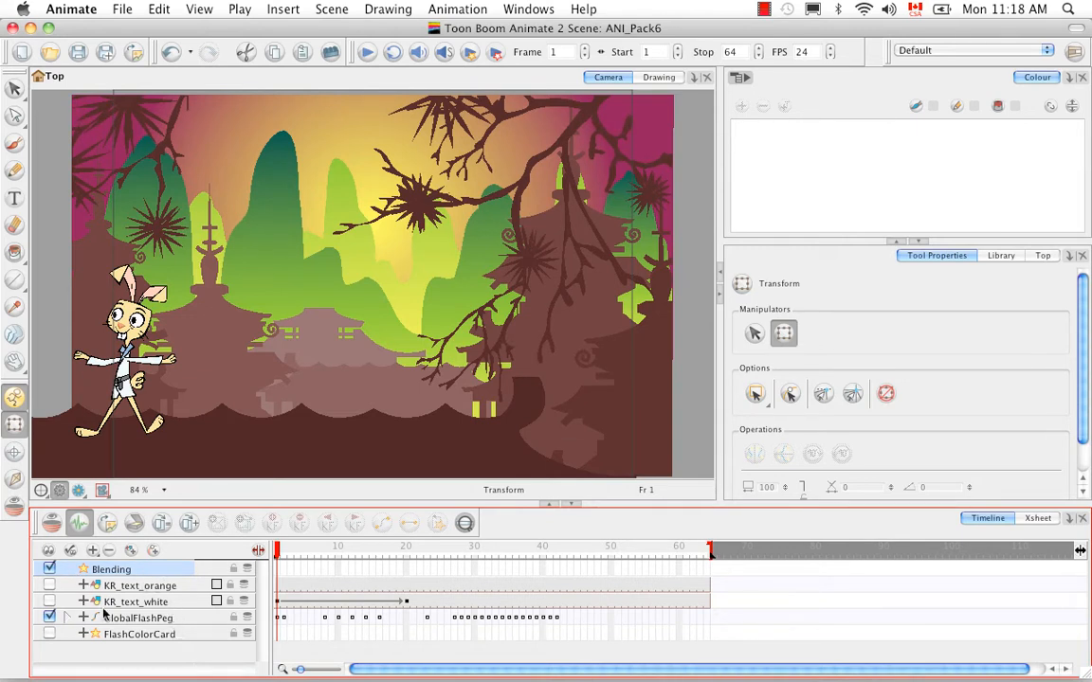
pyautogui.click(49, 602)
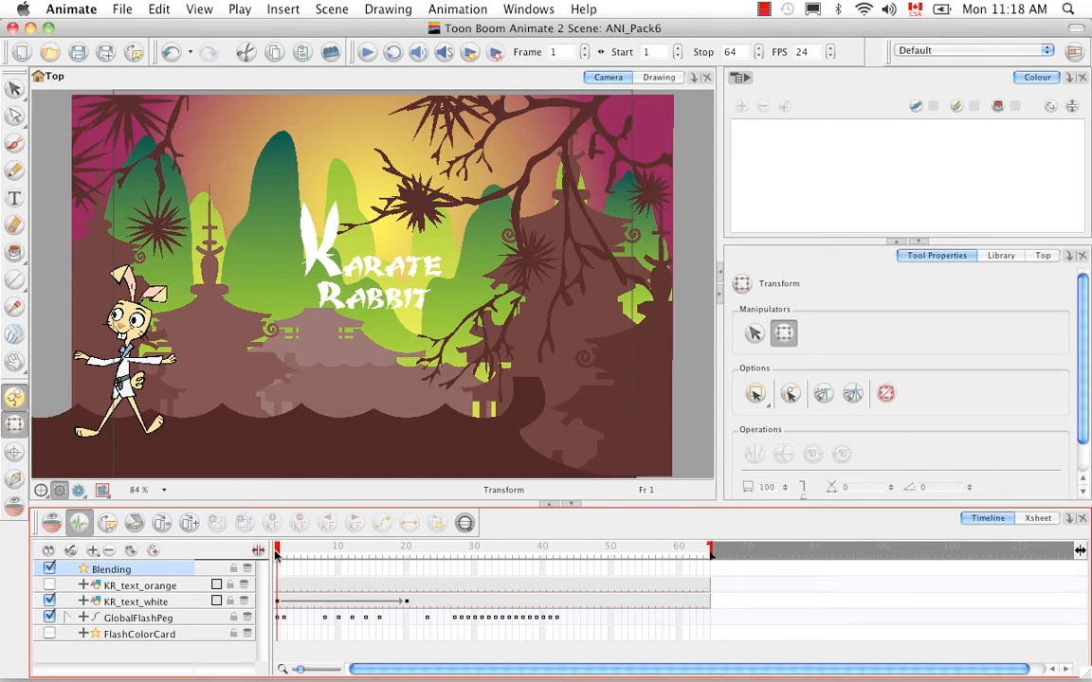
pyautogui.moveTo(276, 555); pyautogui.dragTo(248, 574)
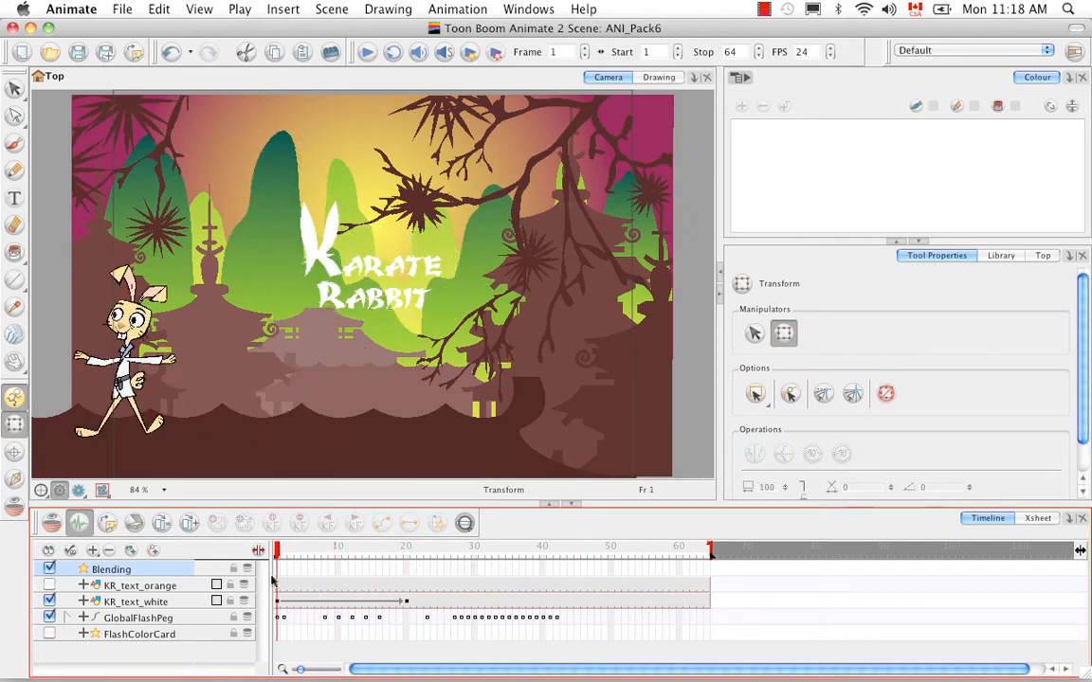
# Step: Attach the KR_text_white layer to the Blending effect as its child layer
pyautogui.click(140, 602)
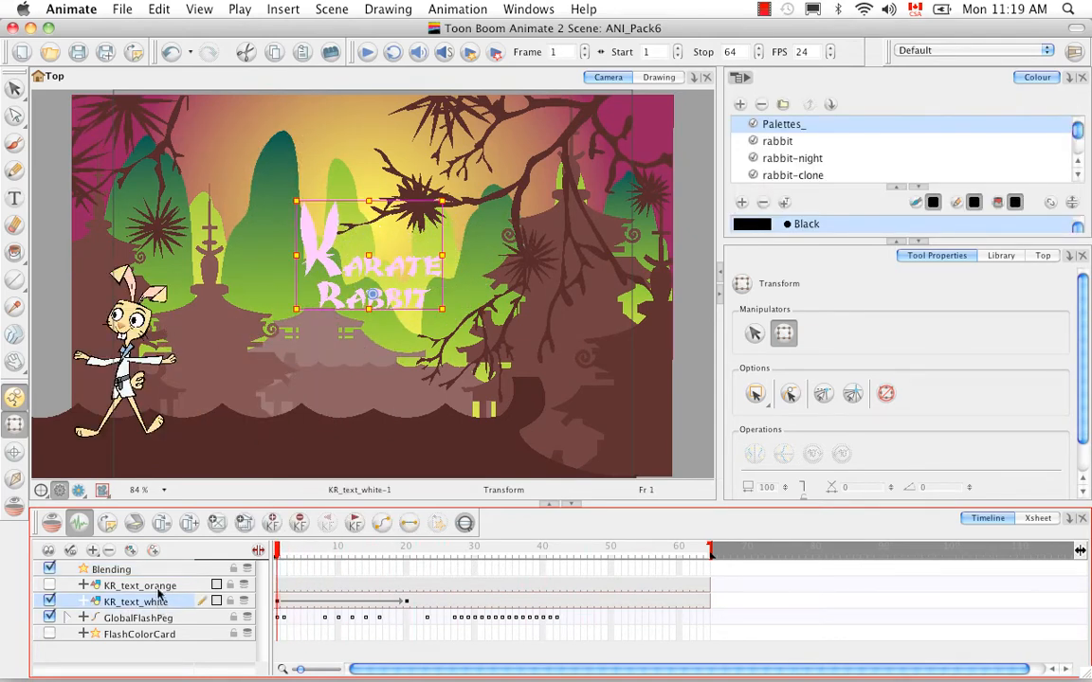
pyautogui.moveTo(159, 594); pyautogui.dragTo(157, 570)
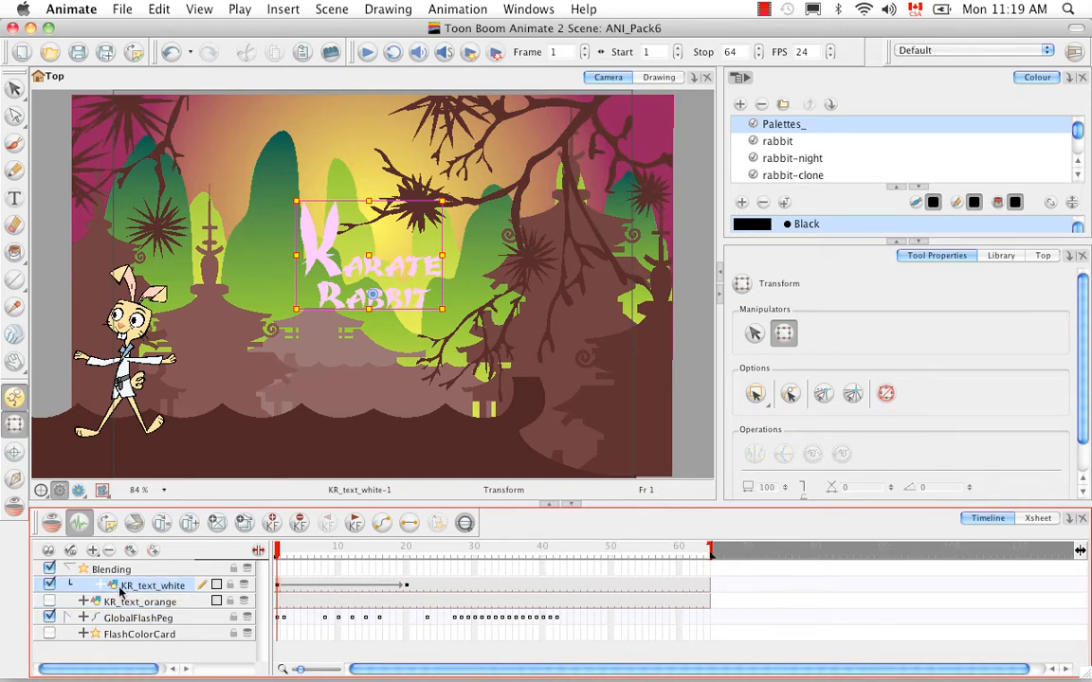
pyautogui.click(68, 568)
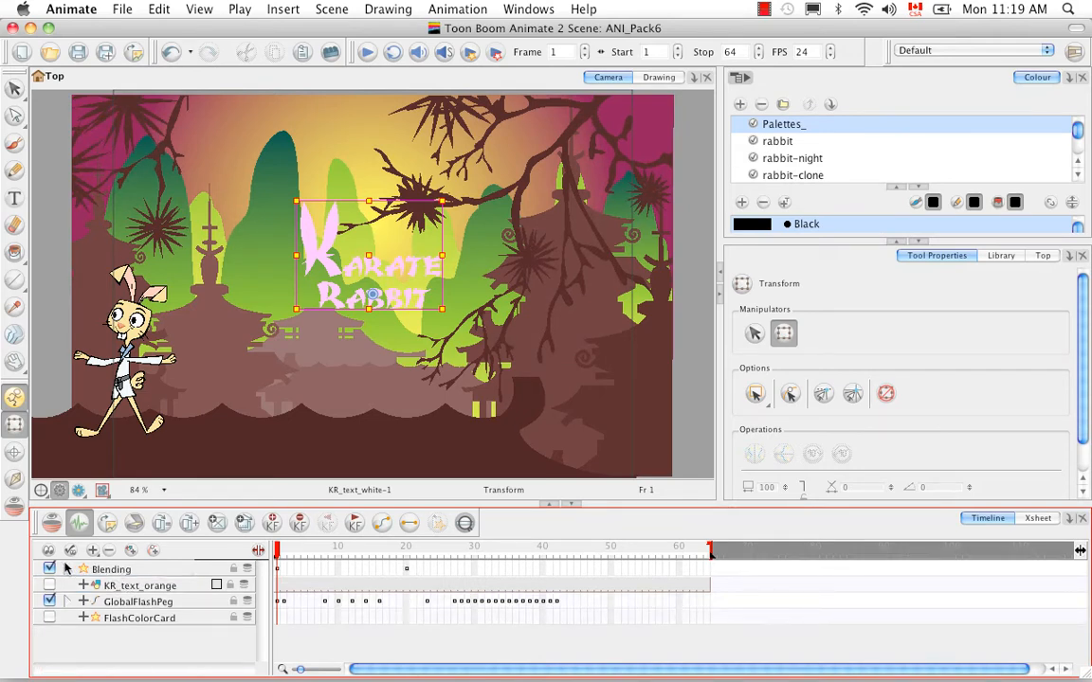
pyautogui.click(68, 569)
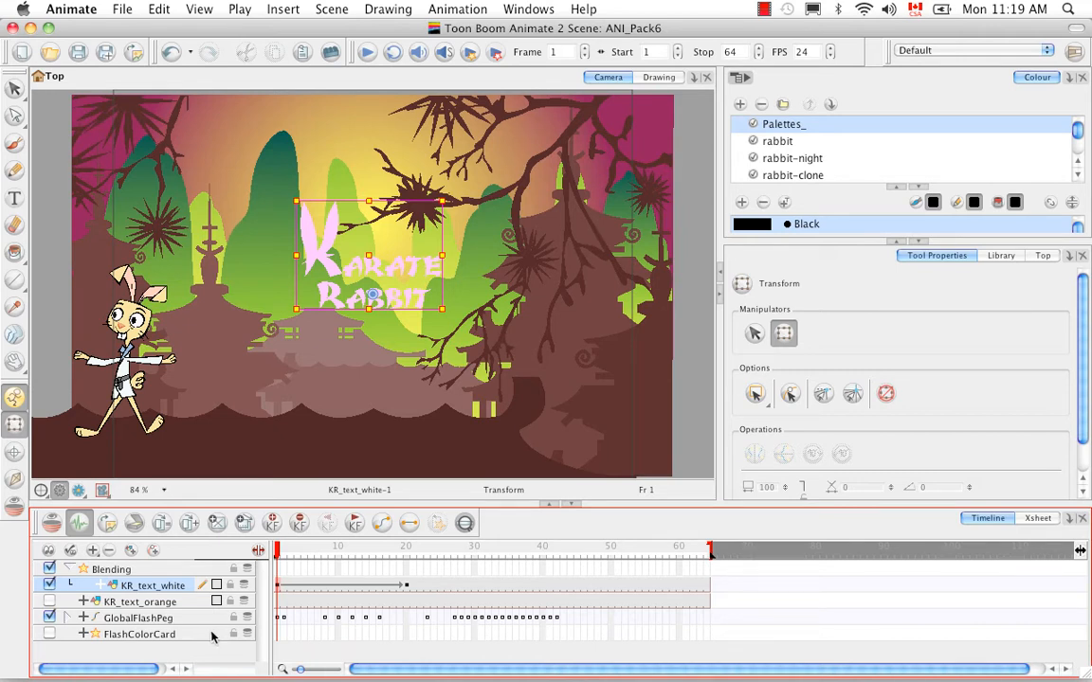
# Step: Open the Blending layer's properties and switch the camera view to Render View, keeping the title unobstructed
pyautogui.click(157, 571)
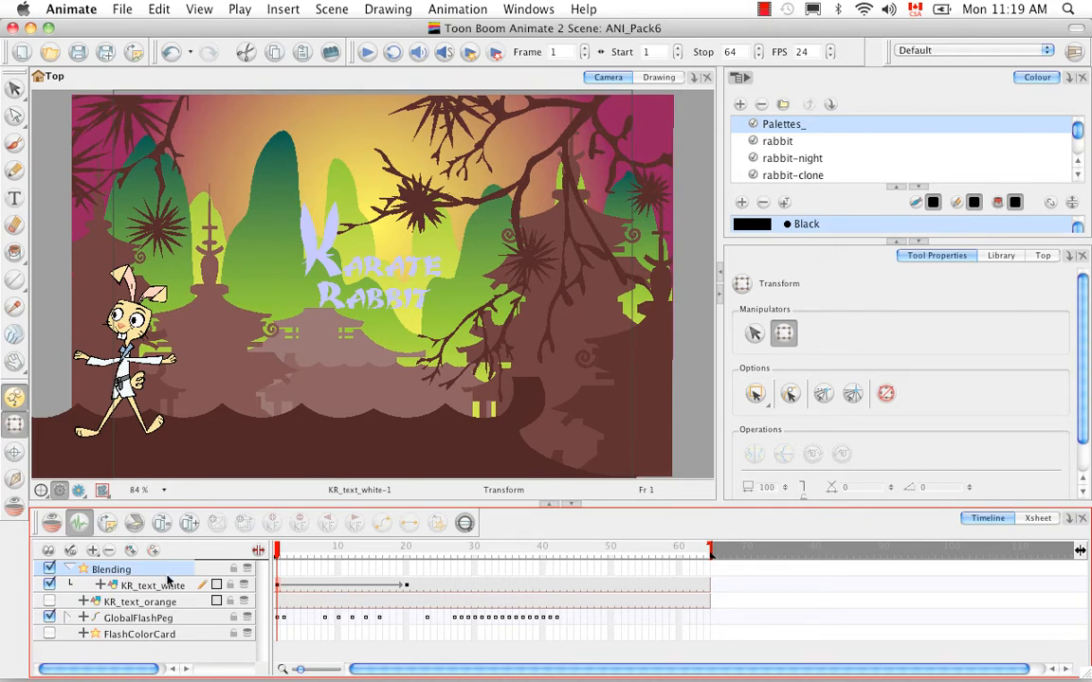
pyautogui.doubleClick(167, 574)
pyautogui.moveTo(424, 201); pyautogui.dragTo(567, 254)
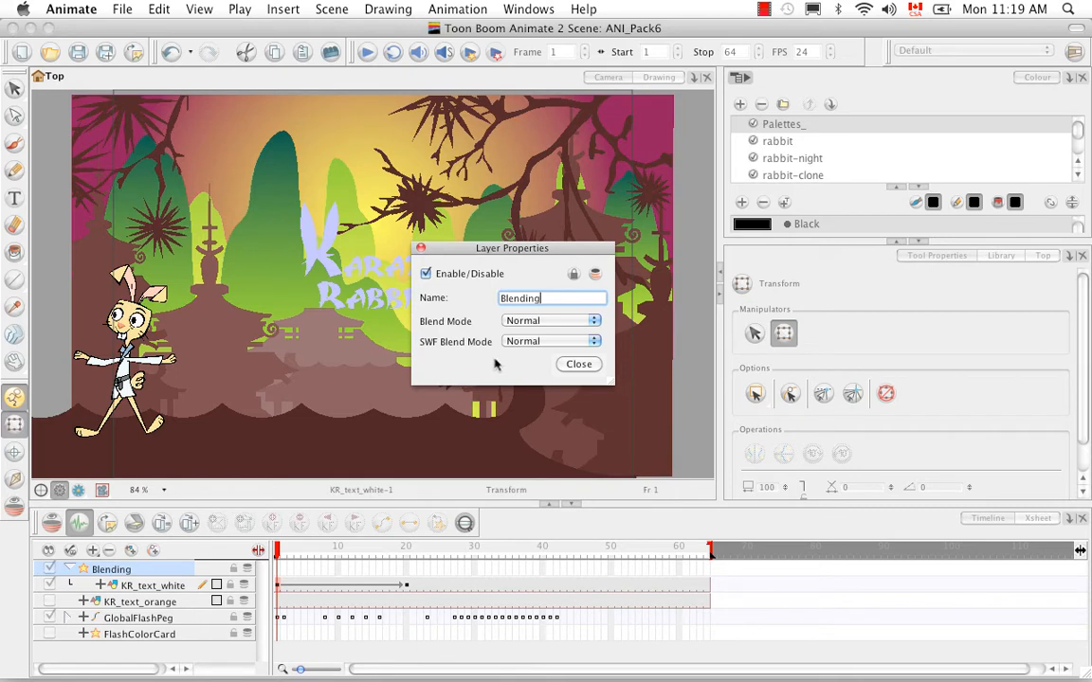
pyautogui.click(79, 491)
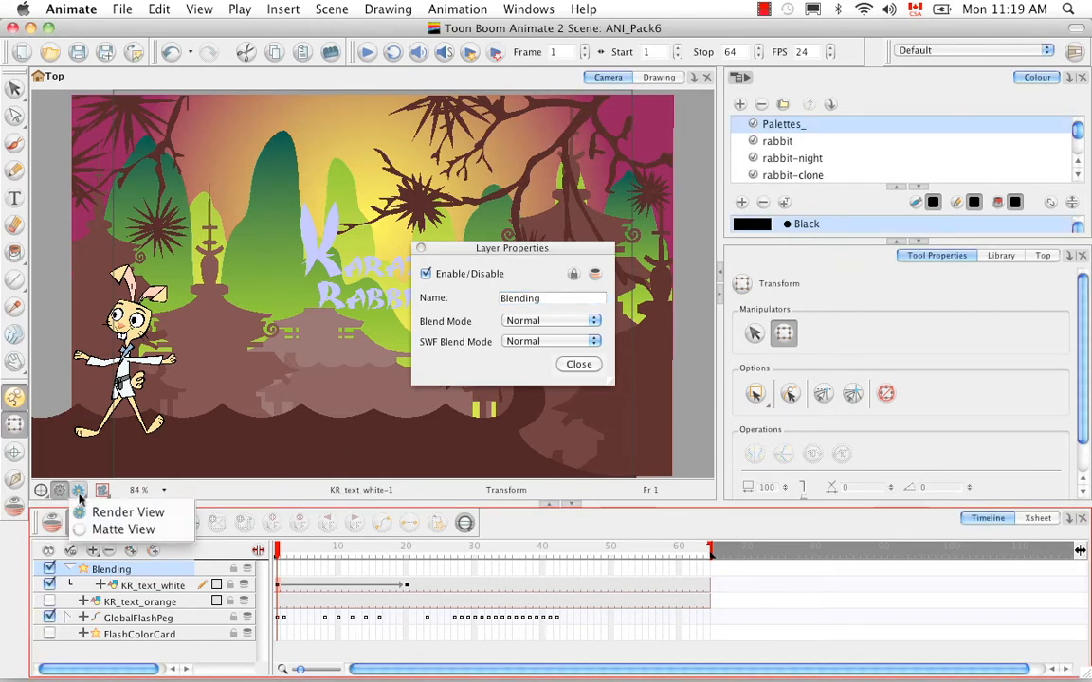
pyautogui.click(105, 515)
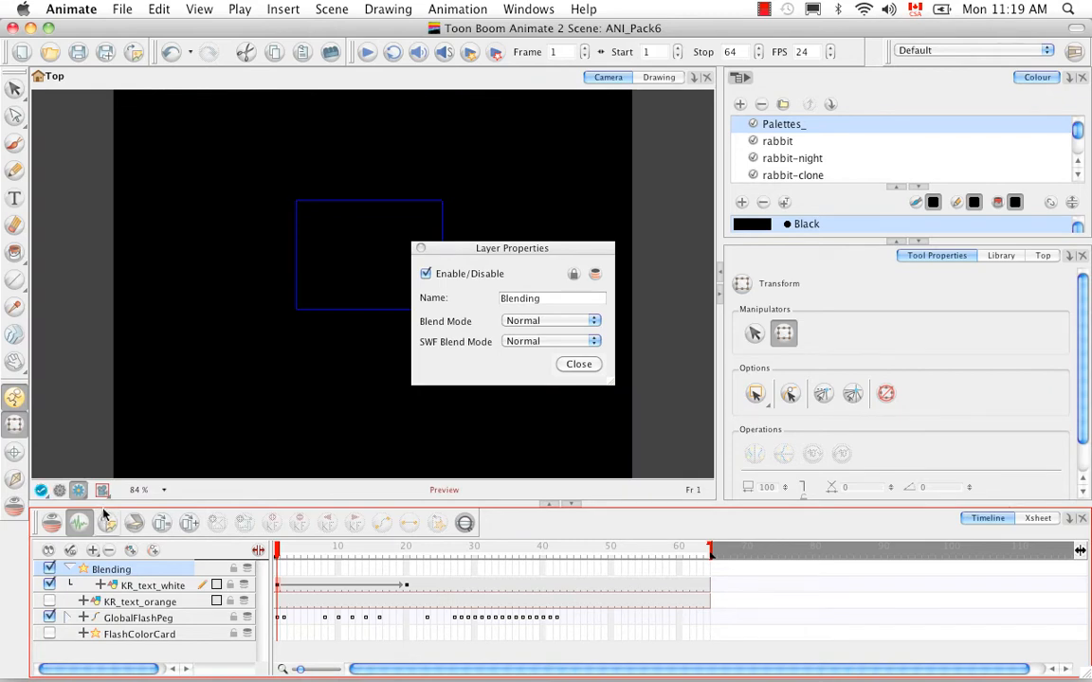
pyautogui.moveTo(588, 245); pyautogui.dragTo(699, 236)
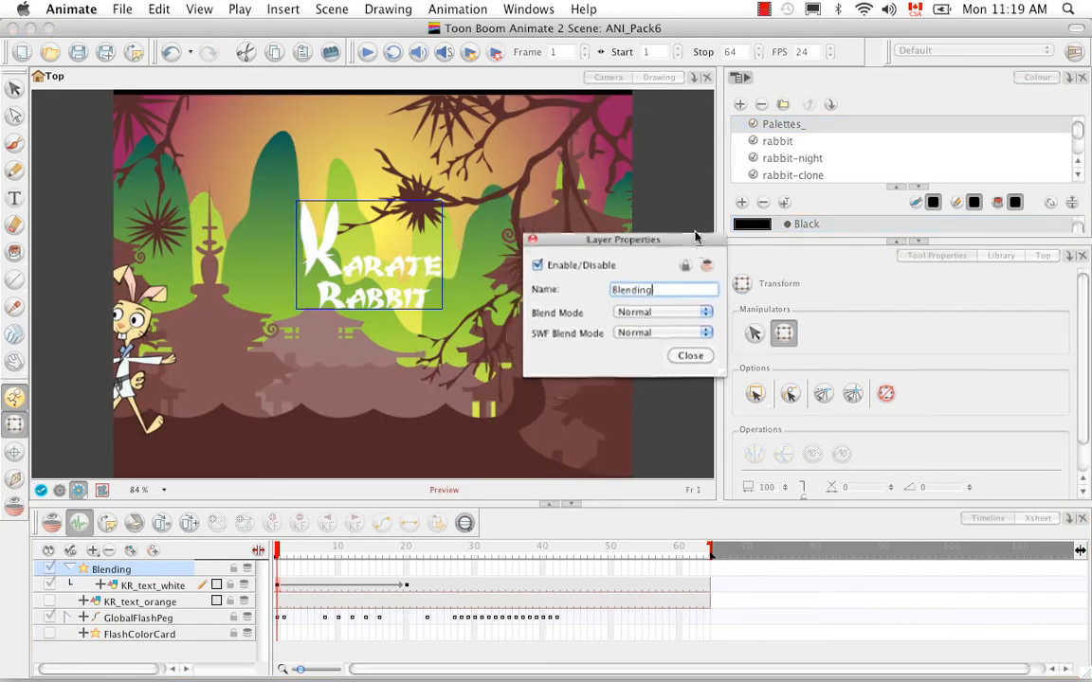
# Step: Try Multiply as the Blending layer's Blend Mode, and set it to Difference
pyautogui.click(706, 314)
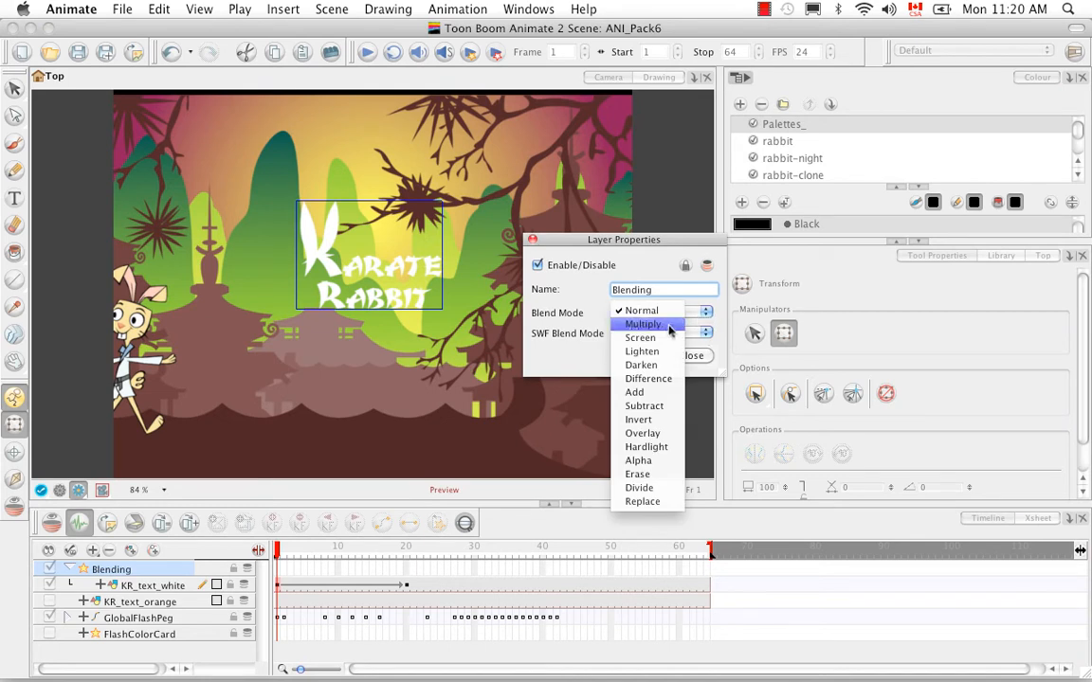
pyautogui.click(663, 325)
pyautogui.click(706, 312)
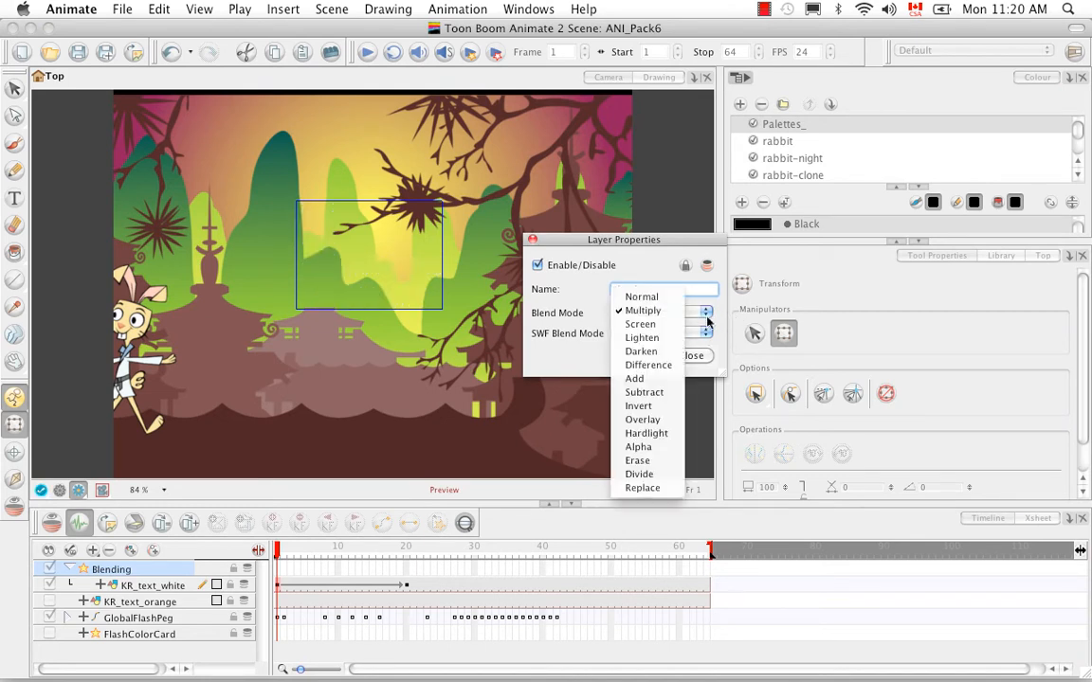
pyautogui.click(650, 365)
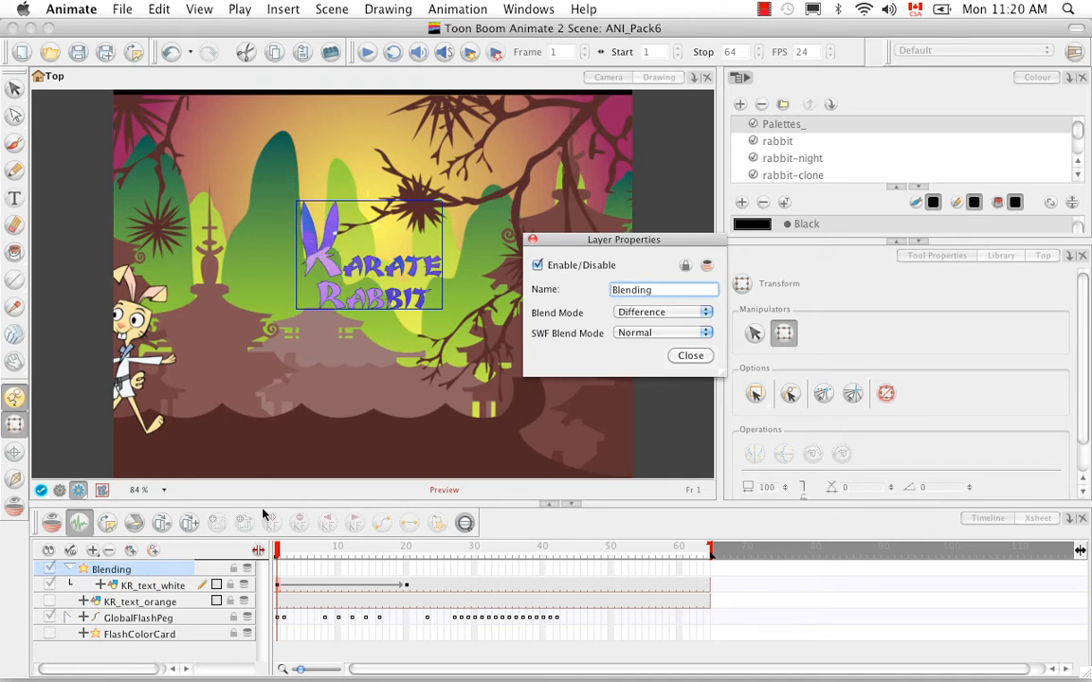
# Step: Examine the layers grouped under GlobalFlashPeg and scrub the timeline to frame 21 to check the blended title
pyautogui.click(69, 617)
pyautogui.moveTo(262, 573)
pyautogui.mouseDown()
pyautogui.moveTo(266, 621)
pyautogui.moveTo(263, 572)
pyautogui.mouseUp()
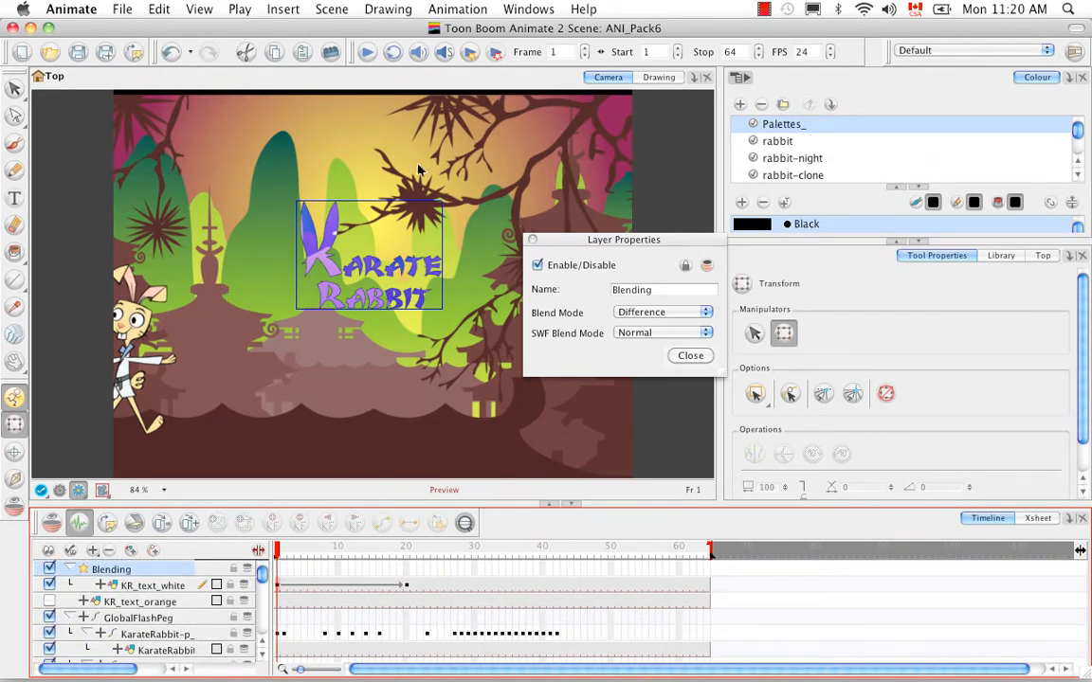
pyautogui.click(73, 618)
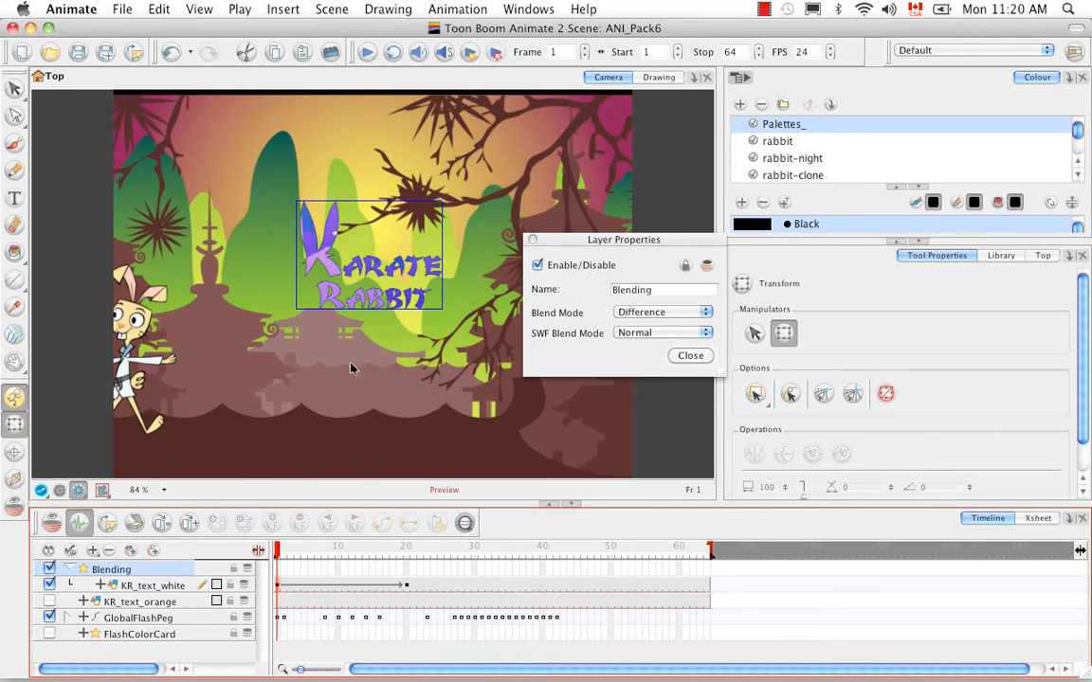
pyautogui.click(688, 355)
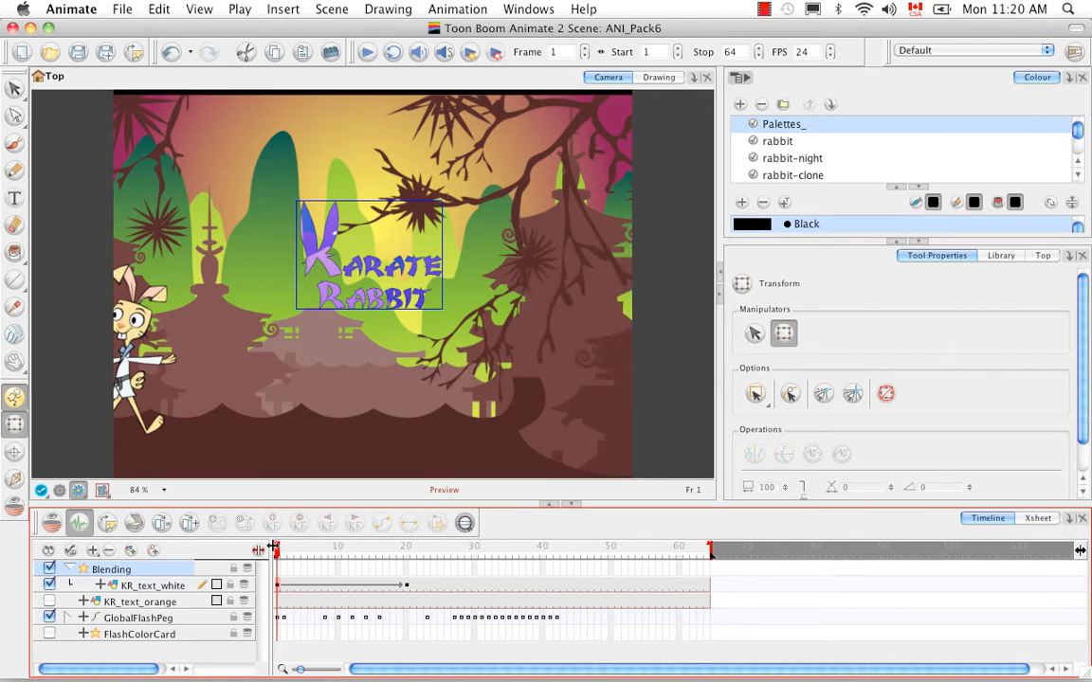
pyautogui.moveTo(277, 557); pyautogui.dragTo(392, 561)
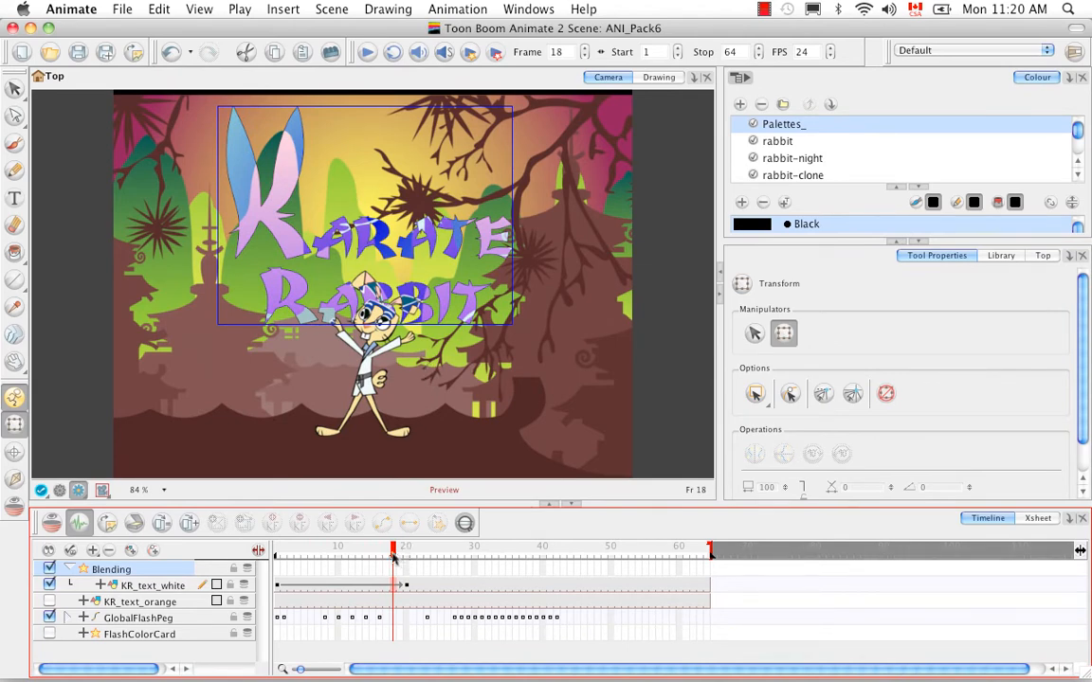
pyautogui.moveTo(394, 559)
pyautogui.mouseDown()
pyautogui.moveTo(370, 560)
pyautogui.moveTo(414, 559)
pyautogui.mouseUp()
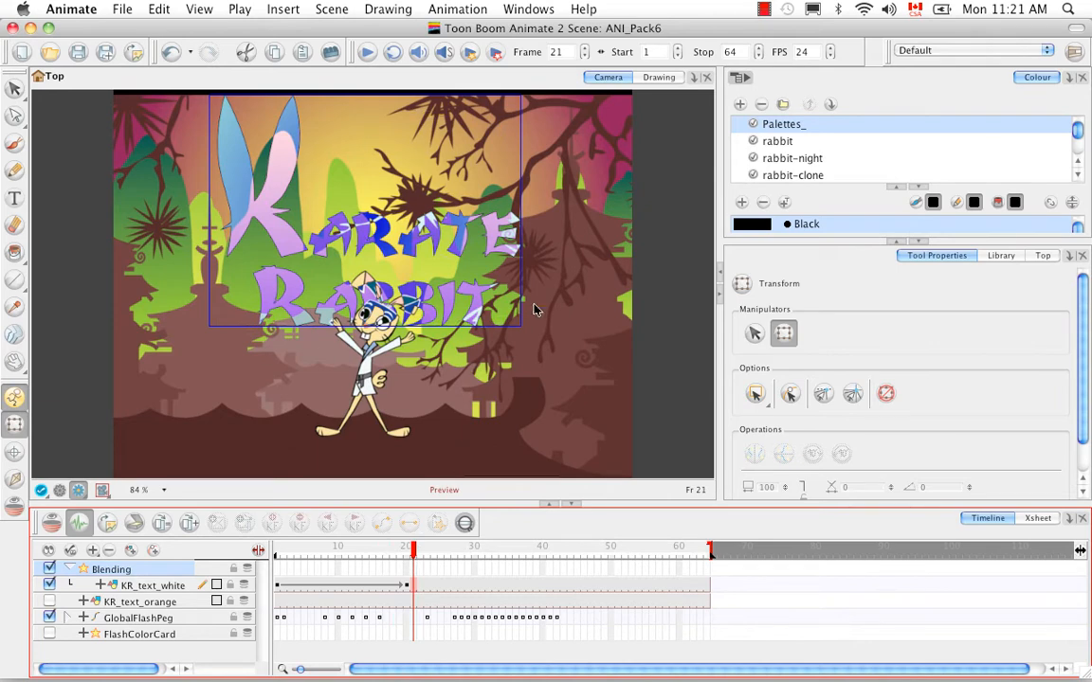
# Step: Render the scene including the already rendered frames, play the result, and close the player
pyautogui.click(470, 53)
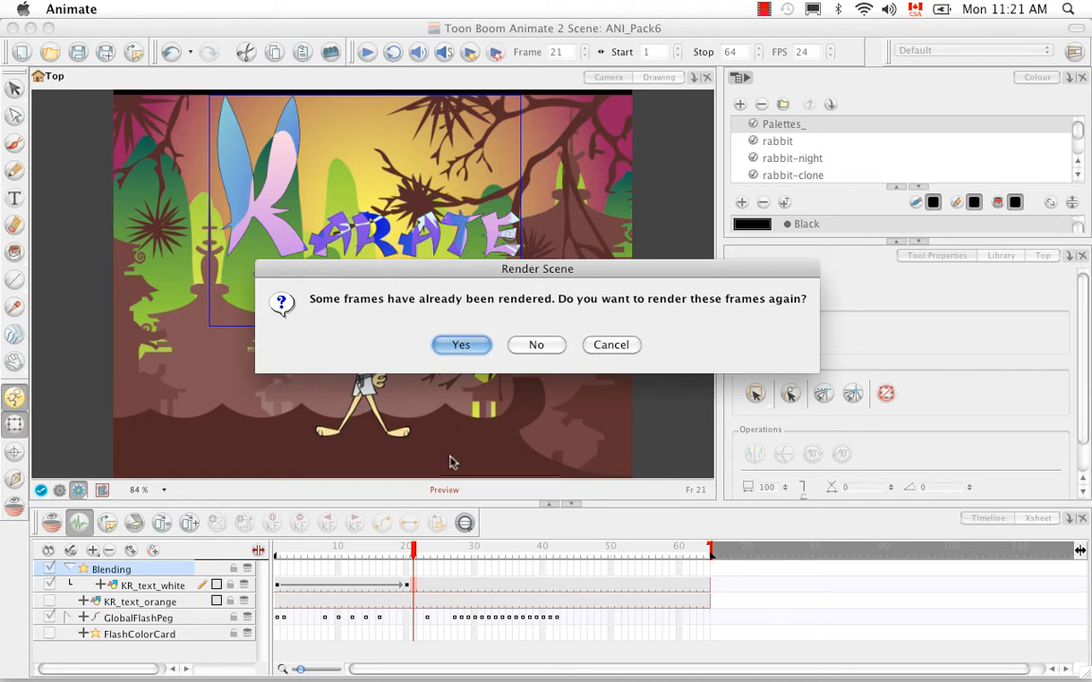
pyautogui.click(462, 346)
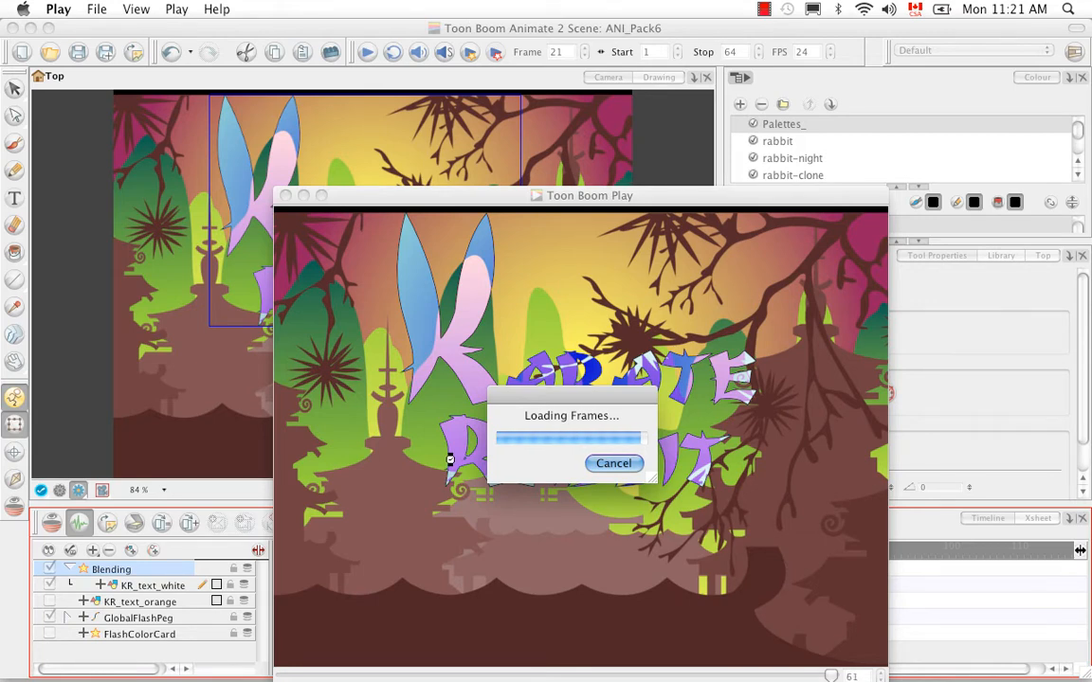
pyautogui.click(451, 459)
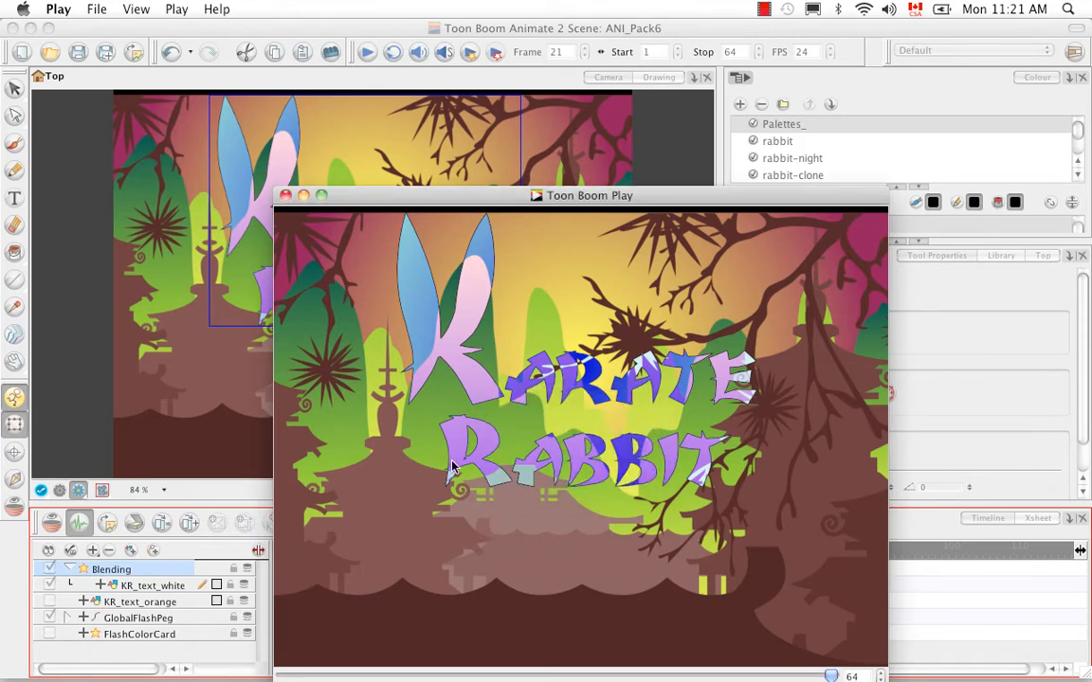
pyautogui.moveTo(678, 202); pyautogui.dragTo(598, 77)
pyautogui.click(282, 576)
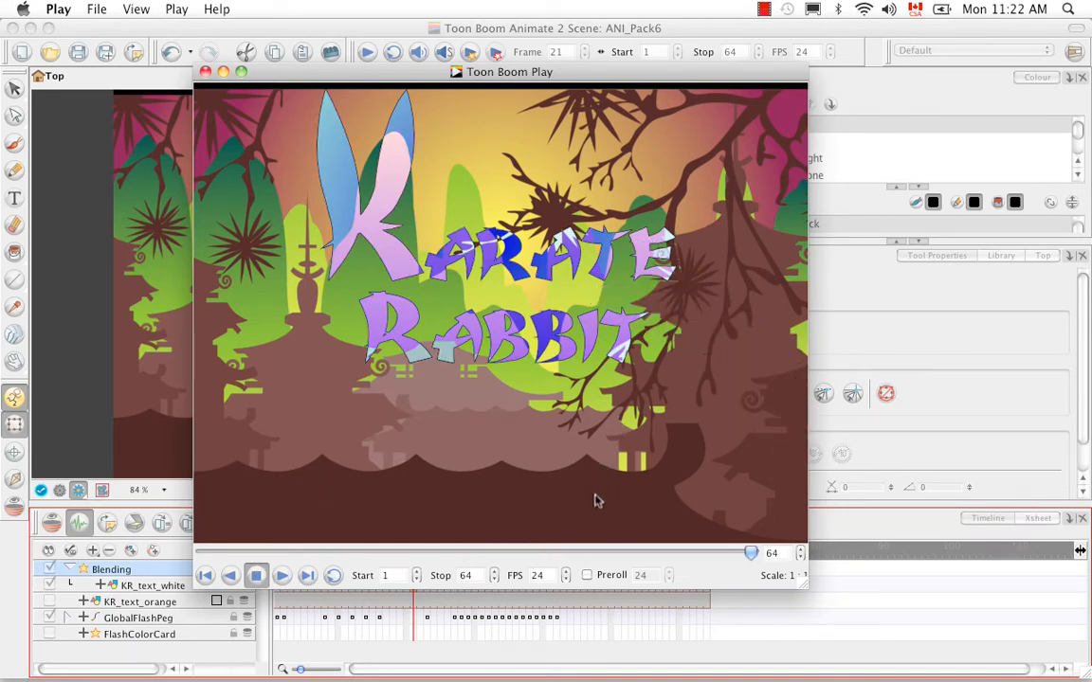
pyautogui.click(205, 72)
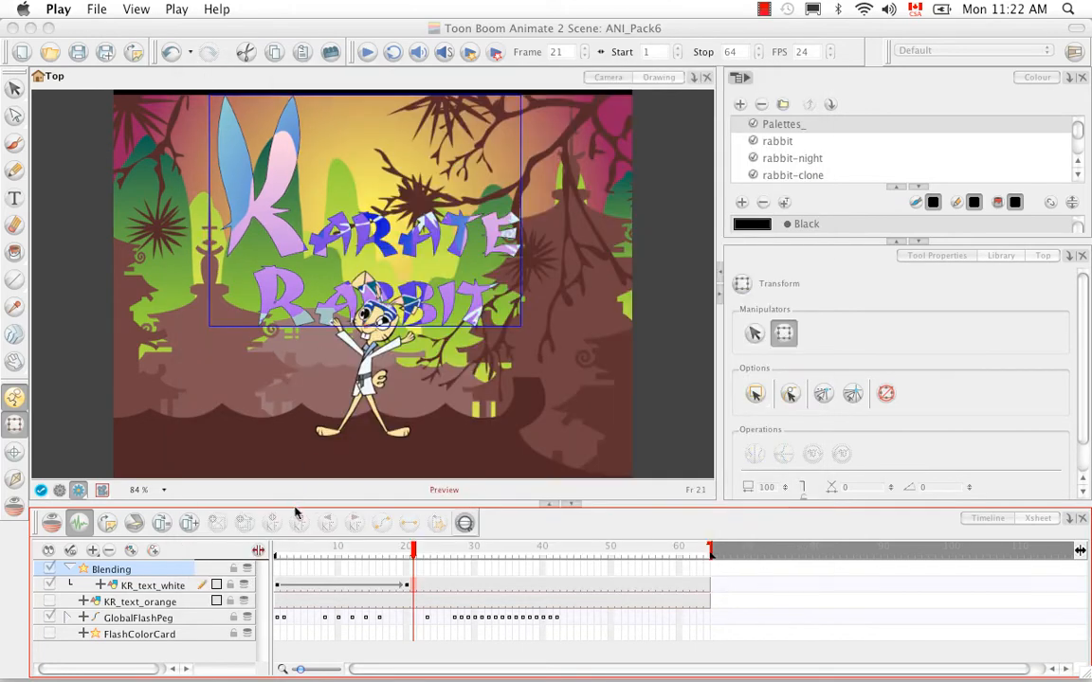
# Step: Set the Blending layer's Blend Mode to Normal and its SWF Blend Mode to Difference
pyautogui.doubleClick(153, 574)
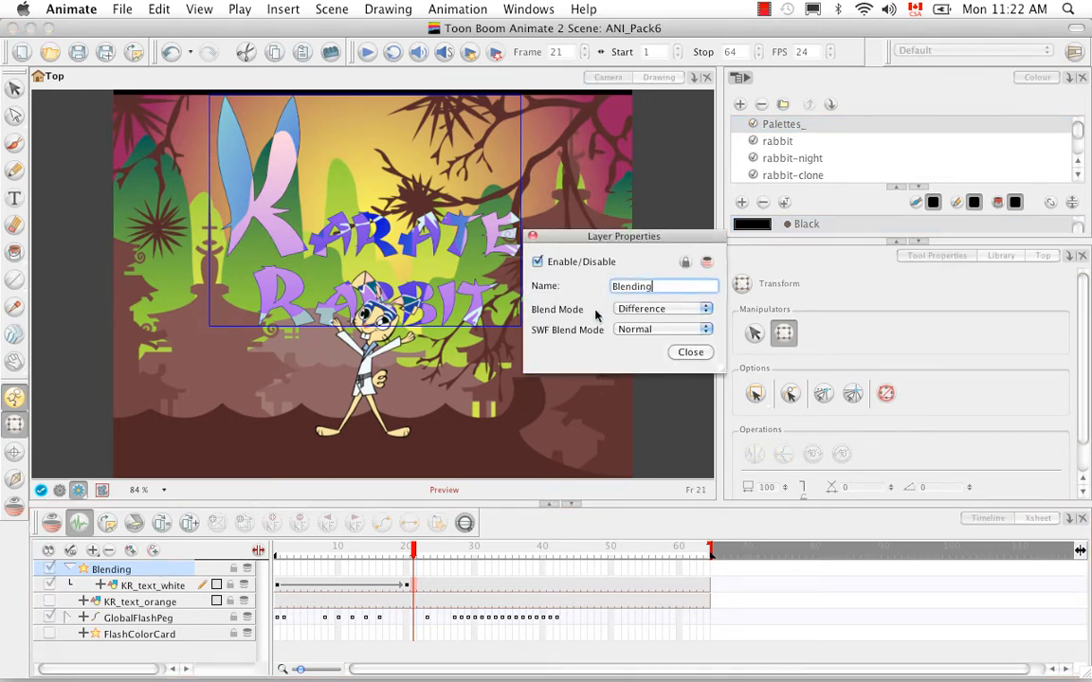
pyautogui.click(705, 309)
pyautogui.click(631, 206)
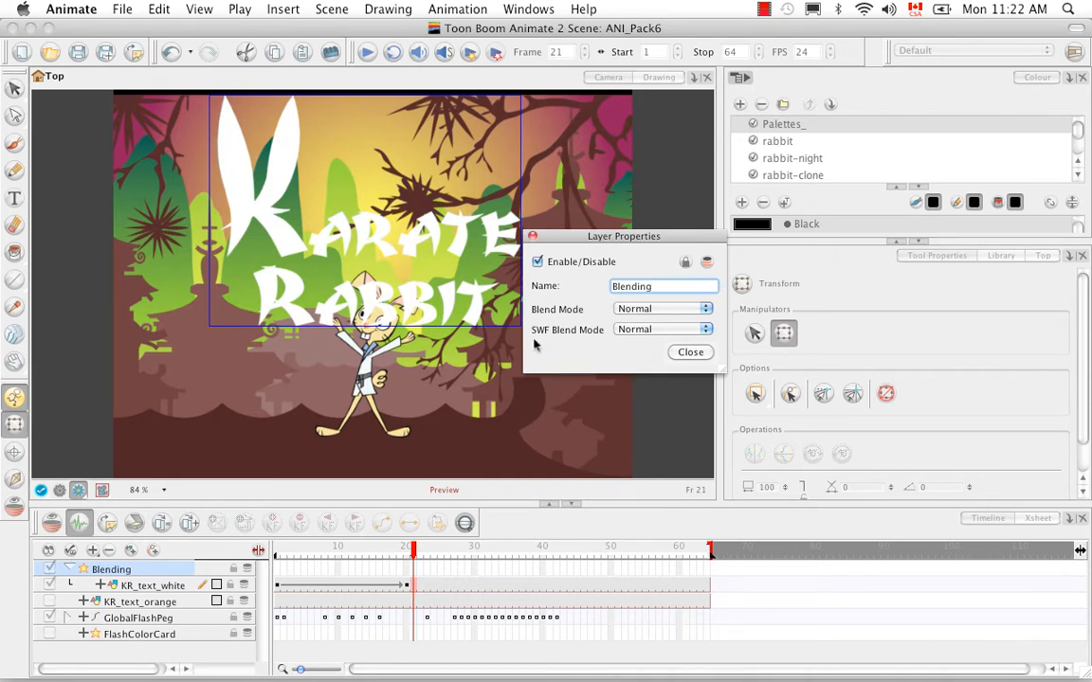
pyautogui.click(706, 329)
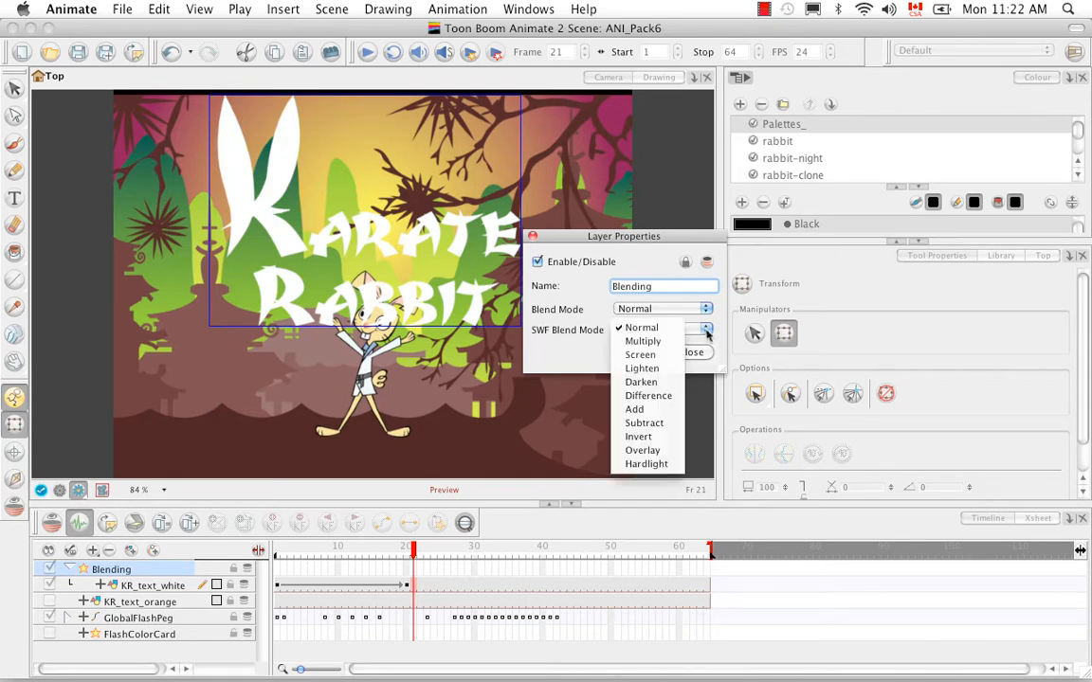
pyautogui.click(669, 396)
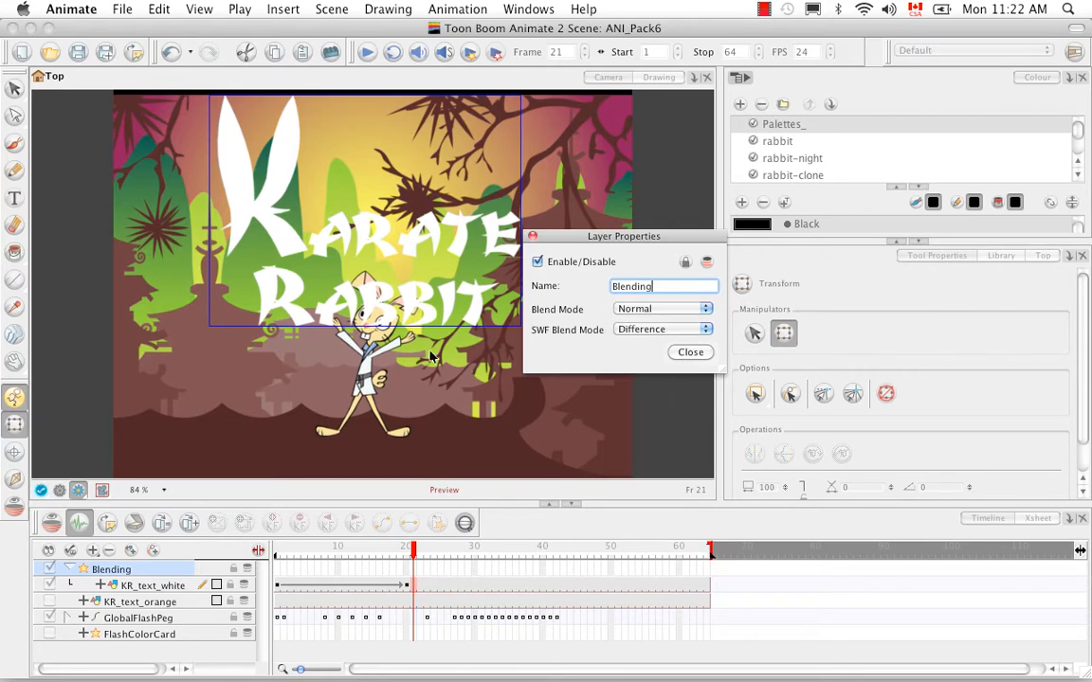
# Step: Switch the camera out of Render View and set the Blending layer's SWF Blend Mode to Overlay
pyautogui.click(57, 447)
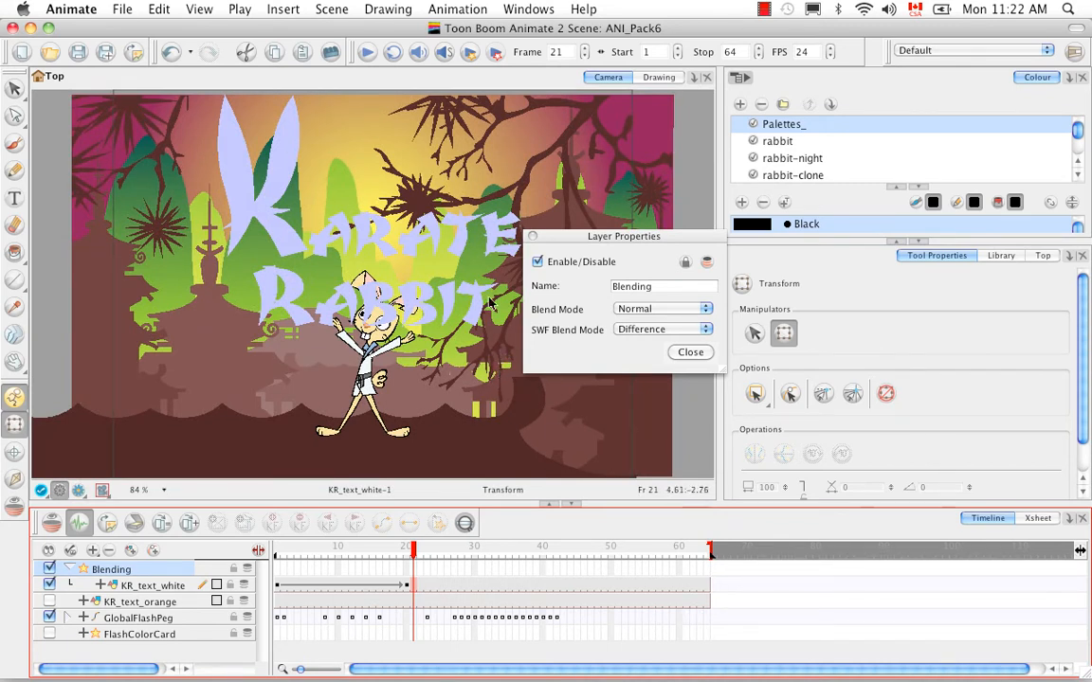
pyautogui.click(705, 329)
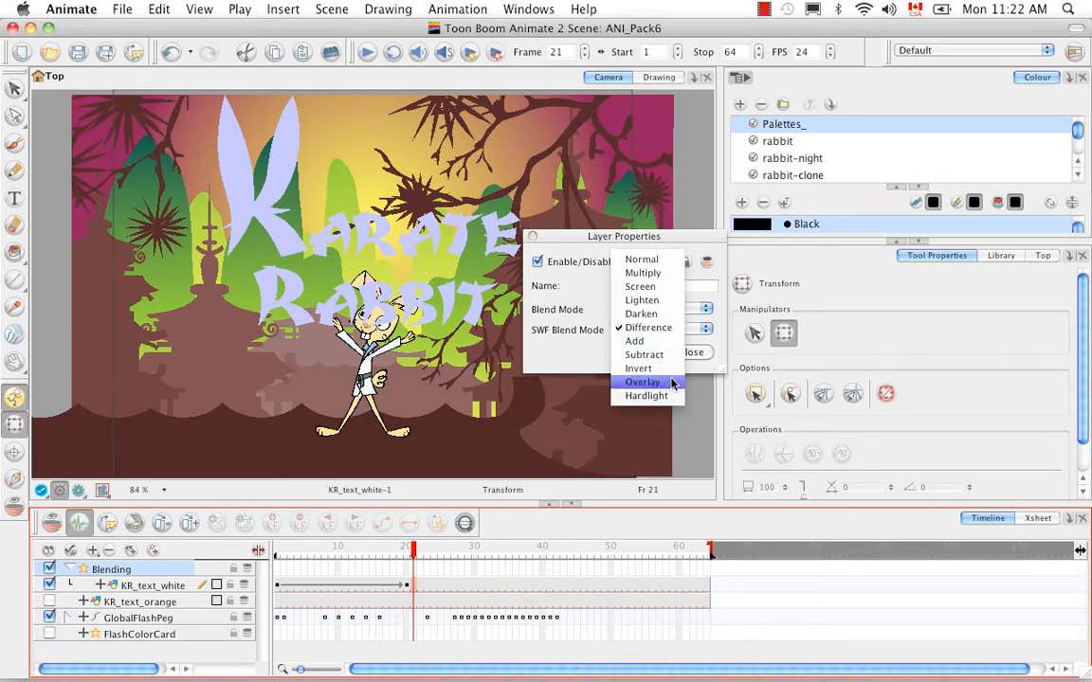
pyautogui.click(642, 382)
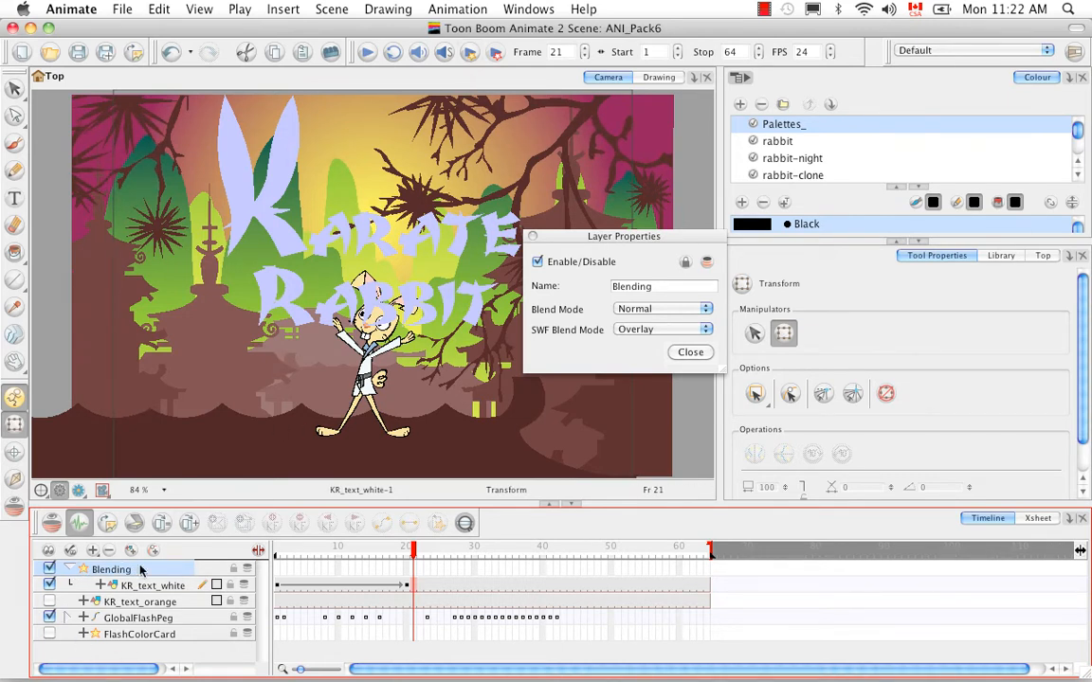
# Step: Export the scene as a test SWF, play it in the browser's player page, and minimise the browser window
pyautogui.click(495, 52)
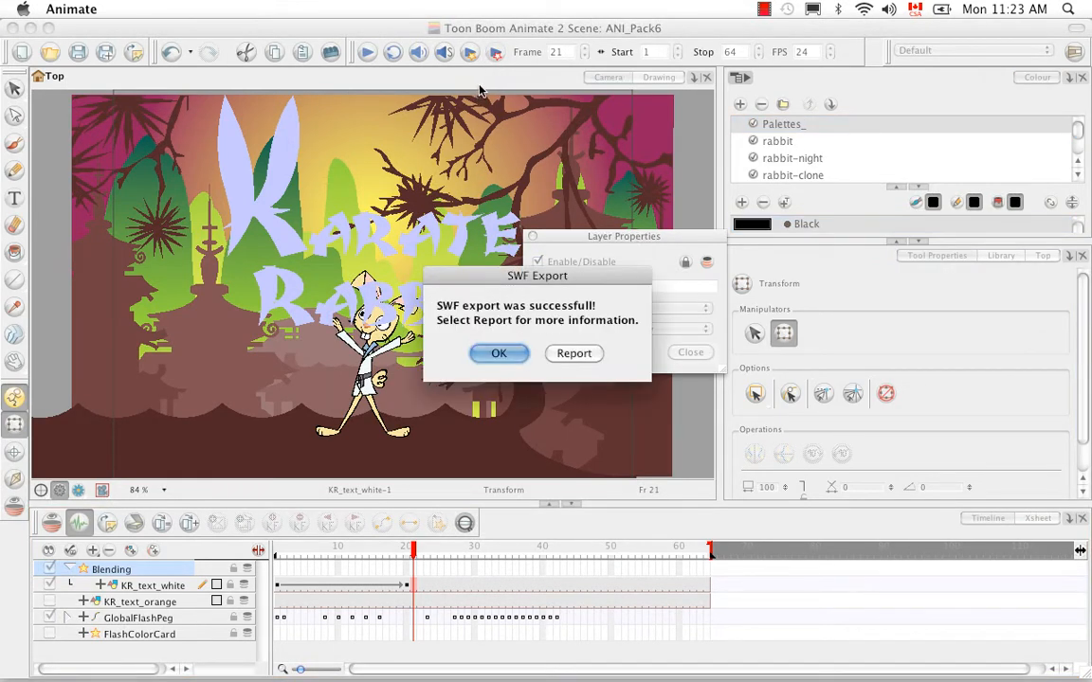
pyautogui.click(497, 352)
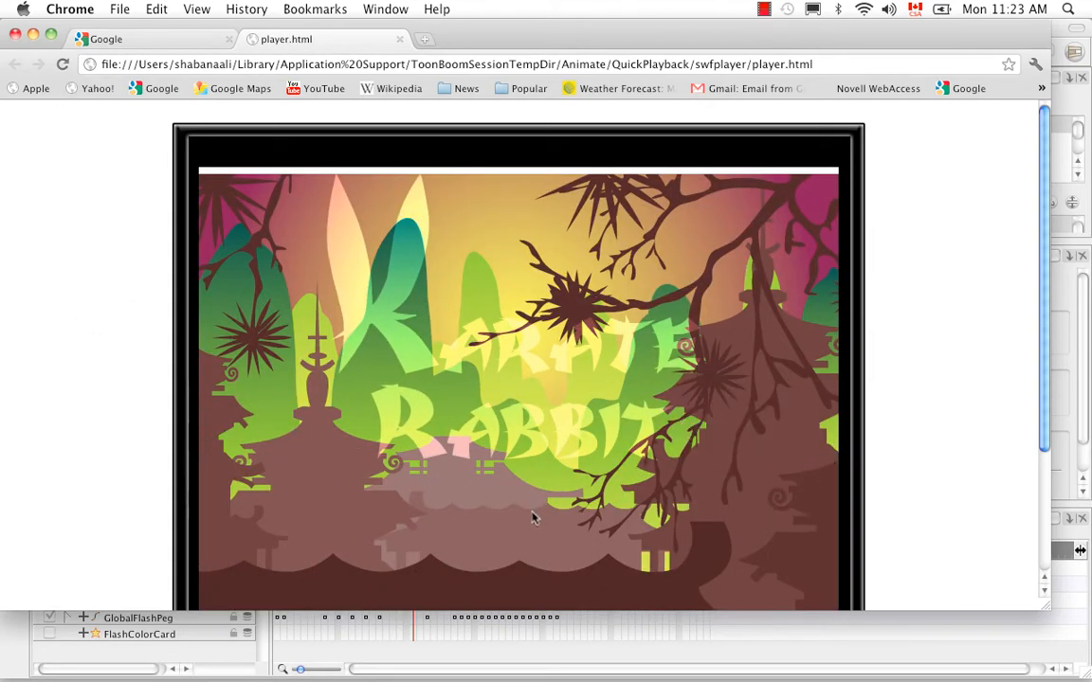
pyautogui.moveTo(1048, 607); pyautogui.dragTo(1052, 678)
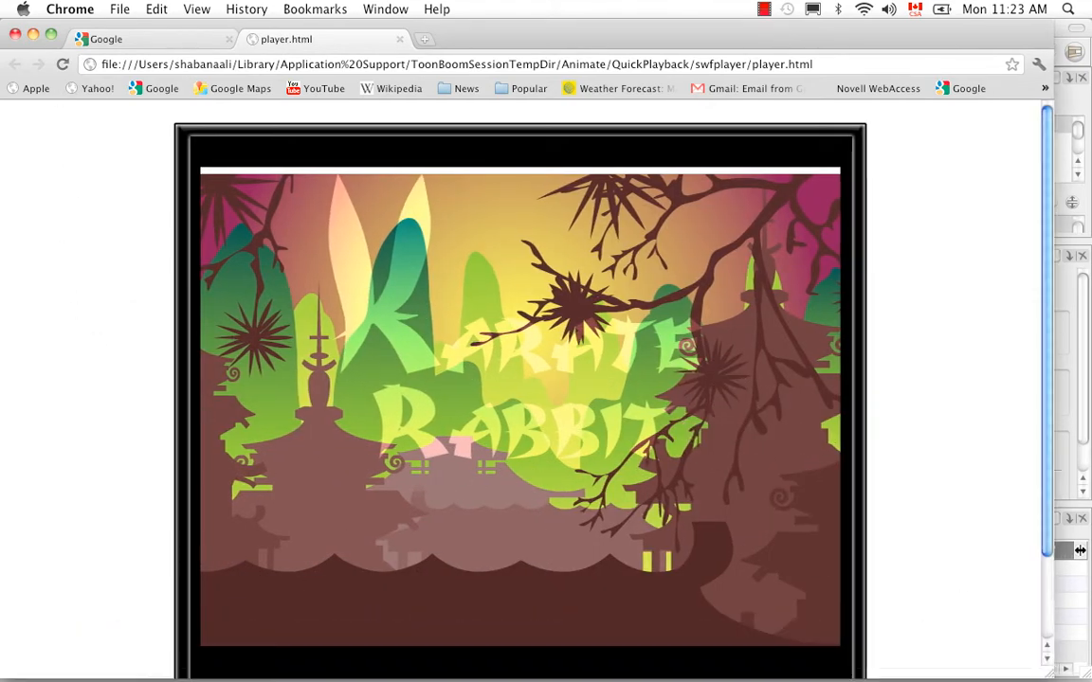
pyautogui.moveTo(1047, 537); pyautogui.dragTo(1031, 612)
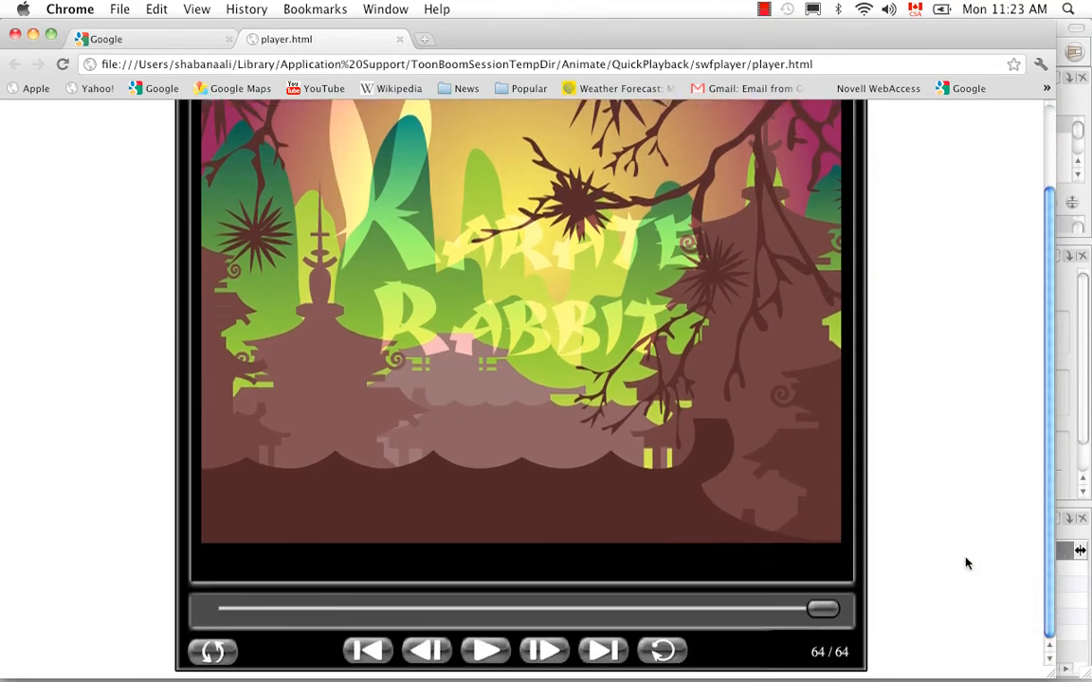
pyautogui.click(500, 654)
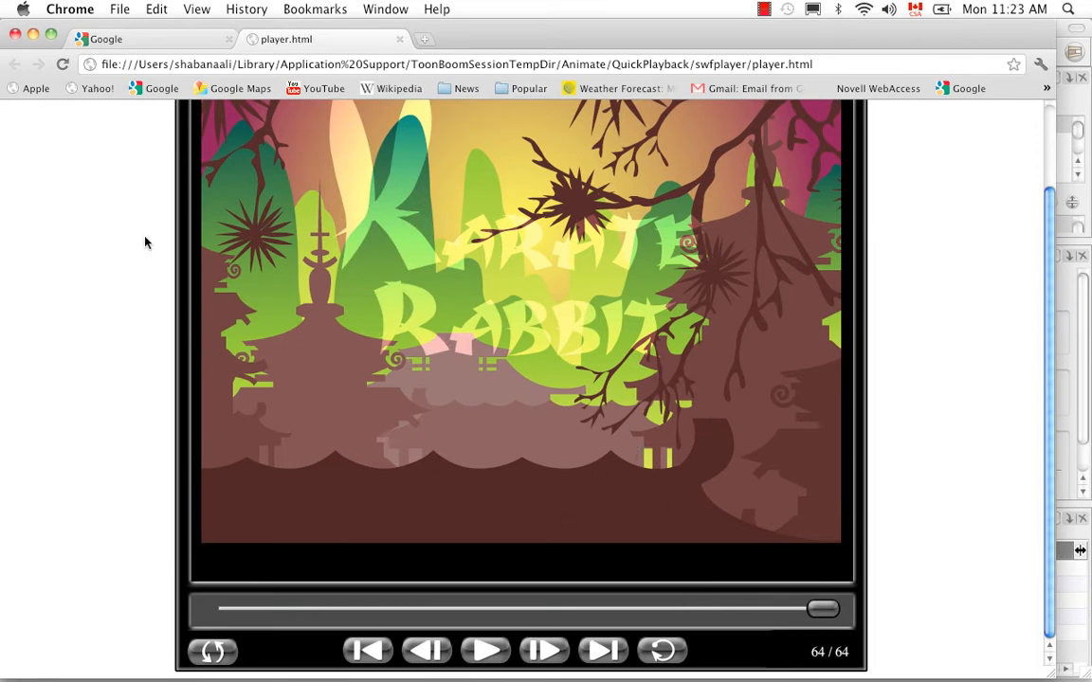
pyautogui.click(34, 34)
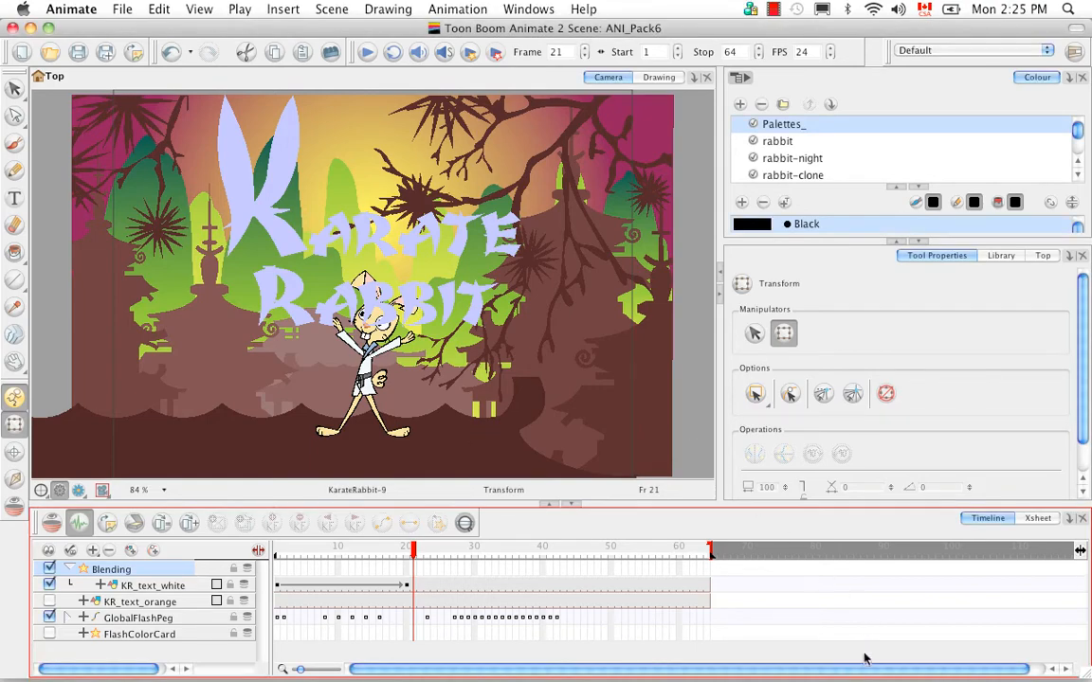
# Step: Switch to the ANP_Pack6 scene in Toon Boom Animate Pro 2 and scrub the start of its timeline, returning to frame 1
pyautogui.moveTo(858, 675)
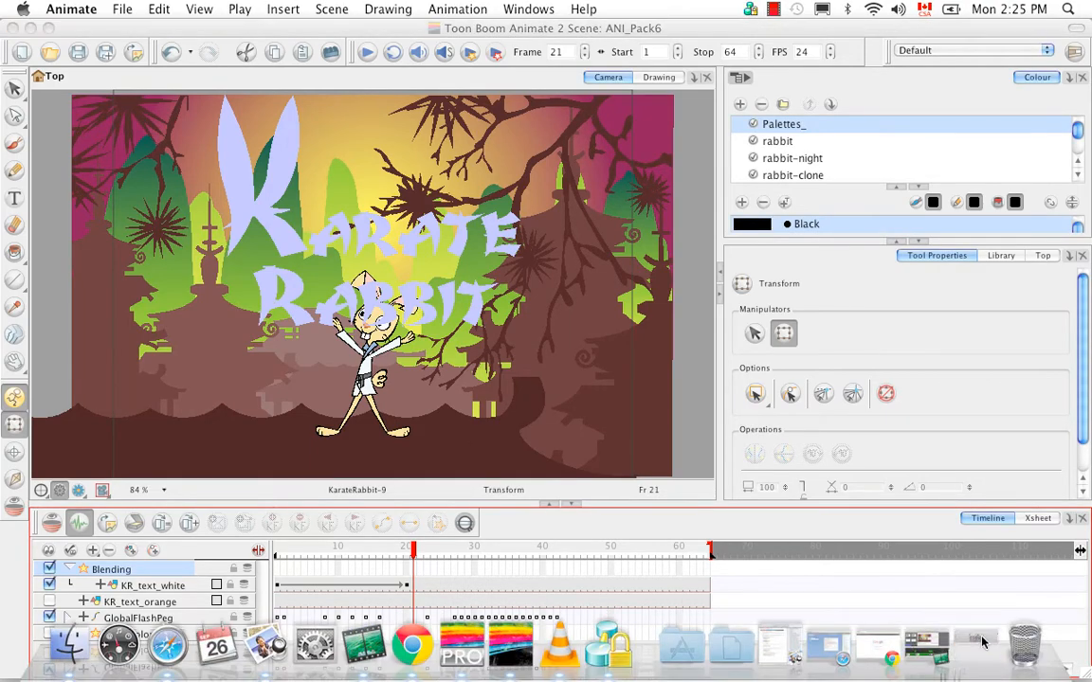
pyautogui.click(983, 643)
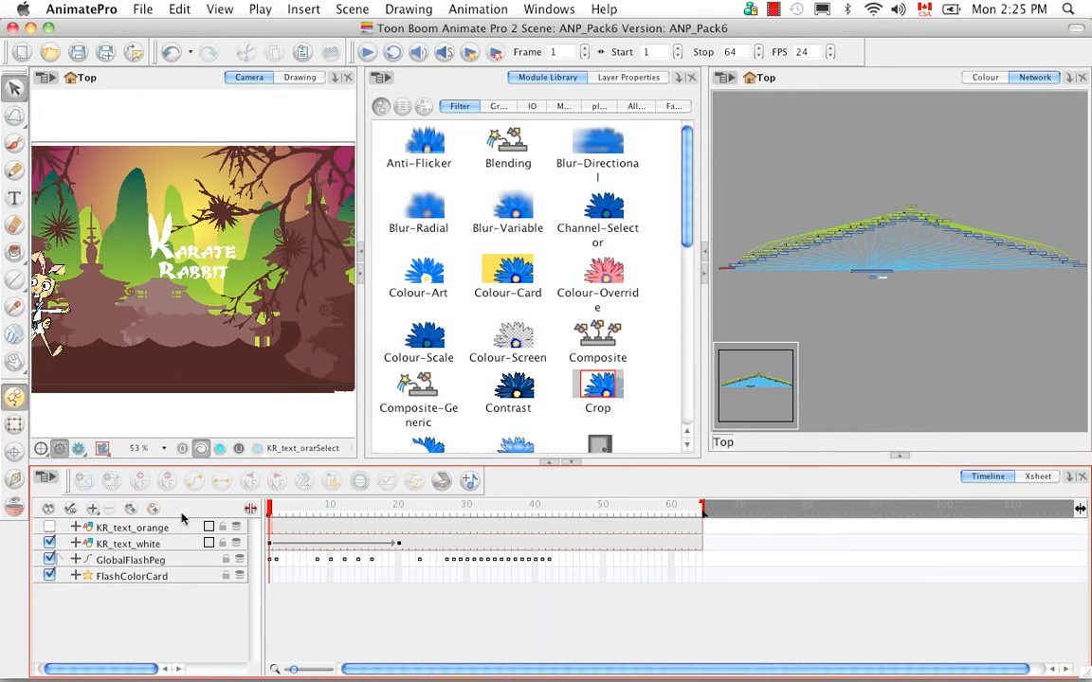
pyautogui.click(305, 511)
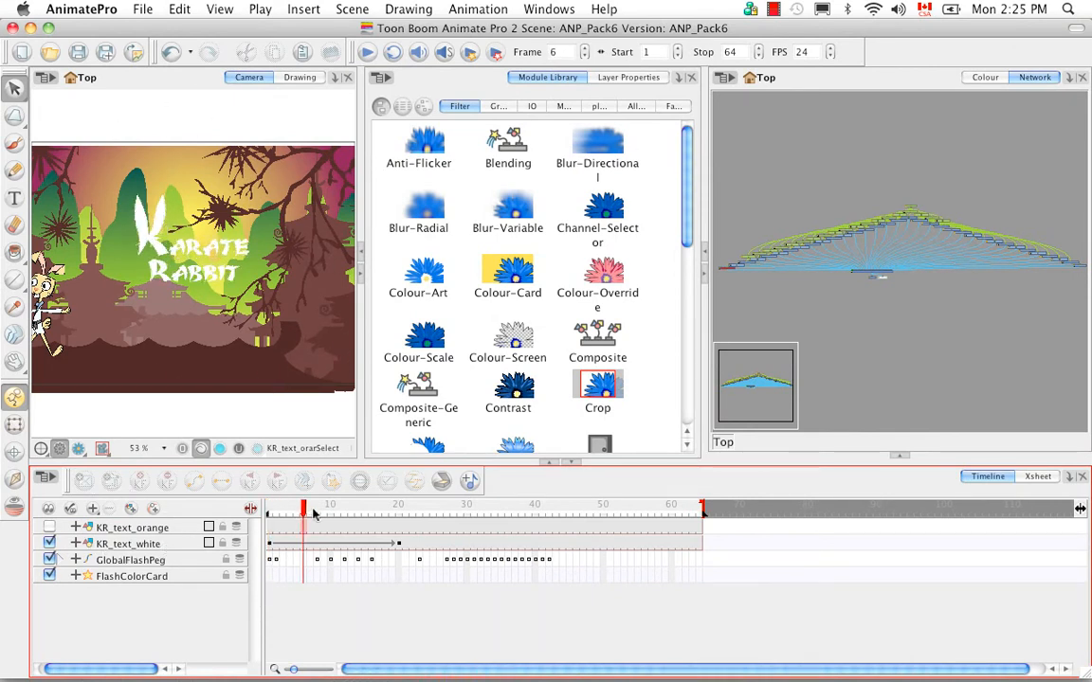
pyautogui.moveTo(314, 512); pyautogui.dragTo(270, 513)
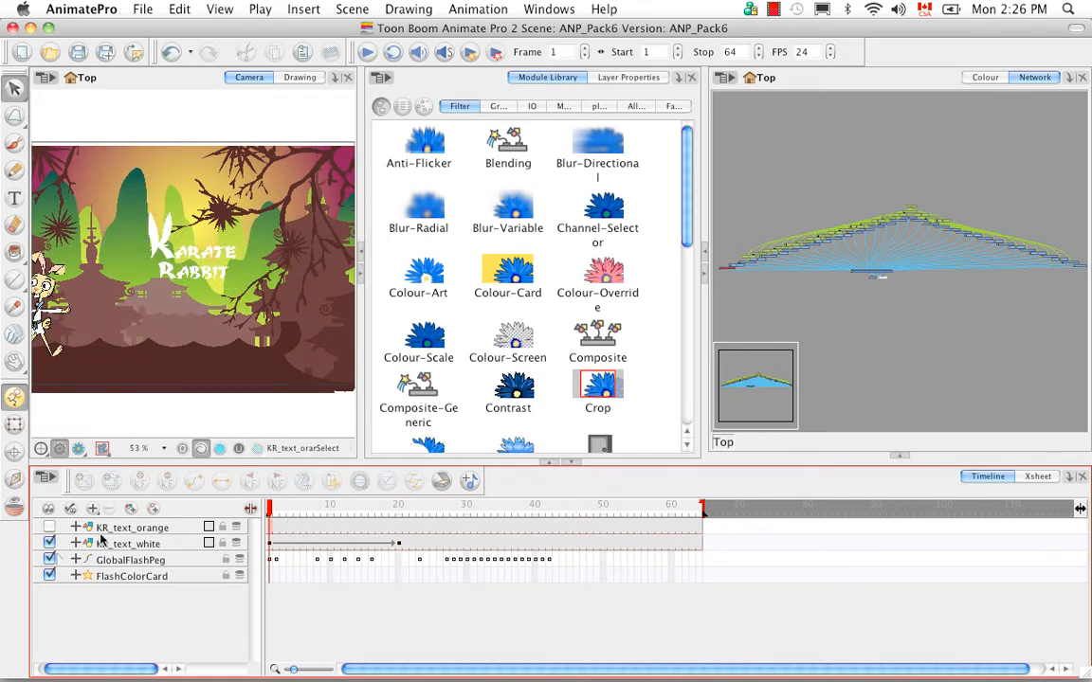
# Step: Disable the KR_text_white layer, enable KR_text_orange, and select the KR_text_orange layer
pyautogui.click(49, 544)
pyautogui.click(50, 527)
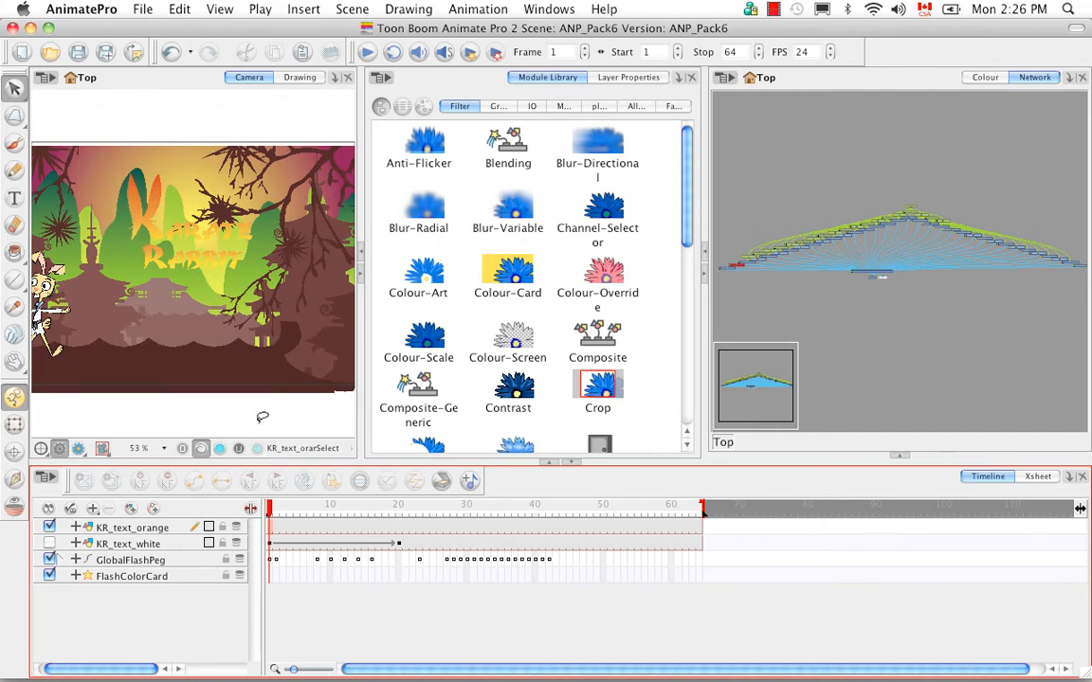
pyautogui.click(156, 527)
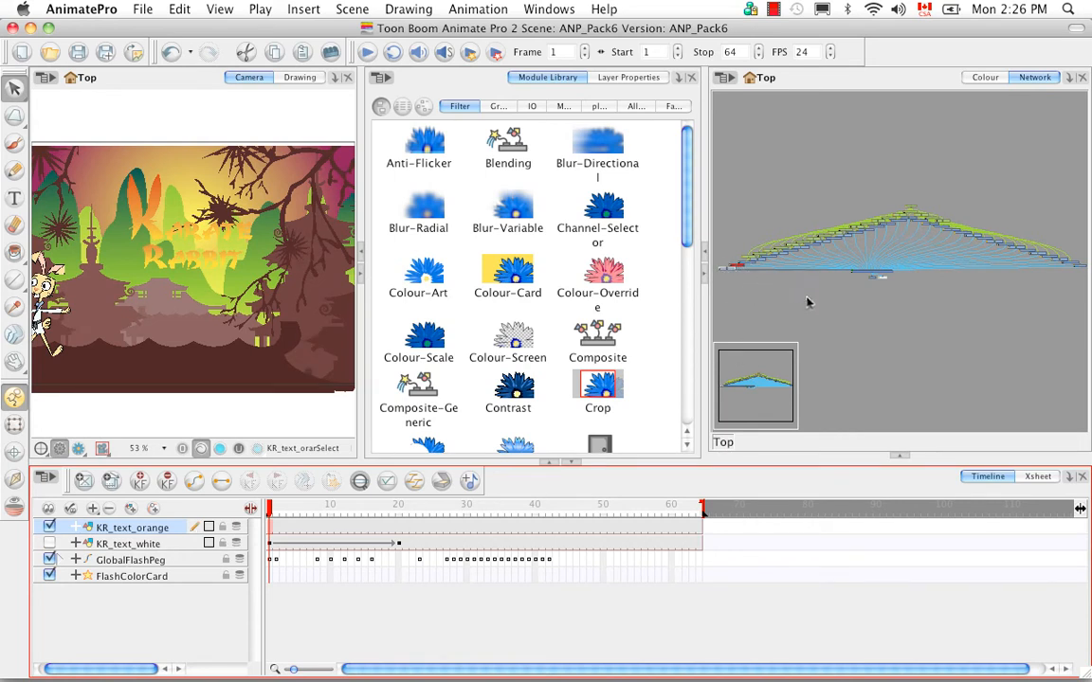
# Step: Locate the KR_text_orange module in the network and add a Blending module from the Filter category below it
pyautogui.moveTo(803, 305); pyautogui.dragTo(909, 324)
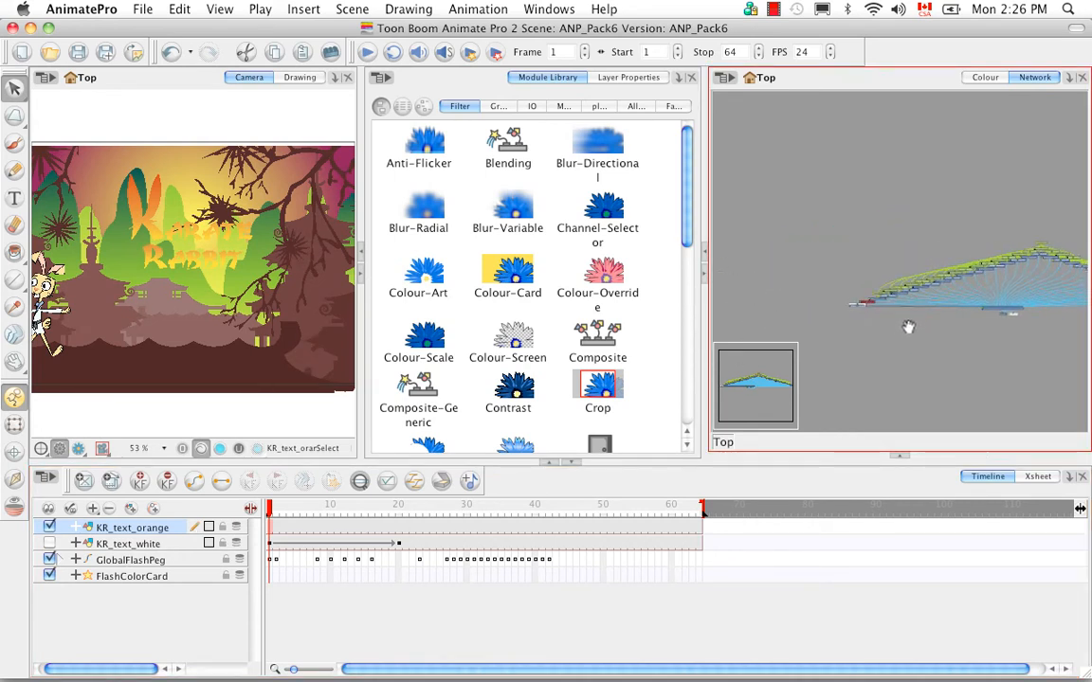
pyautogui.scroll(8, 751, 304)
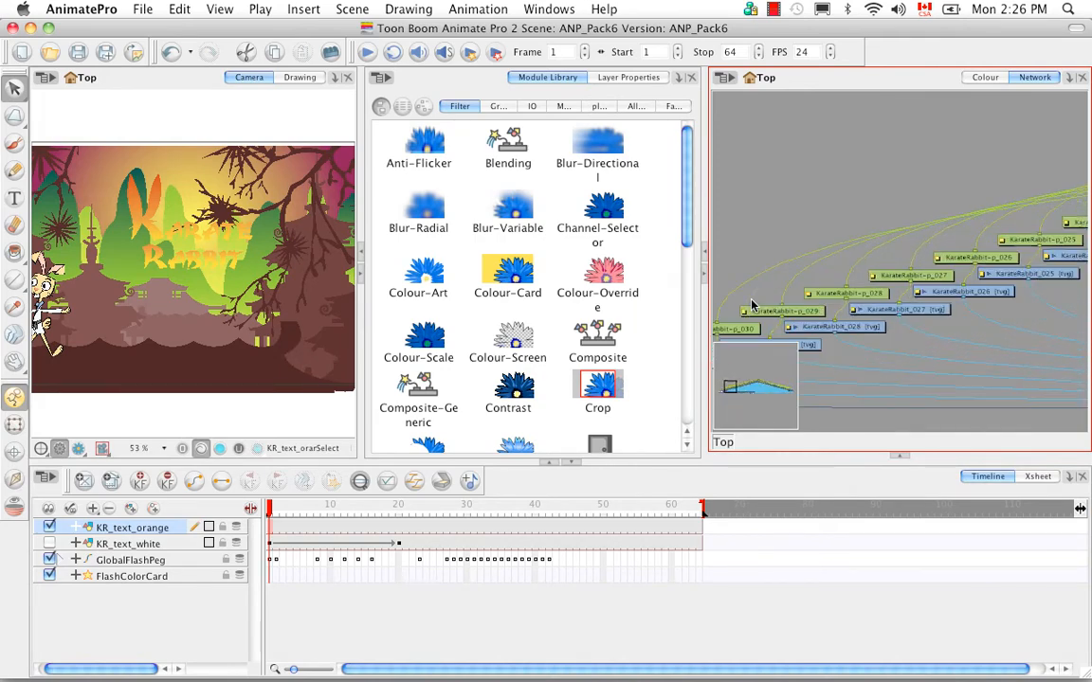
pyautogui.moveTo(851, 369); pyautogui.dragTo(972, 264)
pyautogui.moveTo(881, 320); pyautogui.dragTo(970, 284)
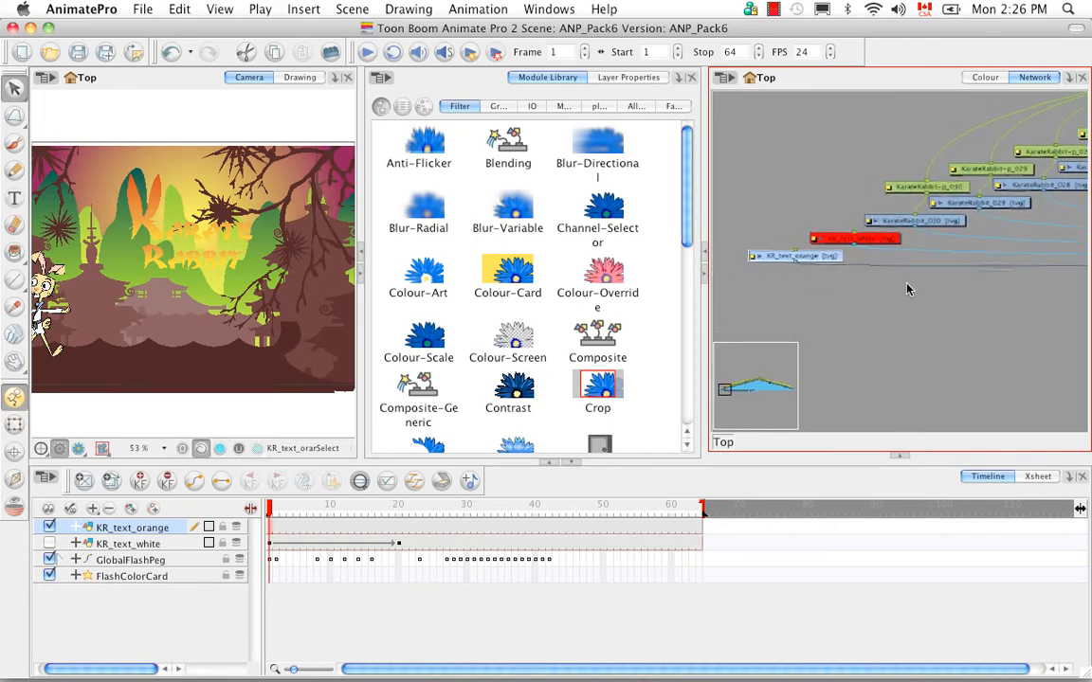
pyautogui.scroll(4, 801, 289)
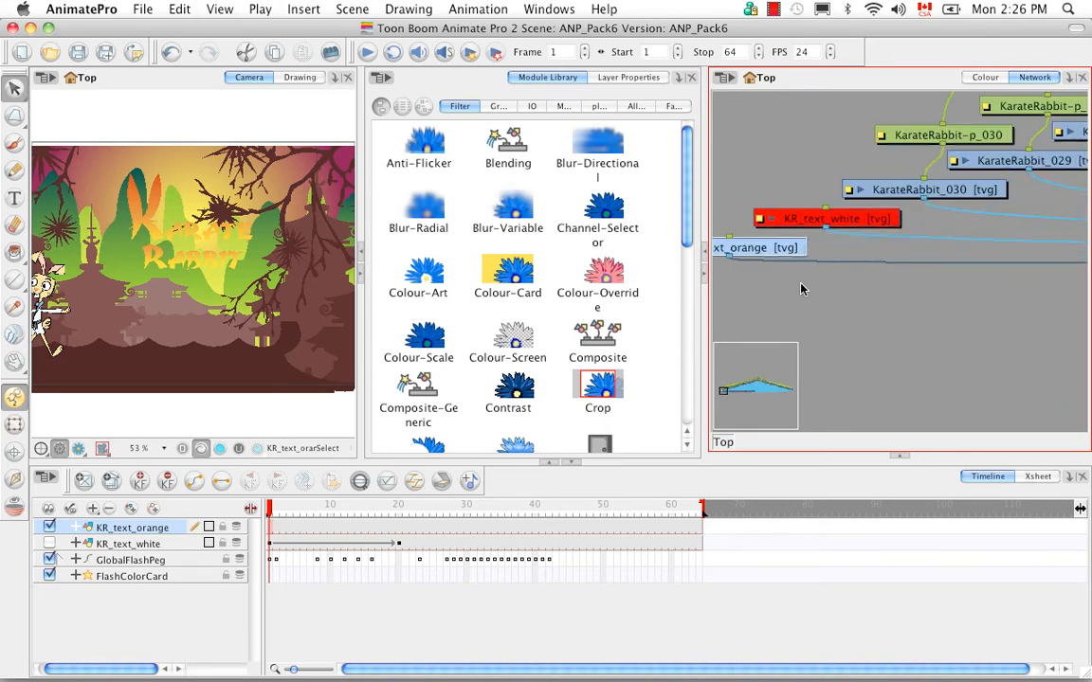
pyautogui.moveTo(826, 308); pyautogui.dragTo(948, 300)
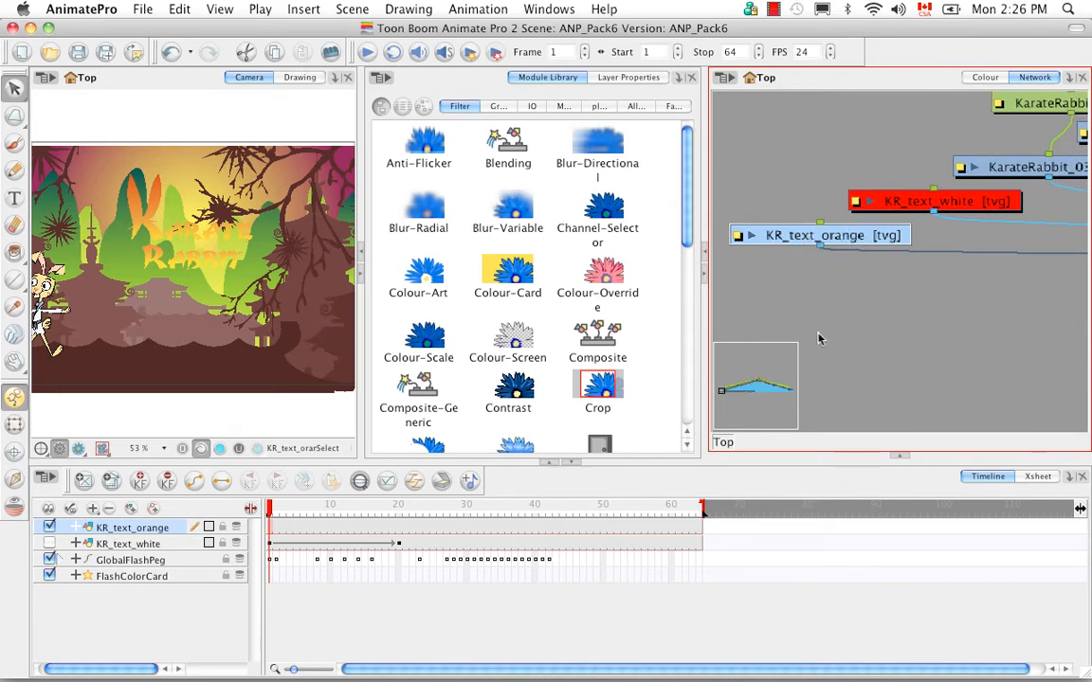
pyautogui.click(509, 162)
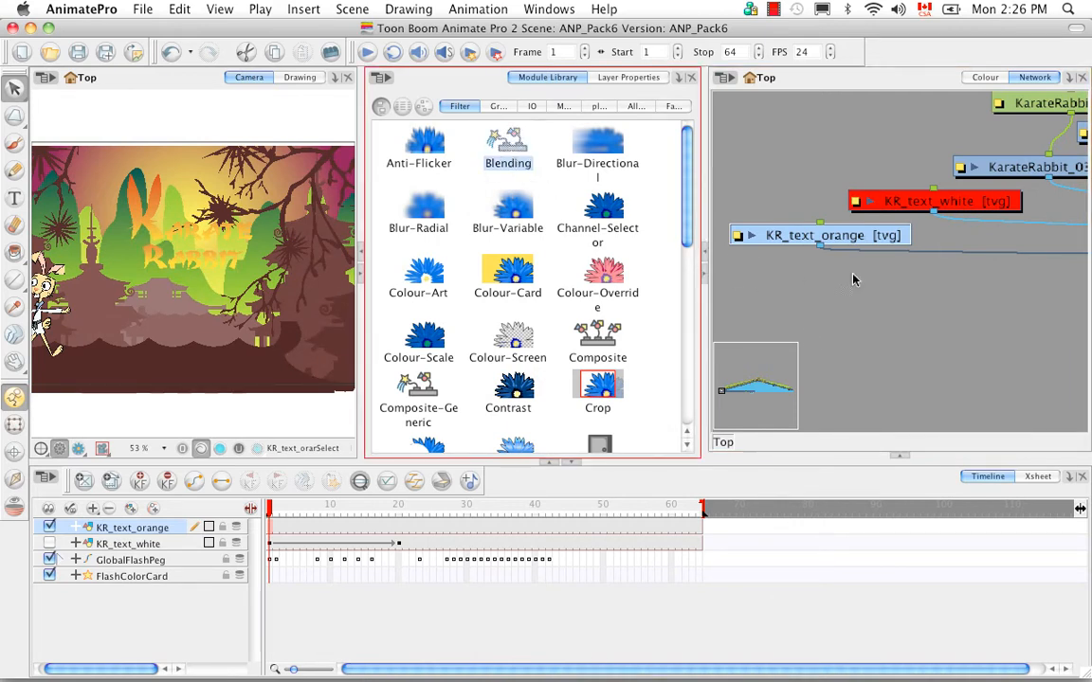
pyautogui.moveTo(853, 280); pyautogui.dragTo(867, 317)
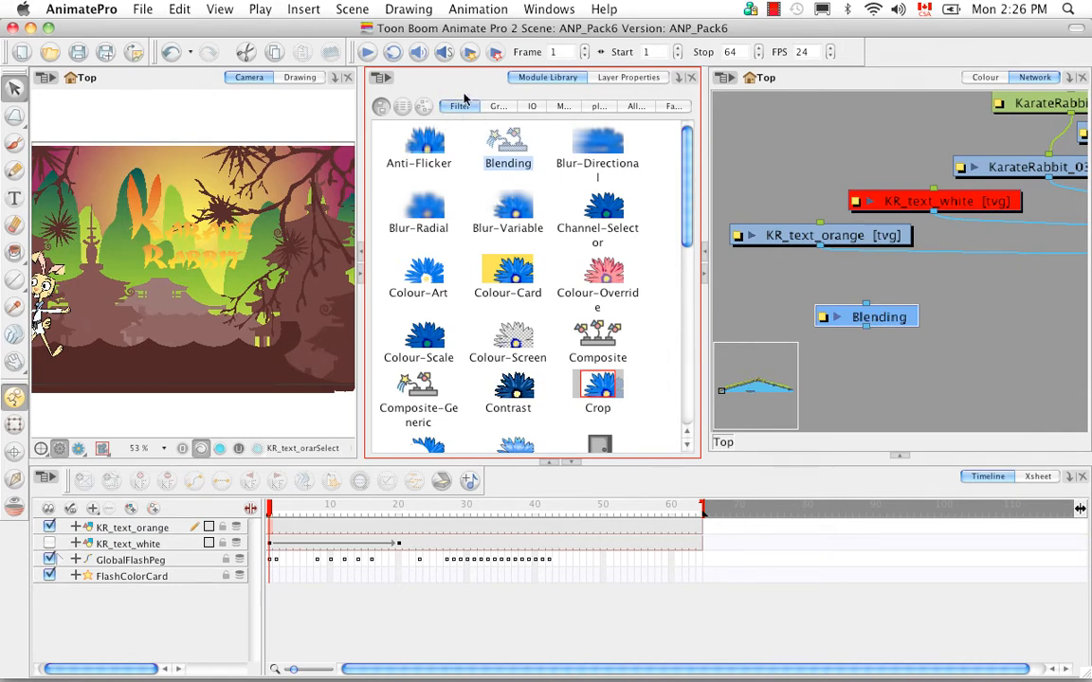
# Step: Check the All modules and Filter categories, and insert the Blending module into the connection leaving KR_text_orange
pyautogui.click(637, 106)
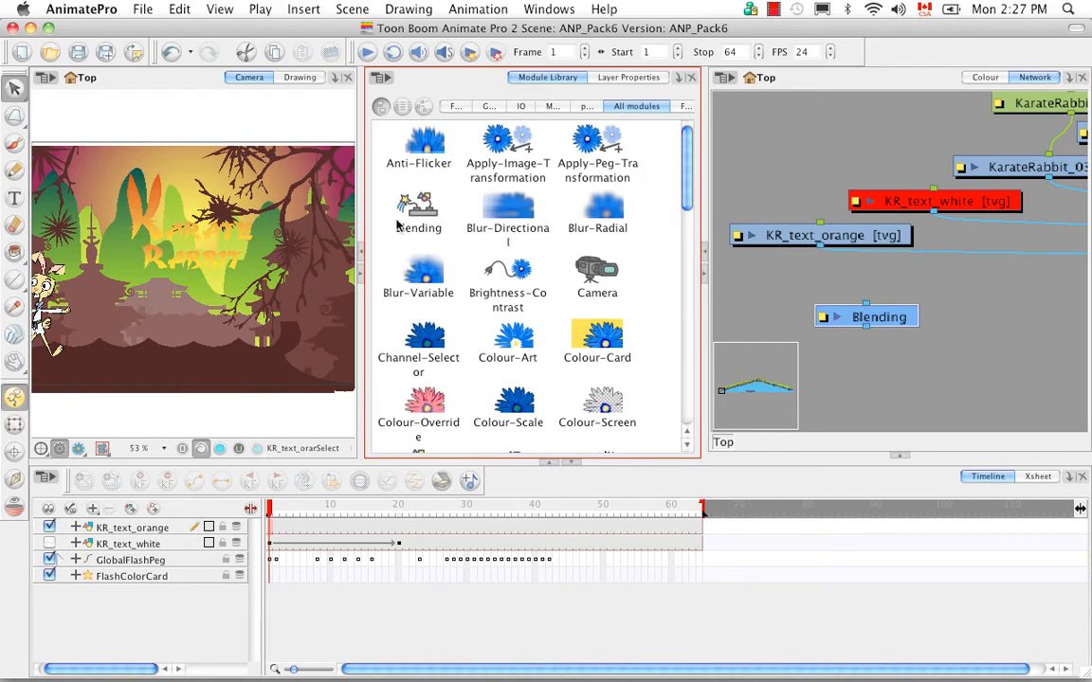
pyautogui.click(459, 106)
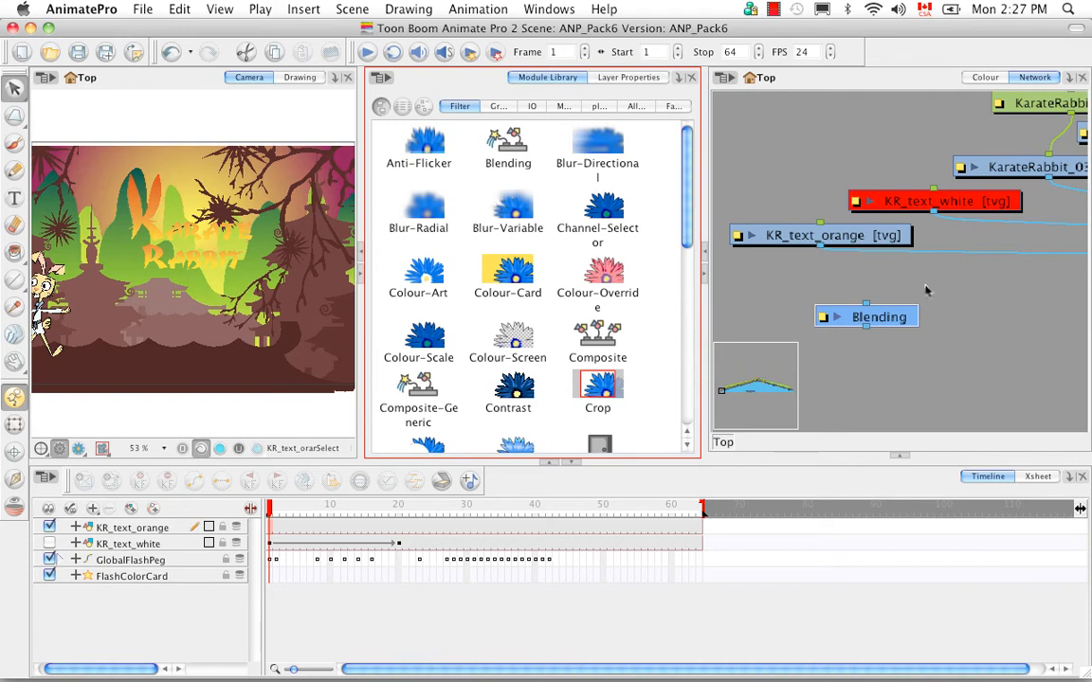
pyautogui.moveTo(907, 320); pyautogui.dragTo(1011, 272)
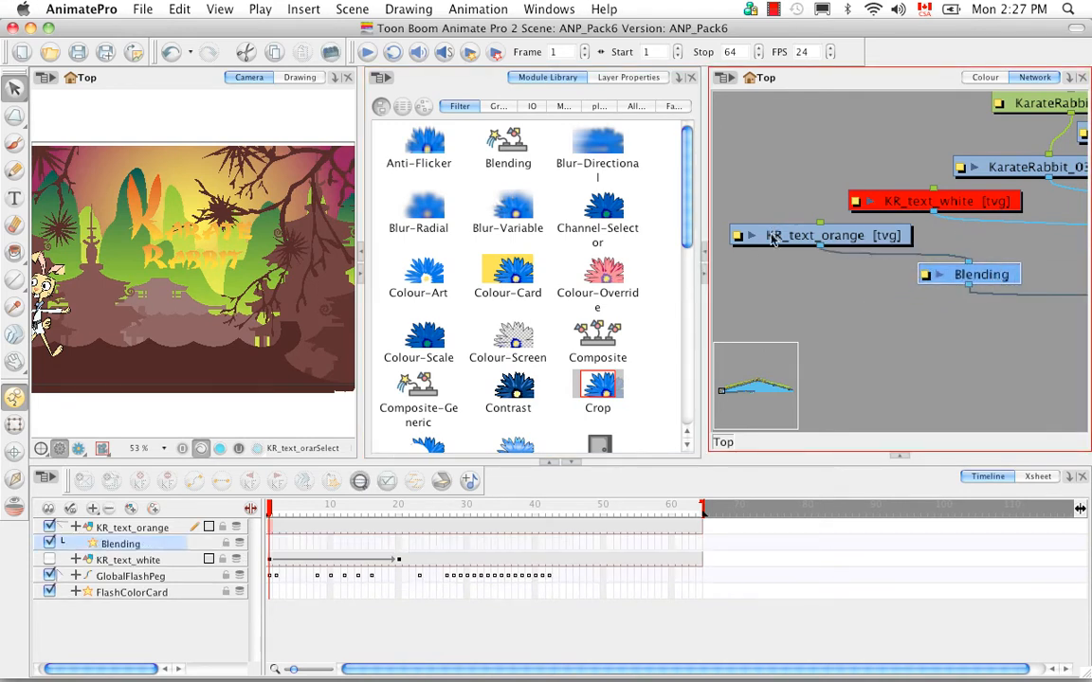
# Step: Open the Blending module's layer properties and switch the camera to Render View
pyautogui.click(925, 279)
pyautogui.moveTo(864, 287); pyautogui.dragTo(669, 311)
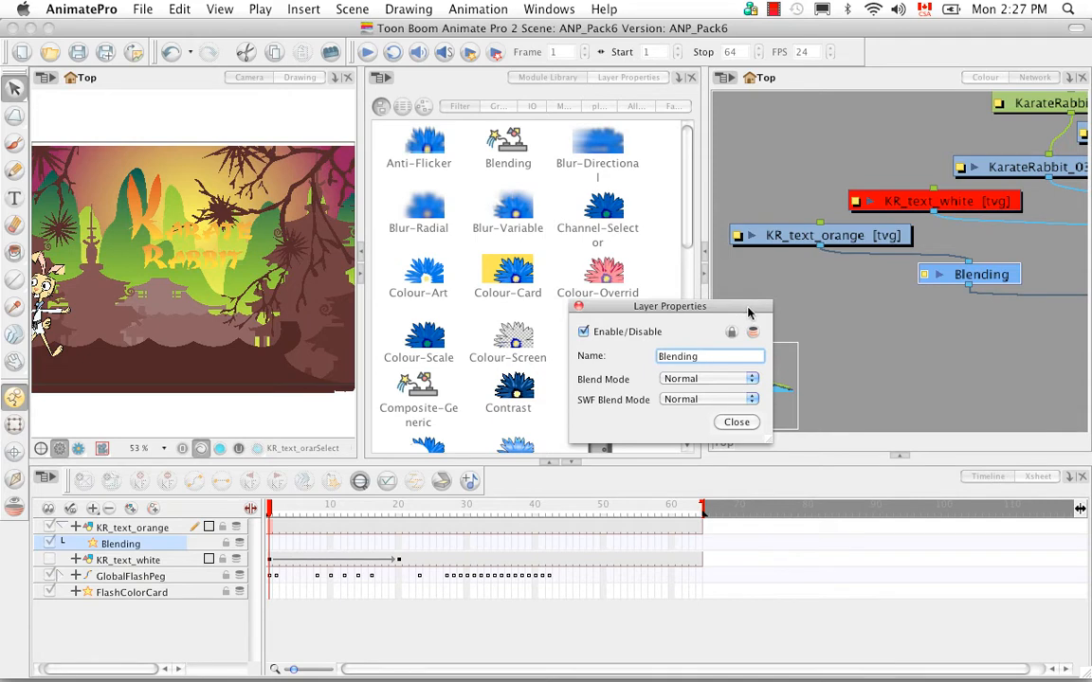
pyautogui.click(79, 450)
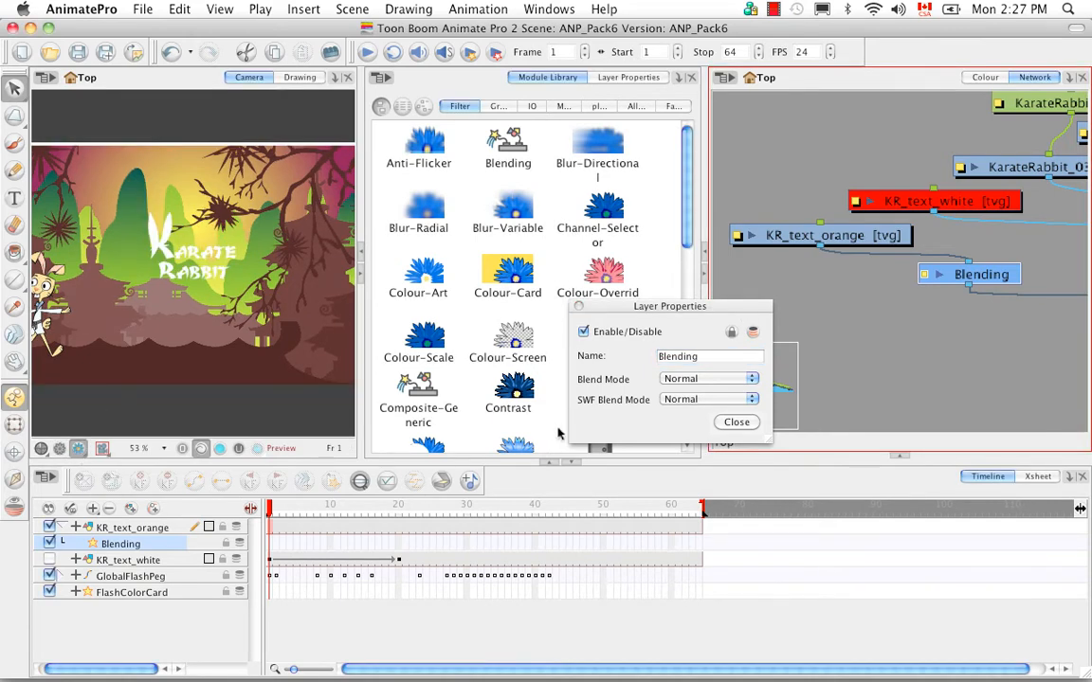
# Step: Try the Multiply and Difference blend modes on the Blending module in the rendered preview
pyautogui.click(752, 379)
pyautogui.click(710, 393)
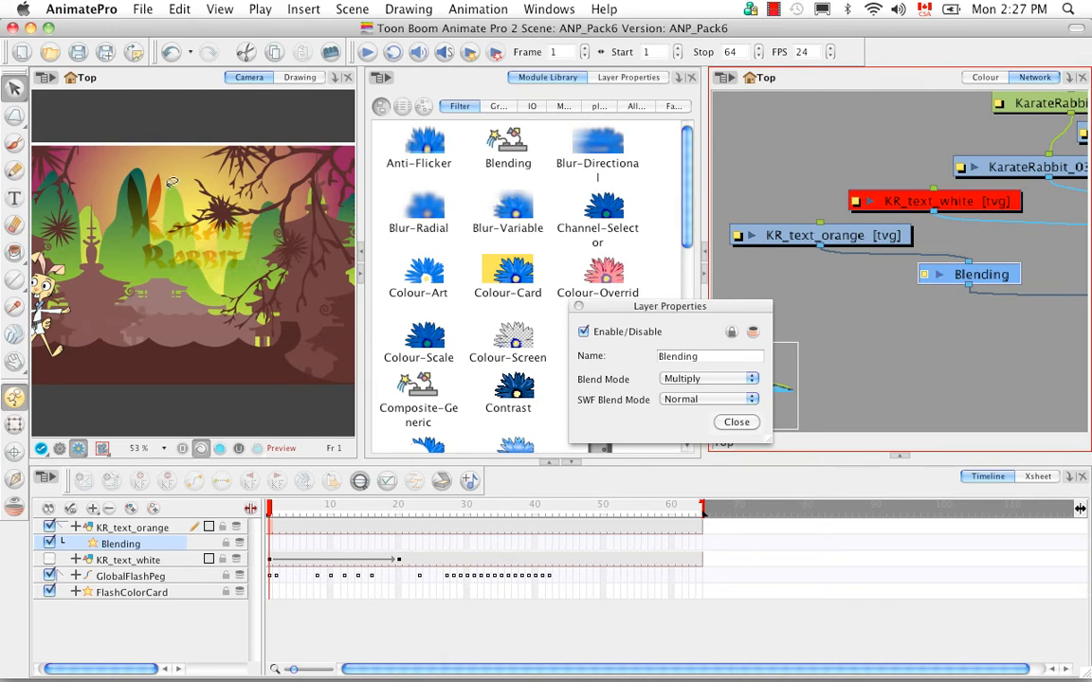
pyautogui.click(754, 379)
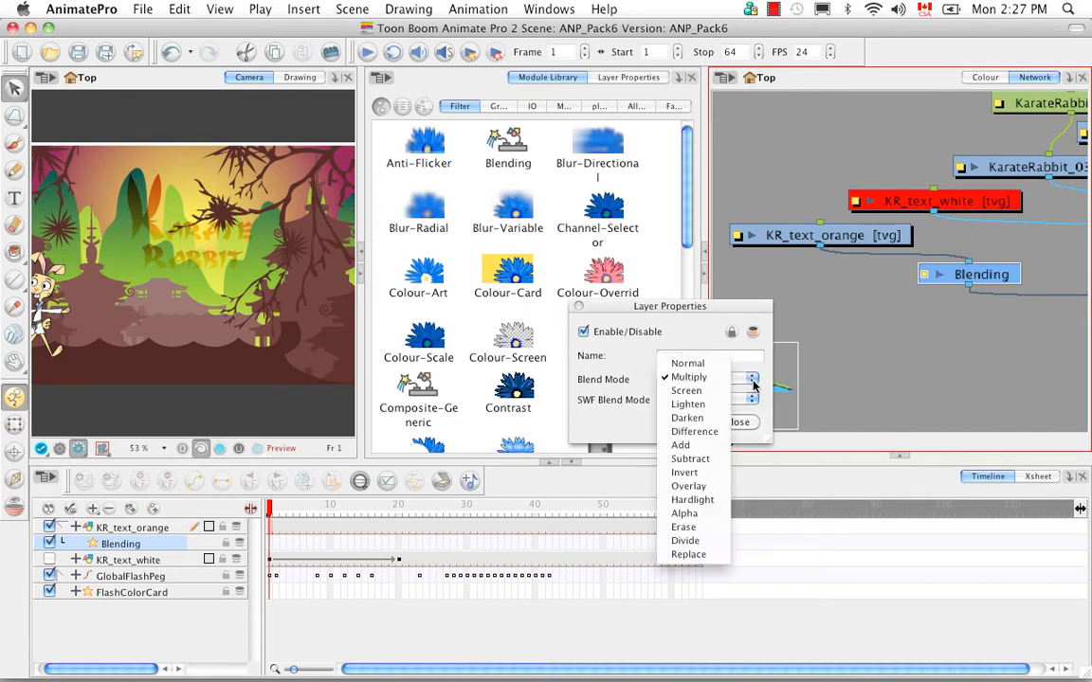
pyautogui.click(717, 422)
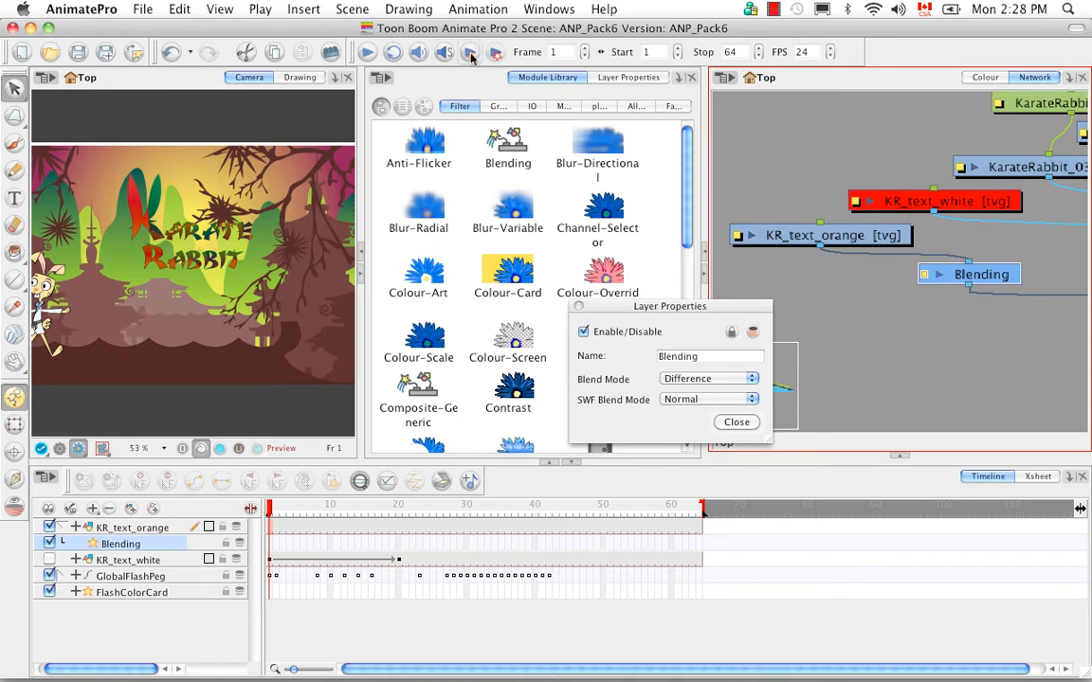
# Step: Set the Blending module's Blend Mode to Normal and its SWF Blend Mode to Overlay, and close its properties
pyautogui.click(750, 379)
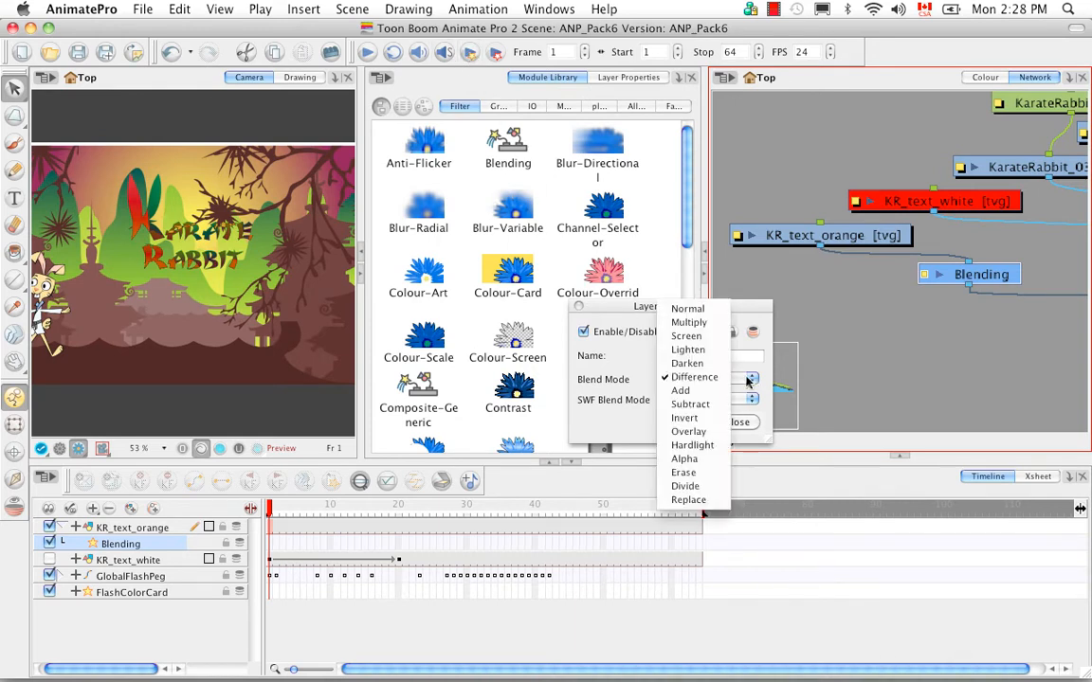
pyautogui.click(687, 308)
pyautogui.click(750, 400)
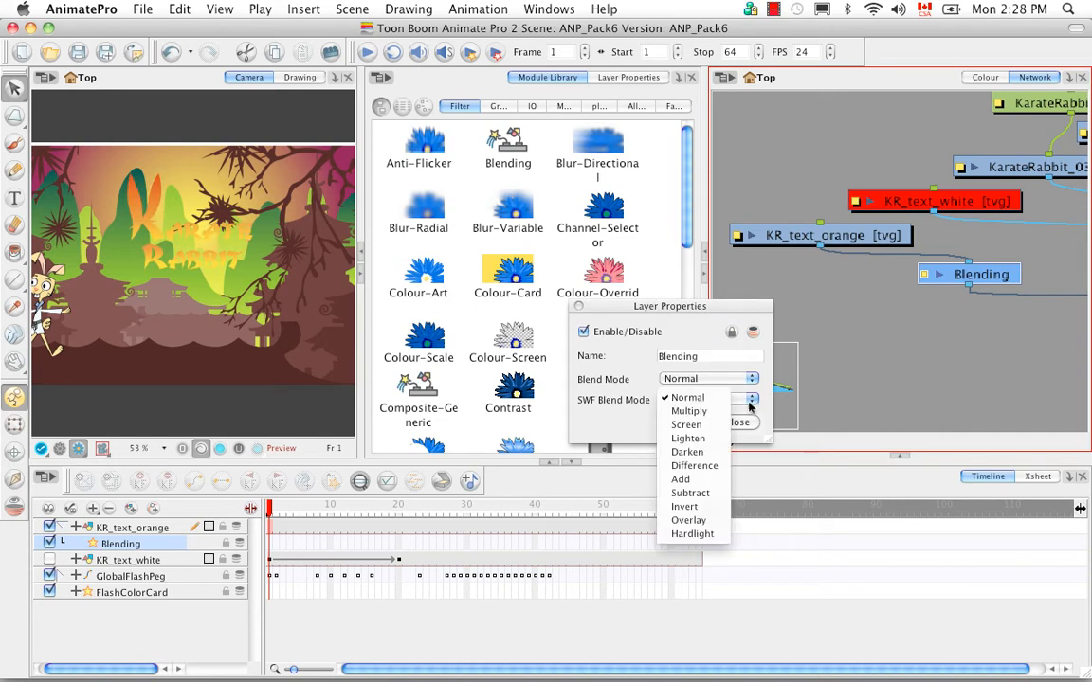
pyautogui.click(688, 520)
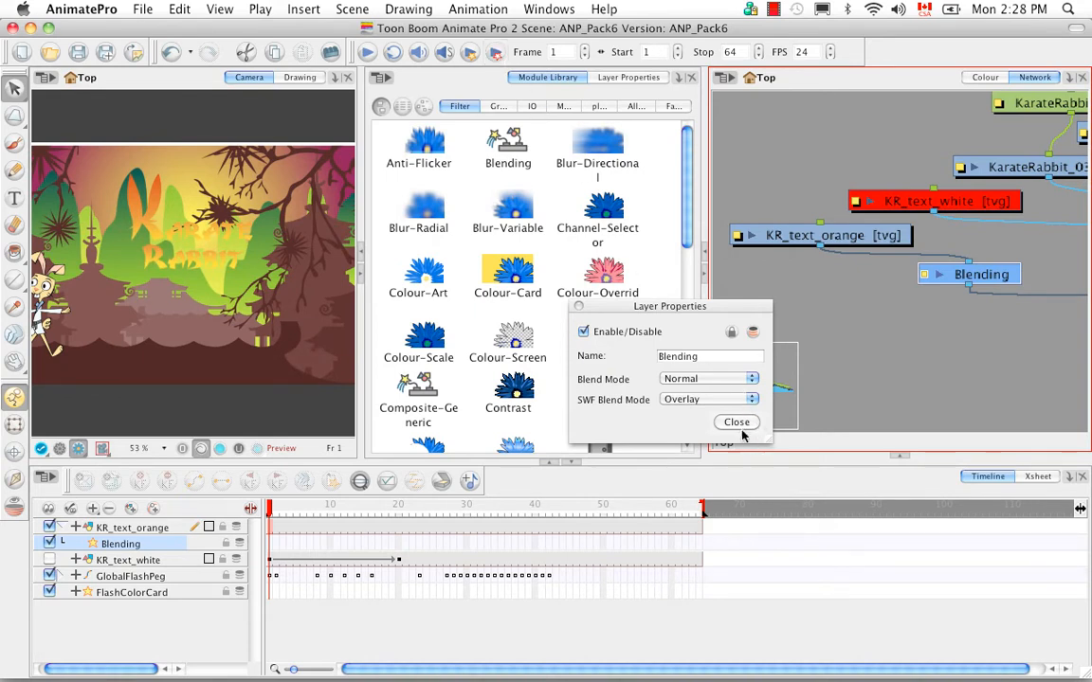
pyautogui.click(737, 422)
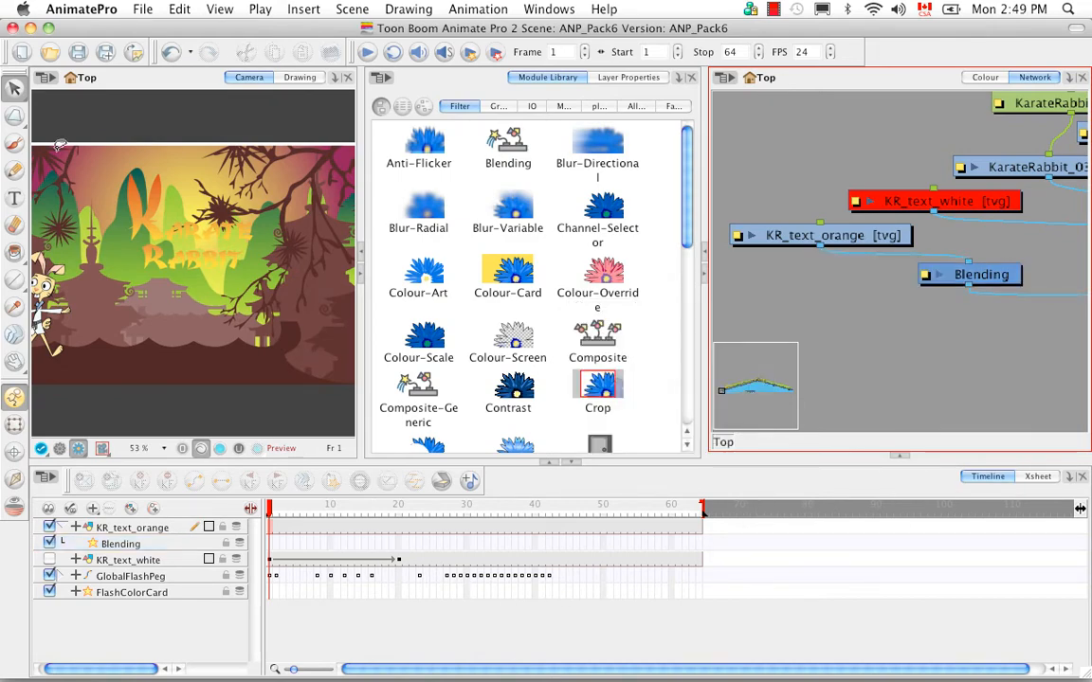
# Step: Switch to Animate and start opening another scene, saving the changes to the ANI_Pack6 scene
pyautogui.click(31, 29)
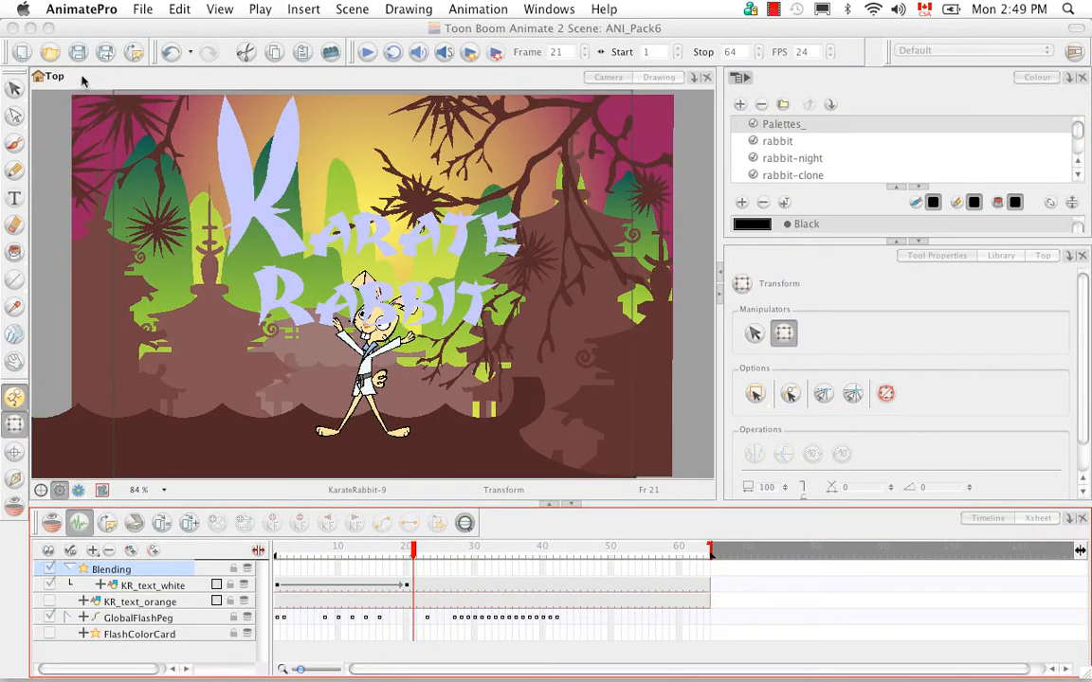
pyautogui.click(80, 55)
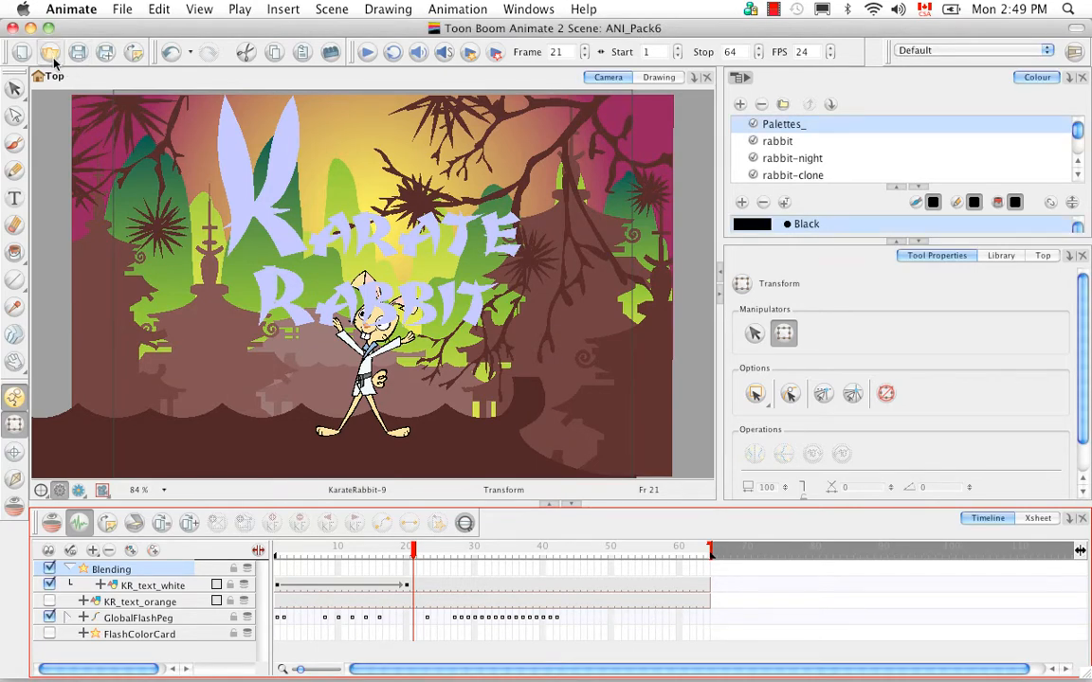
pyautogui.click(52, 57)
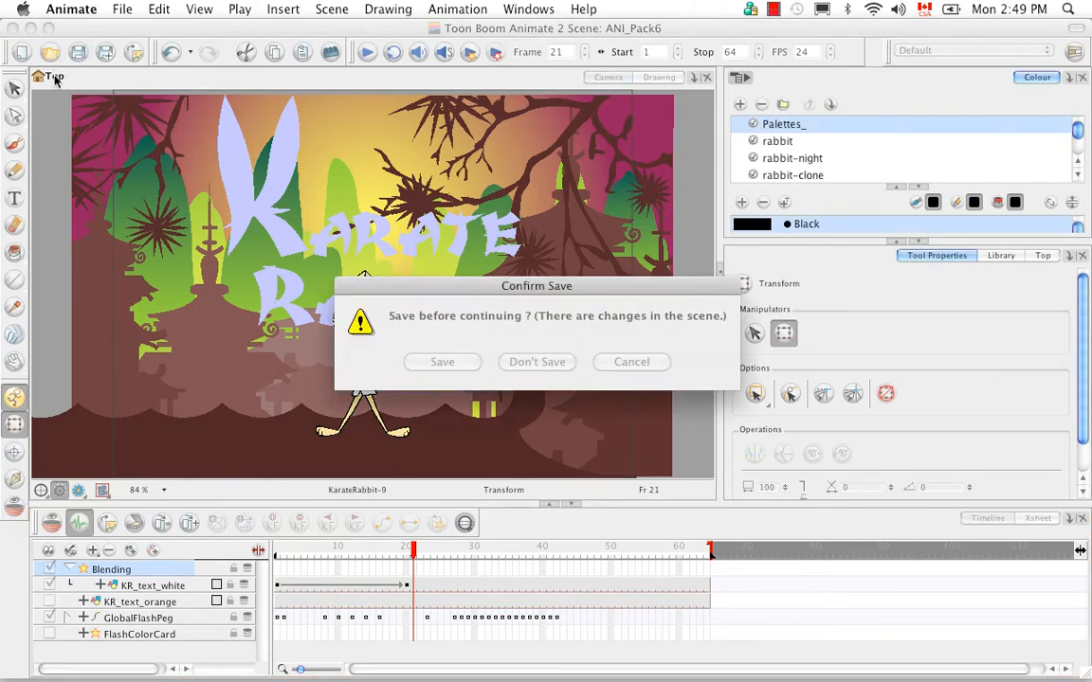
pyautogui.click(451, 365)
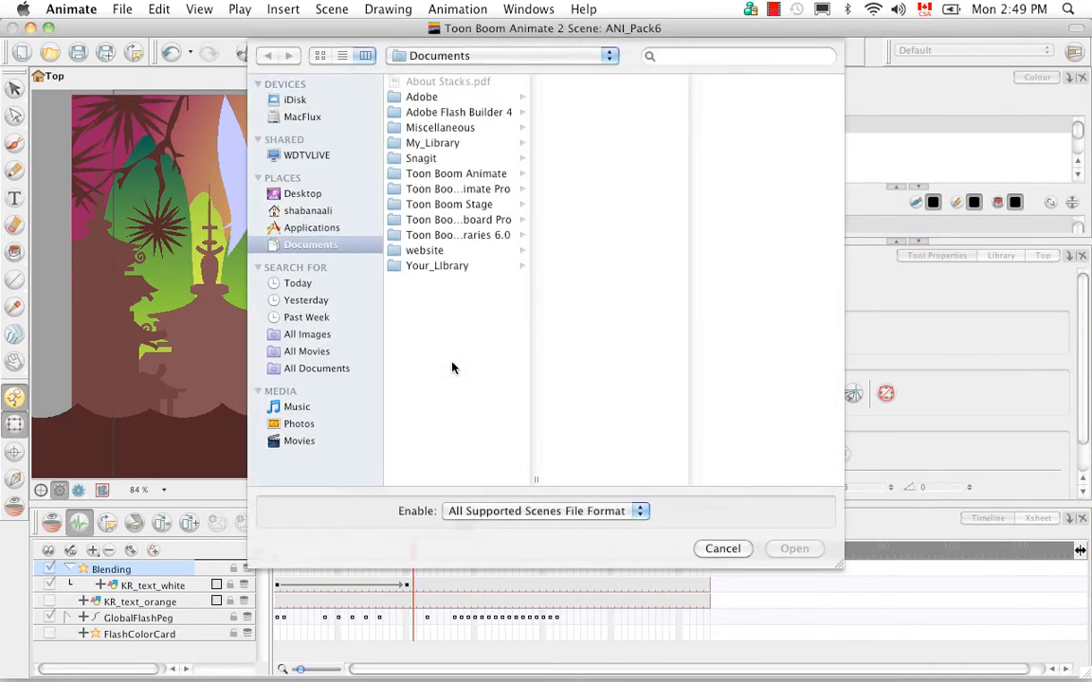
# Step: Browse to the Pack21 folder inside ANP2 Scenes in the home folder, and widen the file browser to fit the full scene names
pyautogui.click(317, 216)
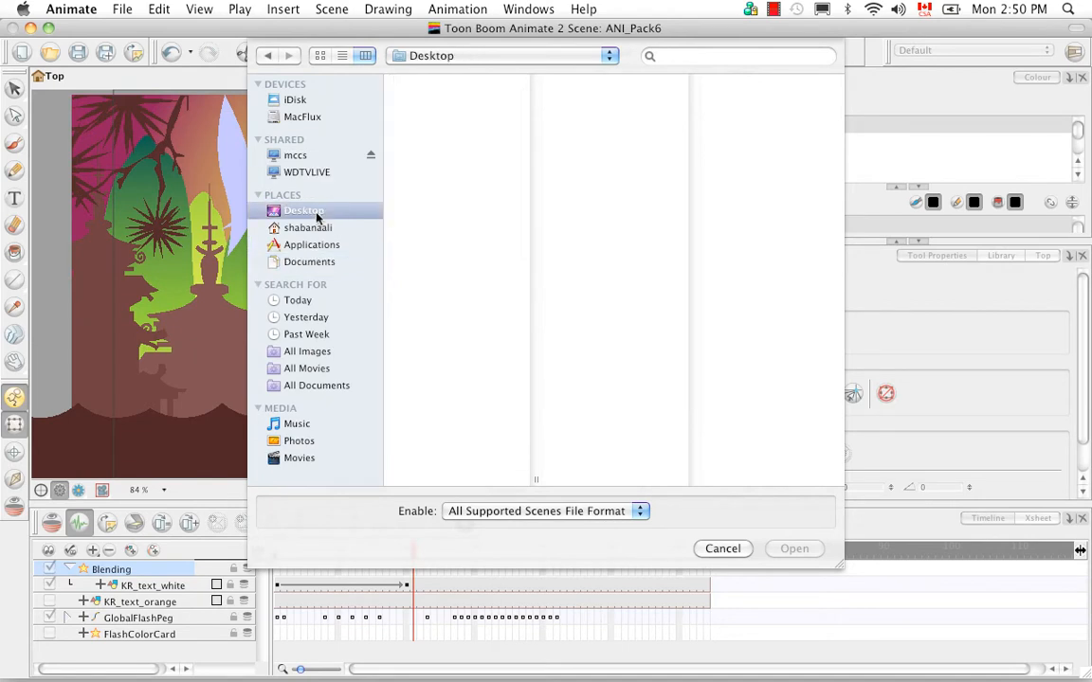
pyautogui.click(317, 227)
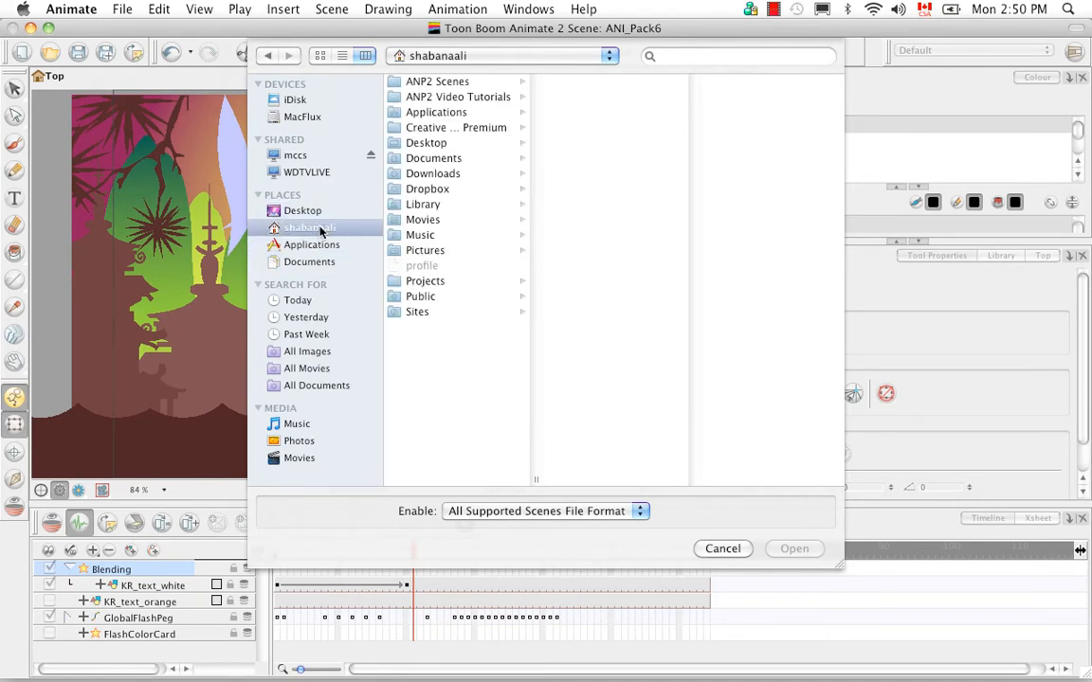
pyautogui.click(438, 81)
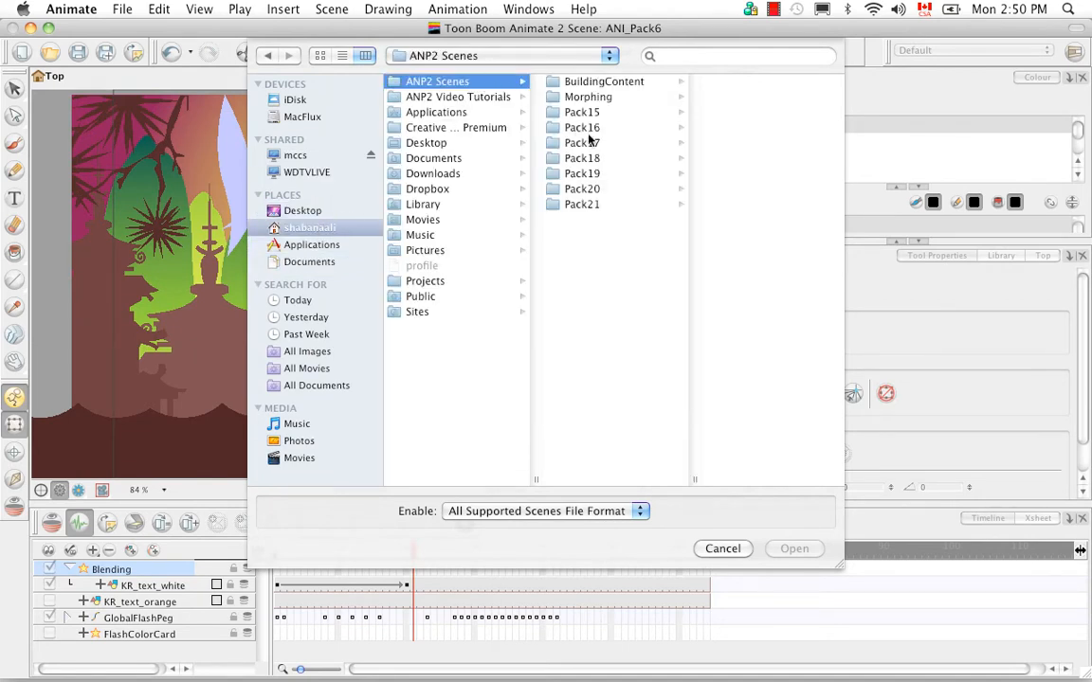
pyautogui.click(586, 204)
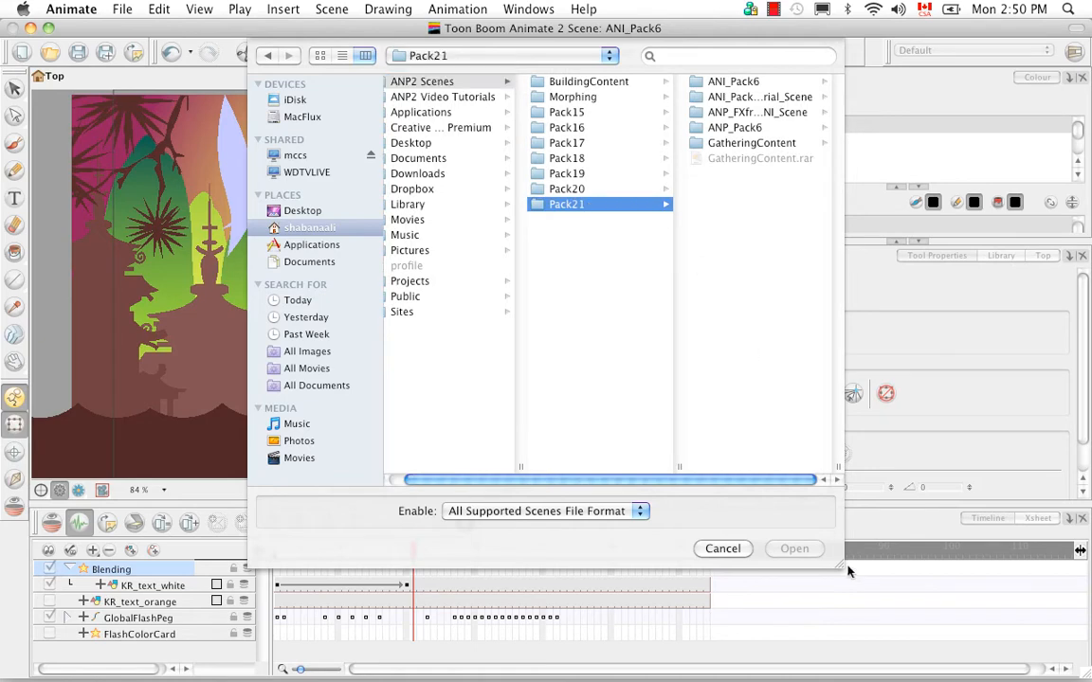
pyautogui.moveTo(844, 567); pyautogui.dragTo(1011, 566)
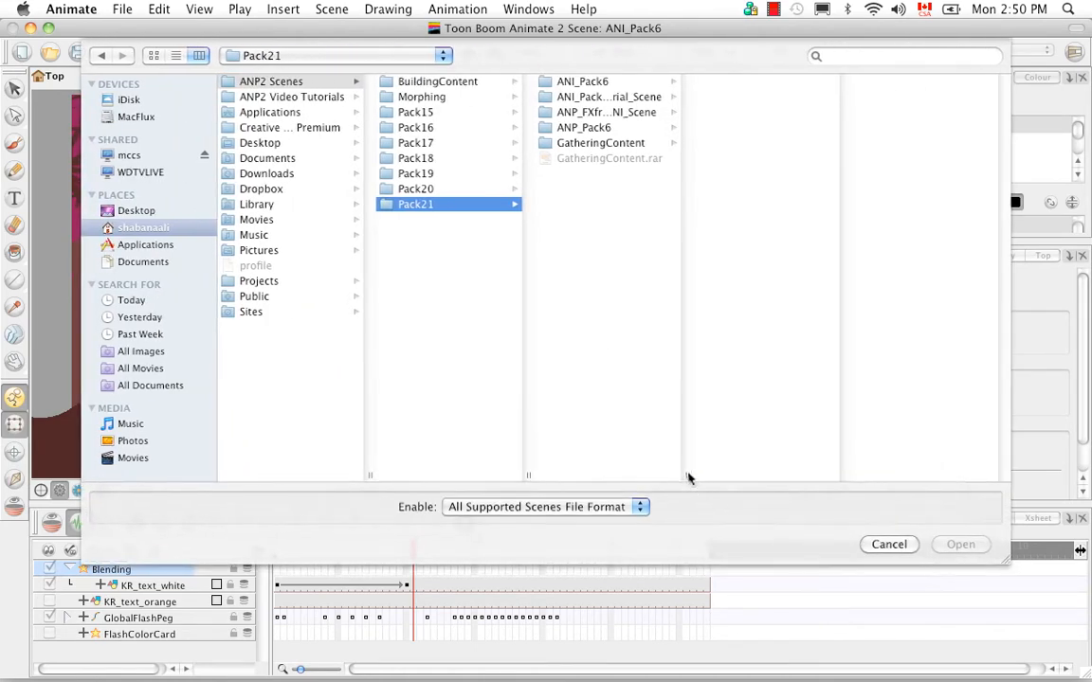
pyautogui.moveTo(688, 476); pyautogui.dragTo(803, 474)
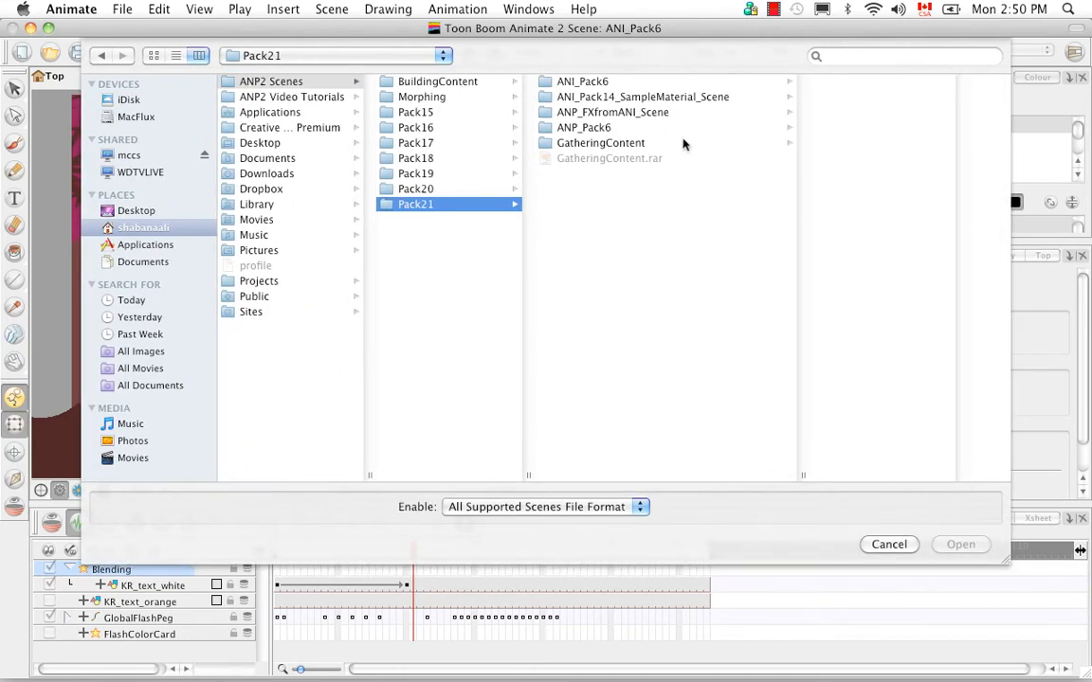
# Step: Open ANI_Pack14_SampleMaterial_Scene.anim from its scene folder and dismiss the message about unsupported effects
pyautogui.click(591, 98)
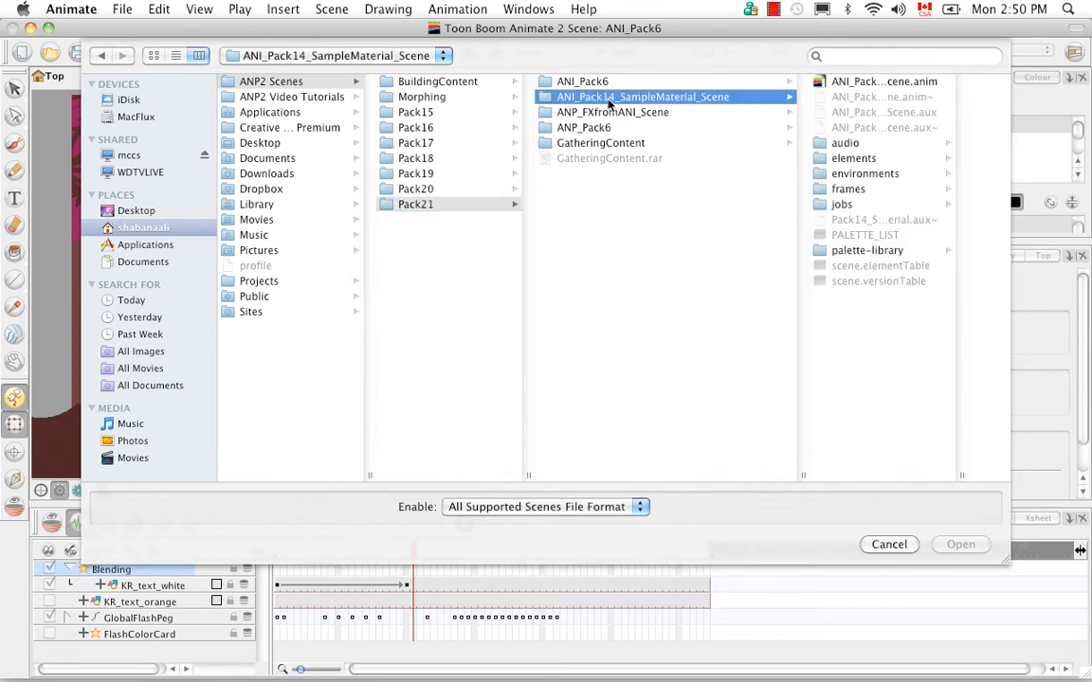
pyautogui.click(834, 82)
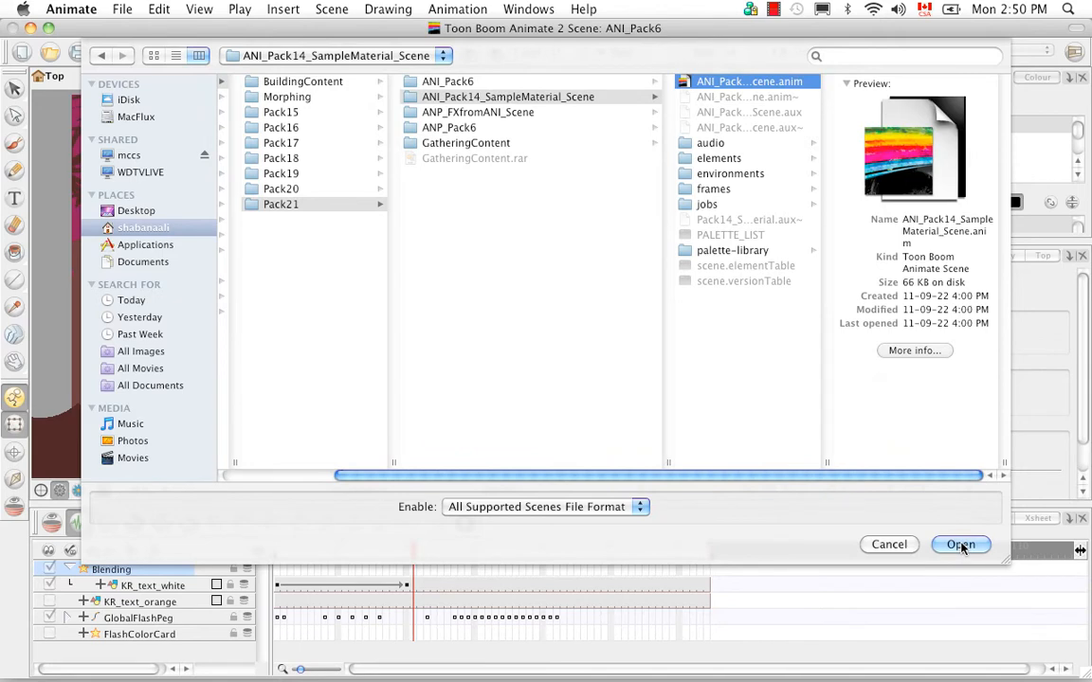
pyautogui.click(961, 545)
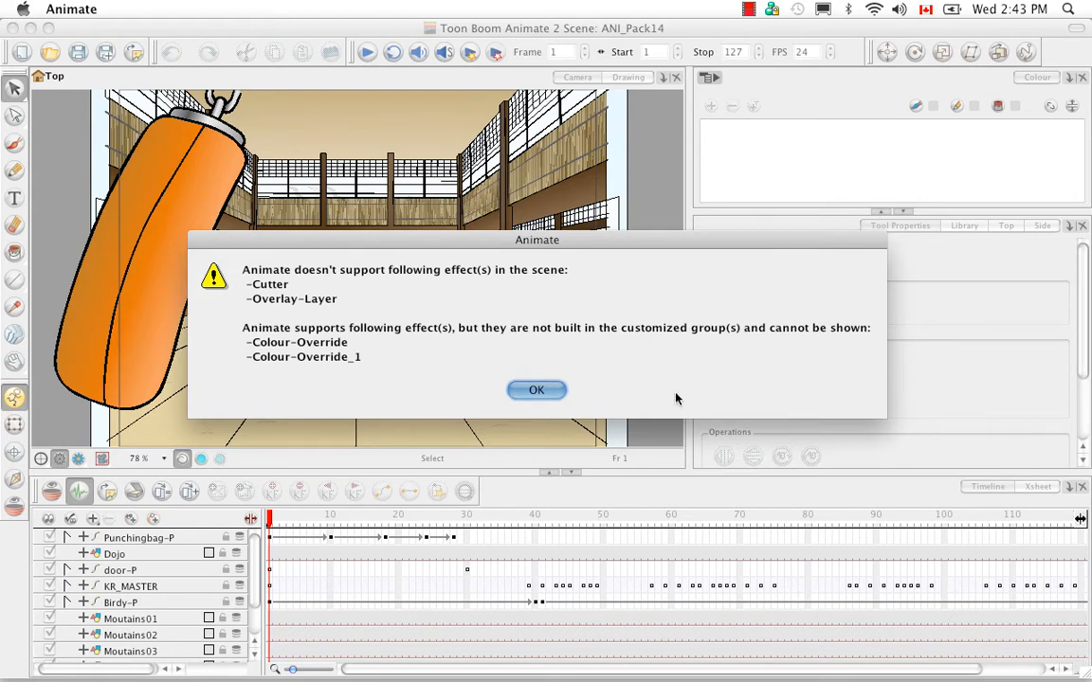
pyautogui.click(539, 392)
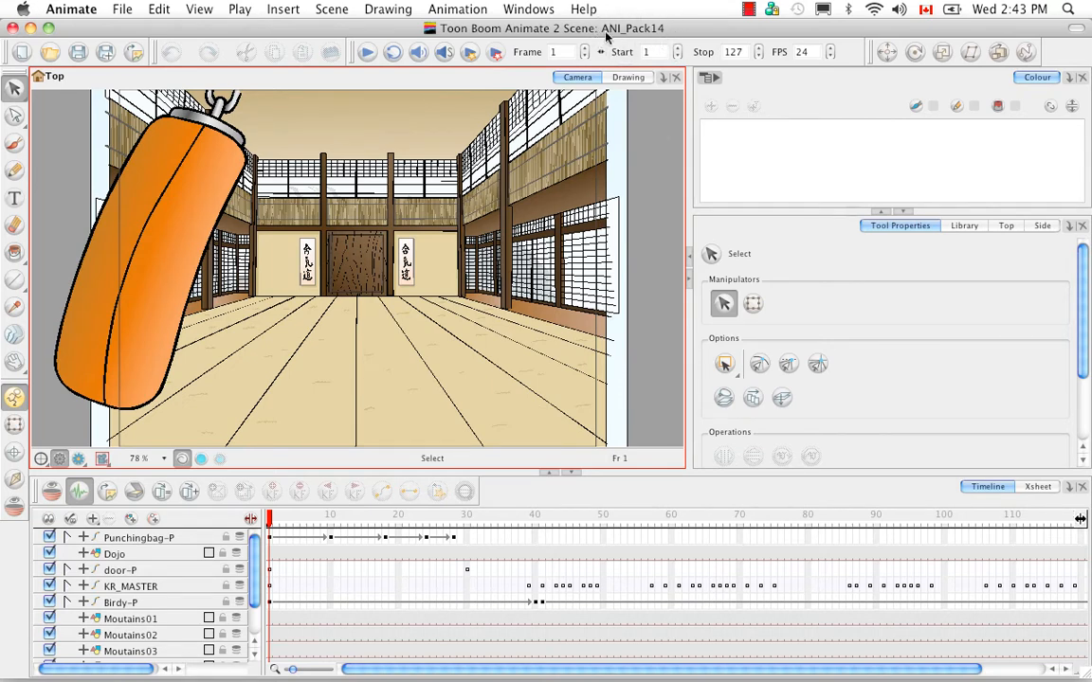
# Step: Play the dojo scene through and return the playhead to frame 1
pyautogui.click(367, 55)
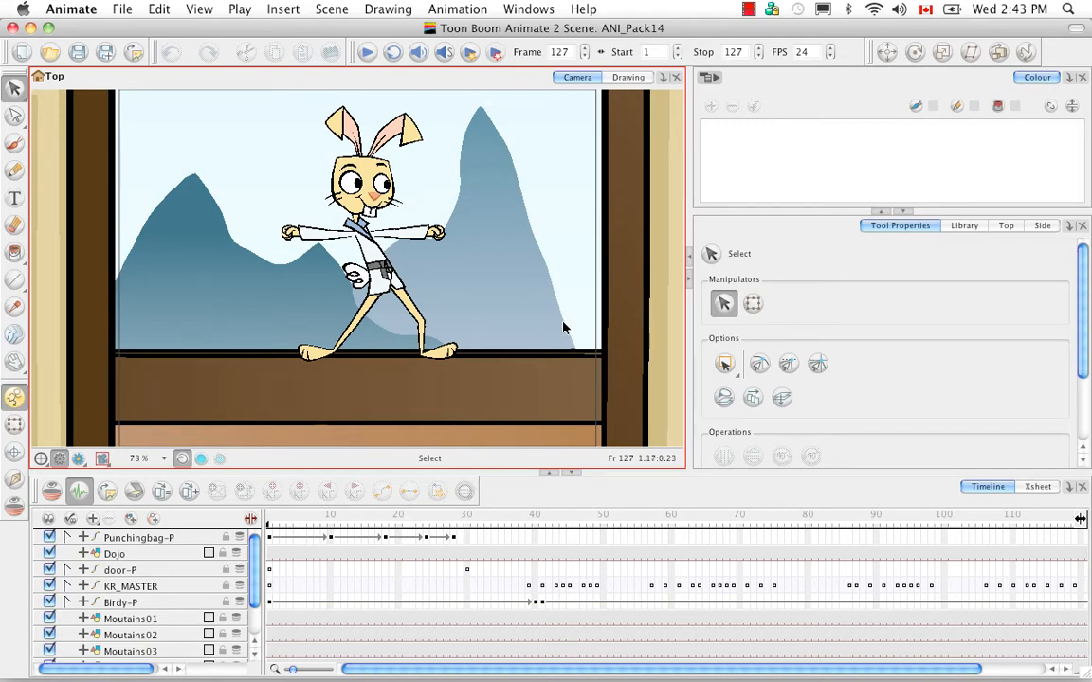
pyautogui.moveTo(282, 517)
pyautogui.mouseDown()
pyautogui.moveTo(314, 518)
pyautogui.moveTo(270, 517)
pyautogui.mouseUp()
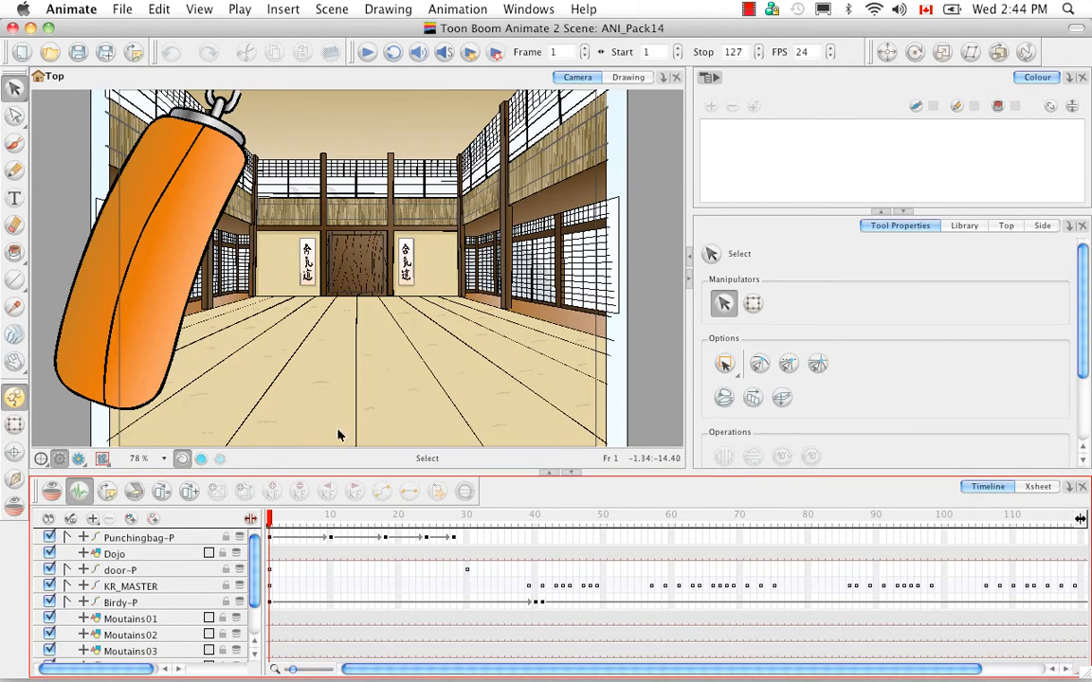
# Step: Check the contents of the Punchingbag-P peg and create a symbol named Punchingbag-P from it
pyautogui.click(183, 539)
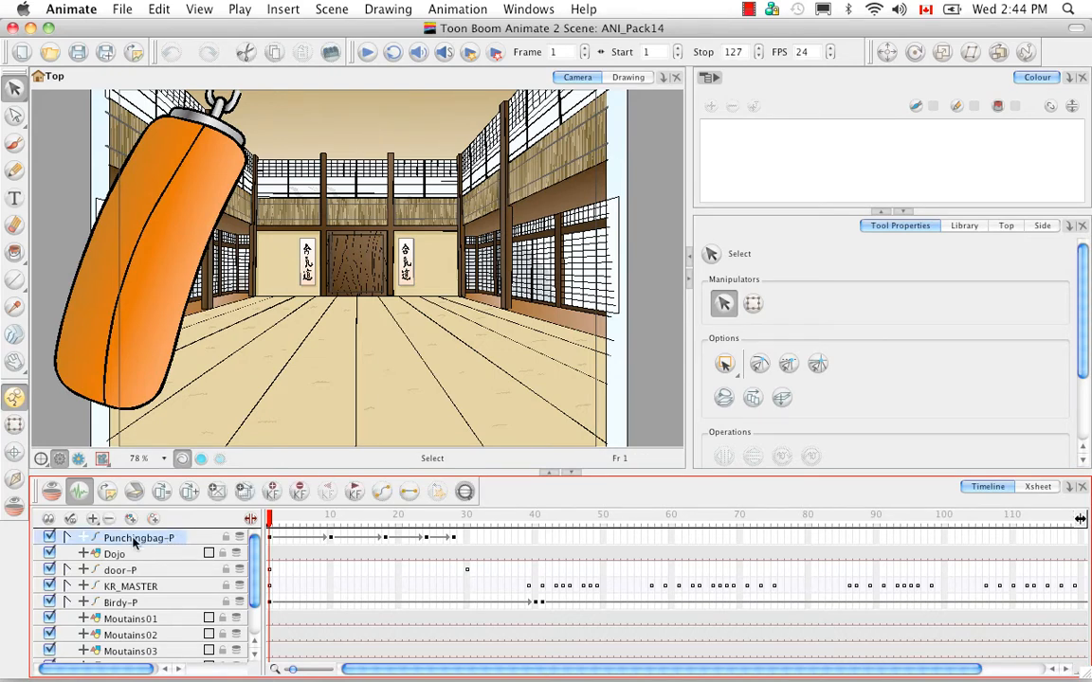
pyautogui.click(67, 537)
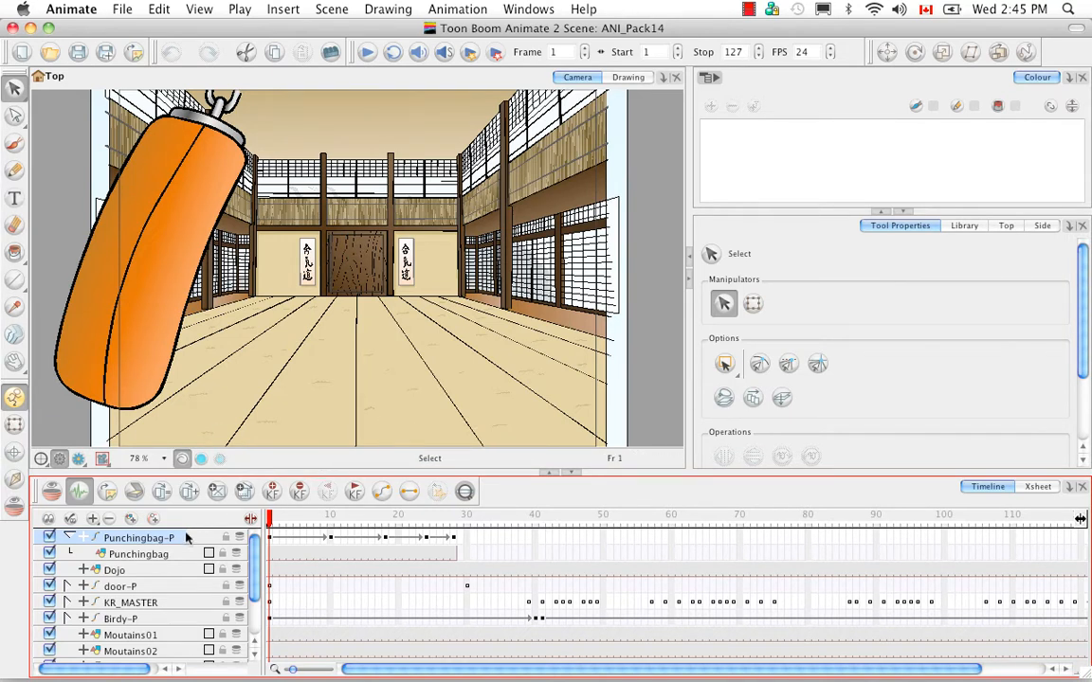
pyautogui.click(69, 538)
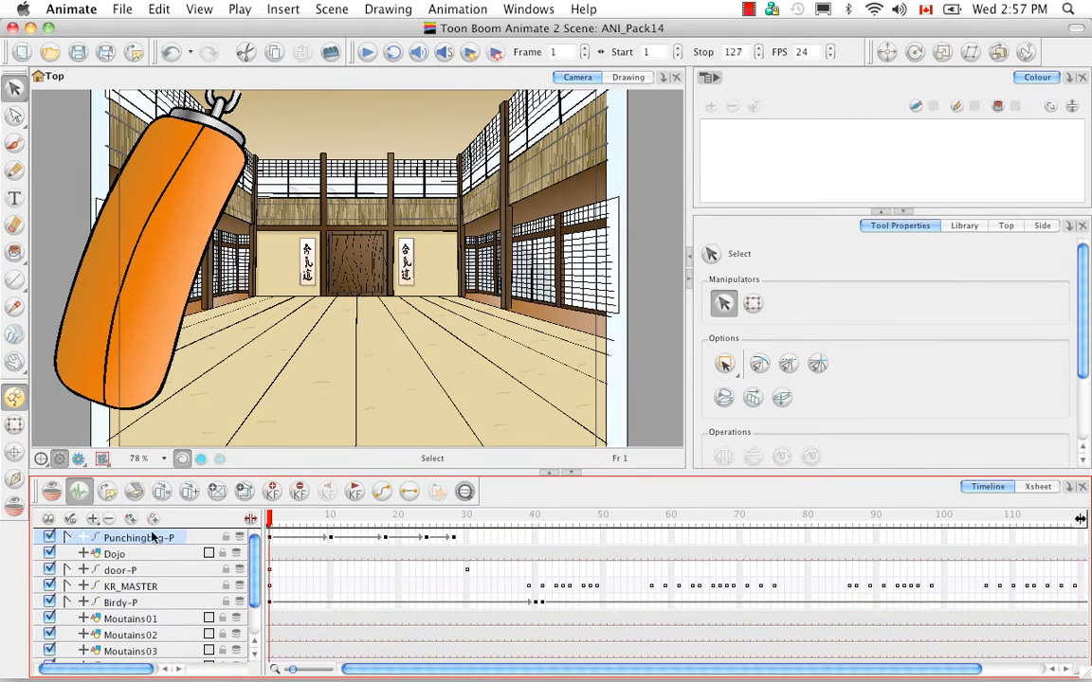
pyautogui.click(158, 10)
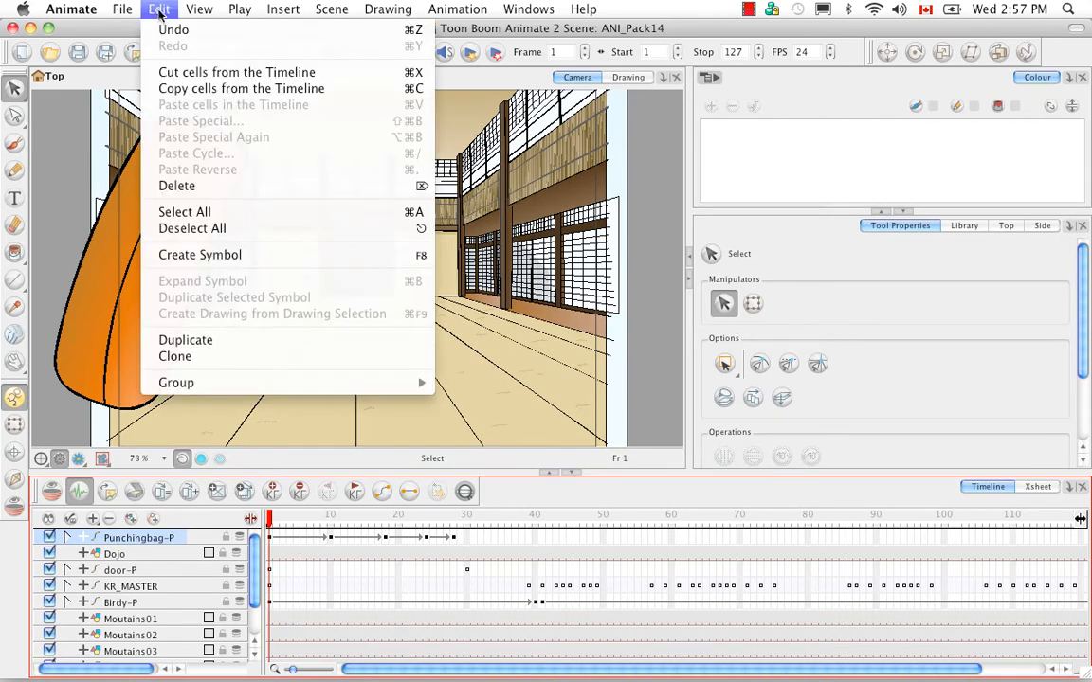
pyautogui.click(407, 257)
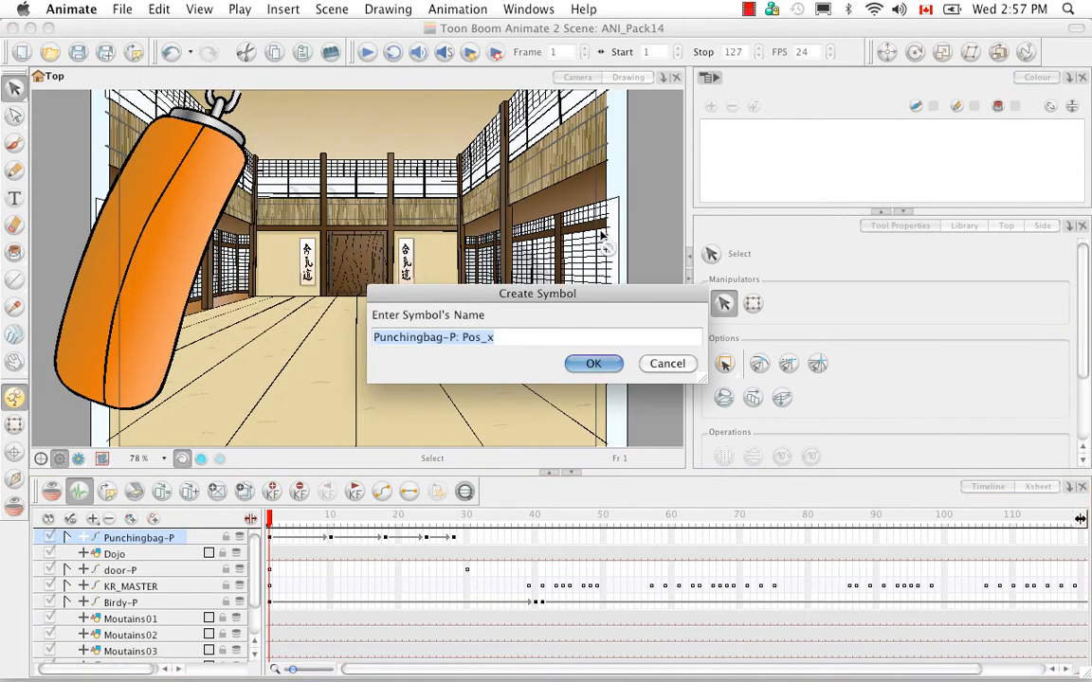
pyautogui.moveTo(493, 337); pyautogui.dragTo(461, 338)
pyautogui.hotkey('shift', 'Left')
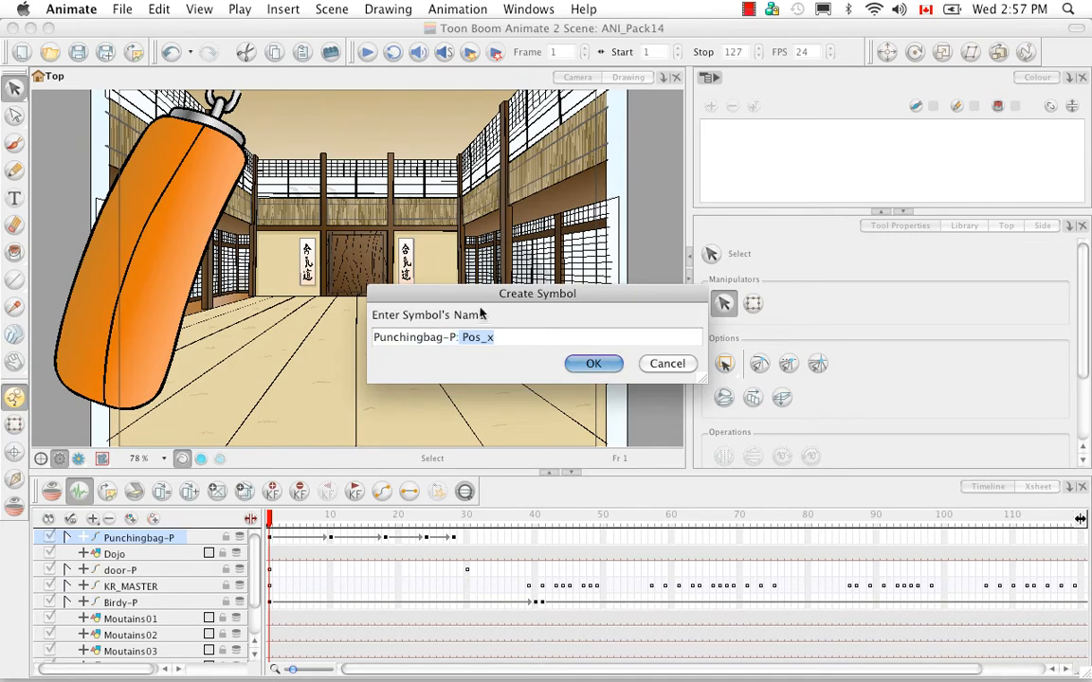
pyautogui.press('BackSpace')
pyautogui.press('BackSpace')
pyautogui.click(593, 365)
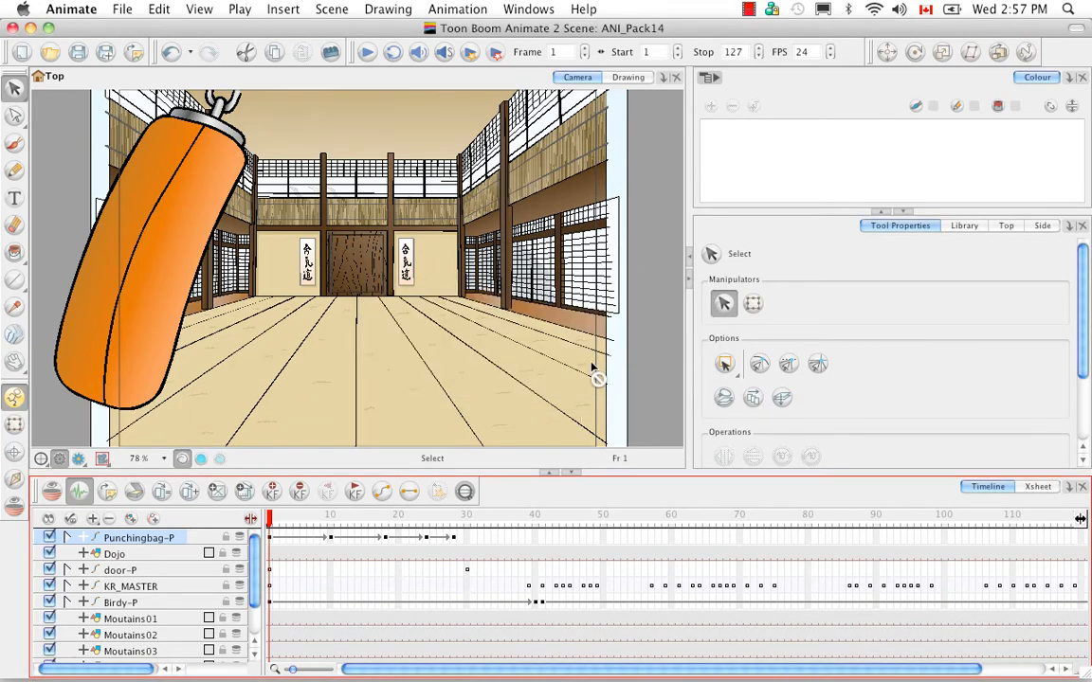
# Step: Add the Punchingbag-P symbol from the library's Symbols folder as the topmost timeline layer, and disable the original Punchingbag-P peg
pyautogui.click(964, 226)
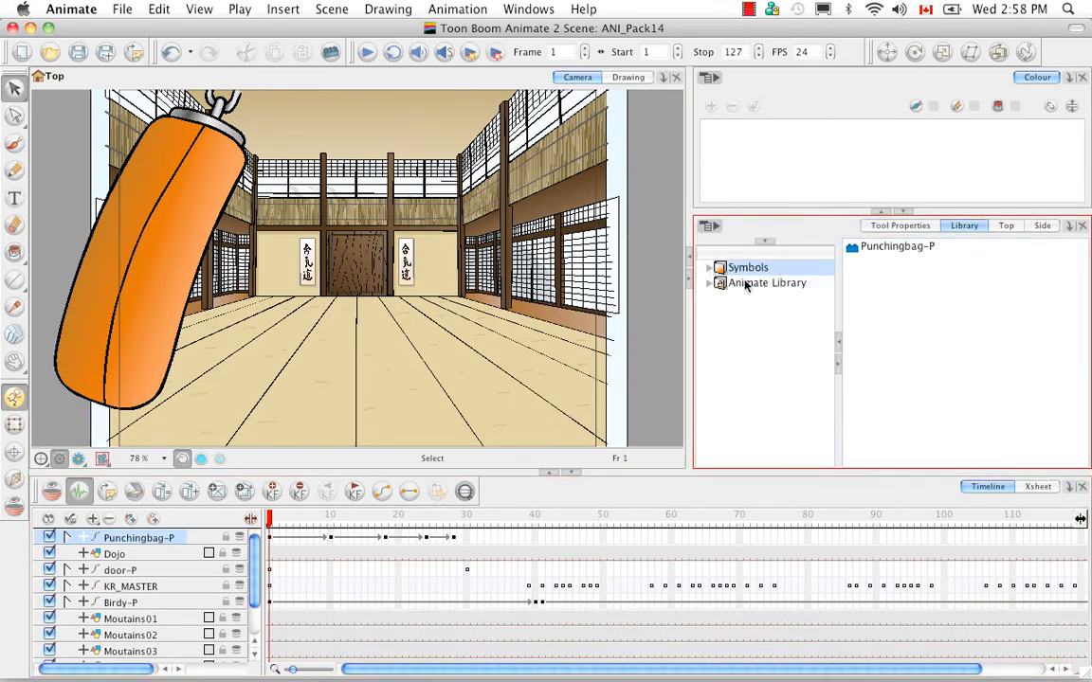
pyautogui.click(749, 284)
pyautogui.click(745, 267)
pyautogui.click(892, 247)
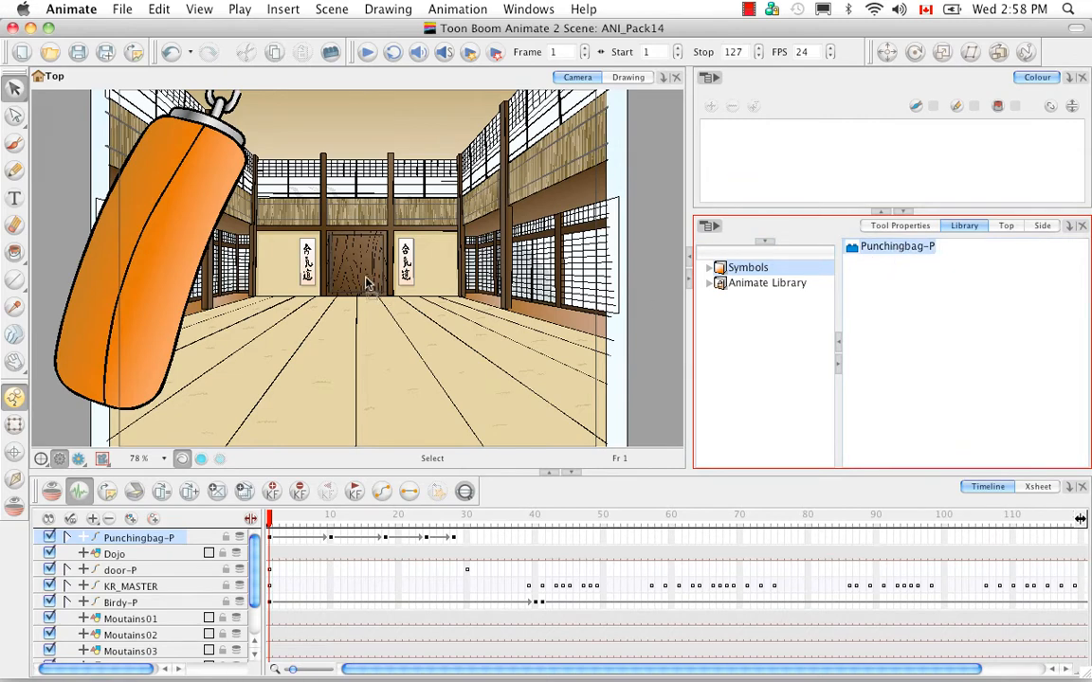
pyautogui.moveTo(366, 277); pyautogui.dragTo(159, 538)
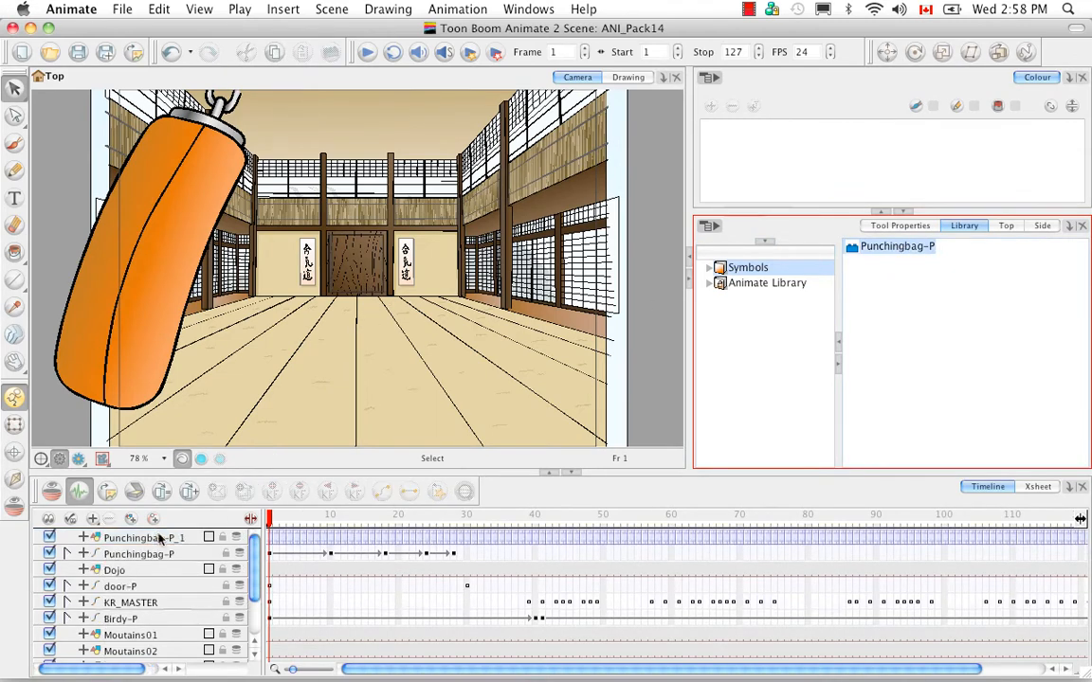
pyautogui.click(49, 538)
pyautogui.click(49, 538)
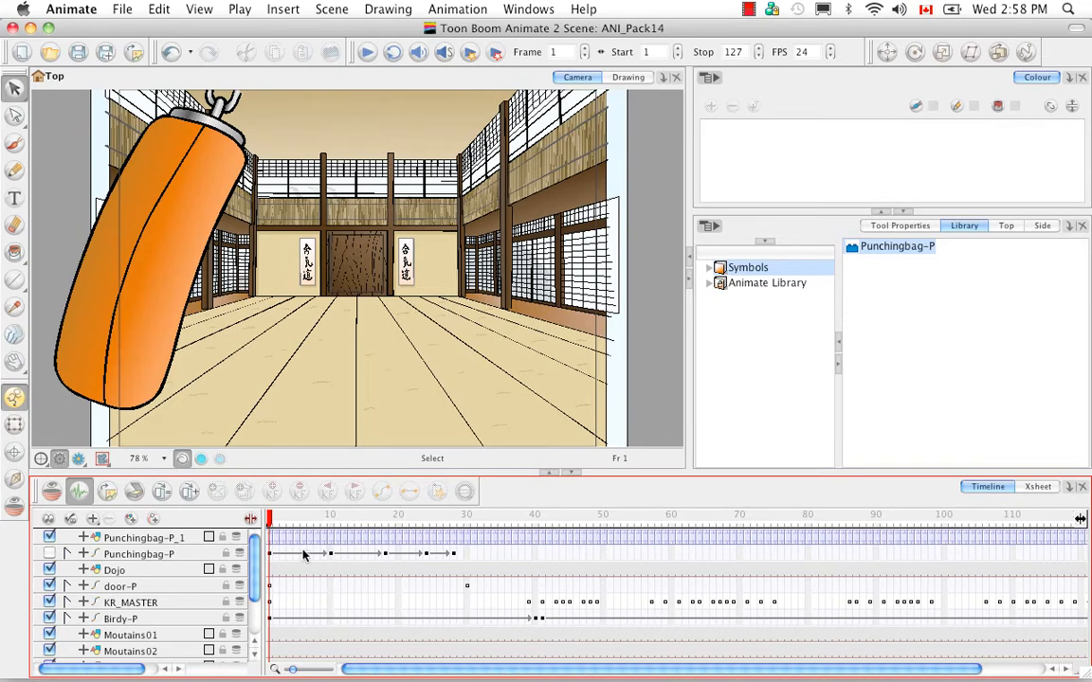
# Step: Duplicate the Punchingbag-P_1 symbol layer in the timeline
pyautogui.click(142, 540)
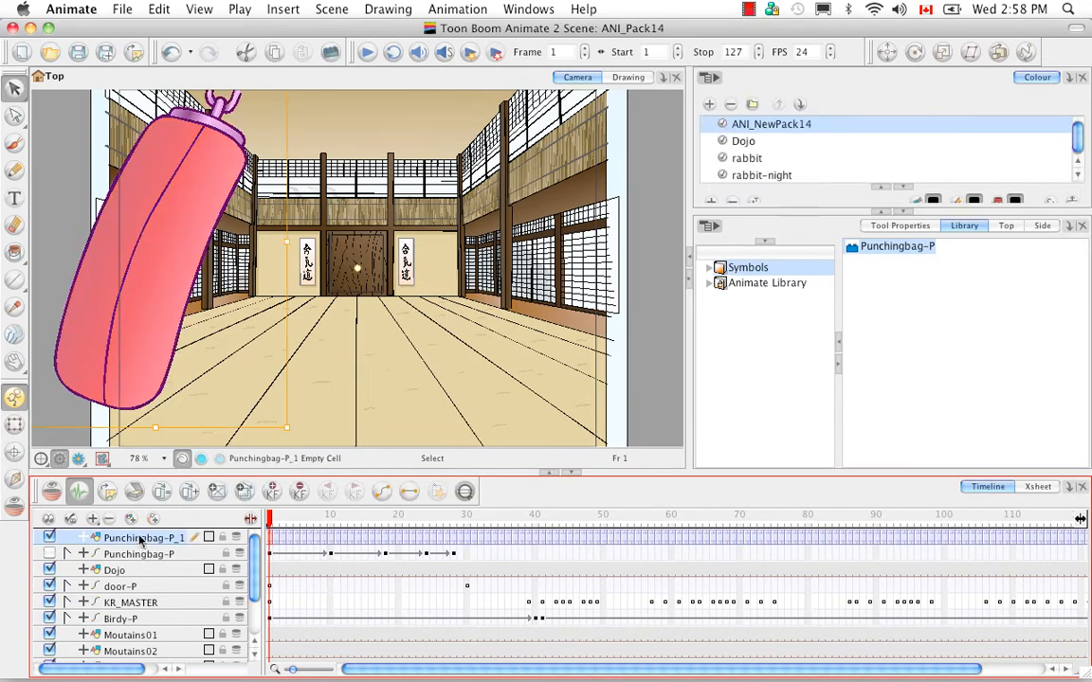
pyautogui.rightClick(135, 539)
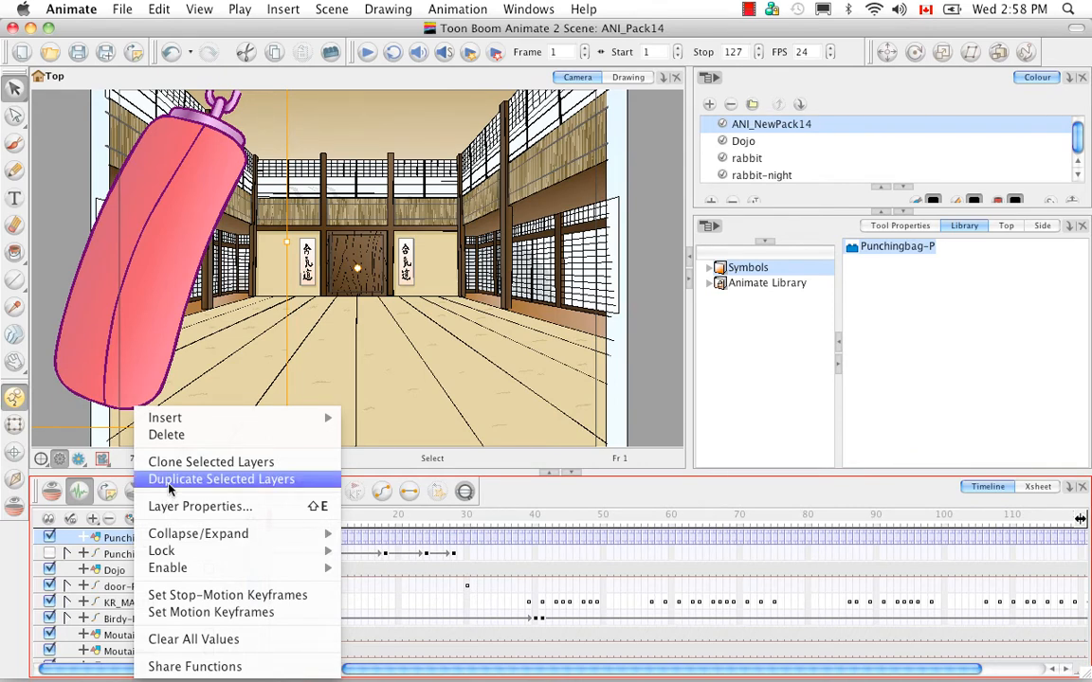
pyautogui.click(172, 479)
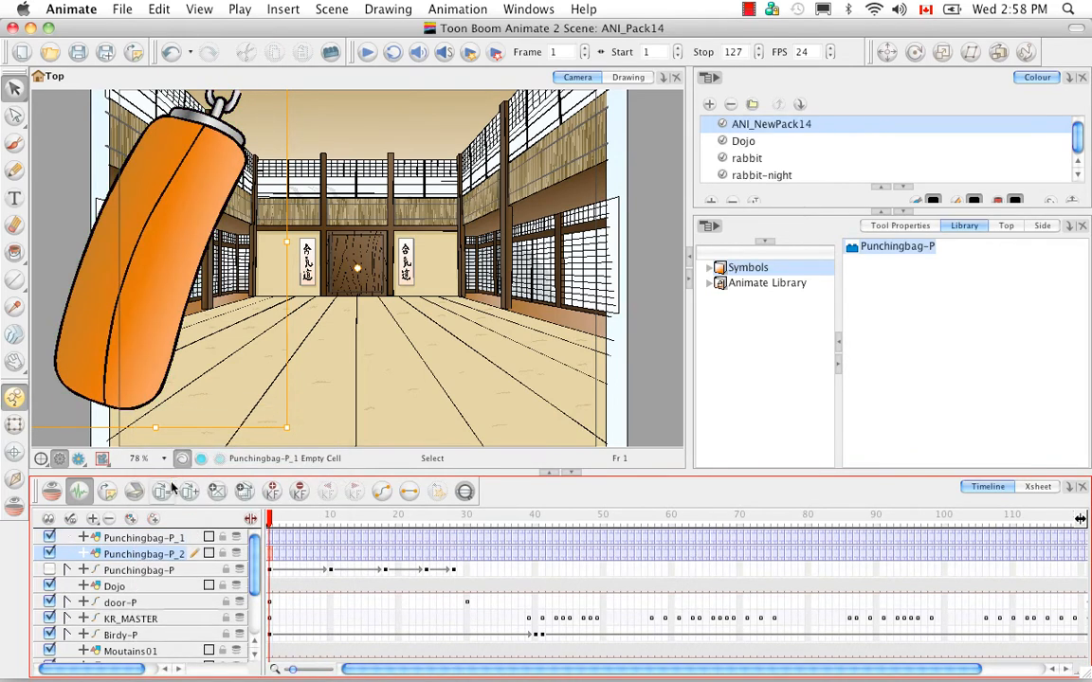
# Step: Add a Quadmap layer to the scene and select it at the end of the timeline's layer list
pyautogui.click(93, 519)
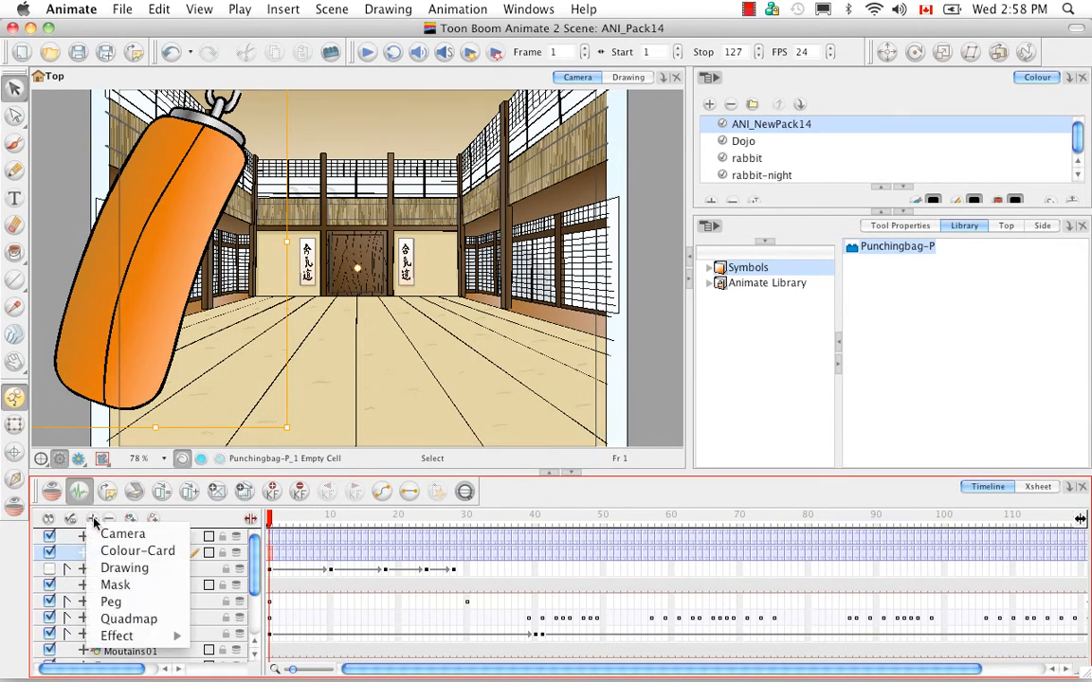
pyautogui.click(98, 618)
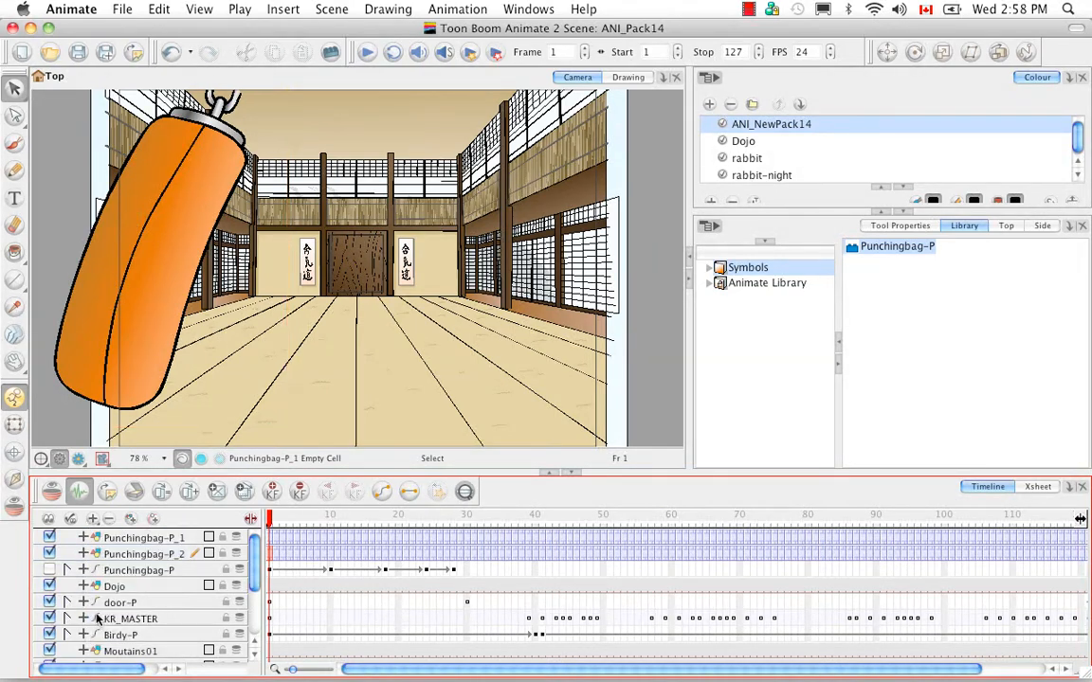
pyautogui.scroll(-3, 252, 606)
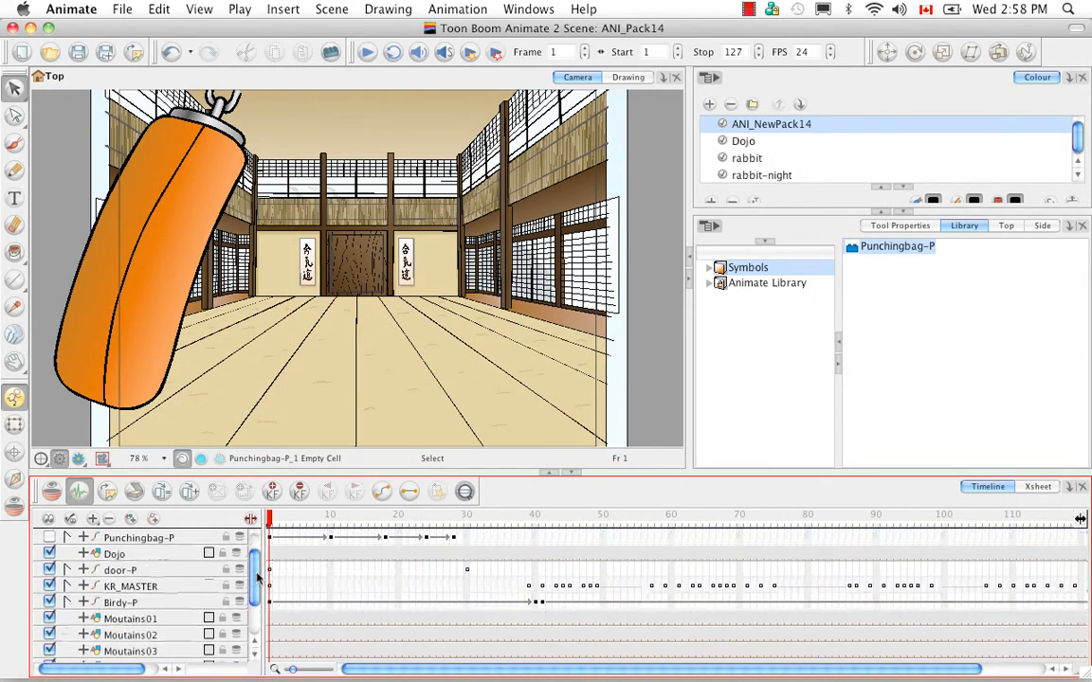
pyautogui.click(179, 642)
pyautogui.click(138, 656)
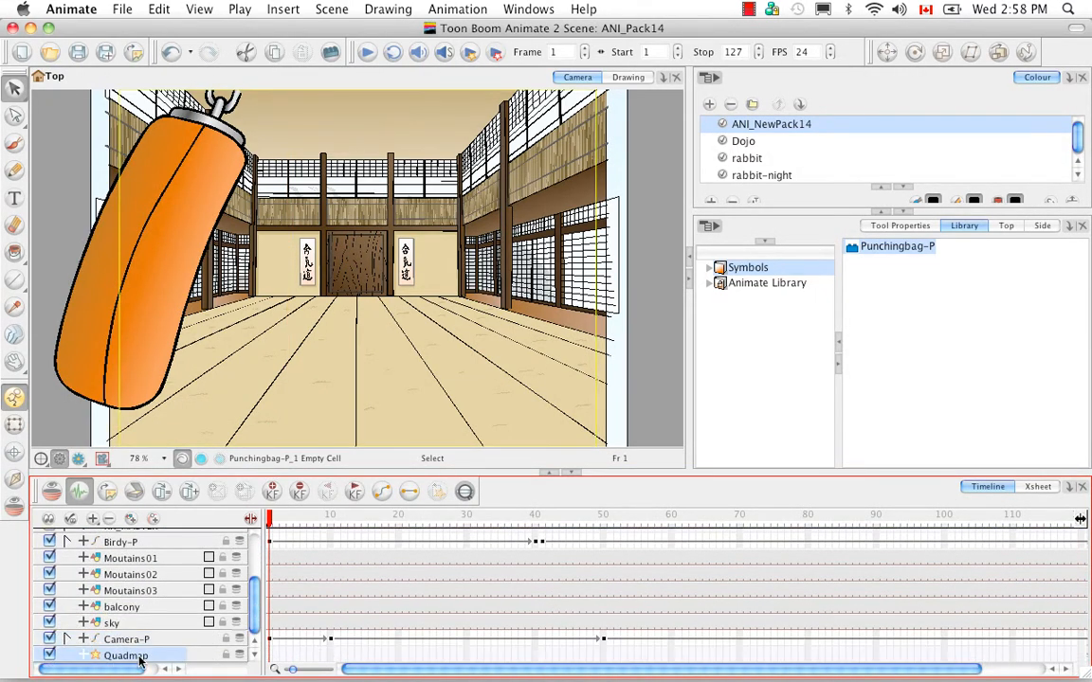
pyautogui.moveTo(254, 610); pyautogui.dragTo(256, 542)
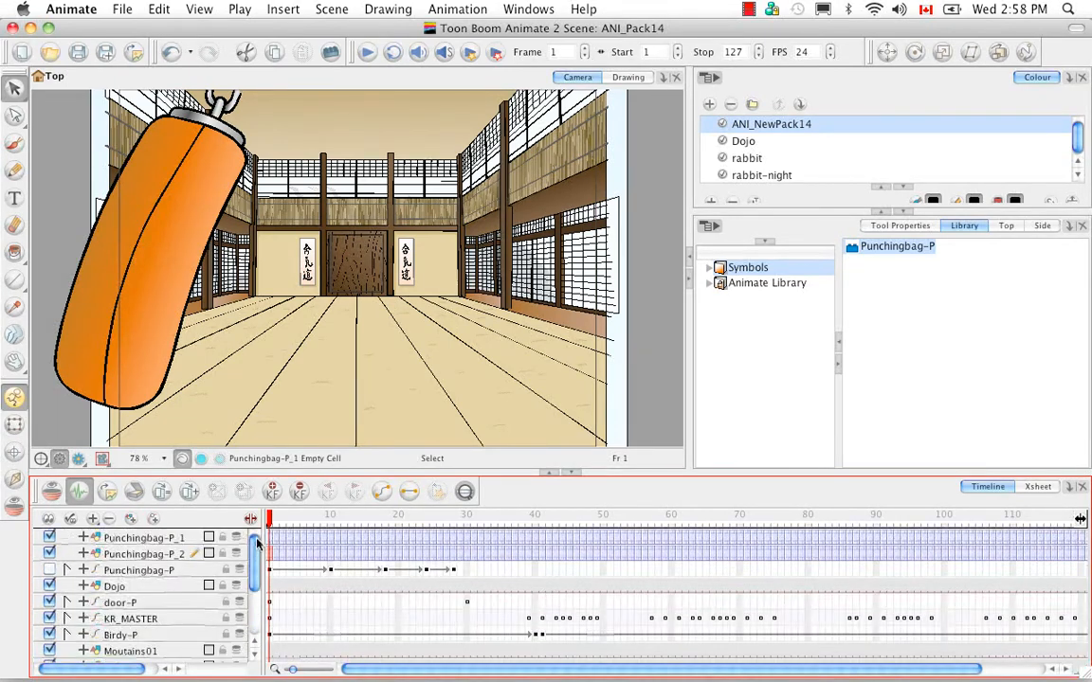
# Step: Parent the duplicated Punchingbag-P_2 symbol layer to the Quadmap layer near the end of the timeline's layer list
pyautogui.click(125, 558)
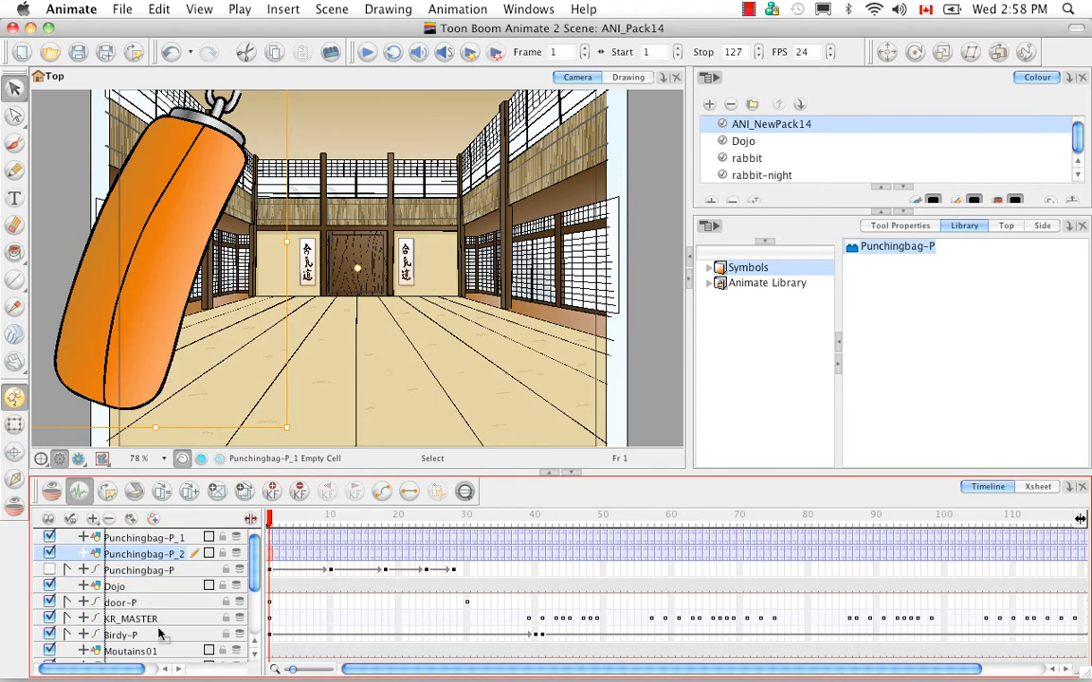
pyautogui.scroll(-1, 166, 664)
pyautogui.scroll(-3, 163, 663)
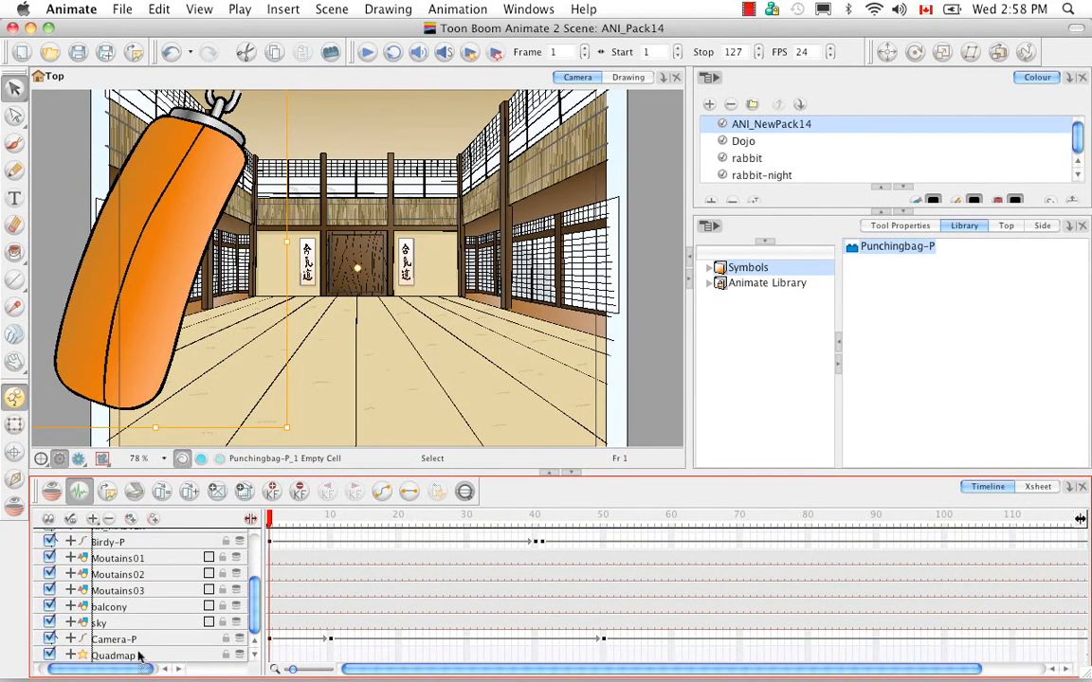
pyautogui.moveTo(138, 656); pyautogui.dragTo(139, 656)
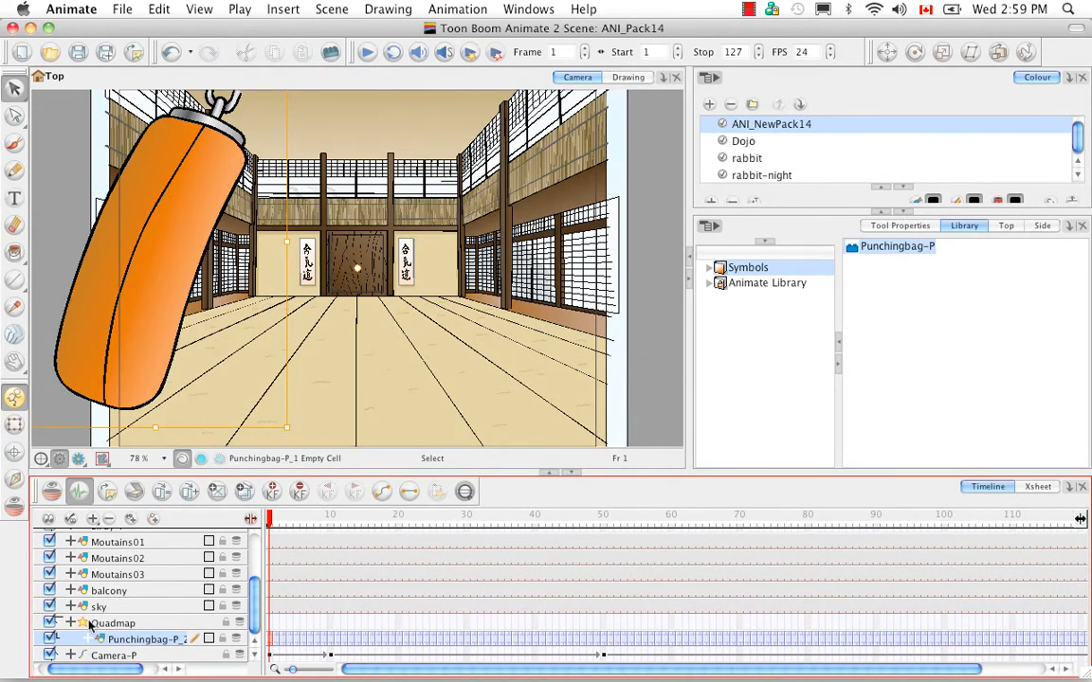
pyautogui.moveTo(116, 673); pyautogui.dragTo(106, 673)
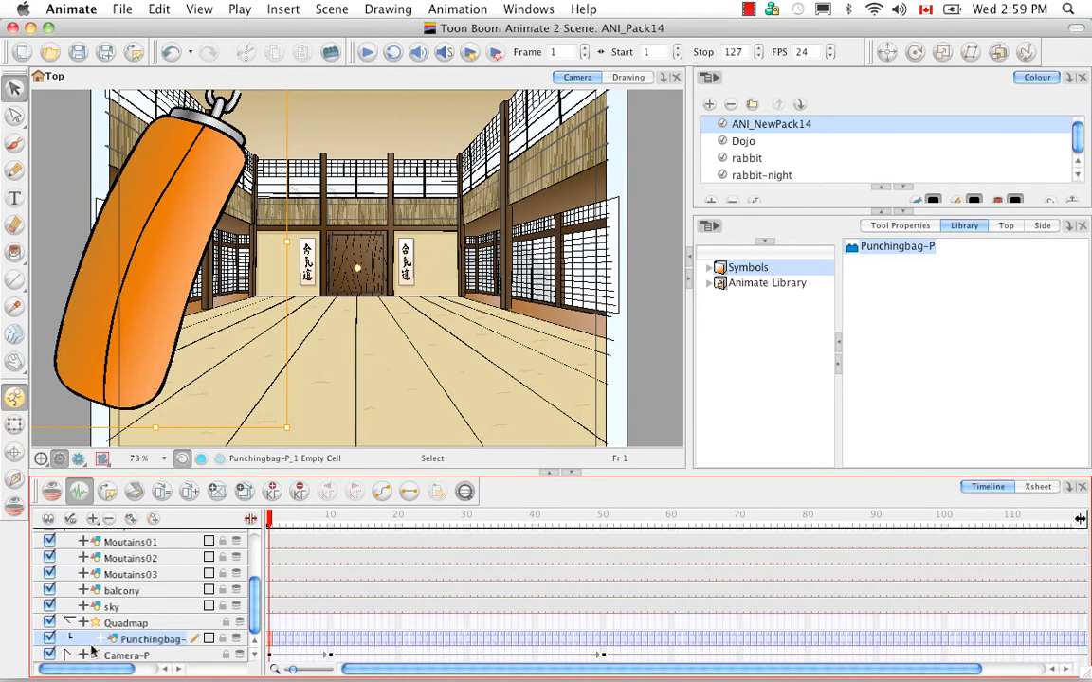
# Step: Select the Quadmap layer and show its control points in the camera view, zoomed out to 50%
pyautogui.click(601, 380)
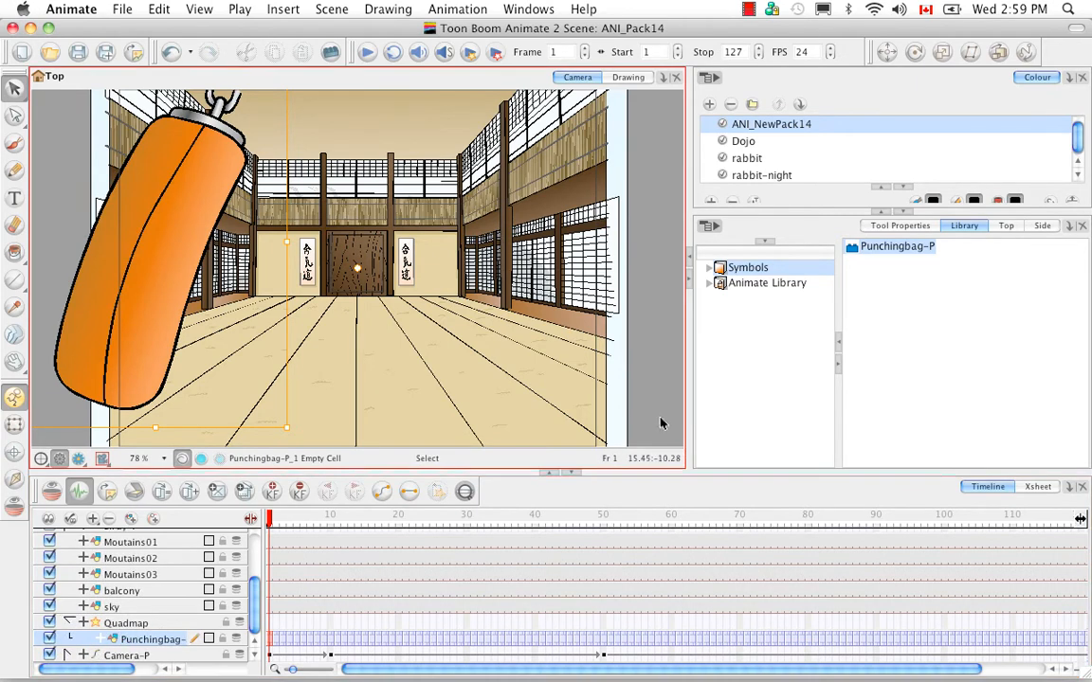
pyautogui.press('2')
pyautogui.press('2')
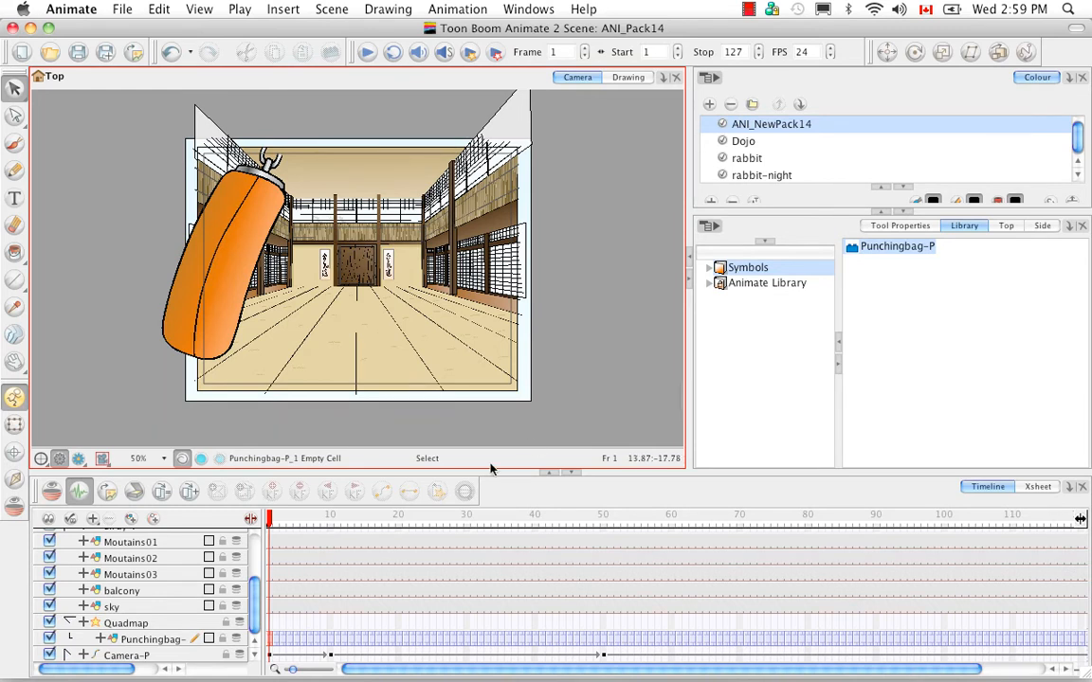
pyautogui.click(126, 626)
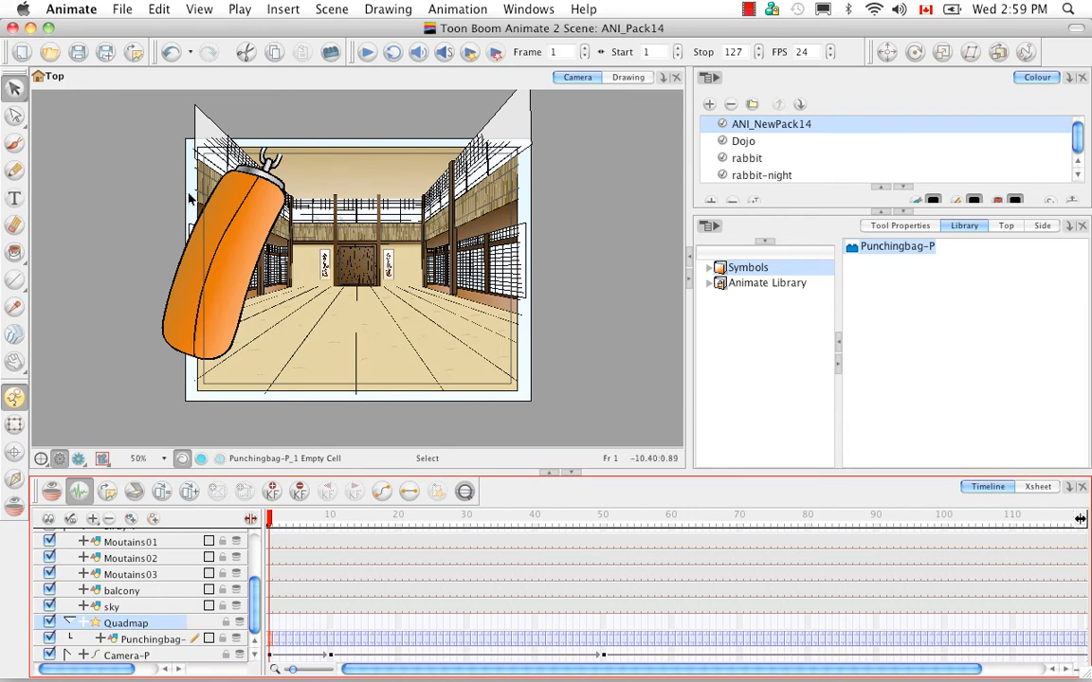
pyautogui.click(198, 10)
pyautogui.moveTo(314, 288)
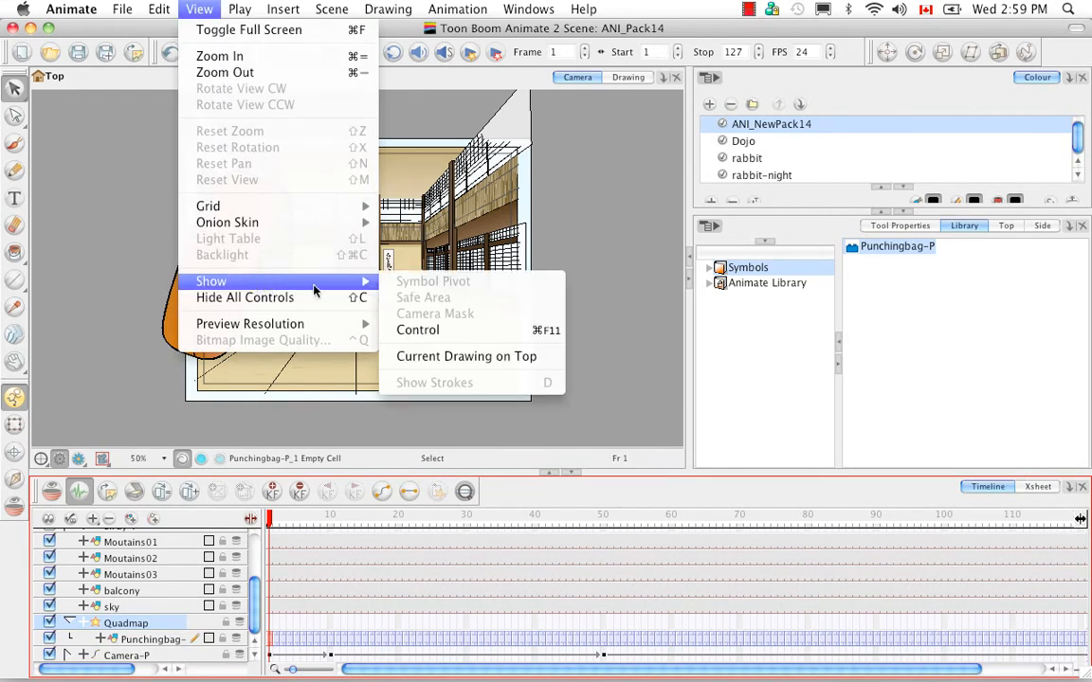
pyautogui.click(417, 329)
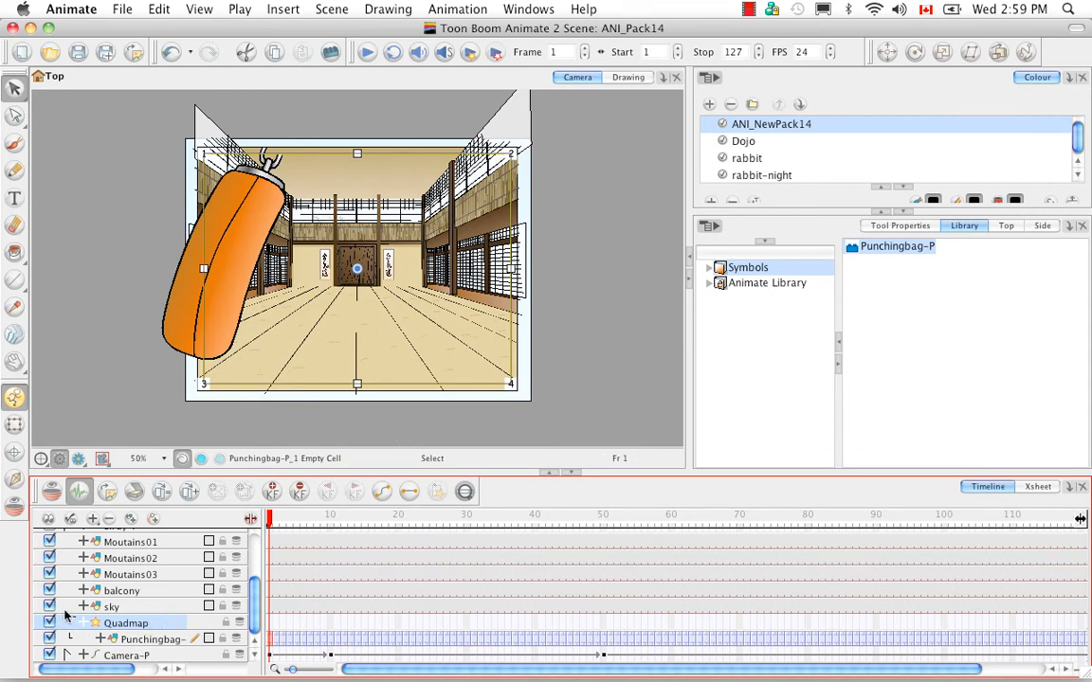
# Step: Open the Quadmap layer's properties, place the dialog clear of the drawing, and activate the Transform tool
pyautogui.hscroll(2, 173, 628)
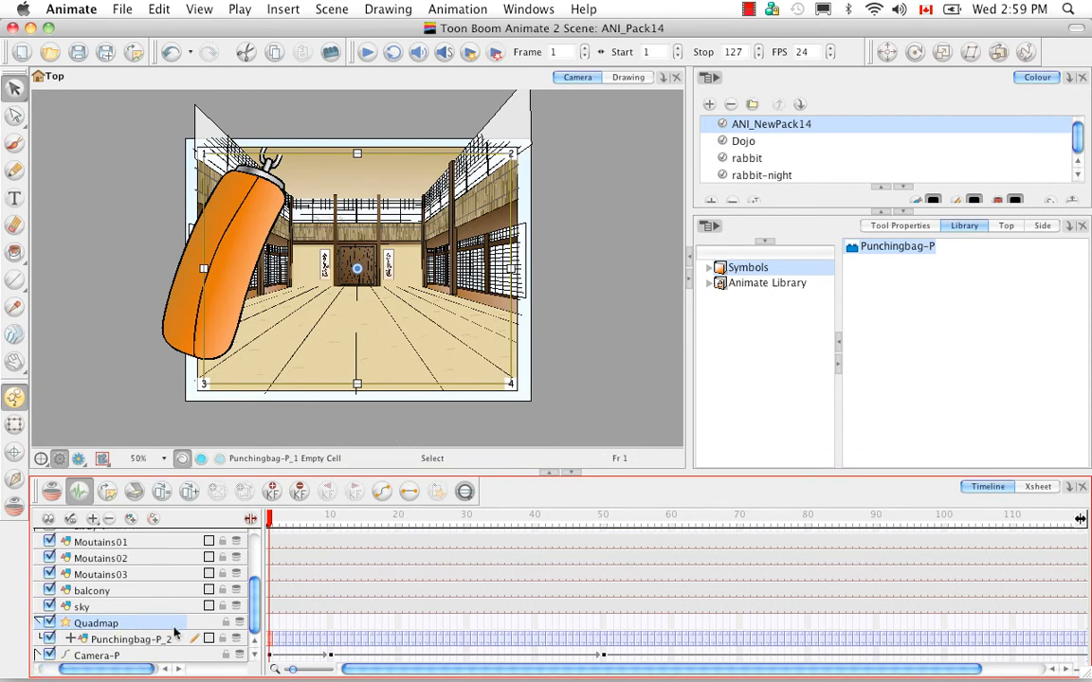
pyautogui.doubleClick(173, 628)
pyautogui.moveTo(415, 154); pyautogui.dragTo(724, 68)
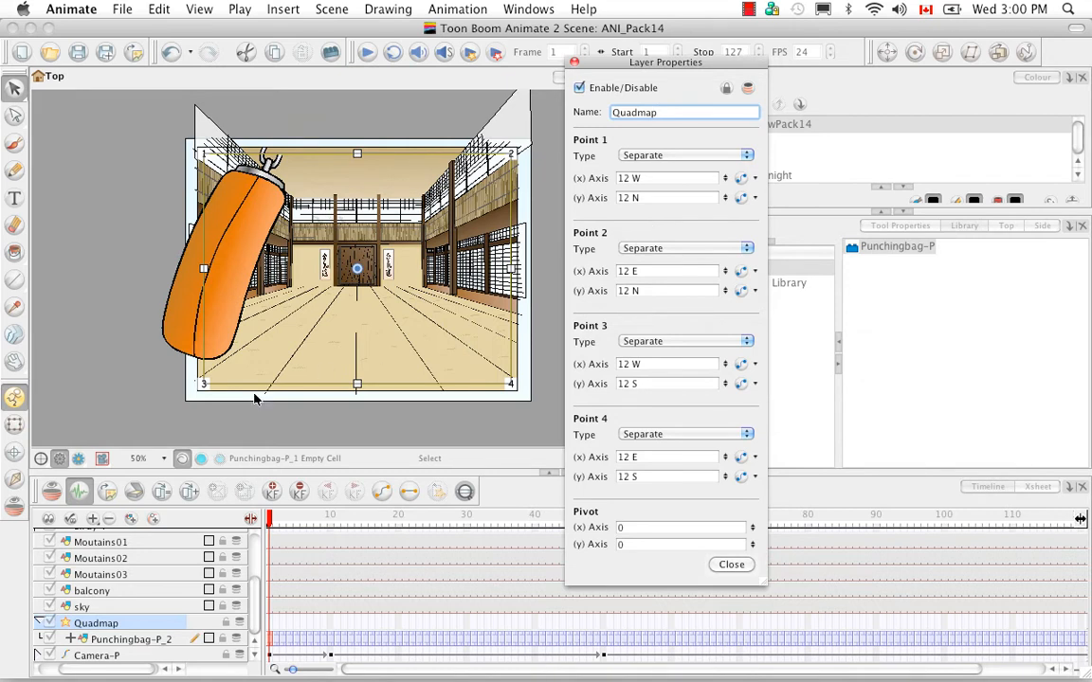
pyautogui.click(17, 428)
pyautogui.click(16, 426)
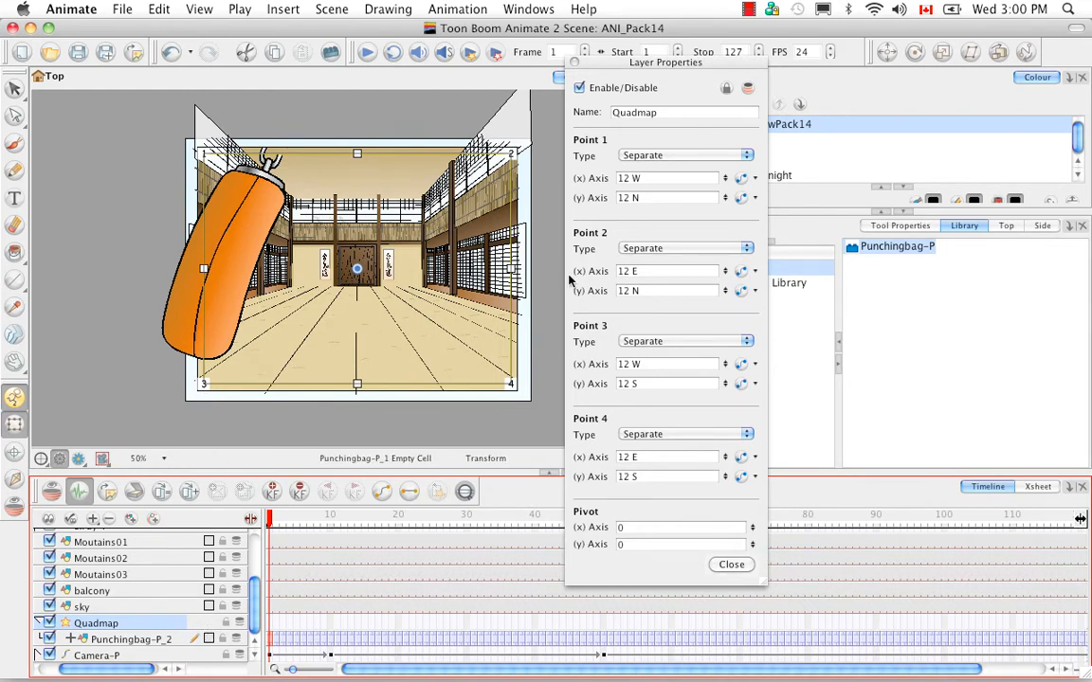
# Step: Set the y axis of Quadmap Point 1 and Point 2 to 24 S to flip the duplicated bag downward
pyautogui.click(637, 198)
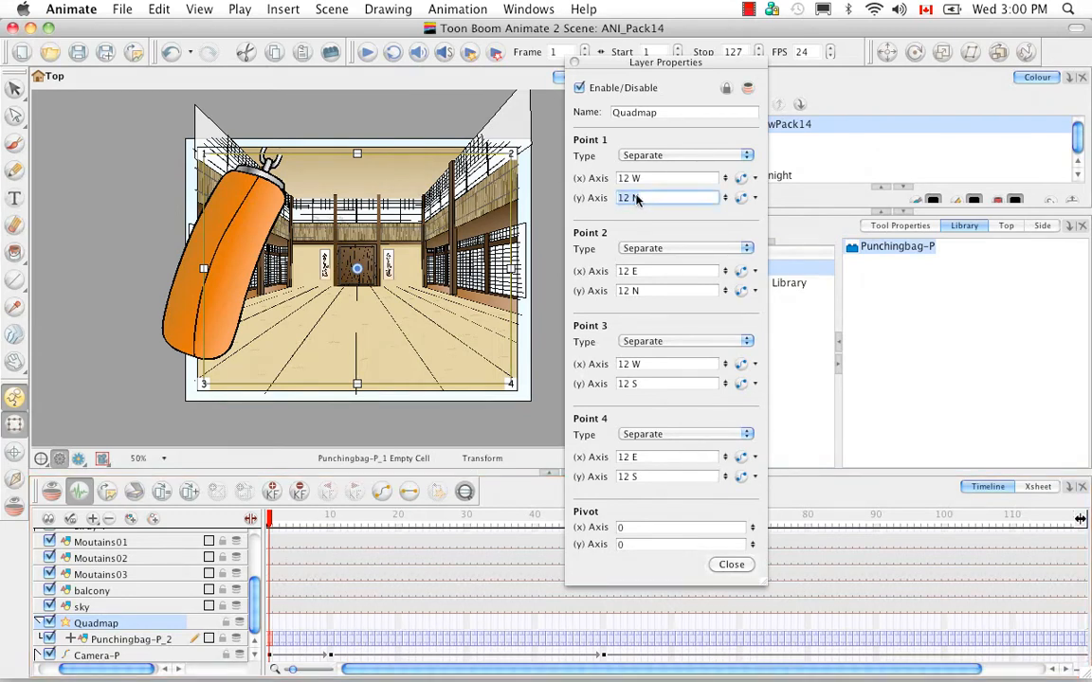
pyautogui.write('24 S')
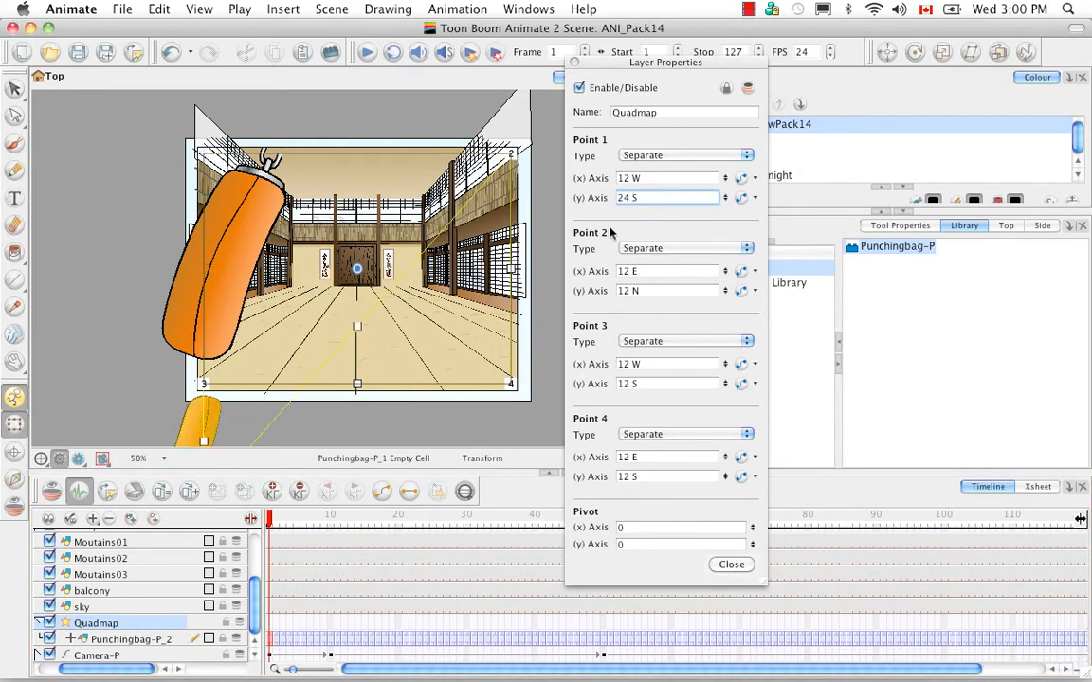
pyautogui.moveTo(329, 371); pyautogui.dragTo(323, 288)
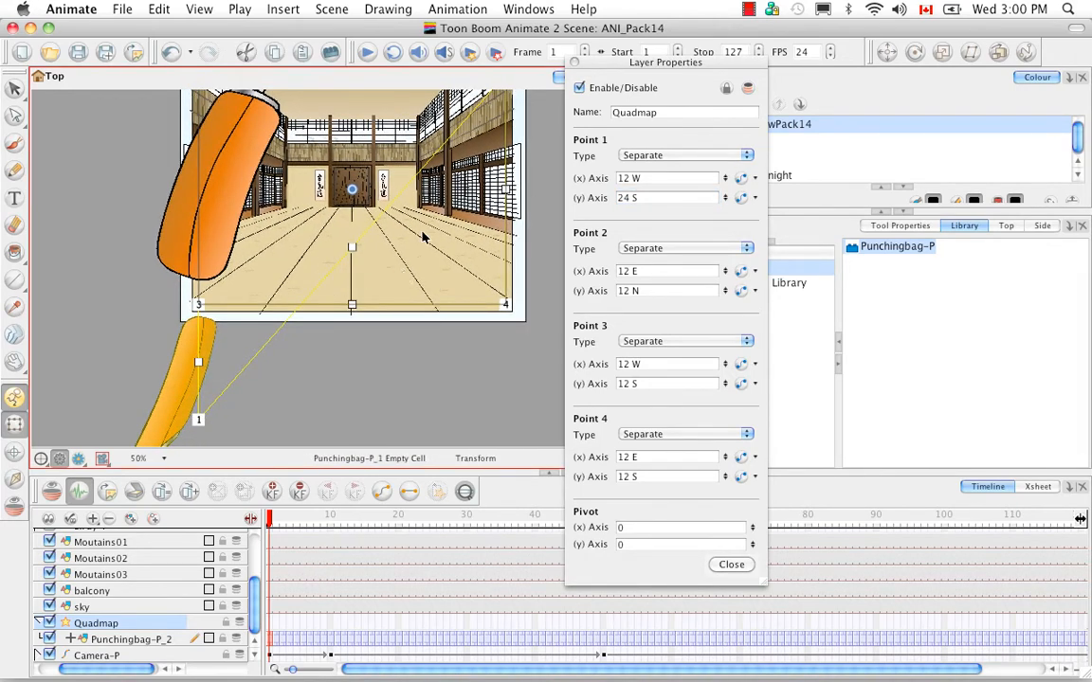
pyautogui.moveTo(449, 214); pyautogui.dragTo(429, 294)
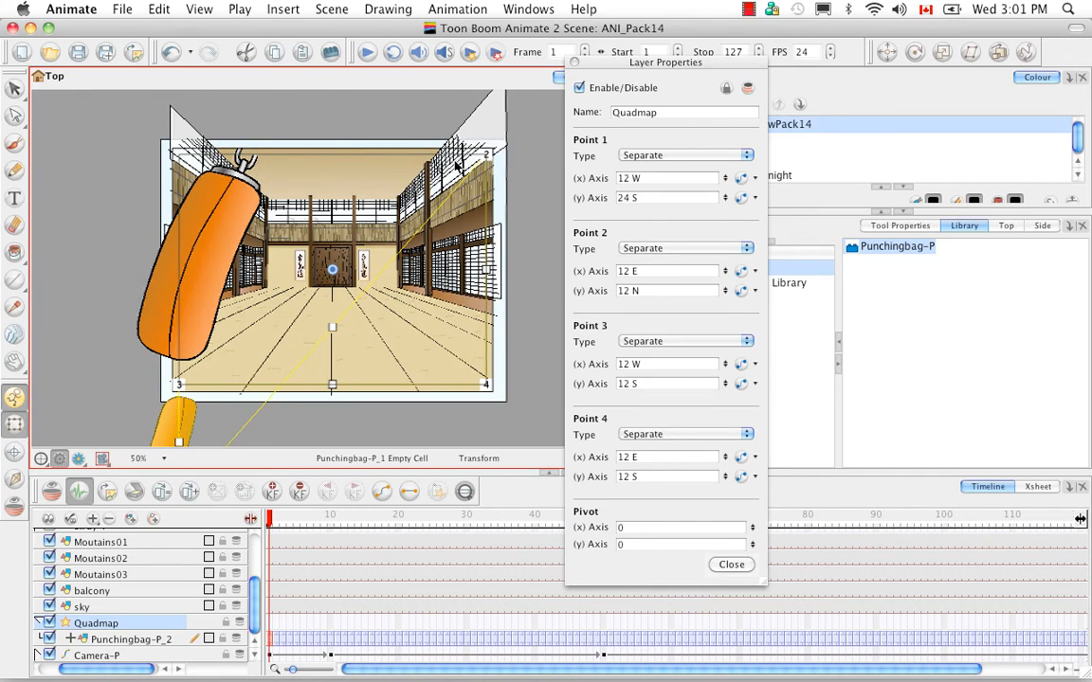
pyautogui.click(632, 291)
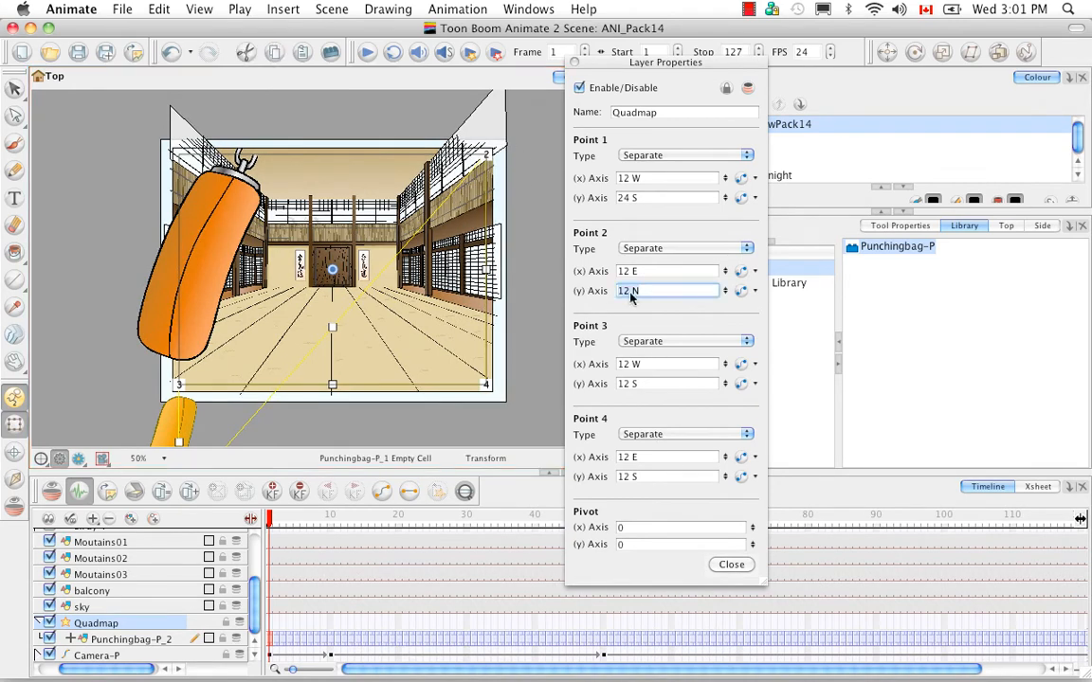
pyautogui.write('24')
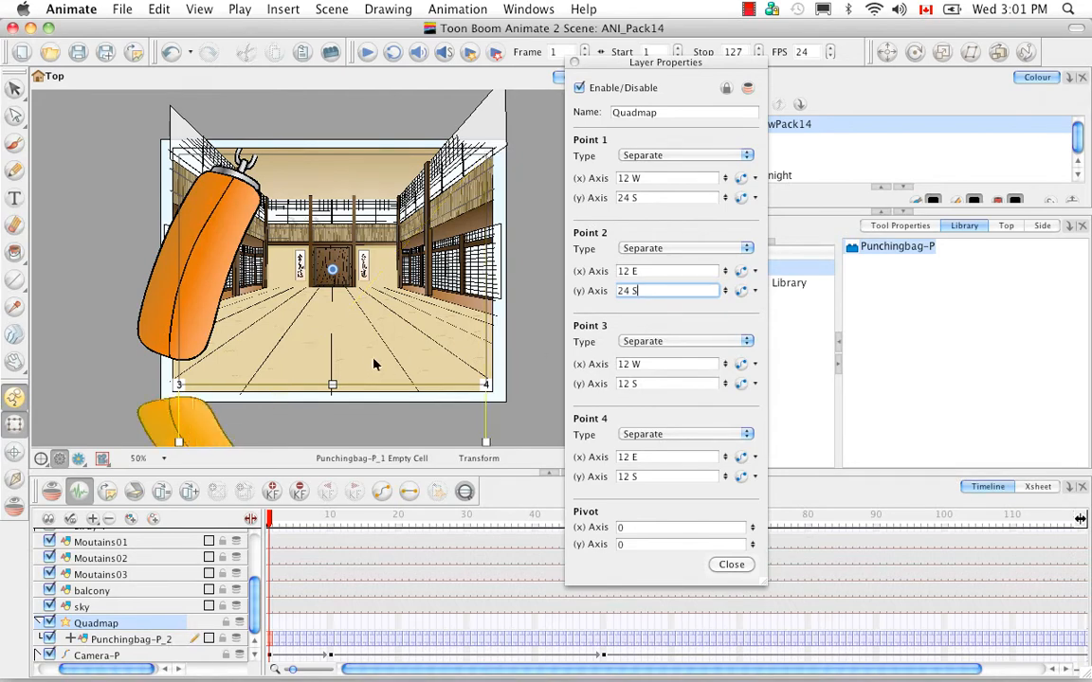
# Step: Reshape the Quadmap into a flattened, slanted shadow below the bag, with Points 1 and 2 about 16 S and Points 3 and 4 about 8.6 S
pyautogui.moveTo(373, 361); pyautogui.dragTo(368, 291)
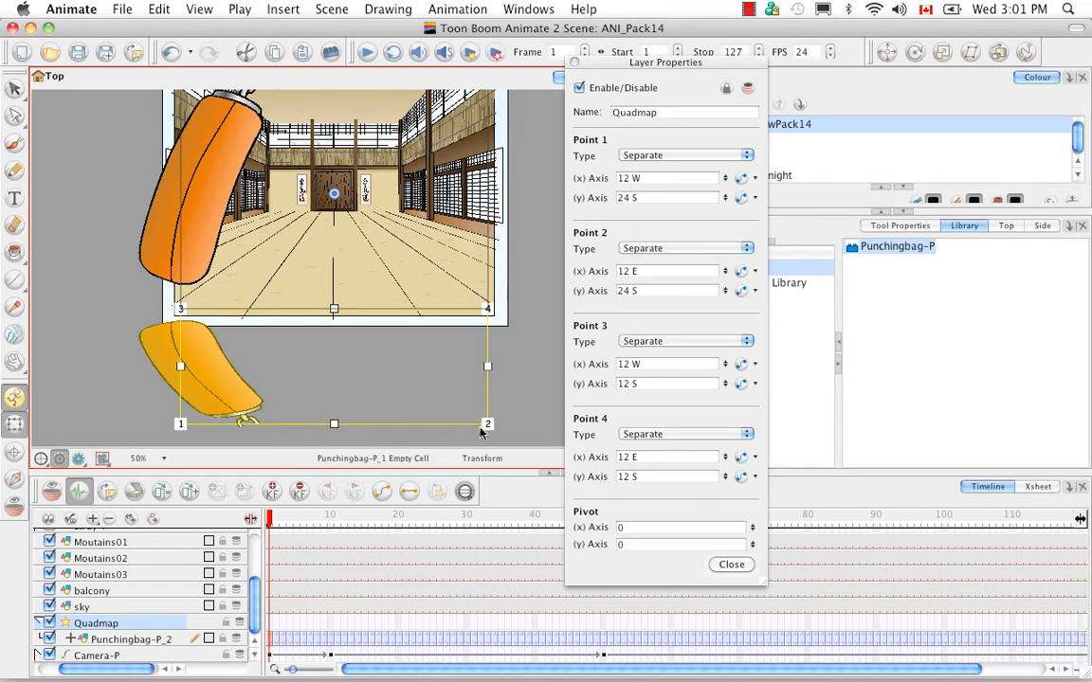
pyautogui.moveTo(491, 364)
pyautogui.mouseDown()
pyautogui.moveTo(519, 357)
pyautogui.moveTo(508, 367)
pyautogui.mouseUp()
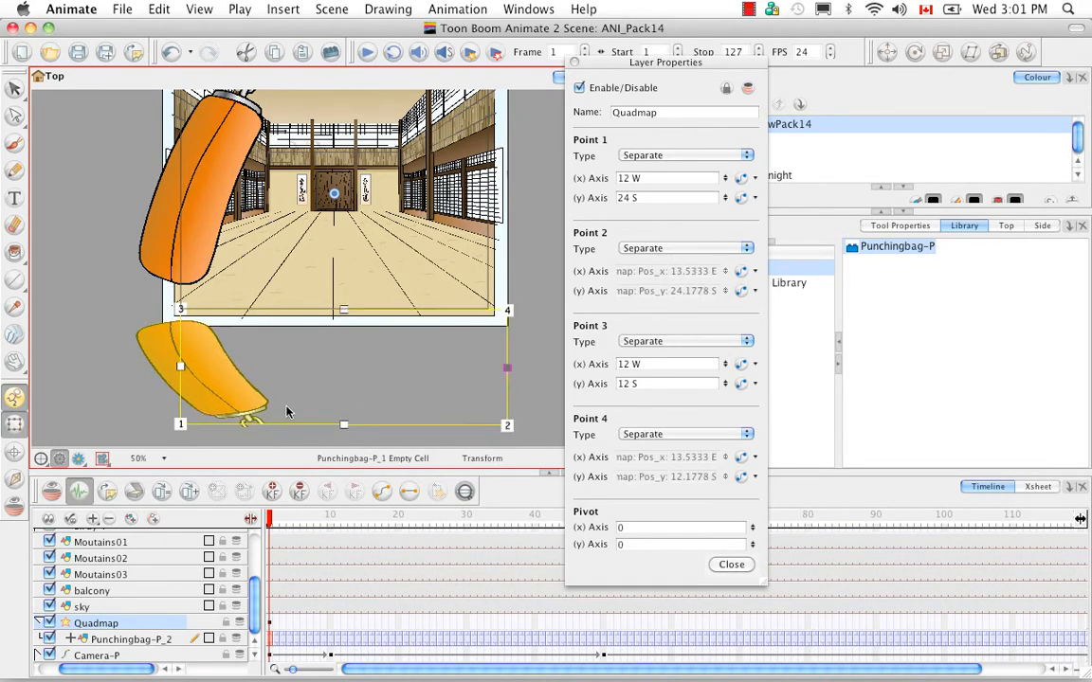
pyautogui.moveTo(179, 424); pyautogui.dragTo(234, 419)
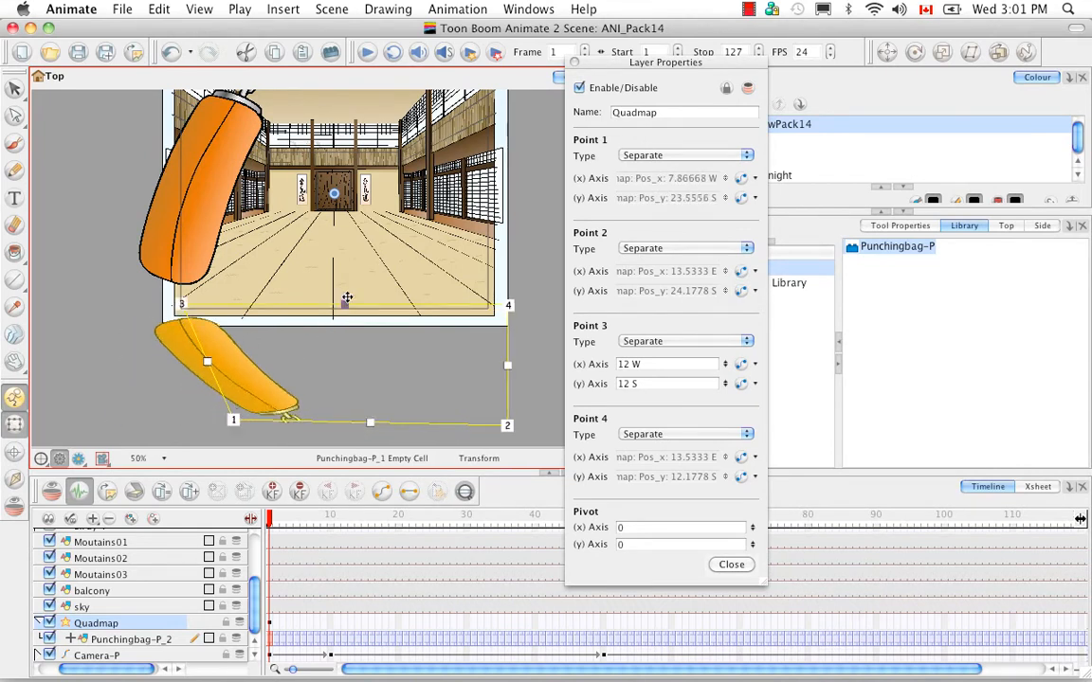
pyautogui.moveTo(347, 299); pyautogui.dragTo(338, 266)
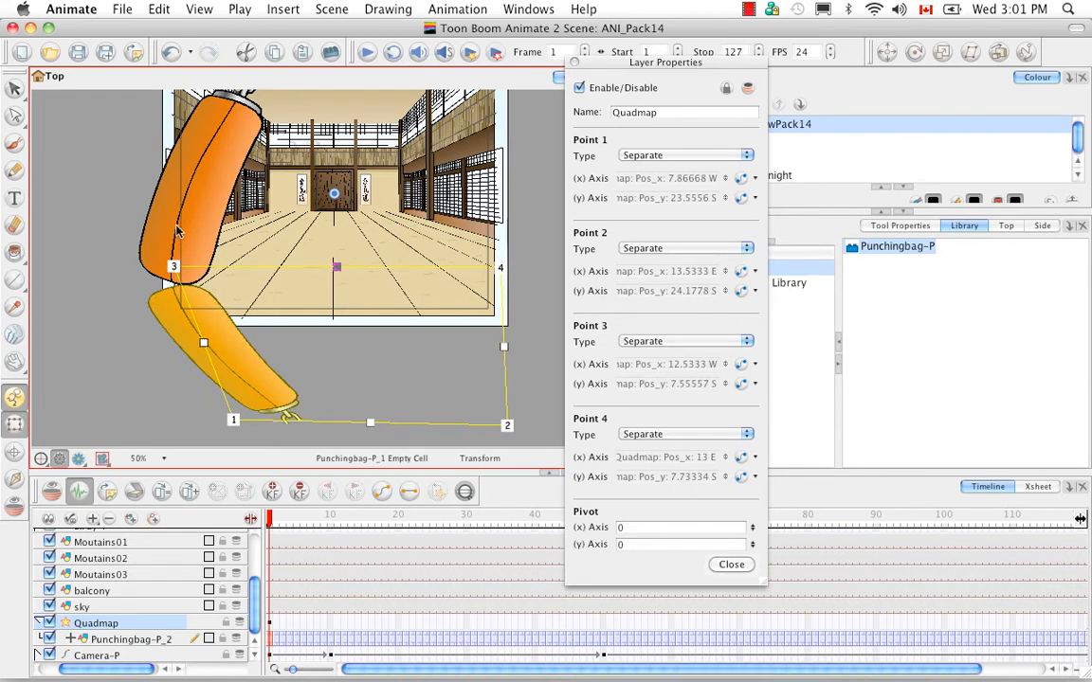
pyautogui.moveTo(372, 422); pyautogui.dragTo(366, 346)
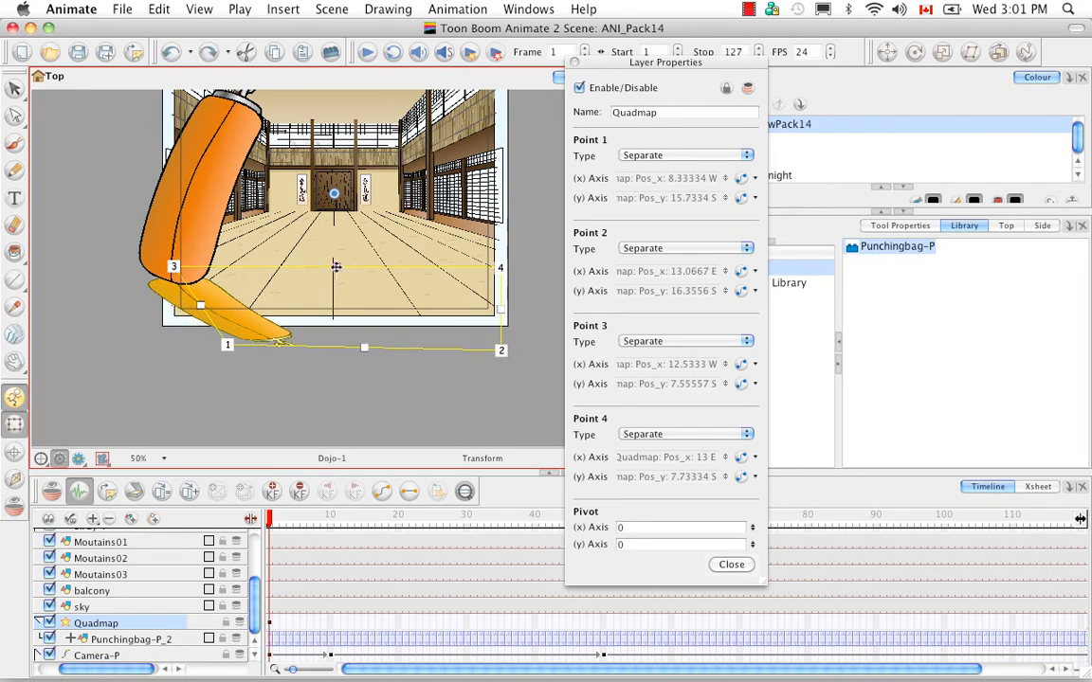
pyautogui.moveTo(336, 266); pyautogui.dragTo(350, 276)
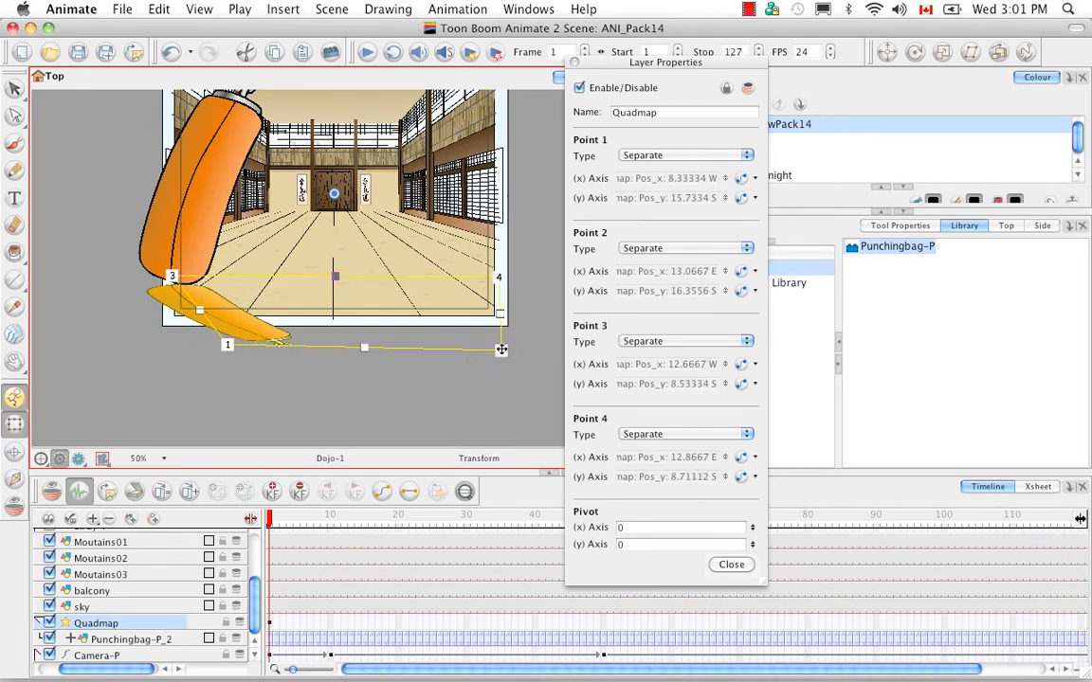
pyautogui.moveTo(501, 350); pyautogui.dragTo(555, 346)
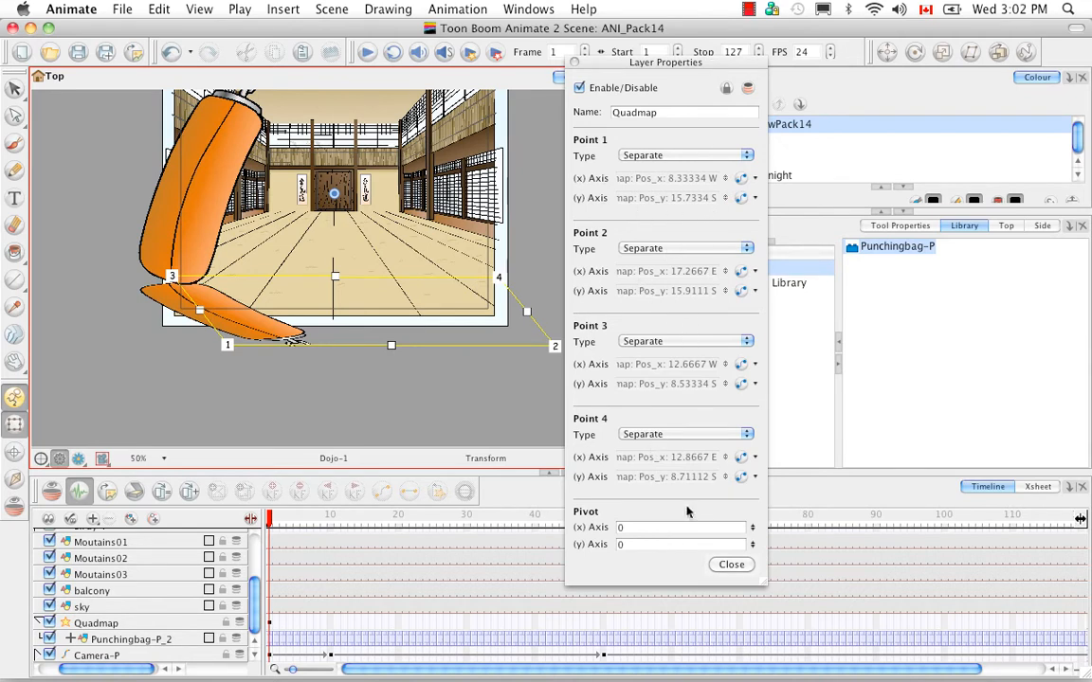
# Step: Close the layer properties and preview the rendered scene with the distorted bag, returning to the normal camera display
pyautogui.click(731, 566)
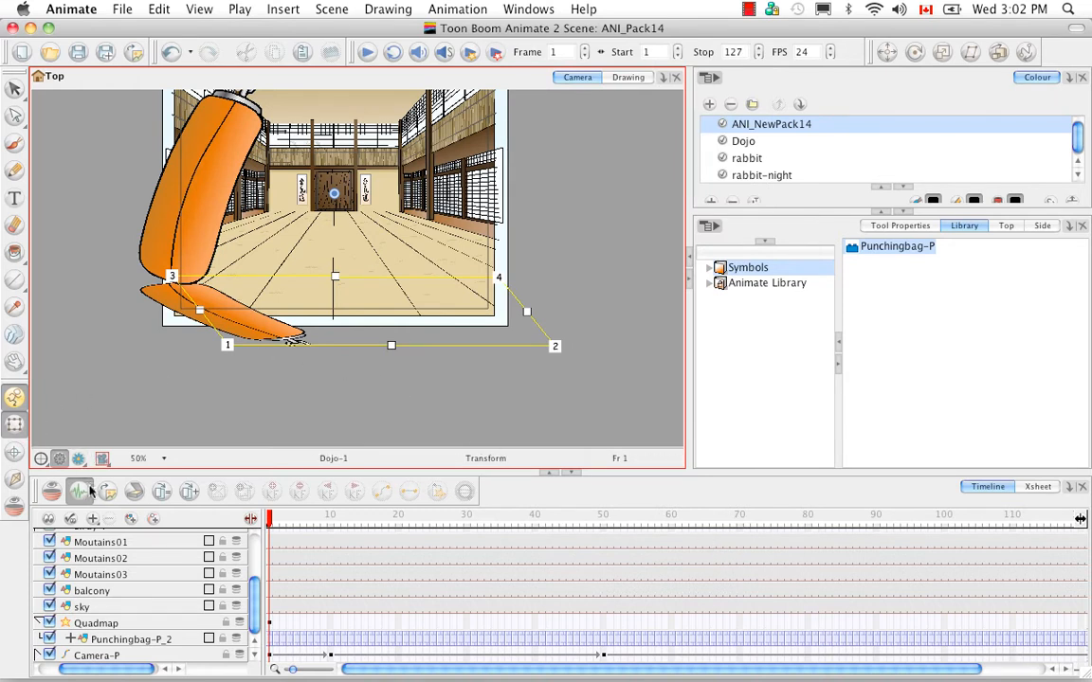
pyautogui.click(78, 459)
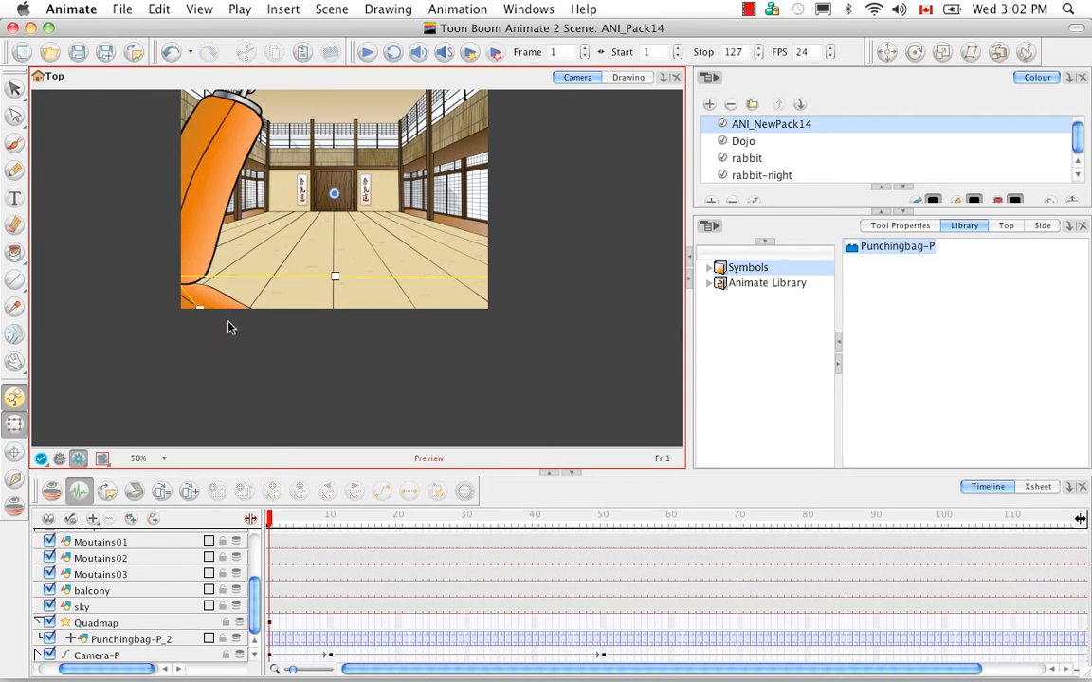
pyautogui.click(59, 459)
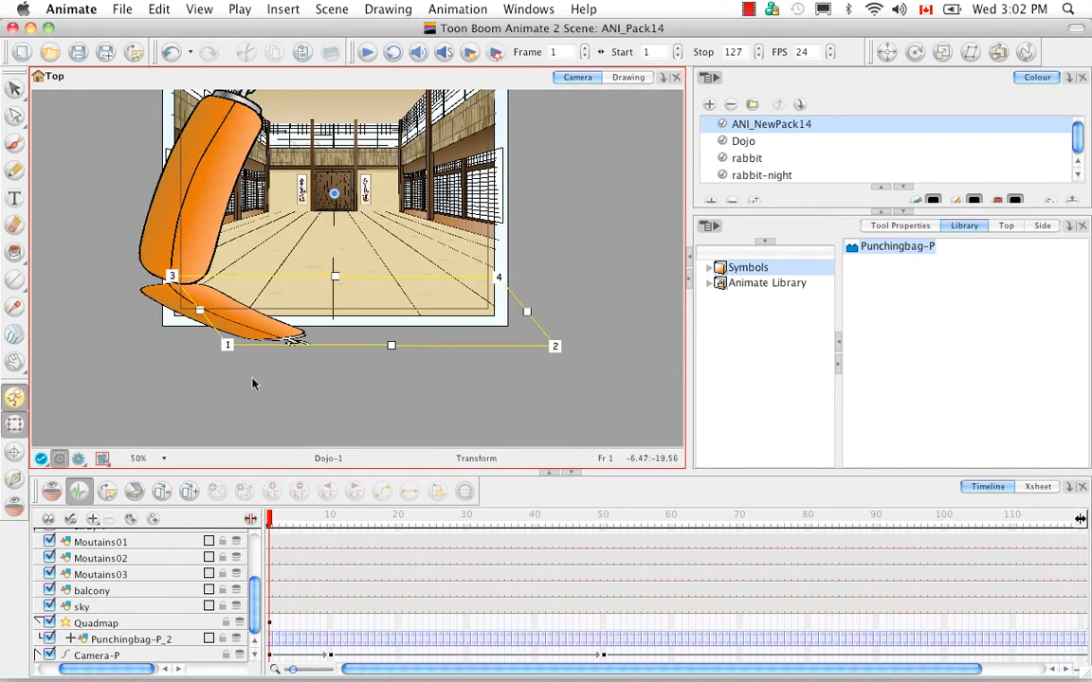
# Step: Add a Shadow effect layer to the scene and locate it at the start of the timeline's layer list
pyautogui.moveTo(131, 671); pyautogui.dragTo(101, 667)
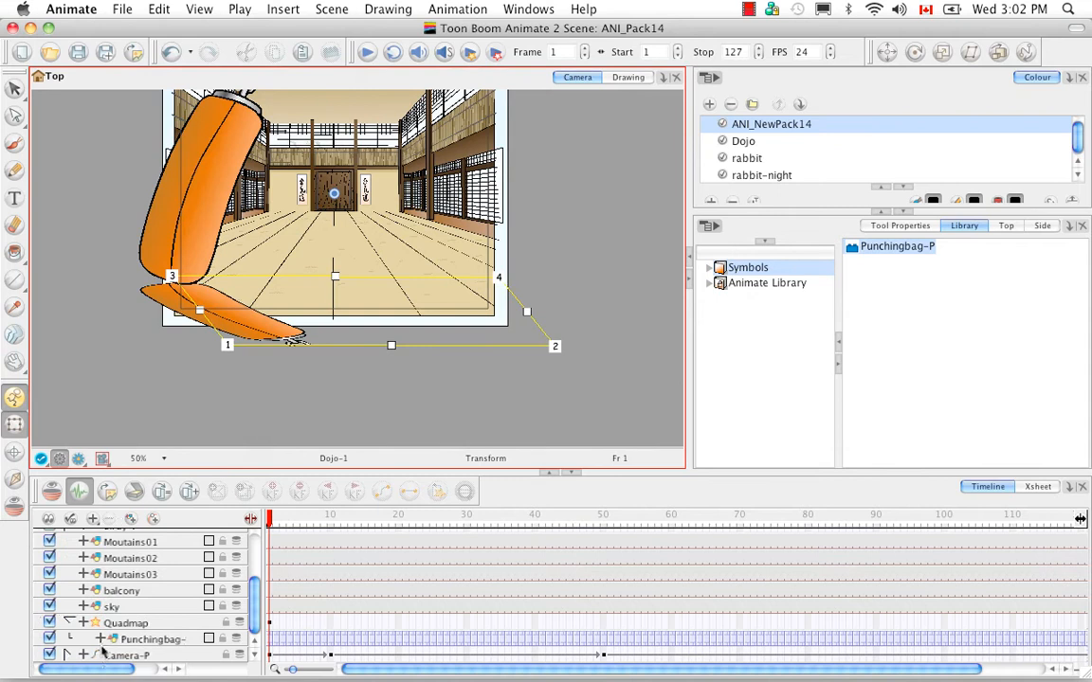
pyautogui.click(92, 520)
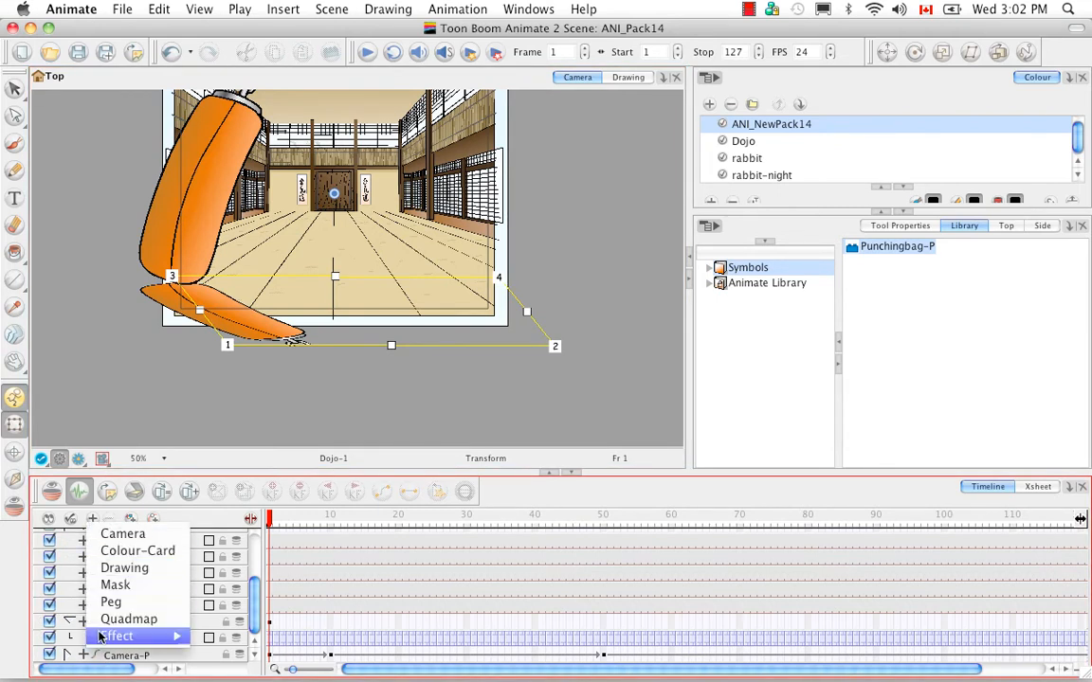
pyautogui.moveTo(95, 636)
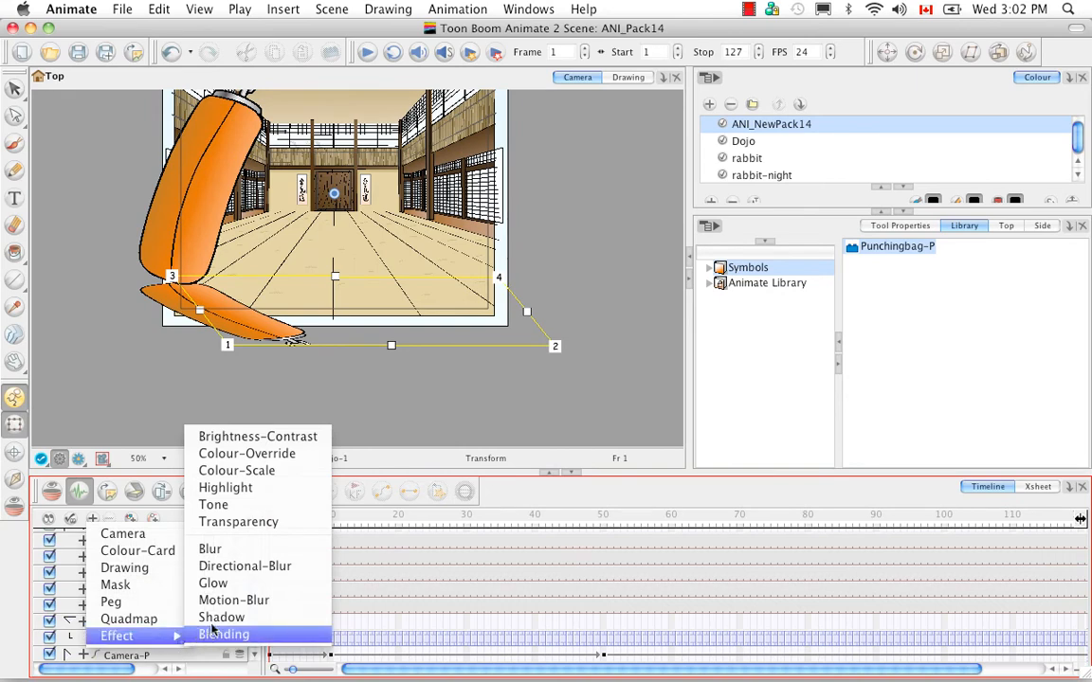
pyautogui.click(304, 618)
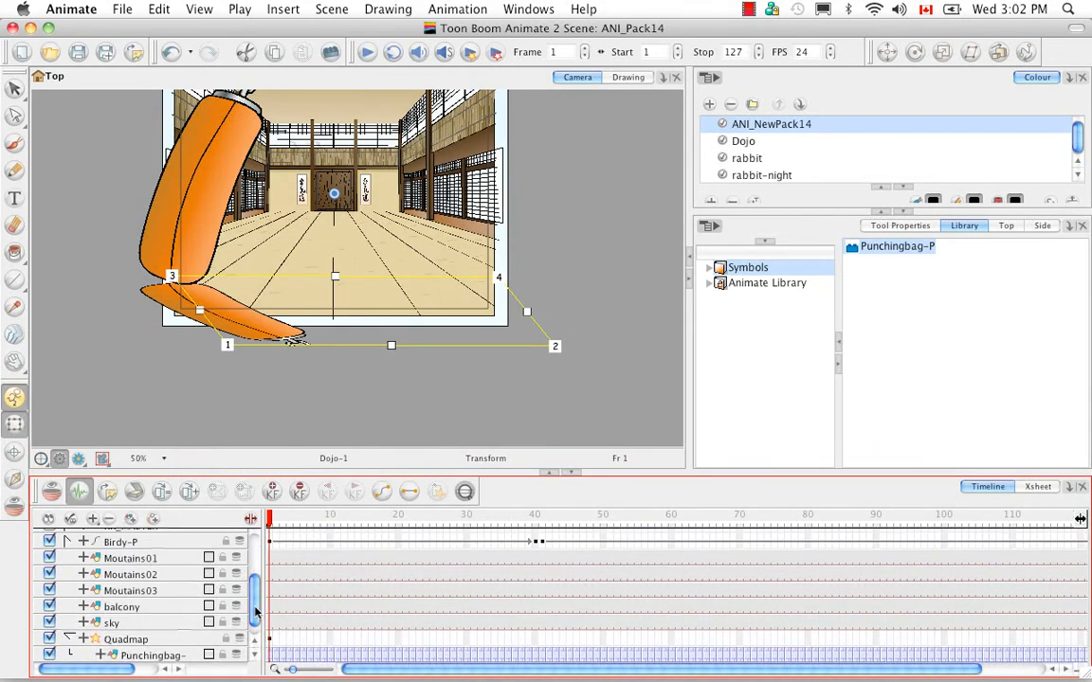
pyautogui.moveTo(255, 624); pyautogui.dragTo(253, 534)
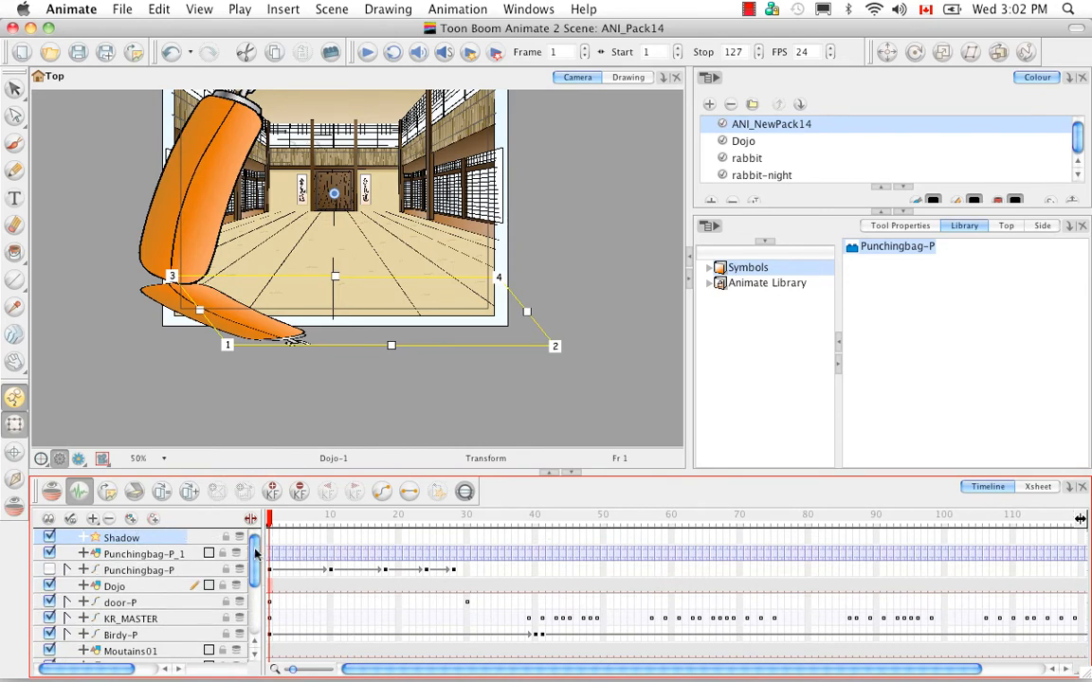
# Step: Move the Quadmap layer with its nested punching bag to the start of the layer list and parent it to the Shadow layer
pyautogui.moveTo(256, 555); pyautogui.dragTo(253, 607)
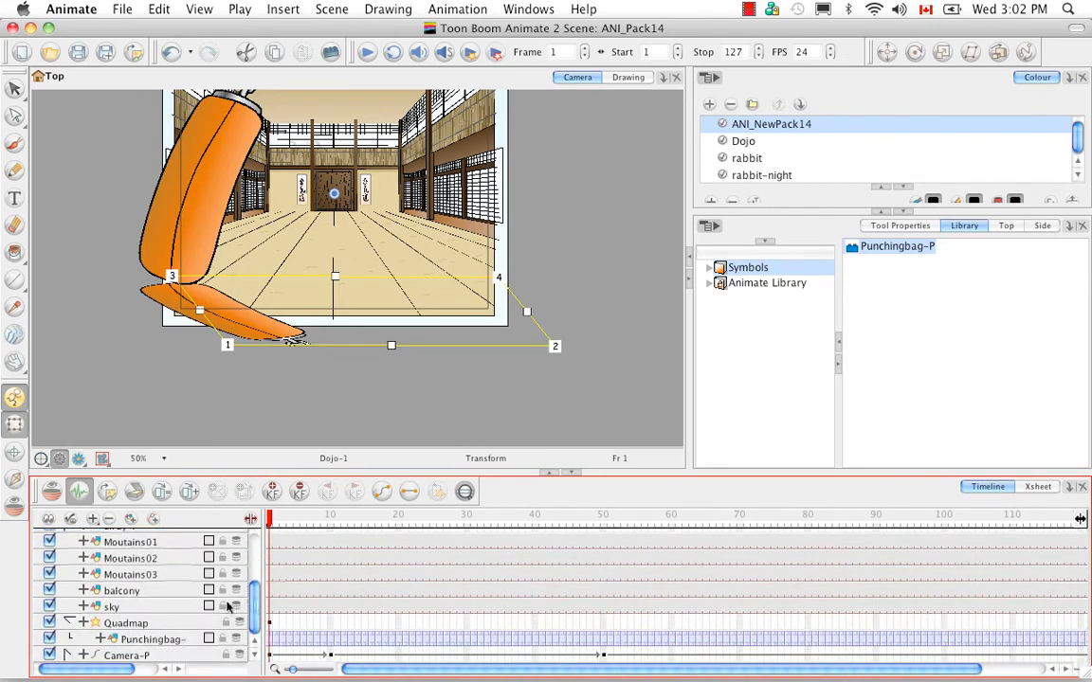
pyautogui.click(70, 623)
pyautogui.click(152, 640)
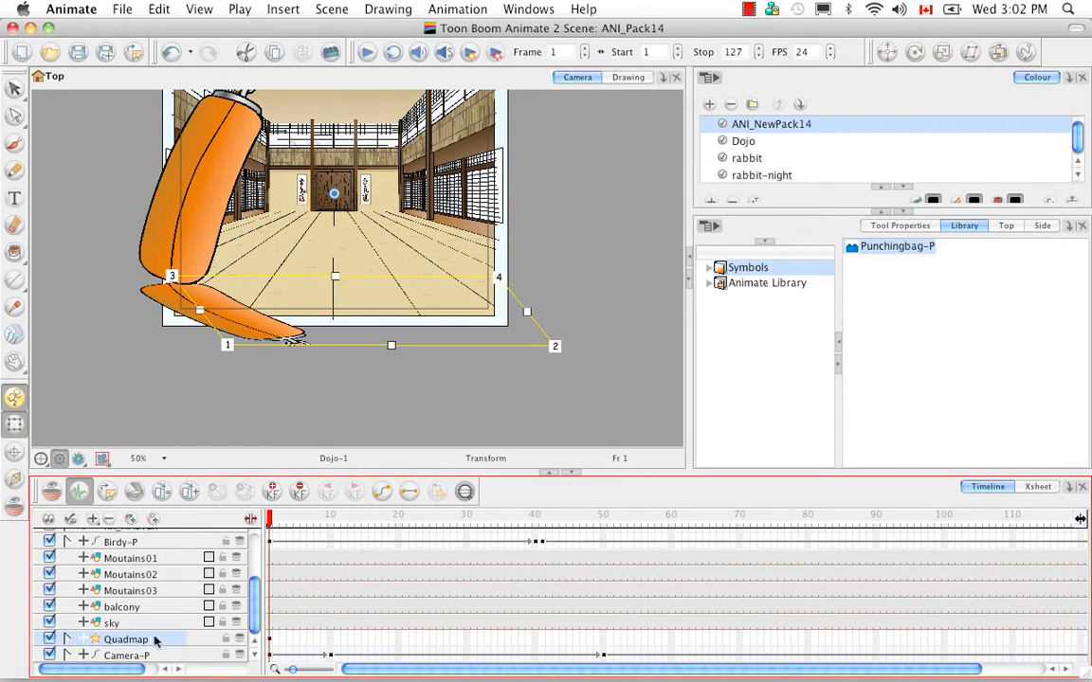
pyautogui.scroll(5, 148, 518)
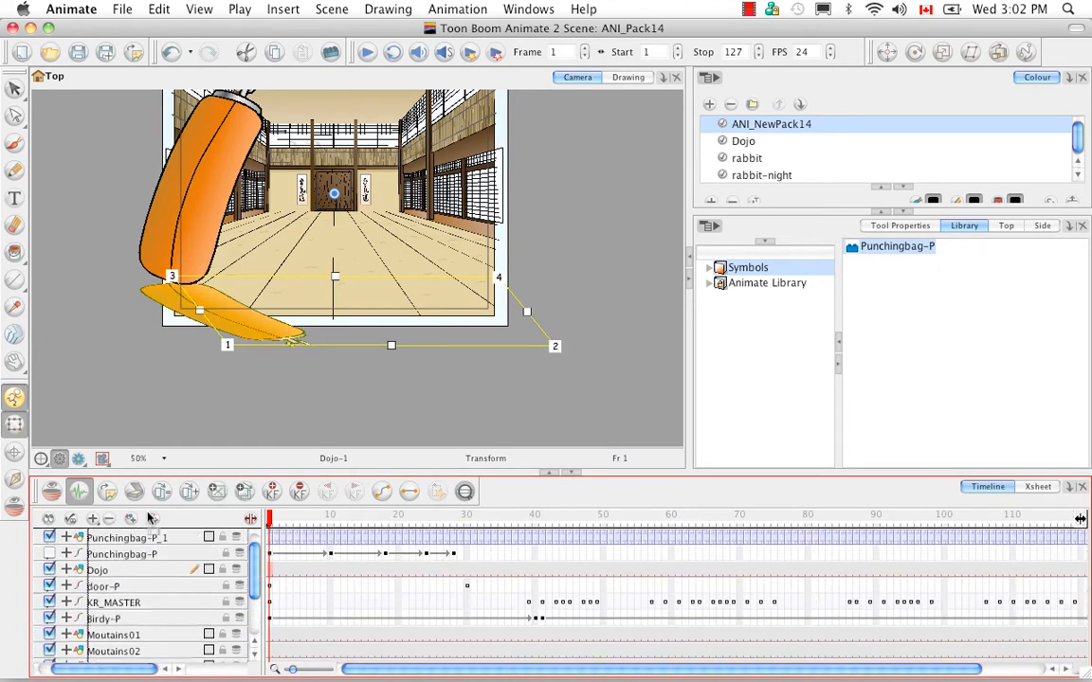
pyautogui.moveTo(147, 536); pyautogui.dragTo(145, 538)
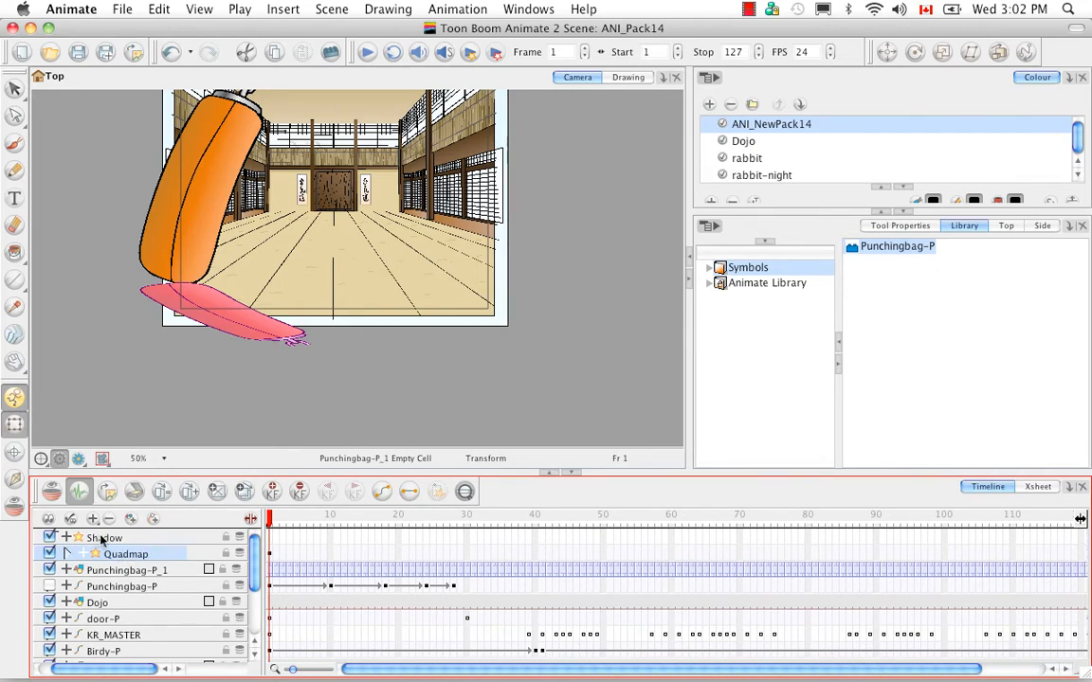
pyautogui.click(67, 554)
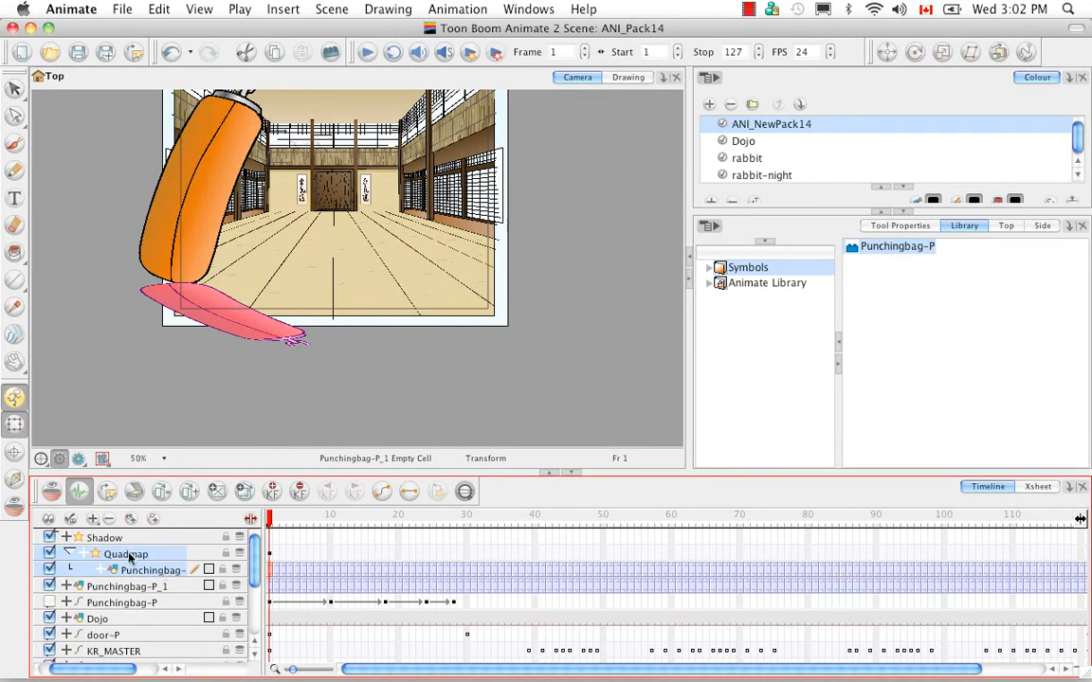
pyautogui.hscroll(-1, 175, 572)
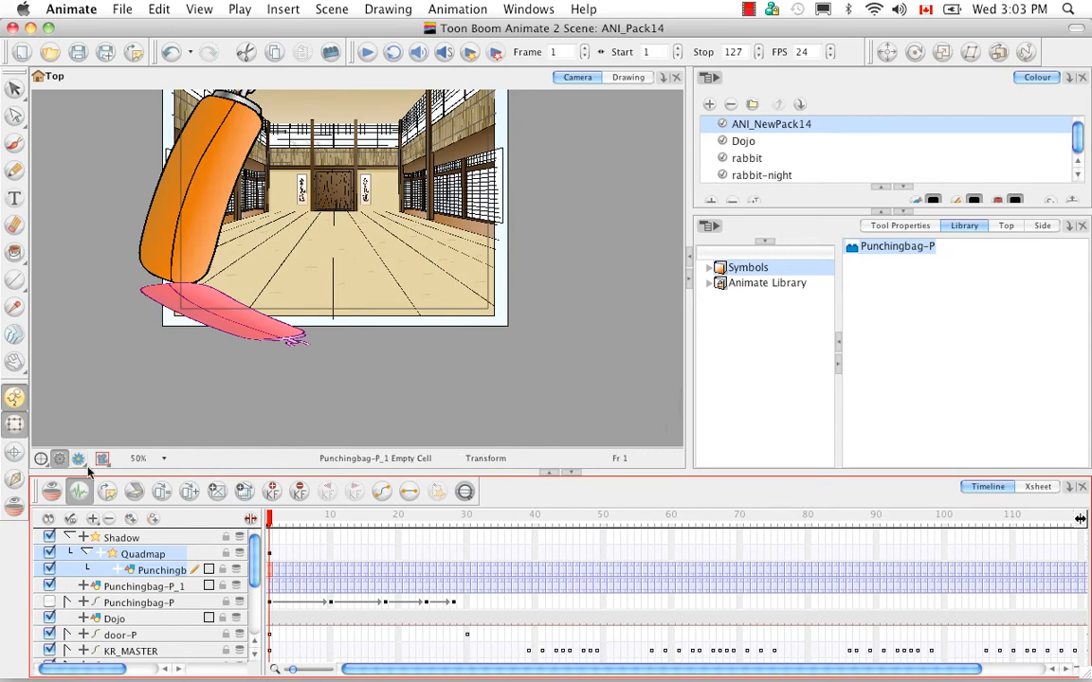
# Step: Render the scene preview and check the cast shadow at frames 14 and 9, with the whole camera frame in view
pyautogui.moveTo(79, 461); pyautogui.dragTo(83, 477)
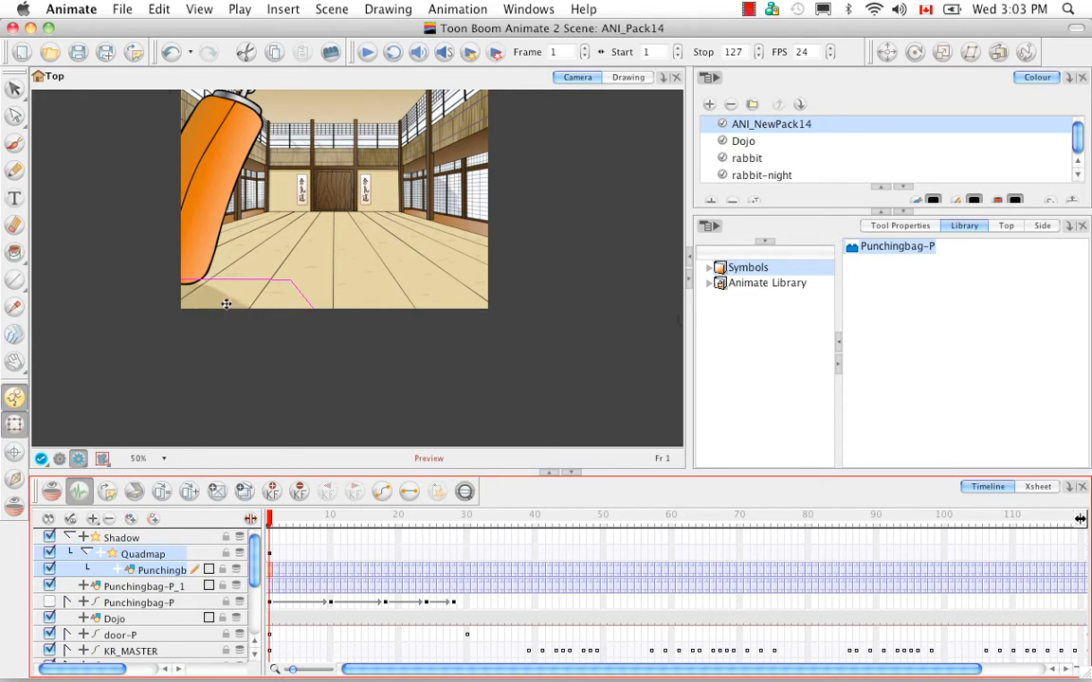
pyautogui.moveTo(271, 518); pyautogui.dragTo(358, 518)
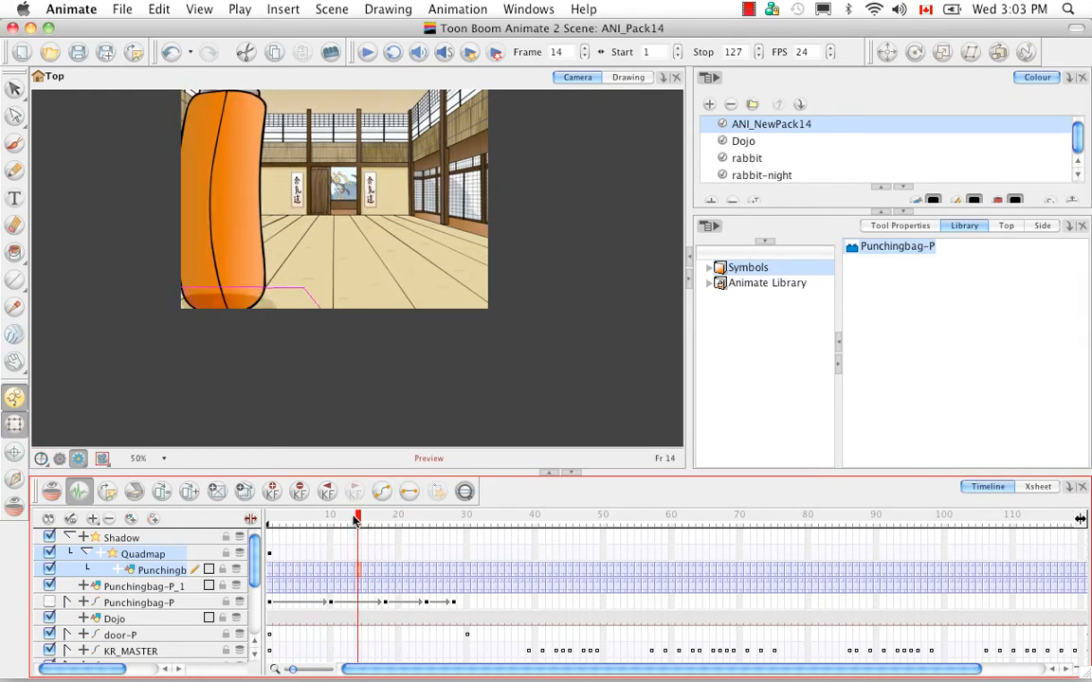
pyautogui.click(412, 398)
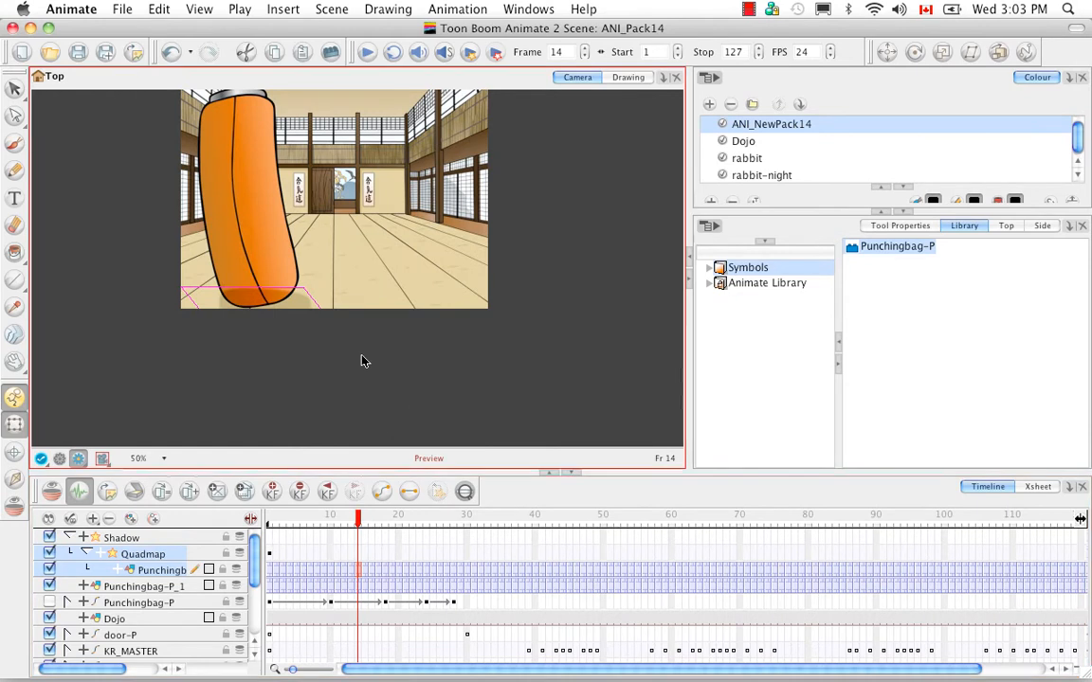
pyautogui.moveTo(580, 282); pyautogui.dragTo(590, 354)
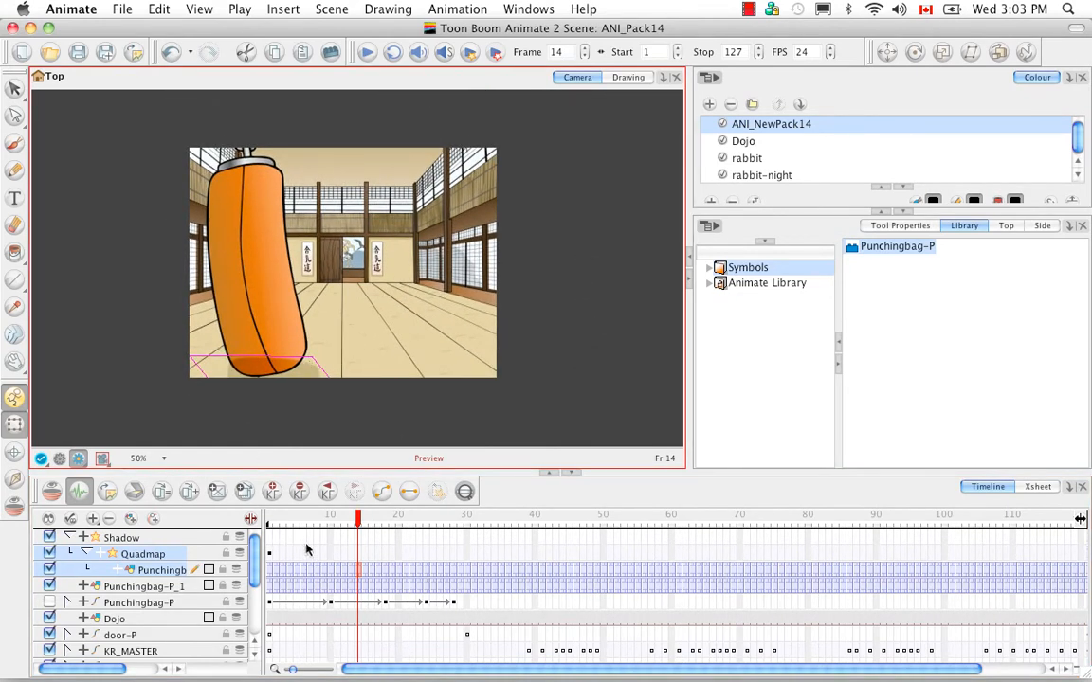
pyautogui.click(322, 519)
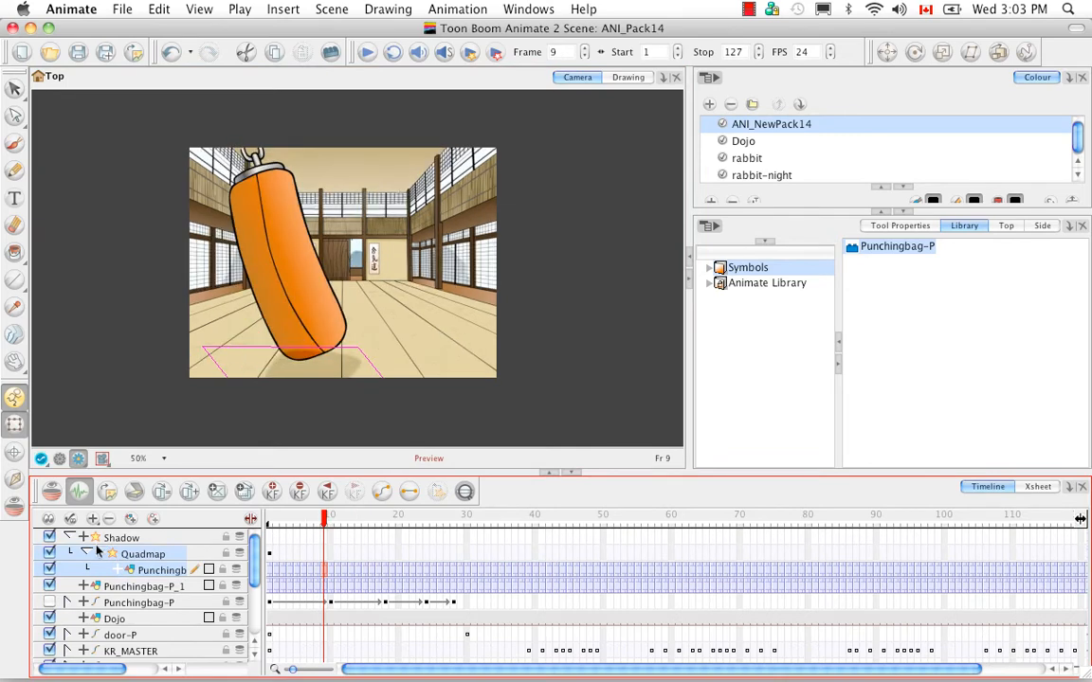
# Step: Collapse the Shadow layer, place it beneath the Punchingbag-P_1 layer, and preview the render at frame 10
pyautogui.click(68, 538)
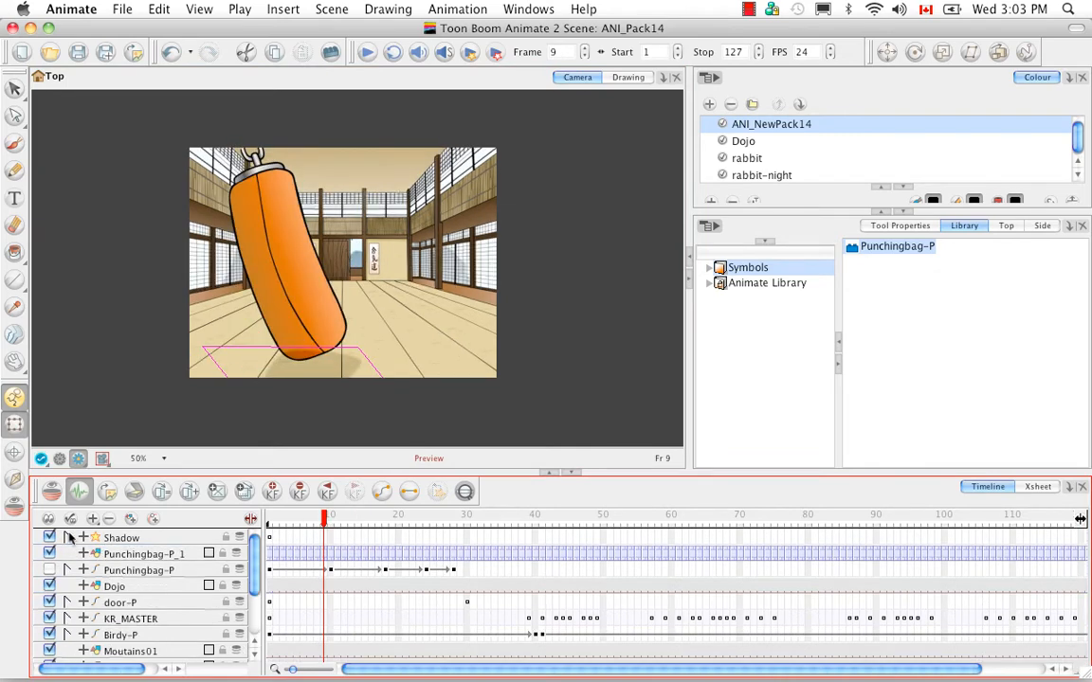
pyautogui.click(131, 539)
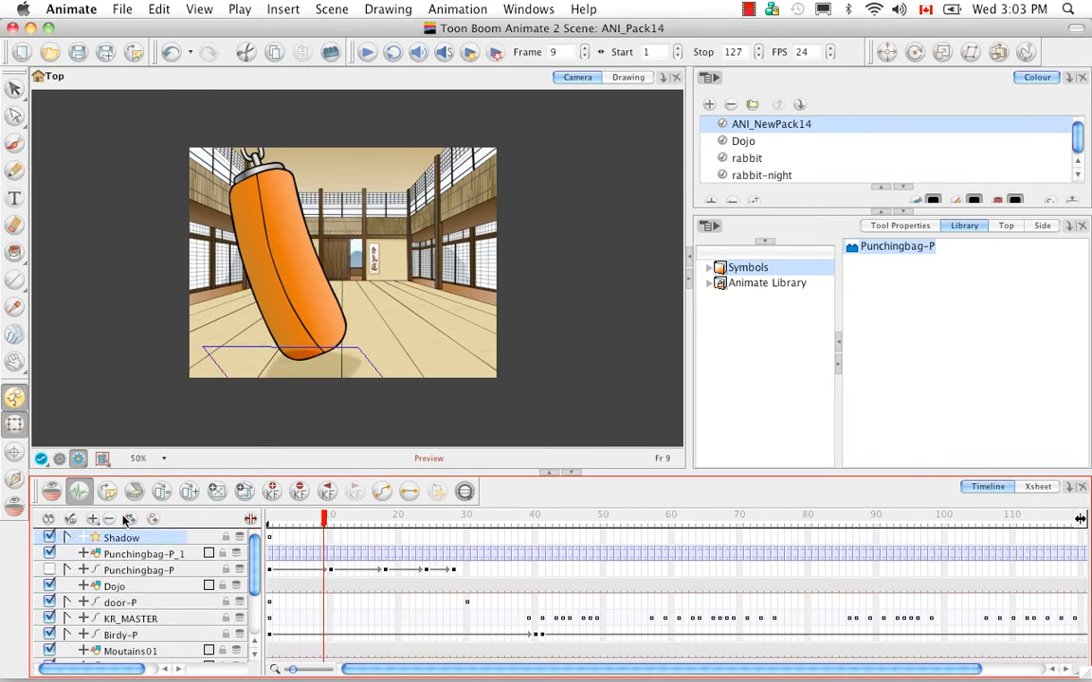
pyautogui.click(147, 554)
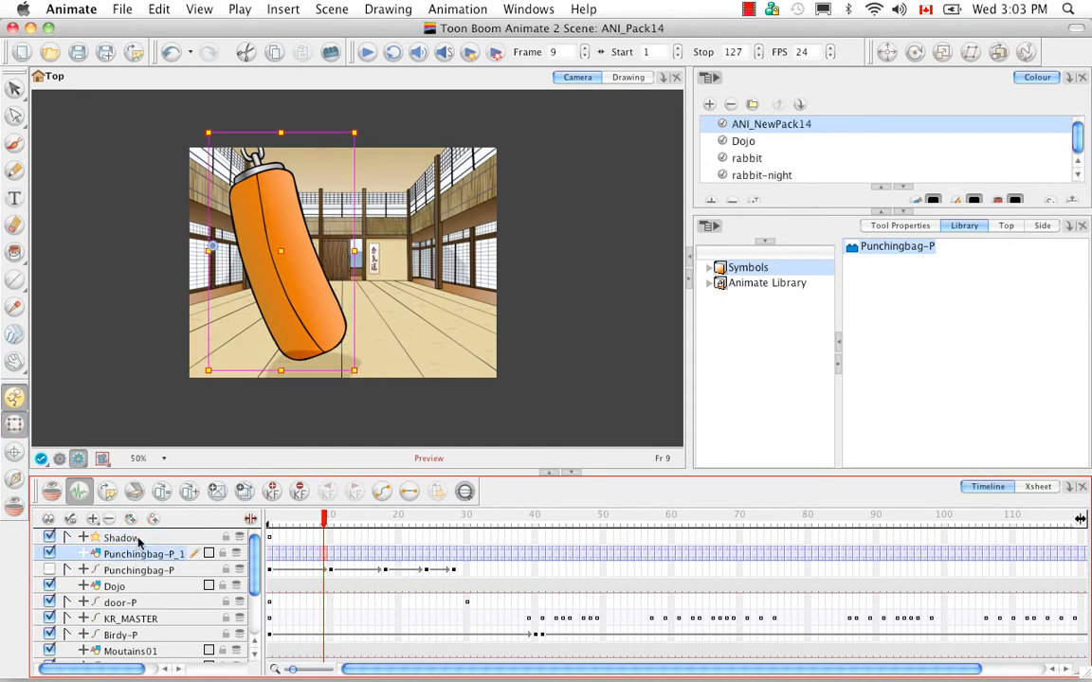
pyautogui.click(144, 538)
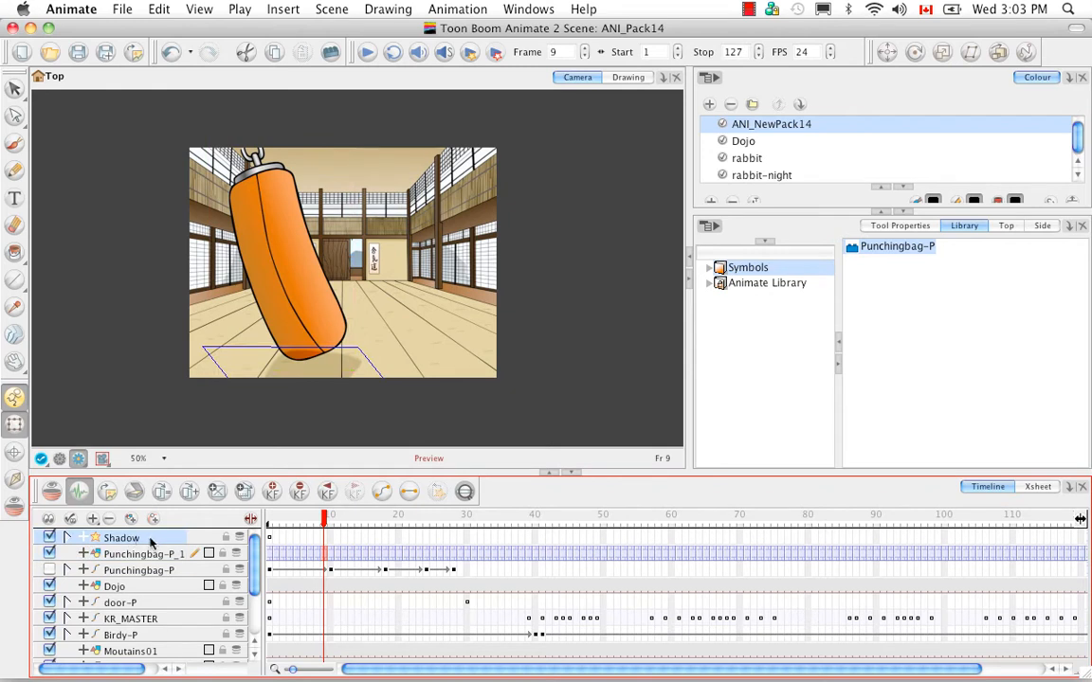
pyautogui.moveTo(155, 557); pyautogui.dragTo(156, 556)
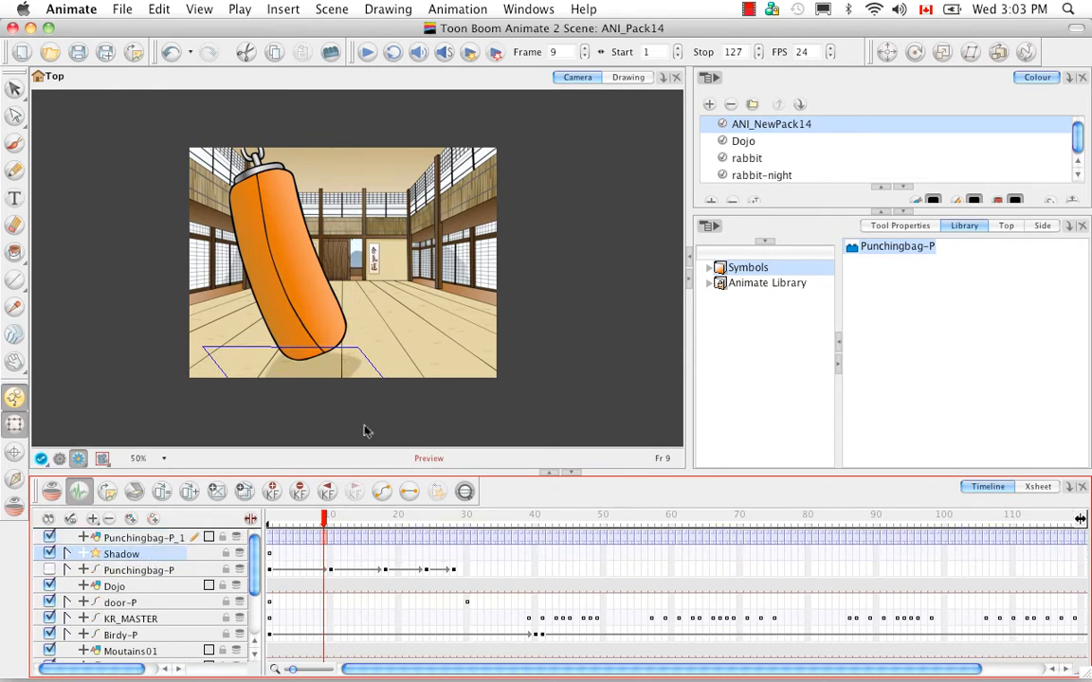
pyautogui.click(422, 524)
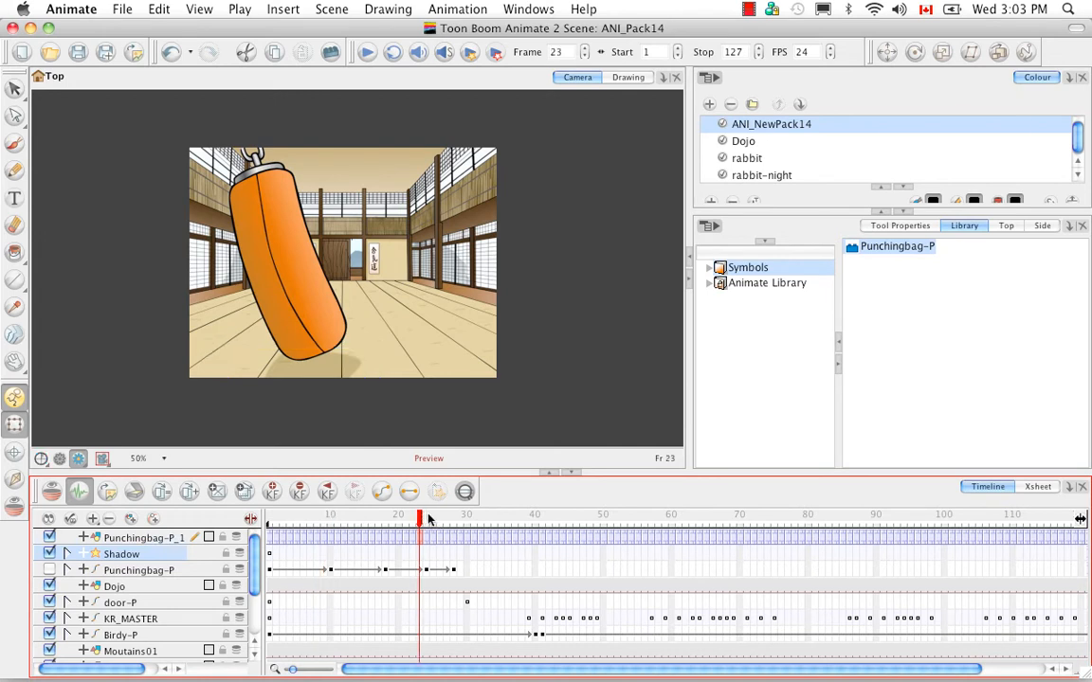
pyautogui.click(332, 521)
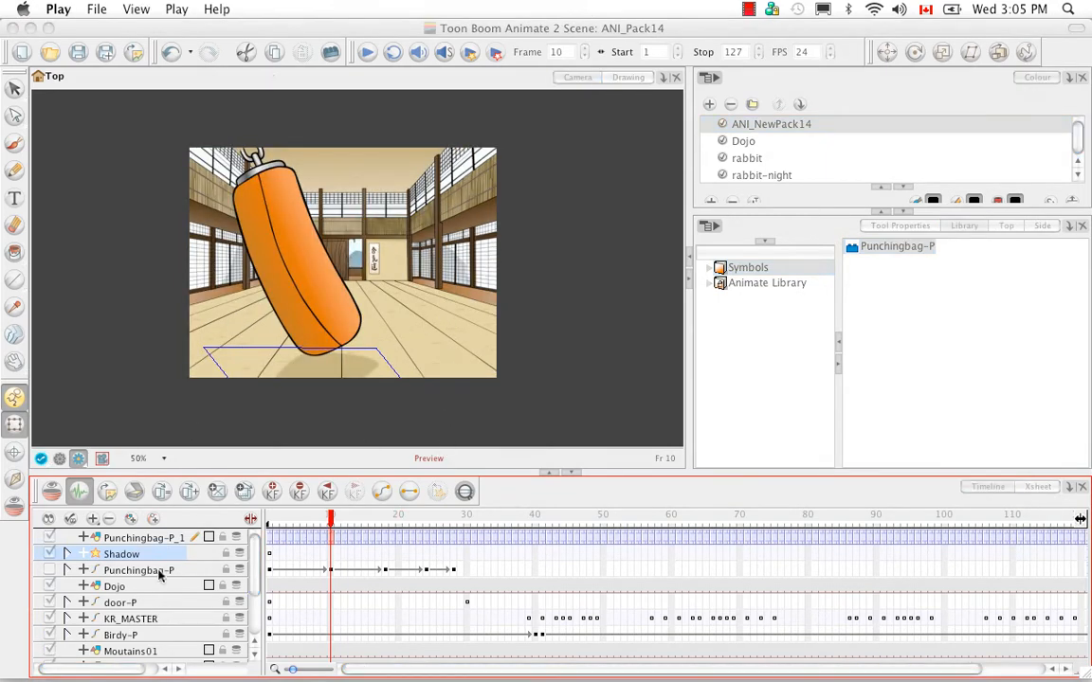
# Step: Open the Shadow layer's properties to review its blur and colour settings, and close them
pyautogui.click(171, 555)
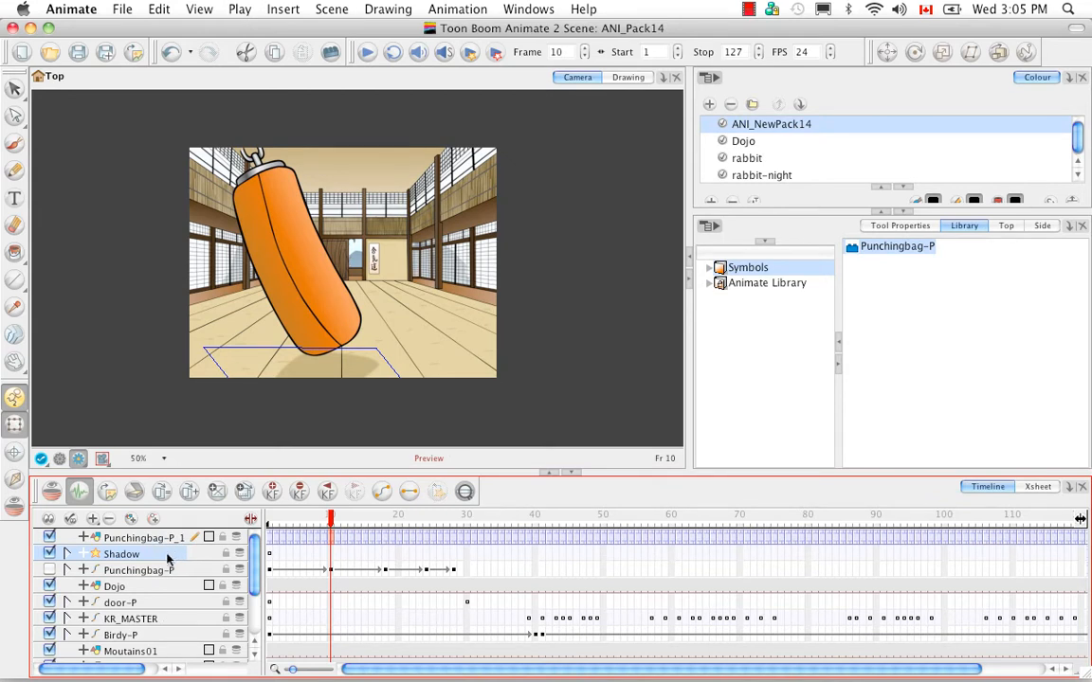
pyautogui.doubleClick(165, 557)
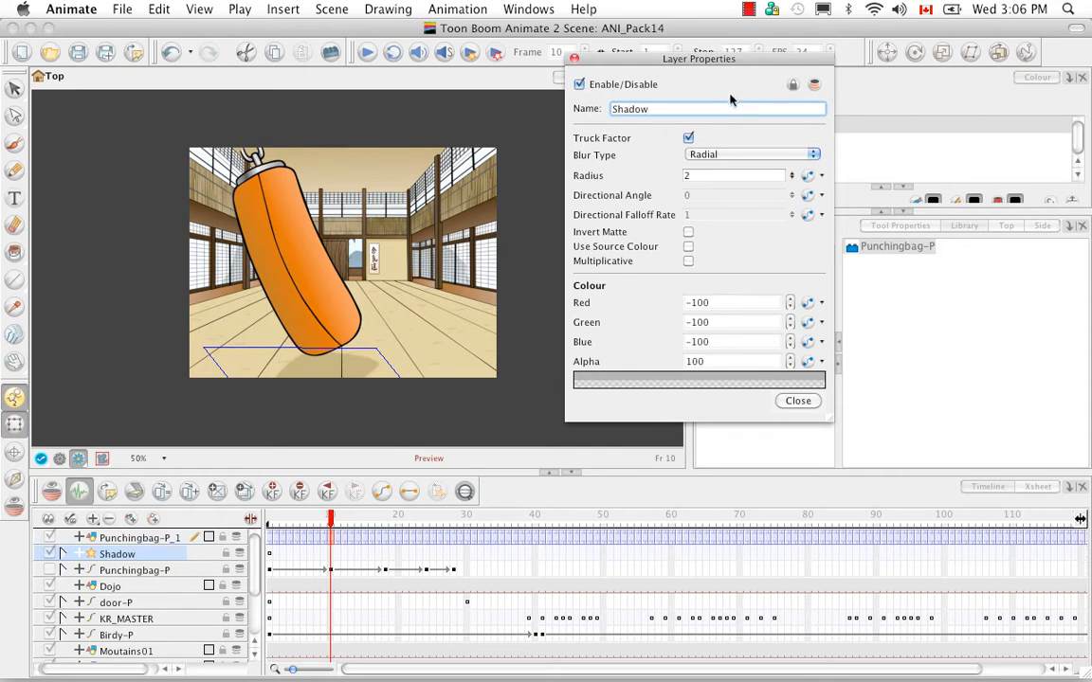
pyautogui.click(574, 60)
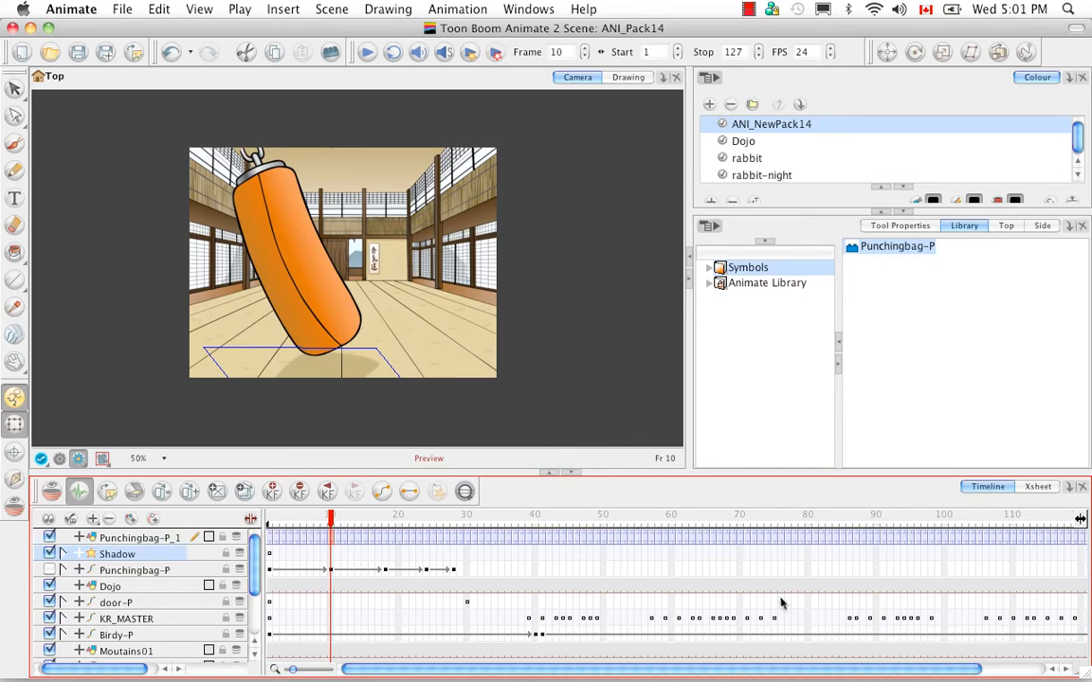
# Step: Switch to Animate Pro and open the scene ANP_Pack14.anim from the ANP_Pack14 folder inside Pack21
pyautogui.moveTo(865, 658)
pyautogui.click(1031, 637)
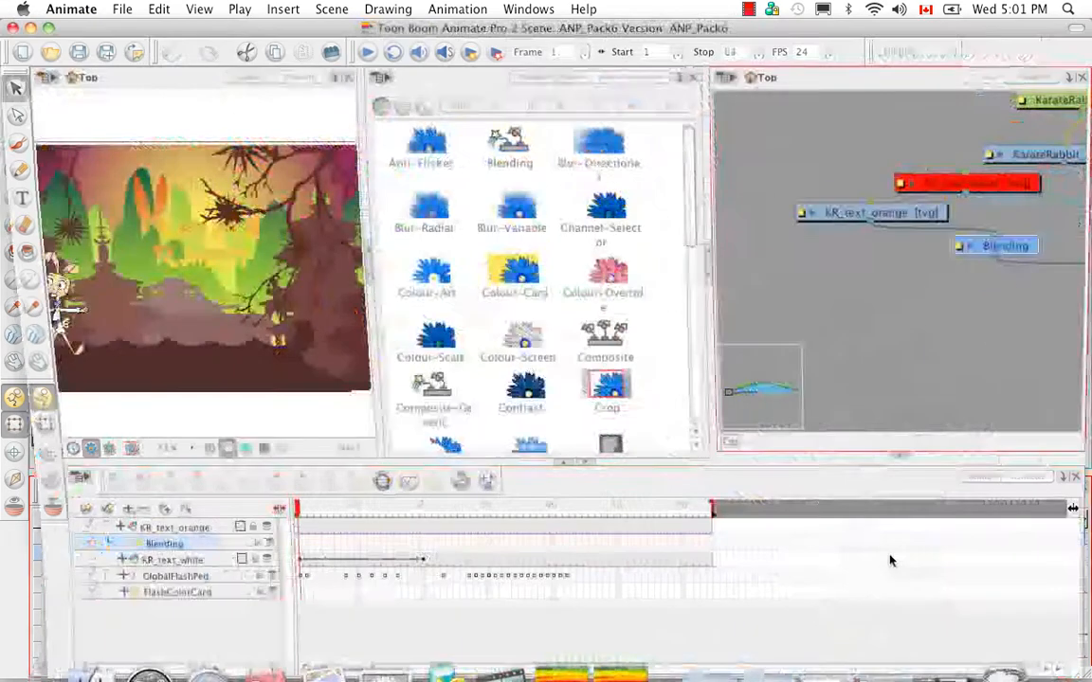
pyautogui.click(50, 53)
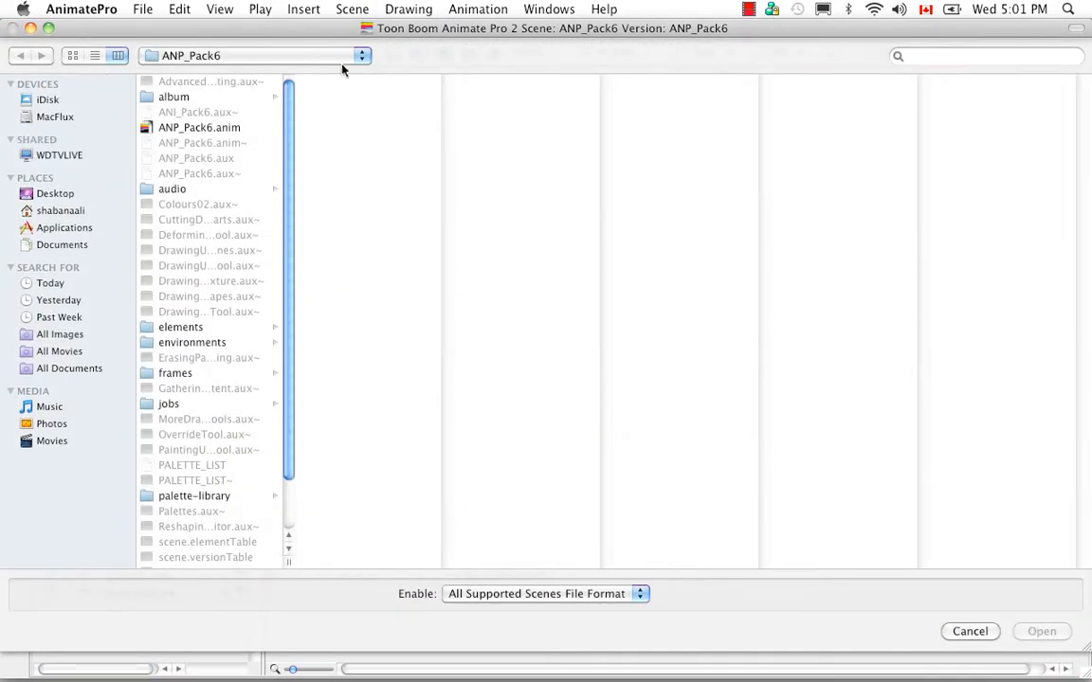
pyautogui.click(362, 57)
pyautogui.click(347, 80)
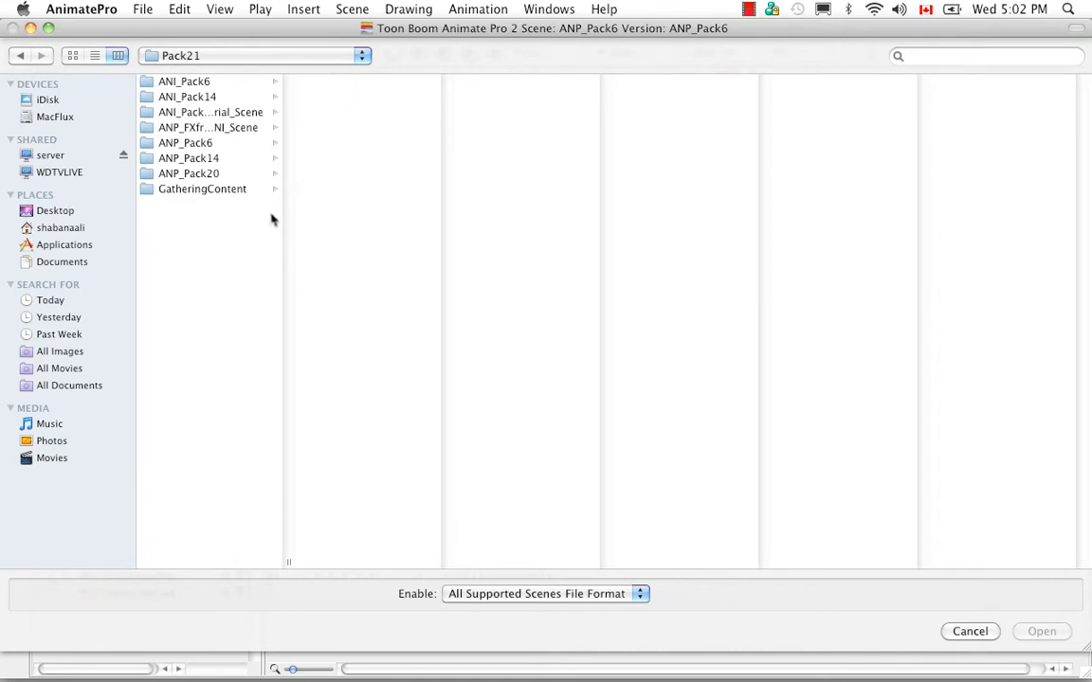
pyautogui.click(209, 161)
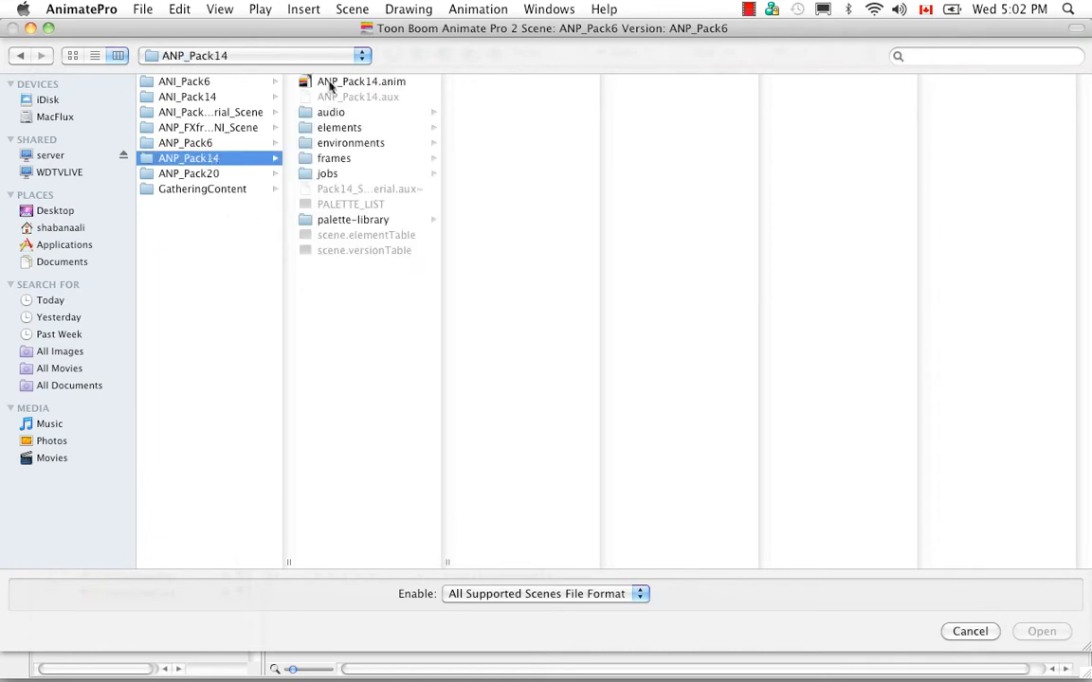
pyautogui.click(328, 83)
pyautogui.click(1041, 630)
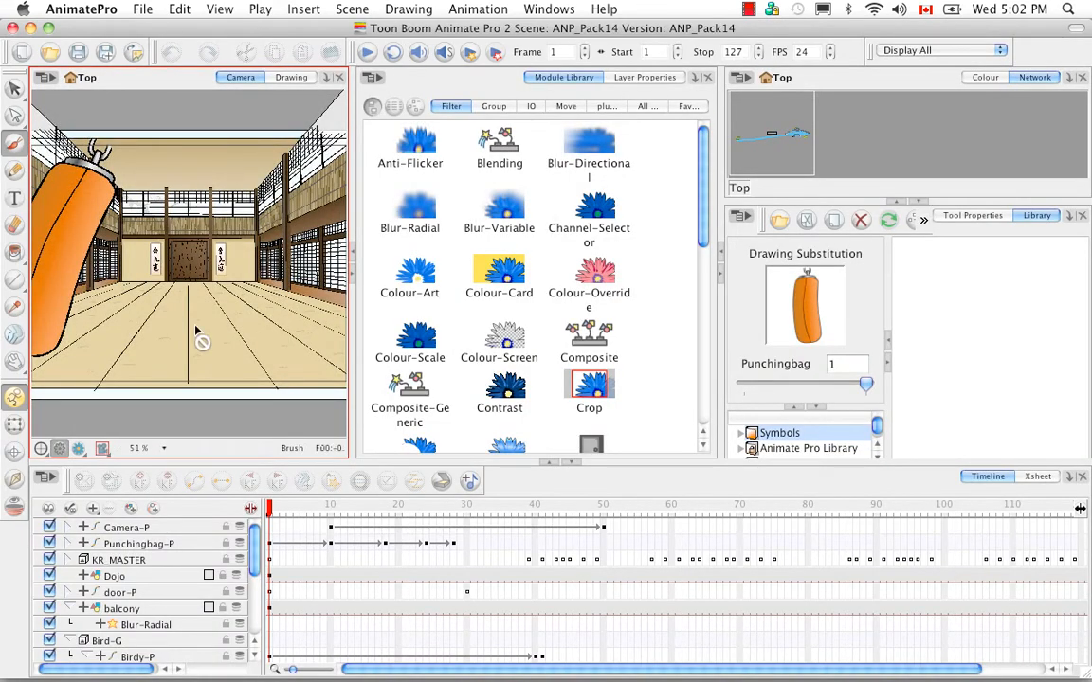
# Step: Play the scene through and return to frame 1
pyautogui.click(367, 52)
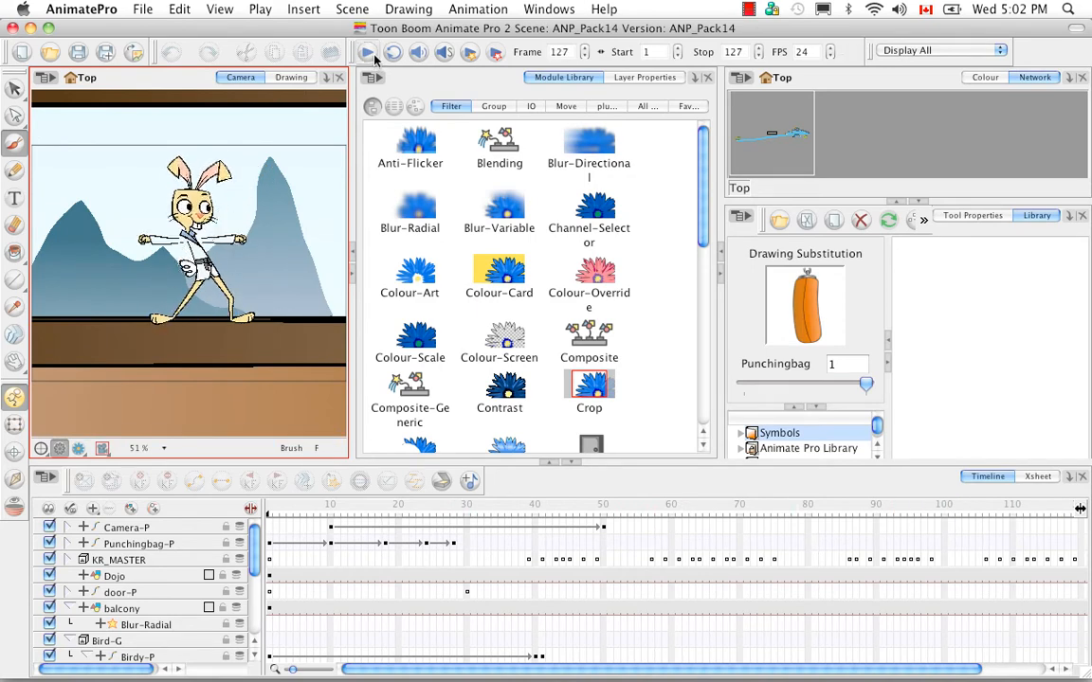
pyautogui.click(269, 509)
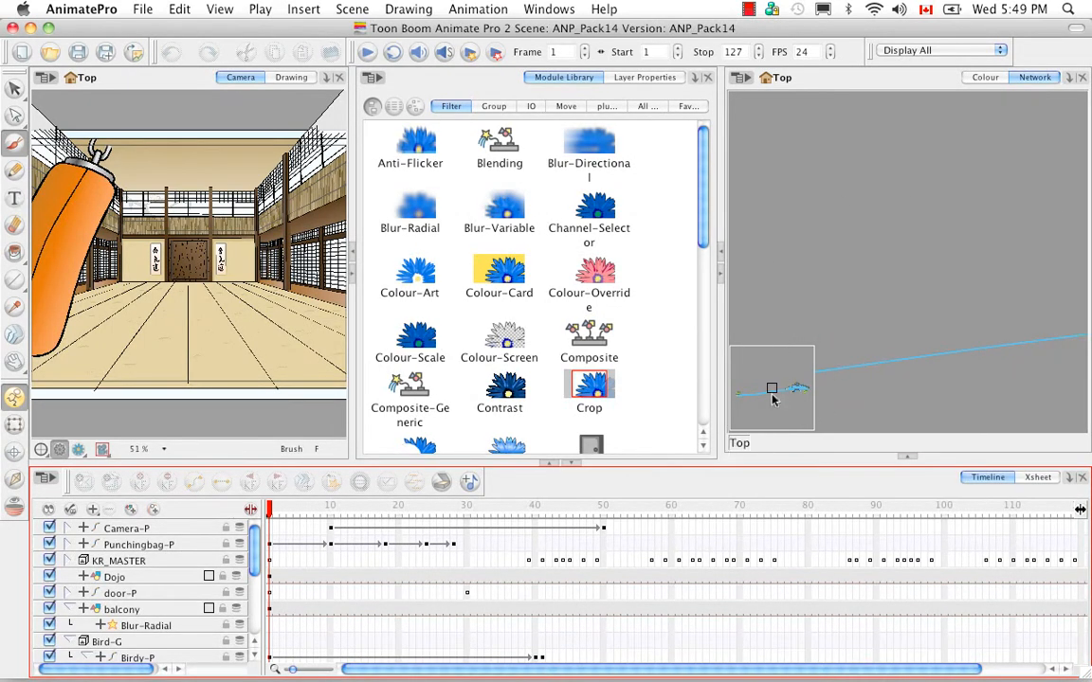
# Step: In the network, move the Punchingbag-P peg and Punchingbag drawing modules close to the main group of modules around the Composite
pyautogui.moveTo(777, 396); pyautogui.dragTo(740, 389)
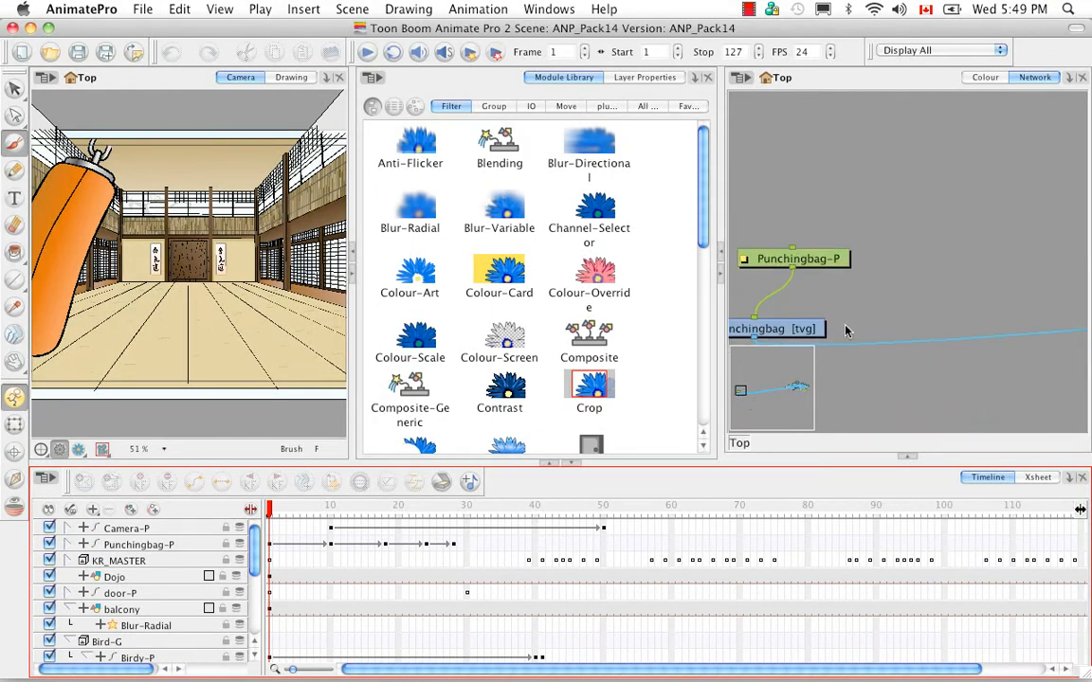
pyautogui.scroll(-5, 873, 297)
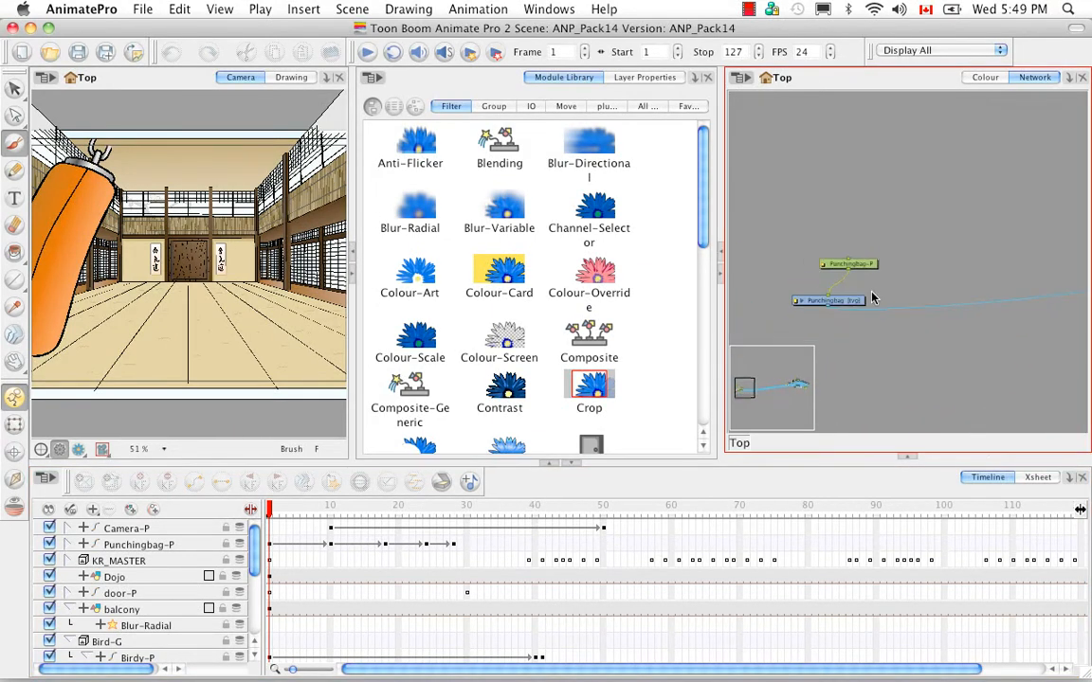
pyautogui.scroll(-4, 873, 297)
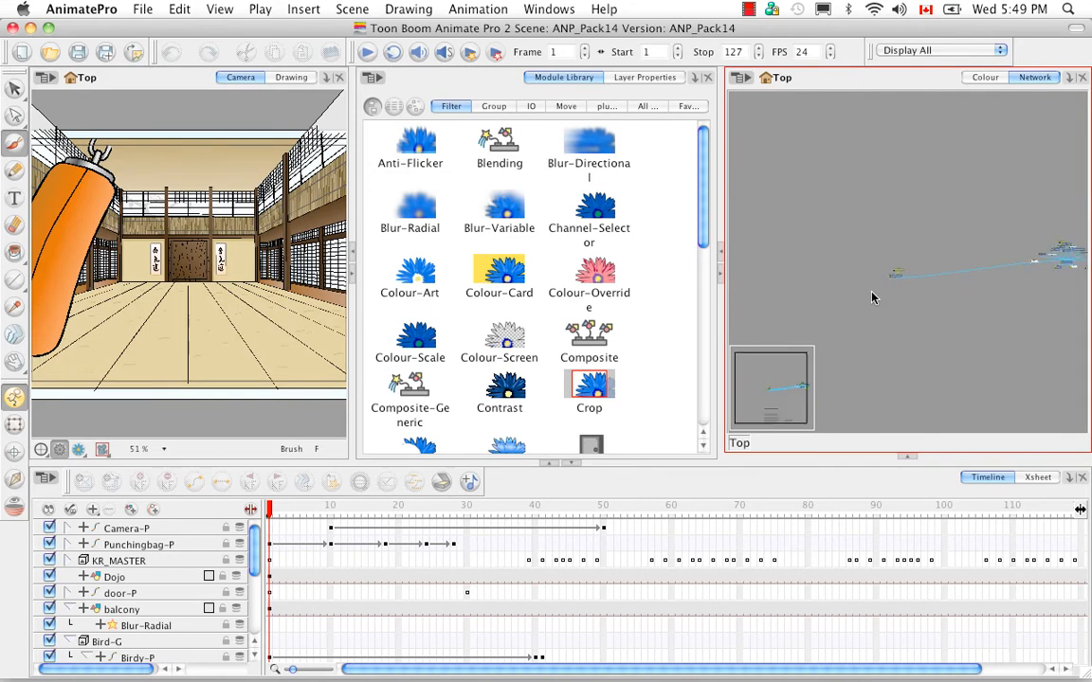
pyautogui.moveTo(934, 353); pyautogui.dragTo(881, 359)
pyautogui.moveTo(799, 257); pyautogui.dragTo(841, 330)
pyautogui.moveTo(819, 287); pyautogui.dragTo(944, 270)
pyautogui.moveTo(1002, 311); pyautogui.dragTo(935, 310)
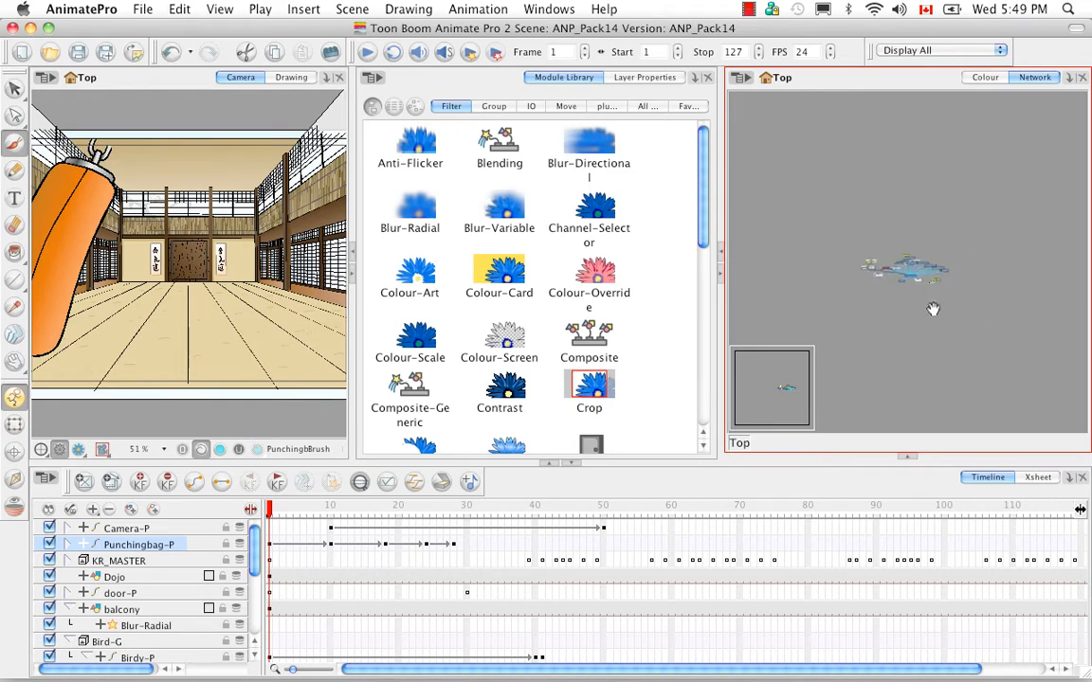
pyautogui.scroll(6, 910, 296)
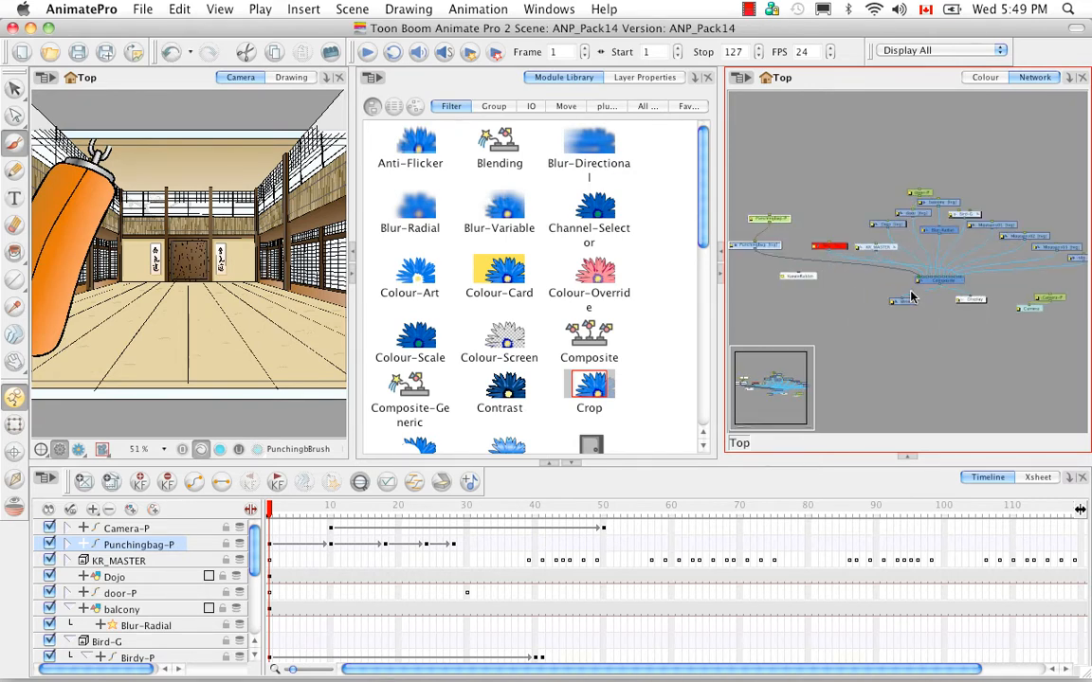
pyautogui.scroll(3, 910, 297)
pyautogui.scroll(2, 910, 297)
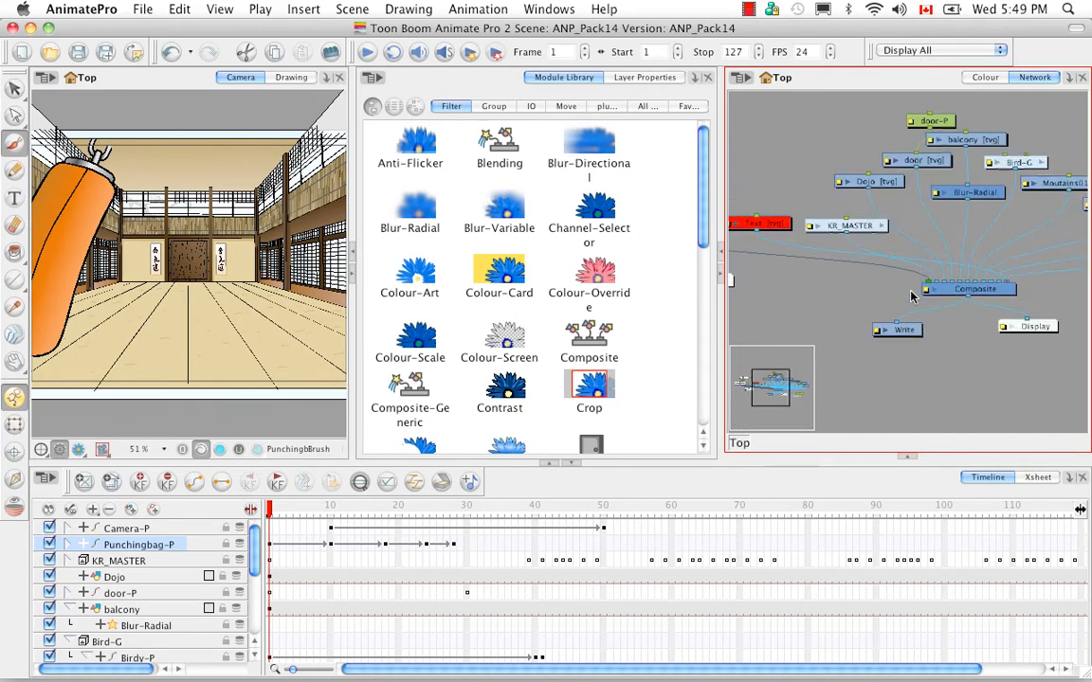
pyautogui.moveTo(751, 308); pyautogui.dragTo(900, 342)
pyautogui.moveTo(834, 325); pyautogui.dragTo(882, 325)
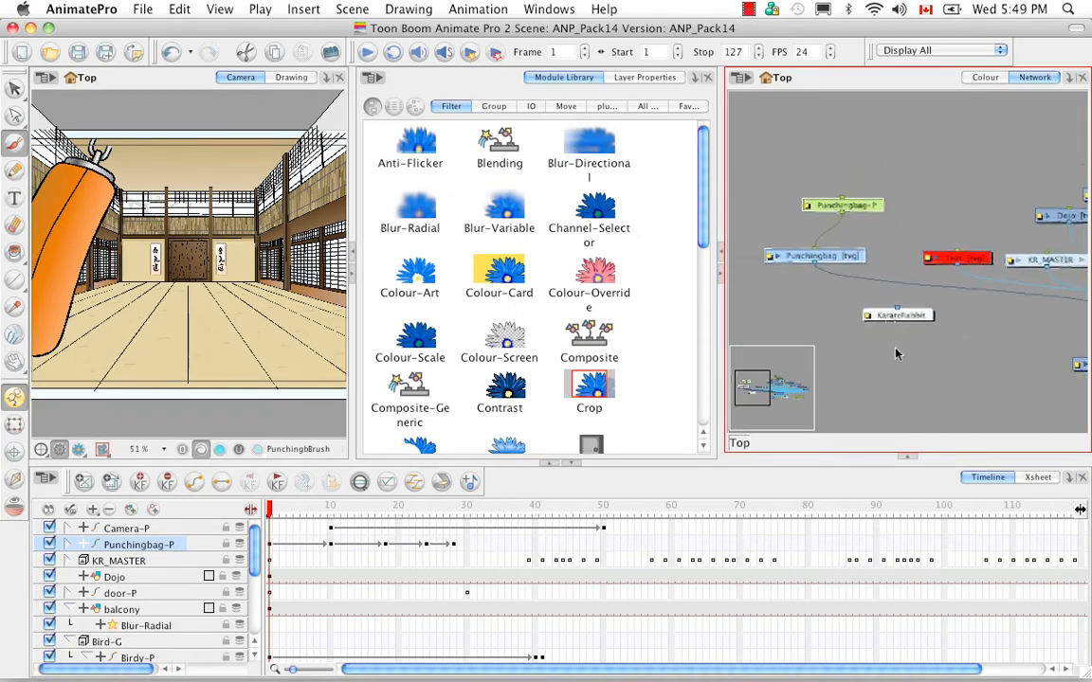
# Step: Add Shadow, Quadmap and Apply-Peg-Transformation modules from the full module library to the network near the punching bag modules
pyautogui.click(897, 379)
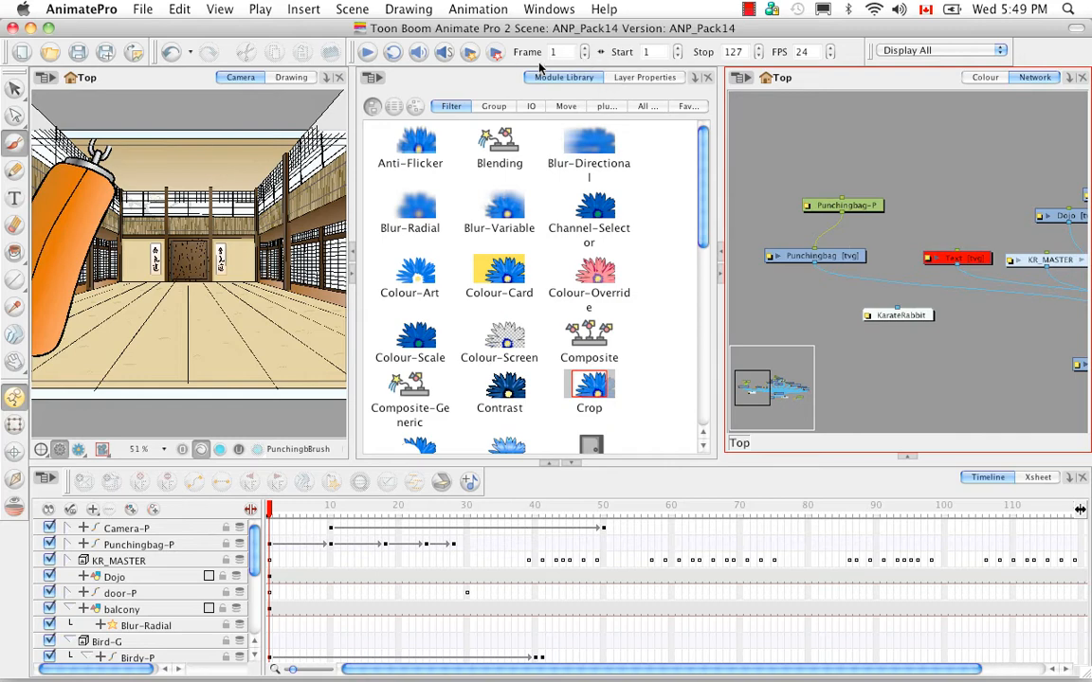
pyautogui.click(647, 106)
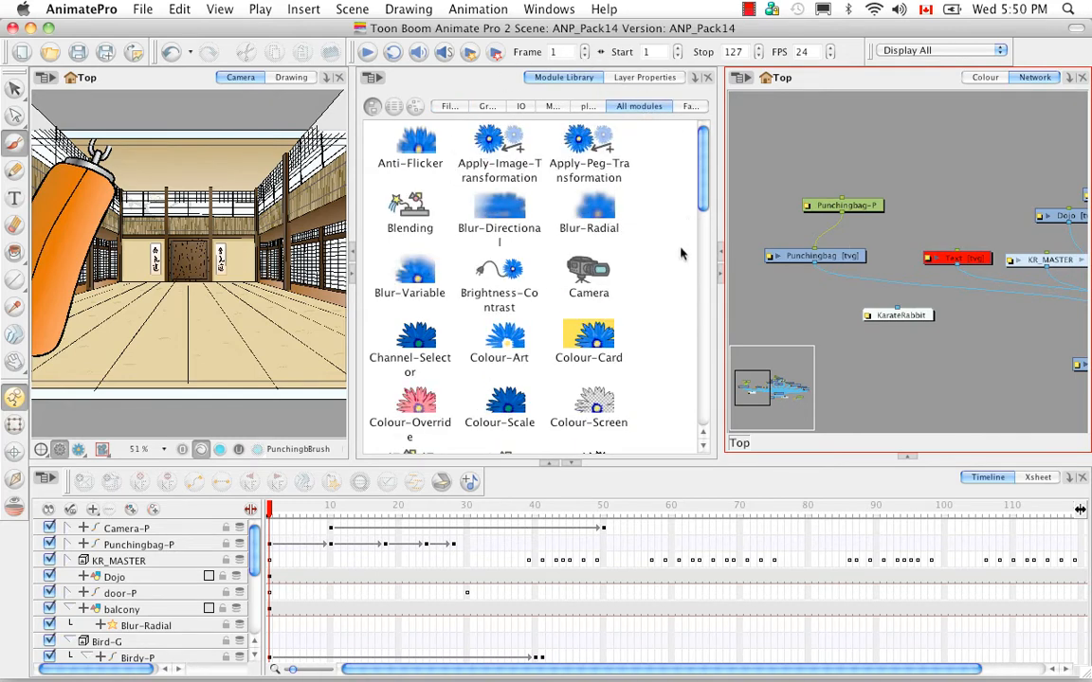
pyautogui.scroll(-15, 688, 303)
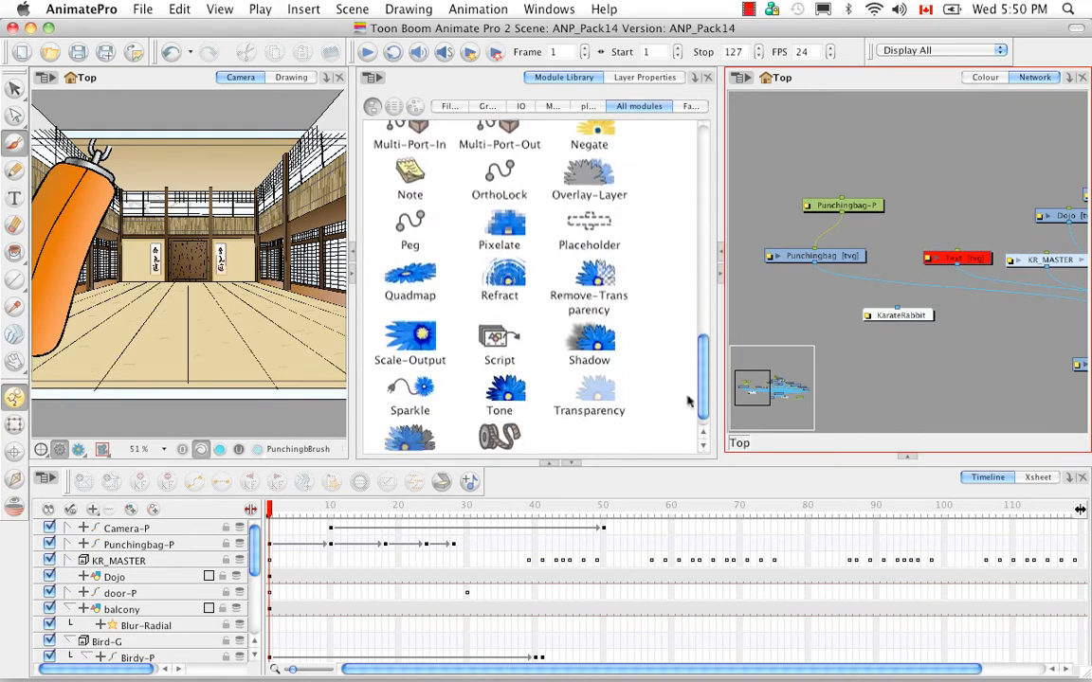
pyautogui.moveTo(597, 327); pyautogui.dragTo(817, 206)
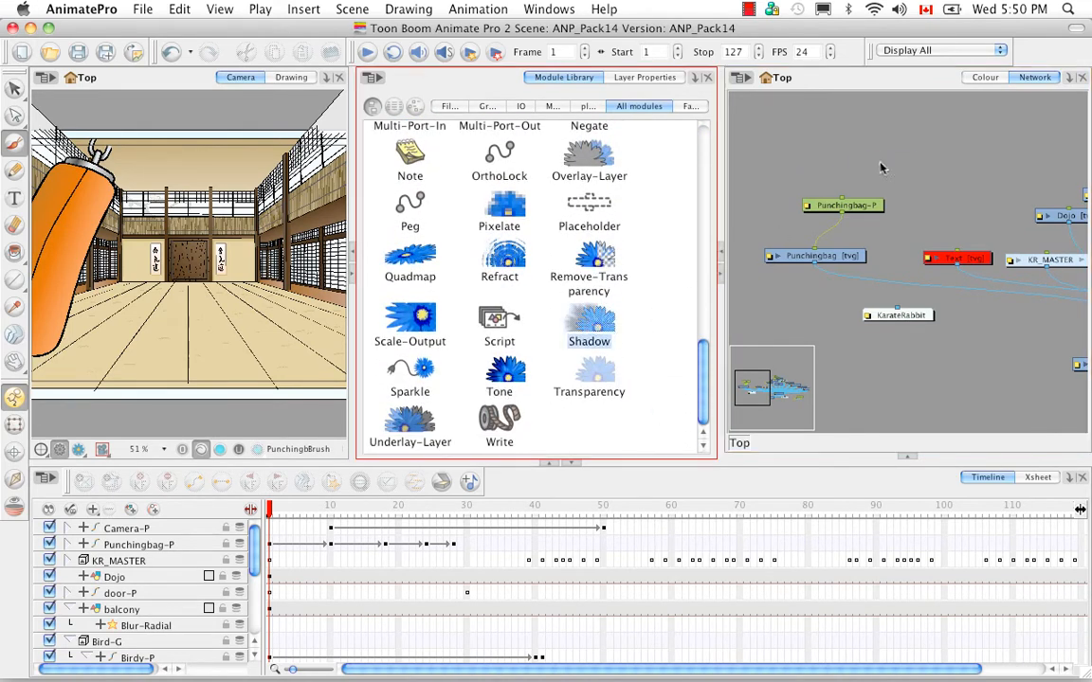
pyautogui.moveTo(879, 168); pyautogui.dragTo(882, 164)
pyautogui.click(410, 257)
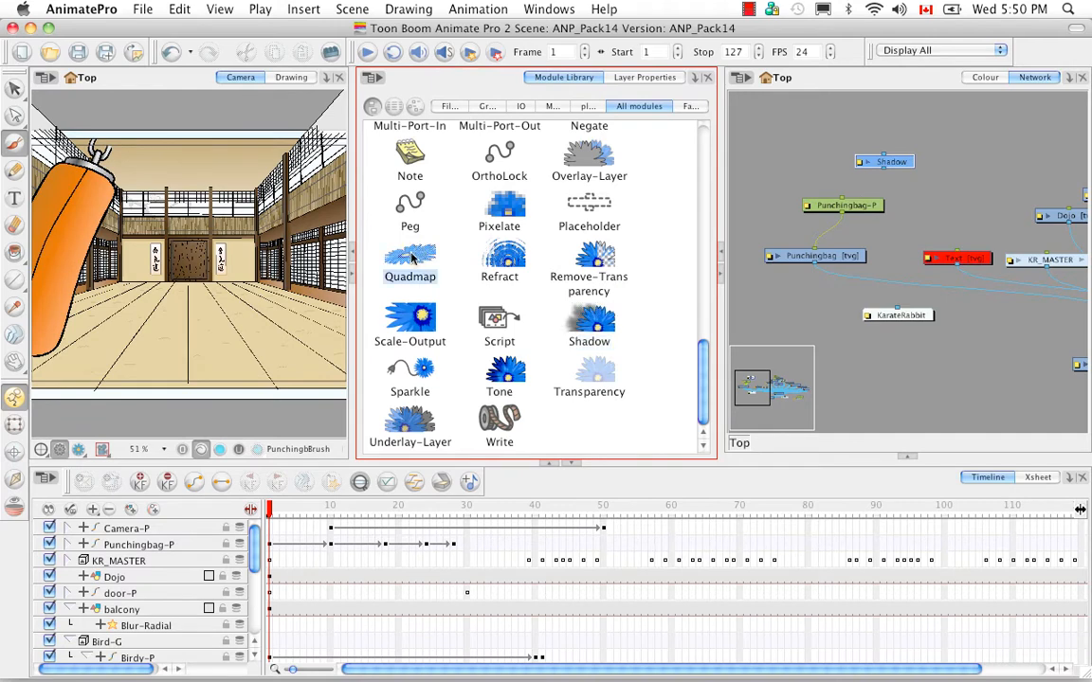
pyautogui.moveTo(411, 258); pyautogui.dragTo(960, 196)
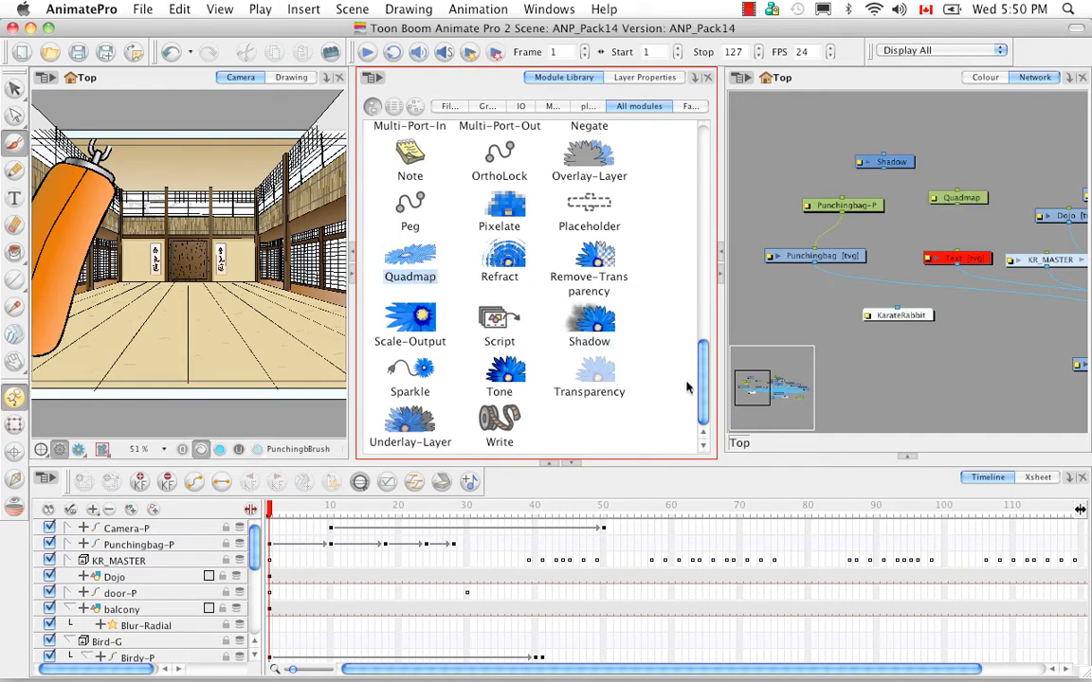
pyautogui.scroll(15, 637, 355)
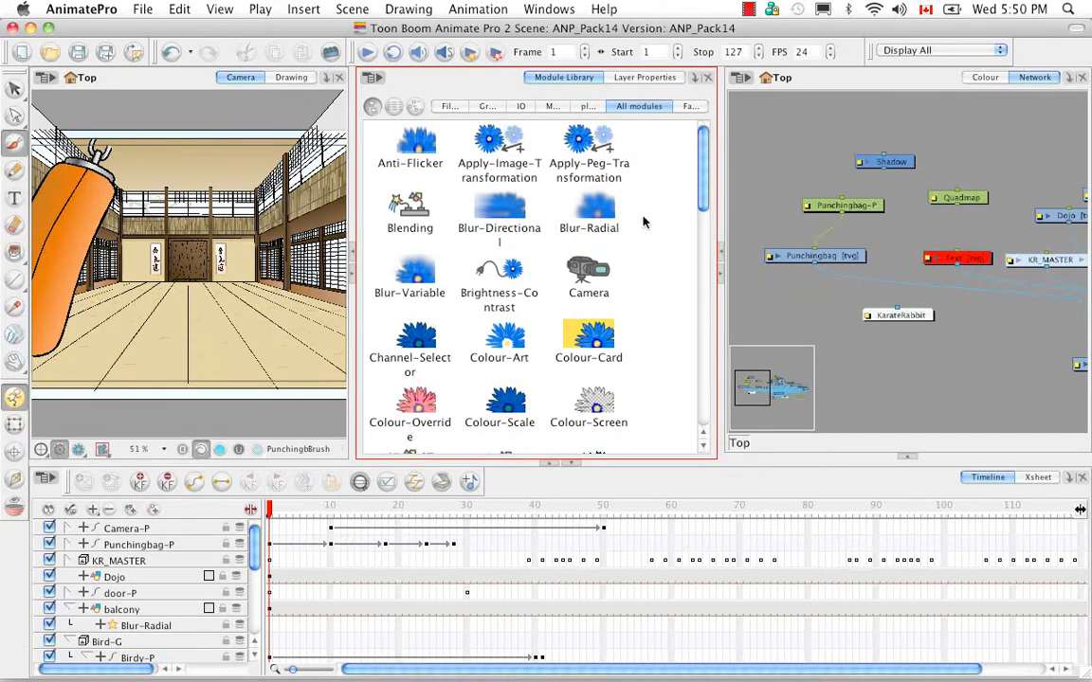
pyautogui.click(594, 163)
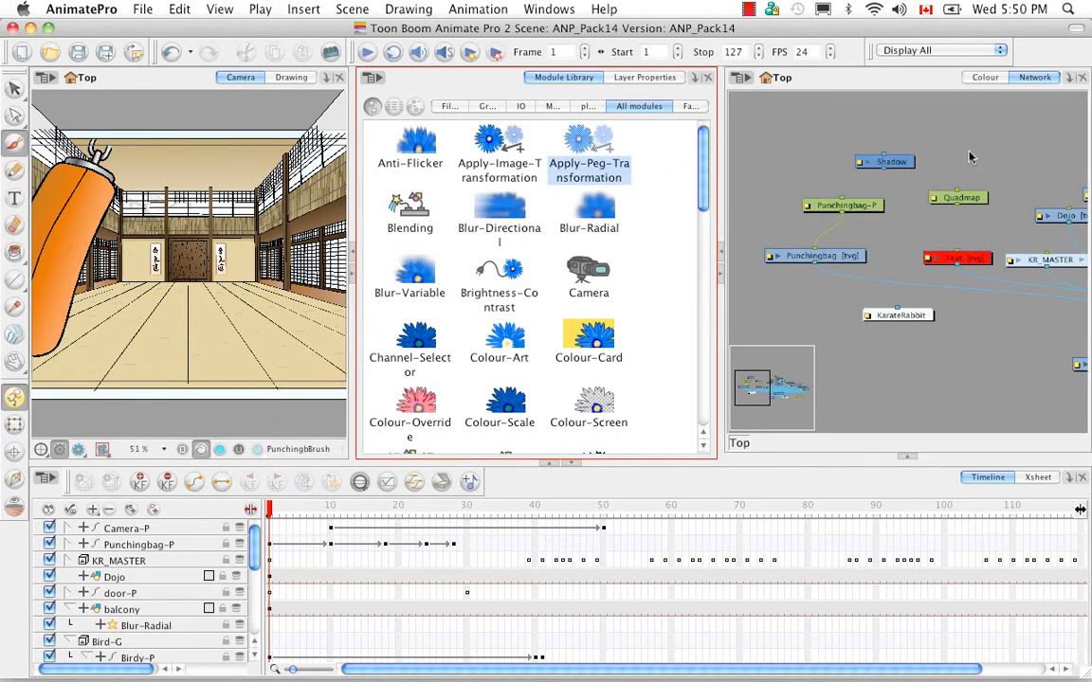
pyautogui.moveTo(969, 158); pyautogui.dragTo(966, 168)
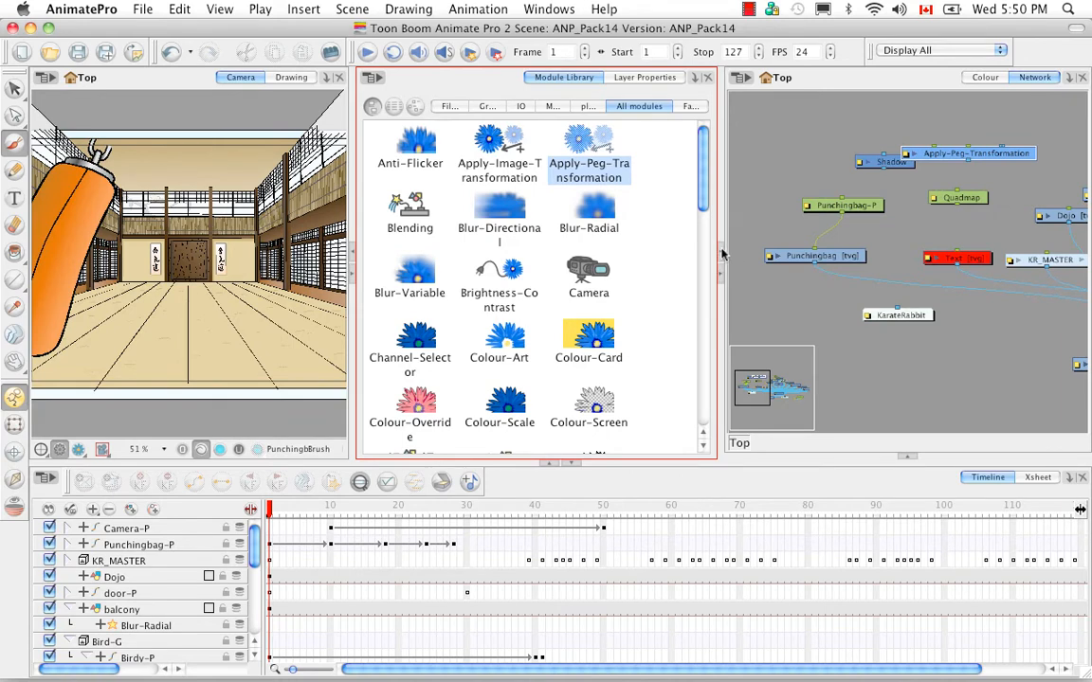
# Step: Enlarge the Network view and separate the Apply-Peg-Transformation module and the Punchingbag-P and Punchingbag modules from the other modules
pyautogui.press('`')
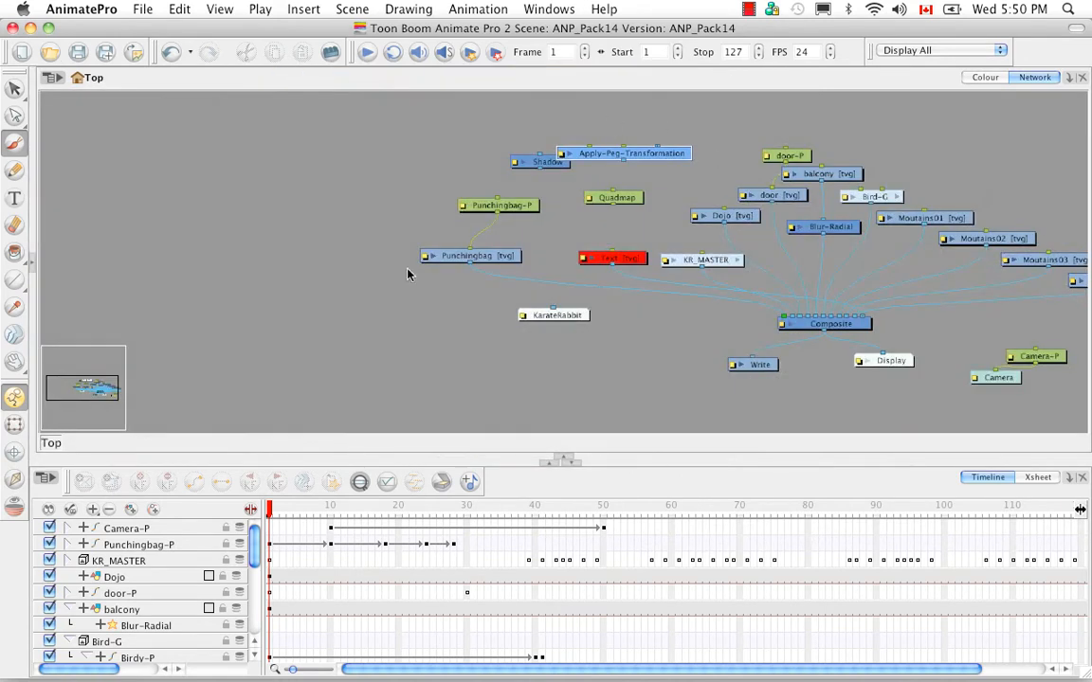
pyautogui.moveTo(882, 361); pyautogui.dragTo(664, 372)
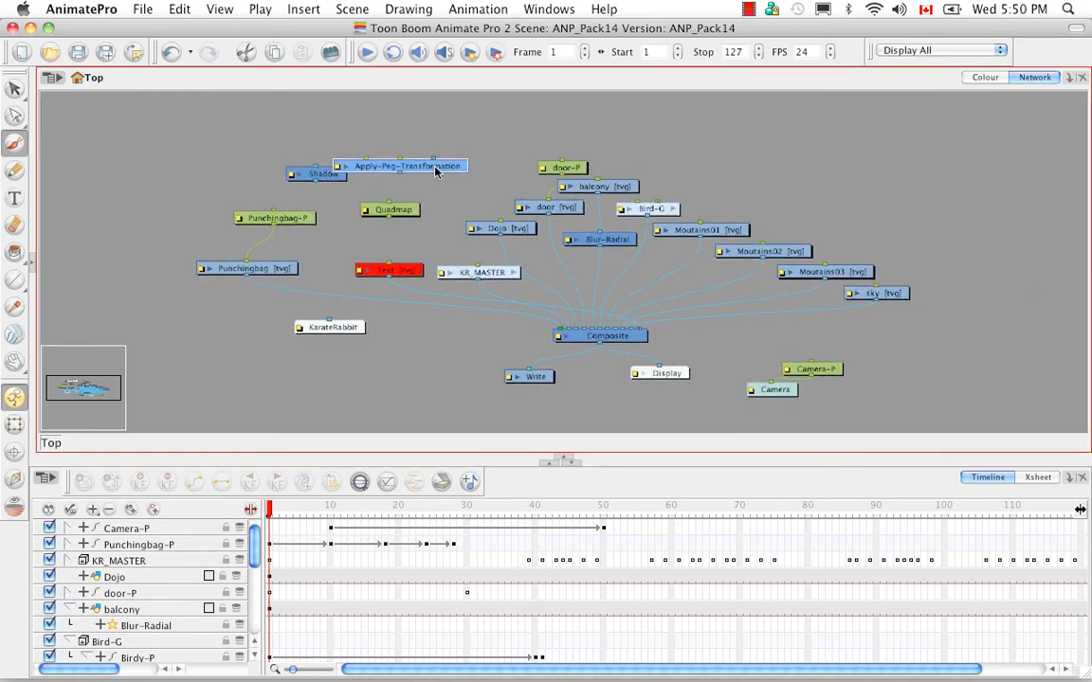
pyautogui.moveTo(448, 169); pyautogui.dragTo(477, 160)
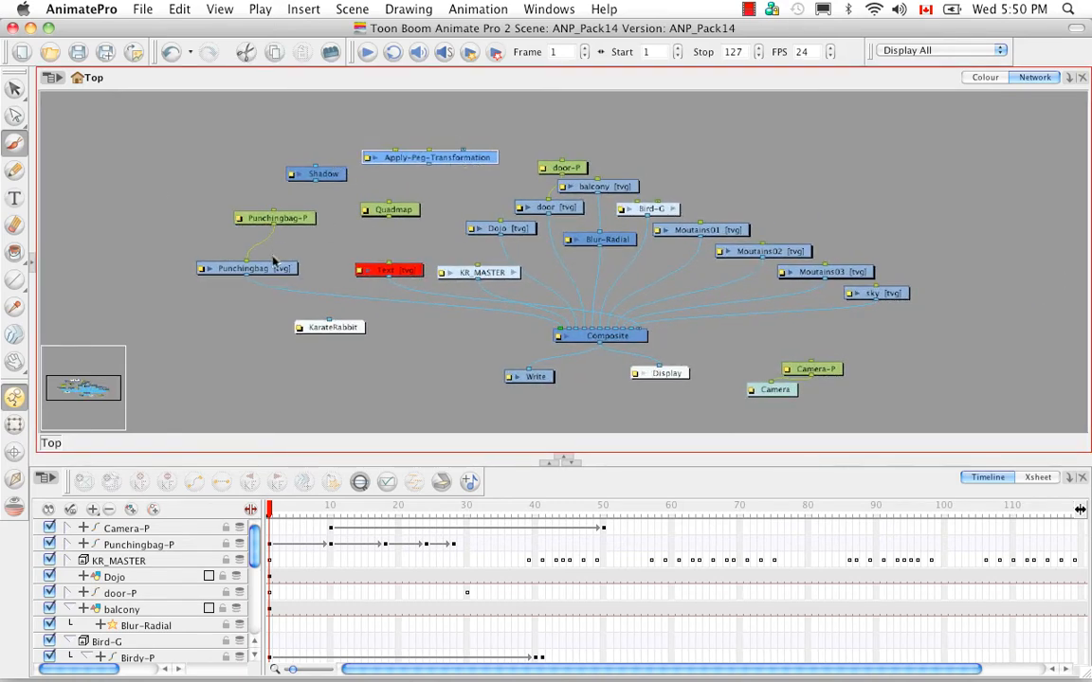
pyautogui.moveTo(156, 184); pyautogui.dragTo(152, 238)
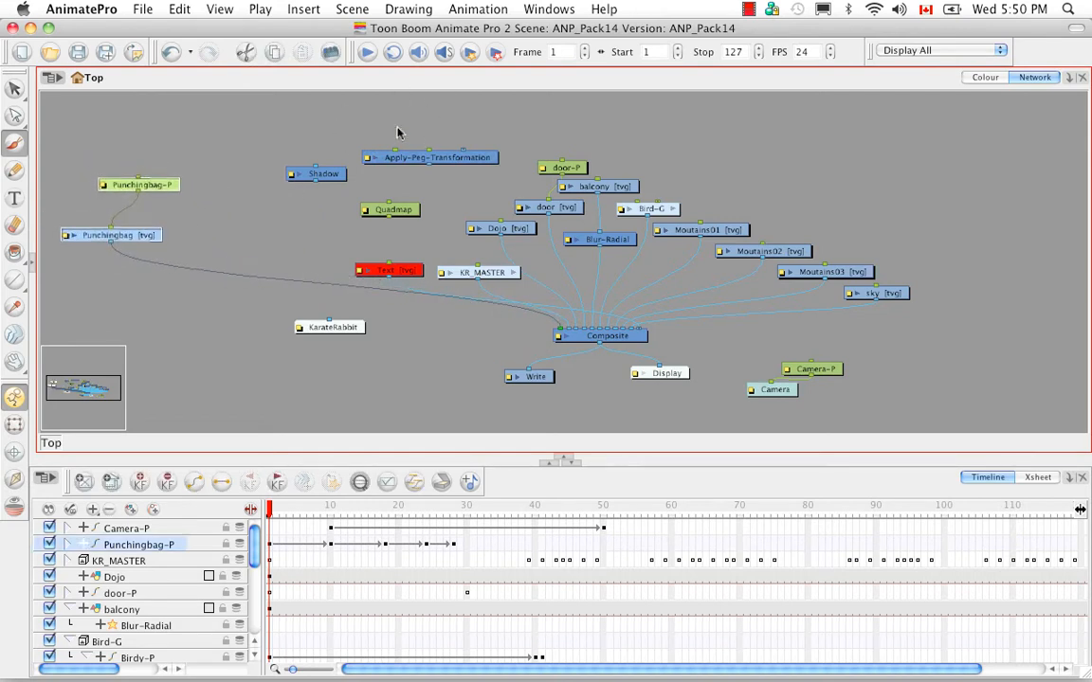
pyautogui.click(409, 134)
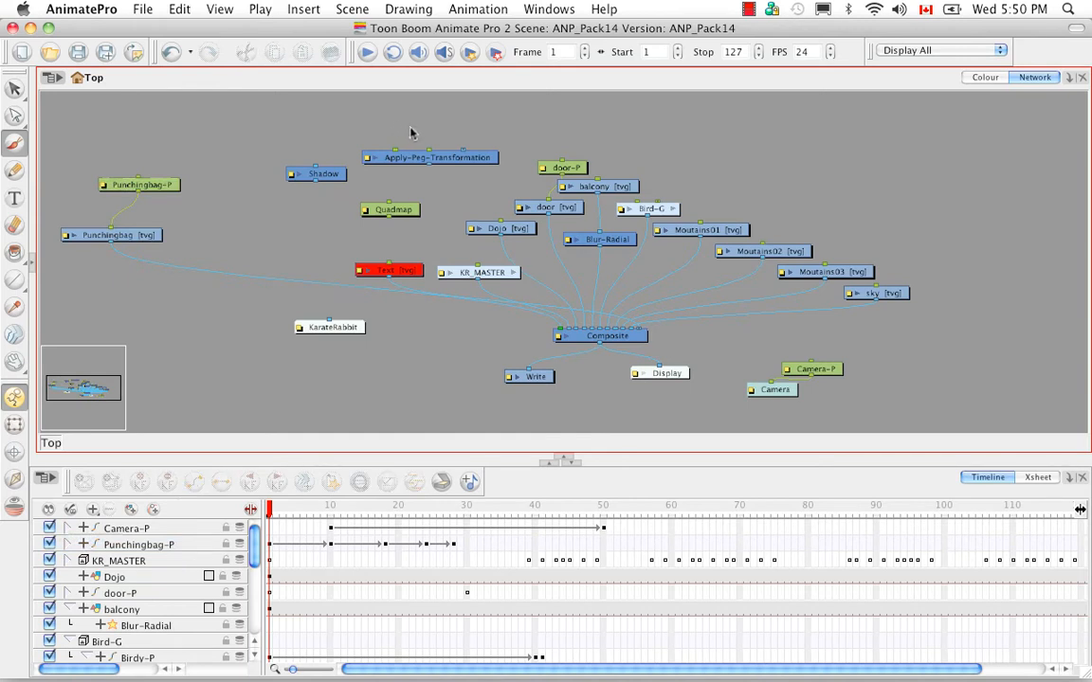
# Step: Insert the Apply-Peg-Transformation module on the connection between the Punchingbag drawing and the Composite
pyautogui.click(482, 159)
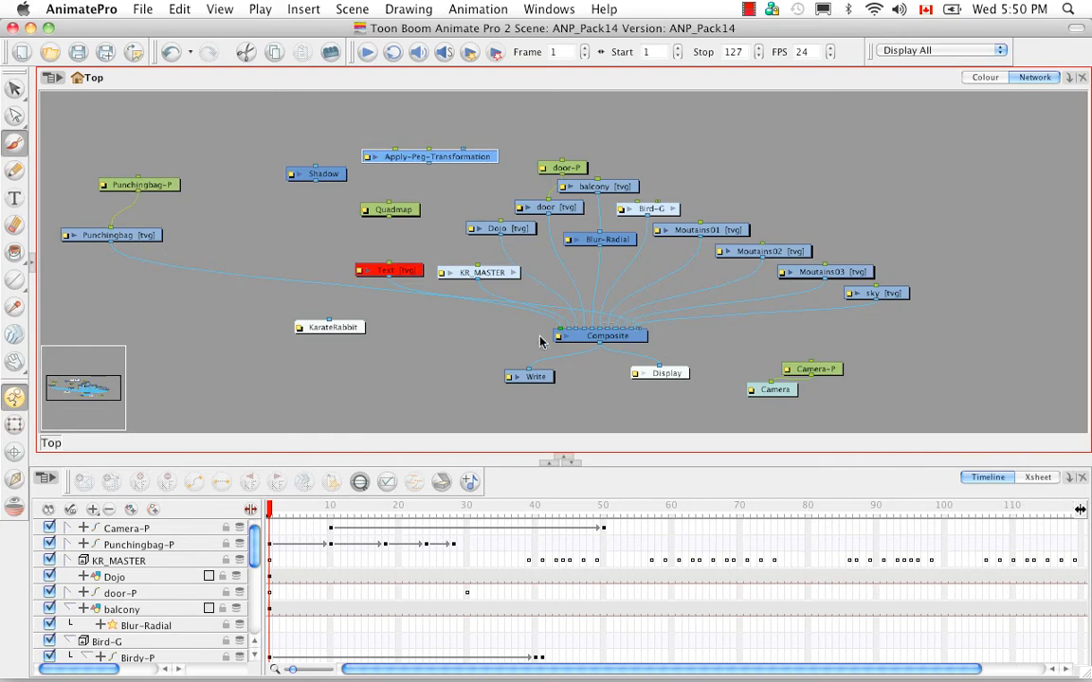
pyautogui.moveTo(481, 159); pyautogui.dragTo(315, 255)
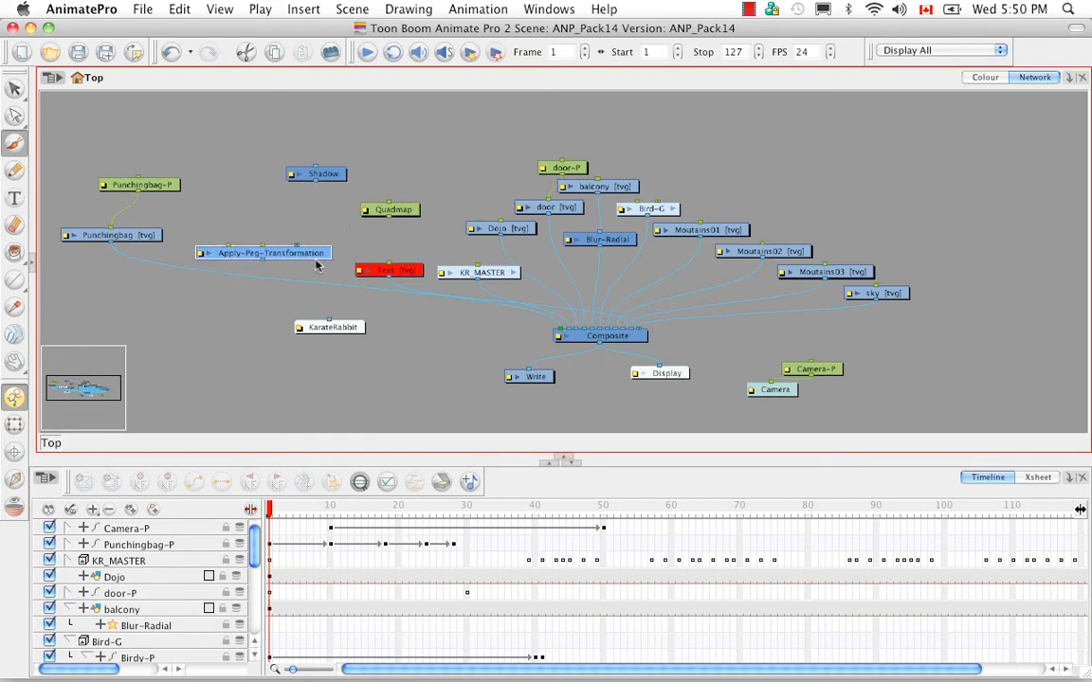
pyautogui.moveTo(315, 253); pyautogui.dragTo(295, 272)
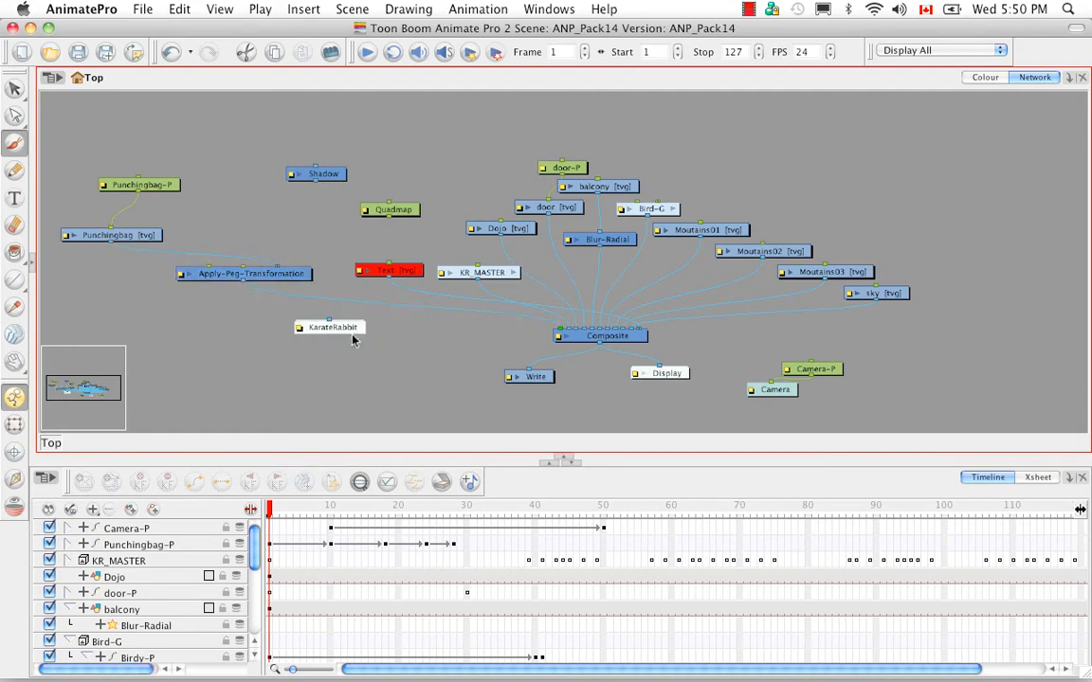
# Step: Move the KarateRabbit and punching bag modules to make room, and connect the Quadmap to the first port of Apply-Peg-Transformation
pyautogui.moveTo(355, 332); pyautogui.dragTo(280, 368)
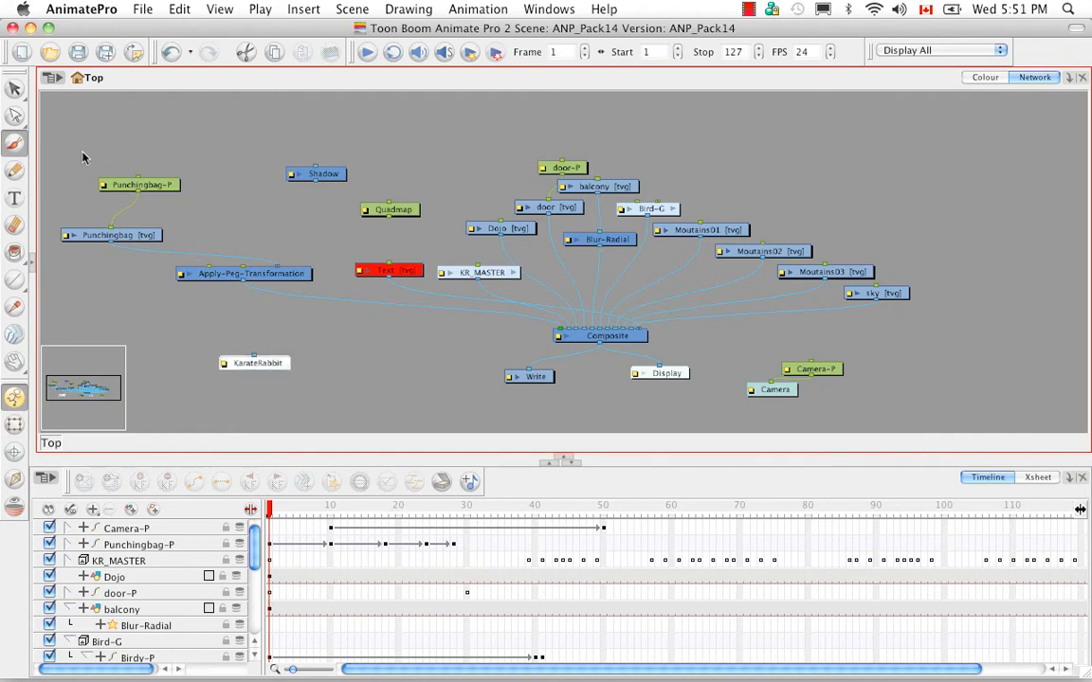
pyautogui.moveTo(55, 134); pyautogui.dragTo(265, 172)
pyautogui.moveTo(373, 217); pyautogui.dragTo(204, 268)
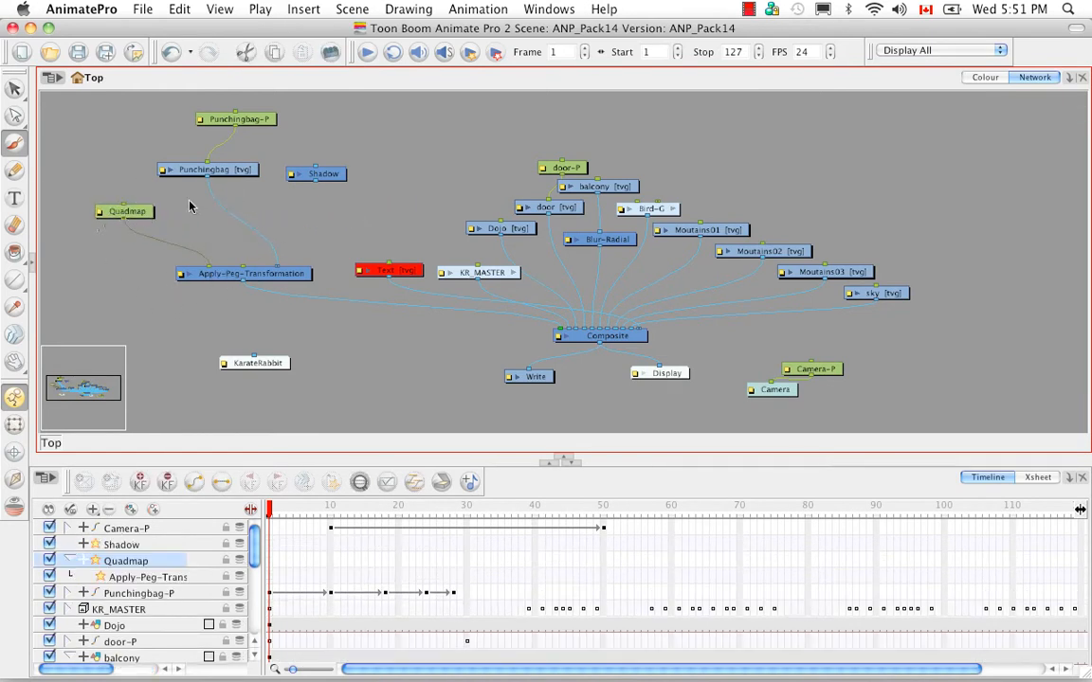
# Step: Insert the Shadow module between Apply-Peg-Transformation and the Composite, and connect the Punchingbag drawing directly to the Composite as well
pyautogui.click(336, 175)
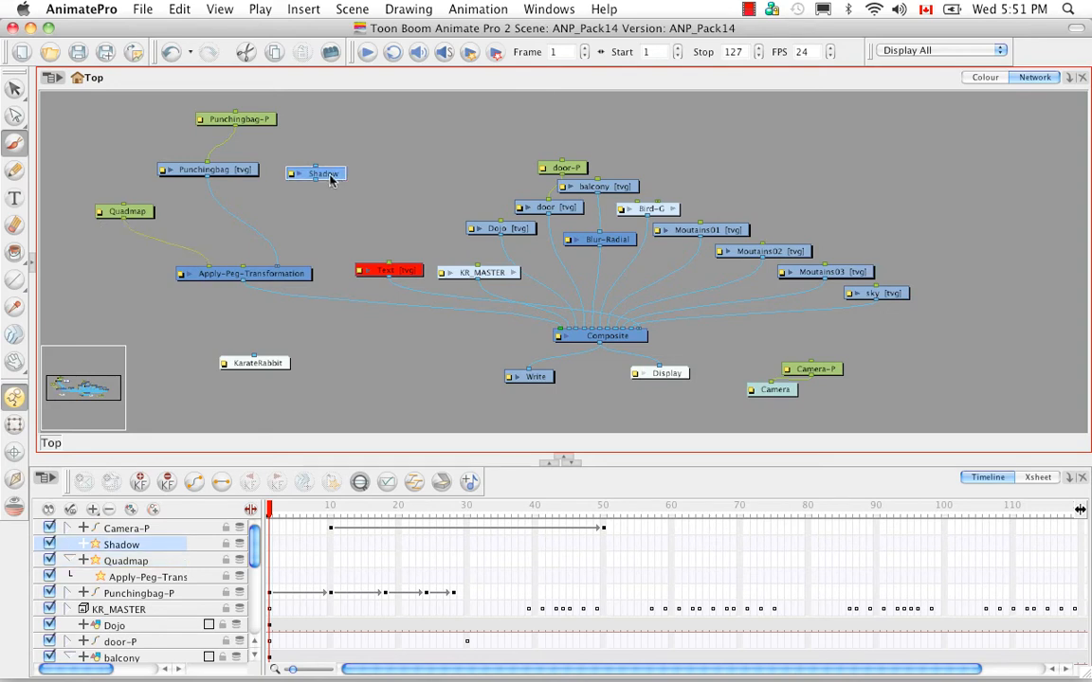
pyautogui.moveTo(332, 177); pyautogui.dragTo(377, 320)
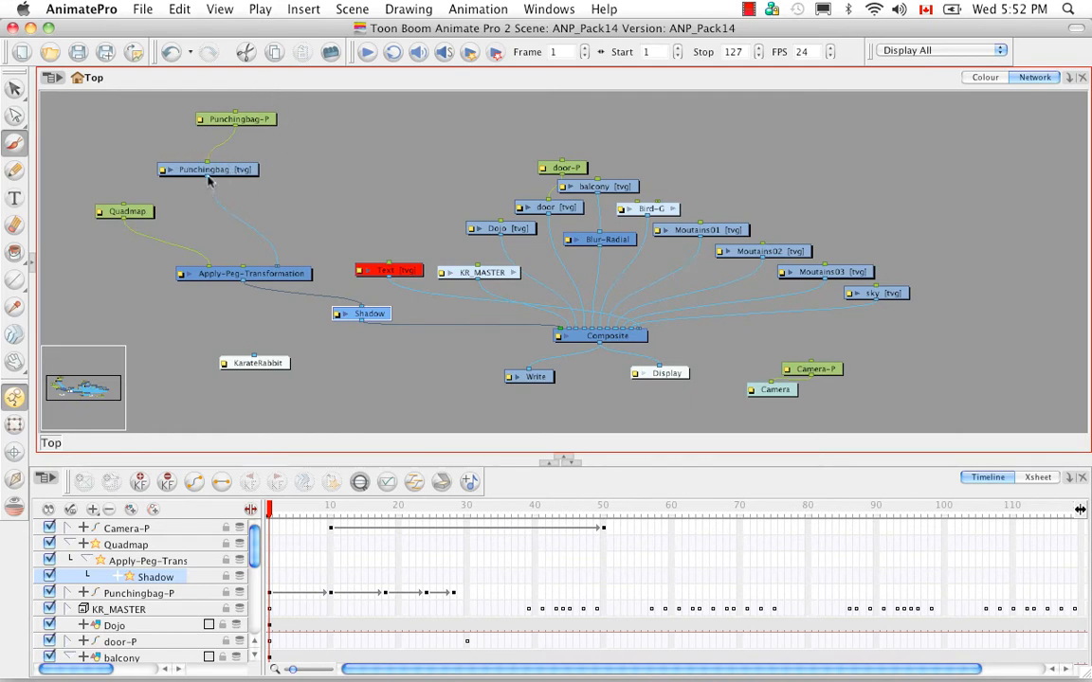
pyautogui.moveTo(208, 182); pyautogui.dragTo(558, 331)
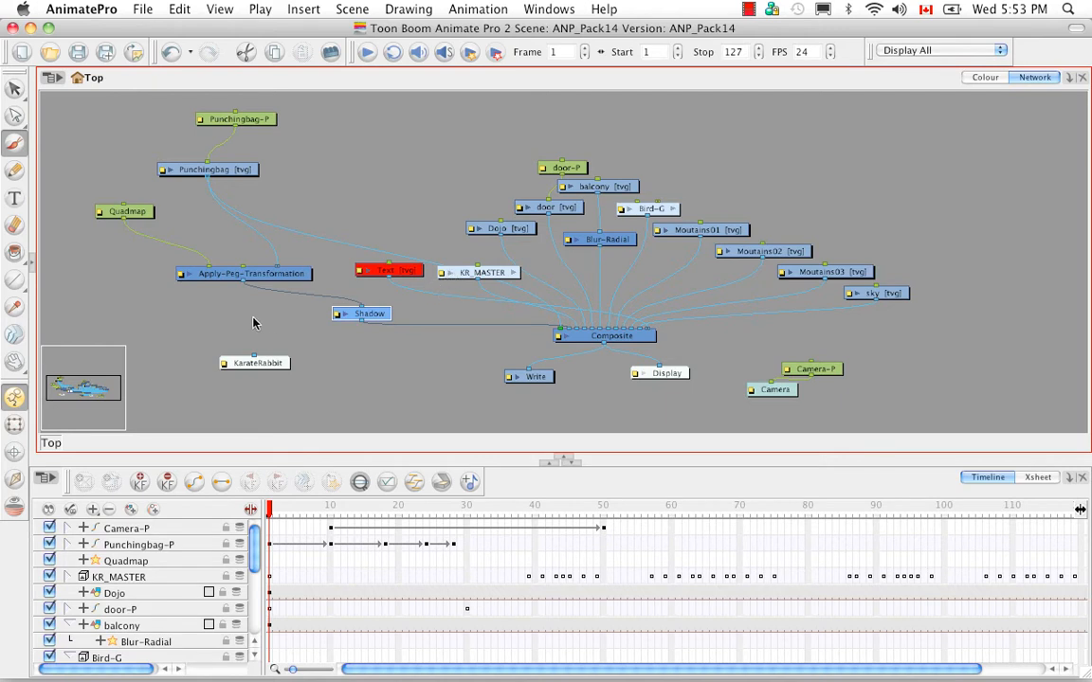
# Step: Delete the Apply-Peg-Transformation module from the network, and undo the deletion
pyautogui.click(261, 273)
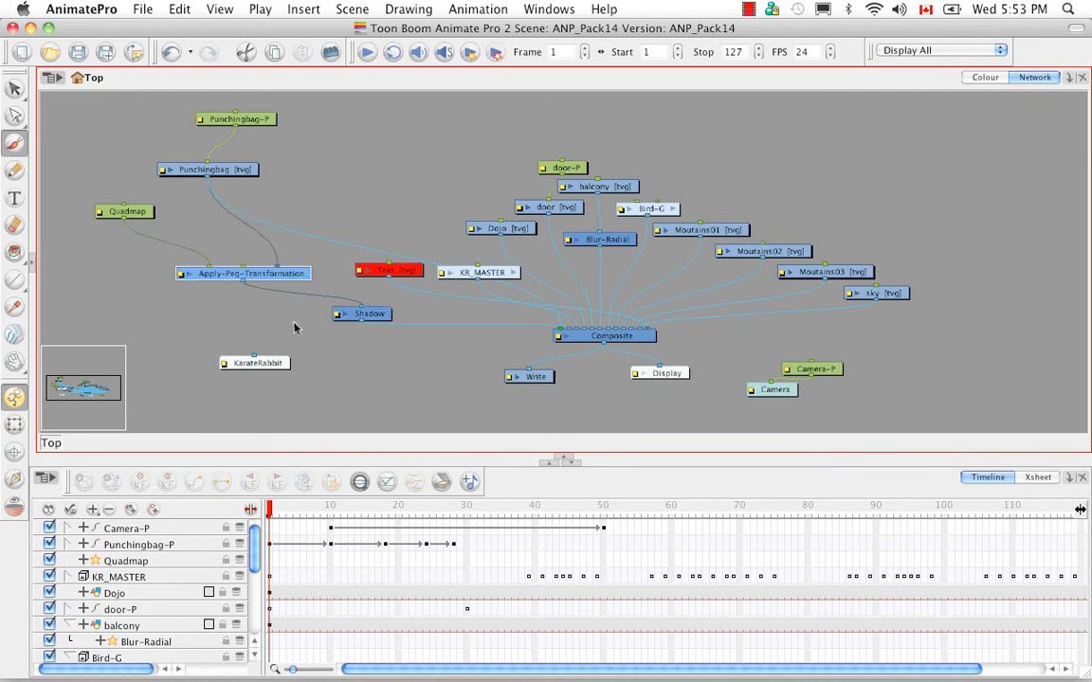
pyautogui.press('Delete')
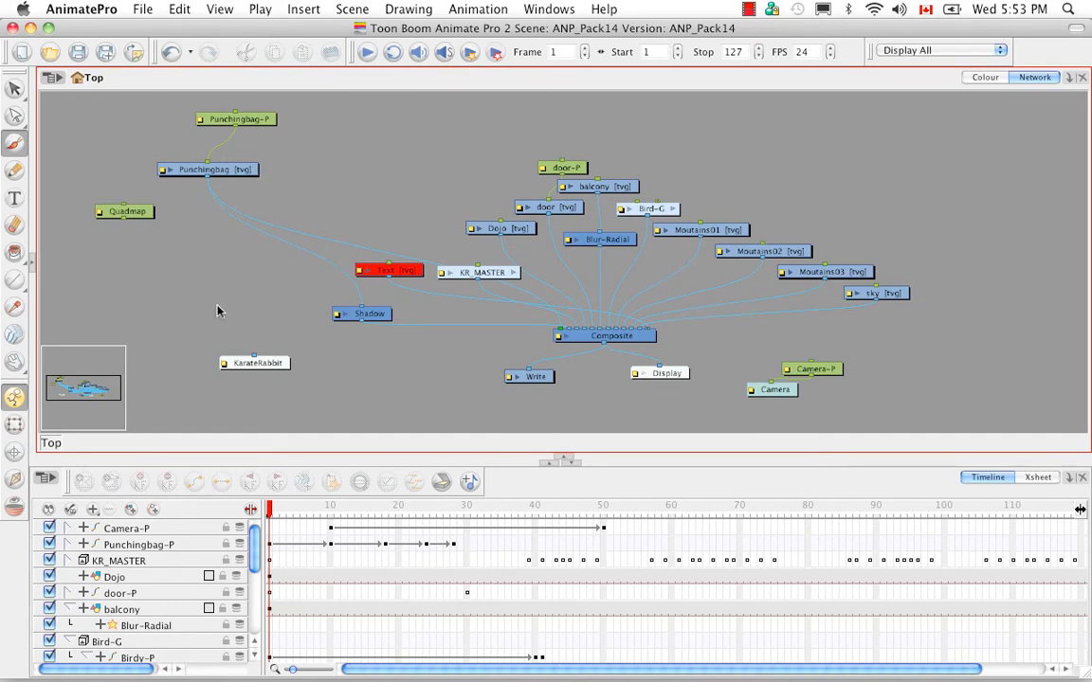
pyautogui.press('super+z')
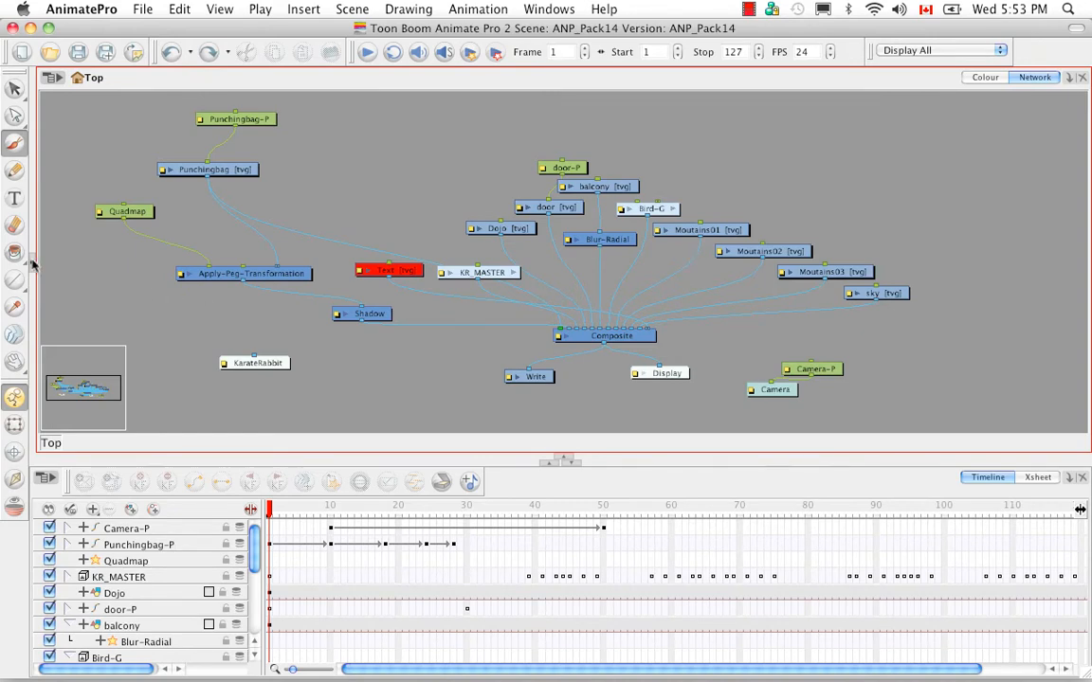
# Step: Restore the normal layout with a wider Camera view, and select the Quadmap so all four of its corner points show there
pyautogui.press('`')
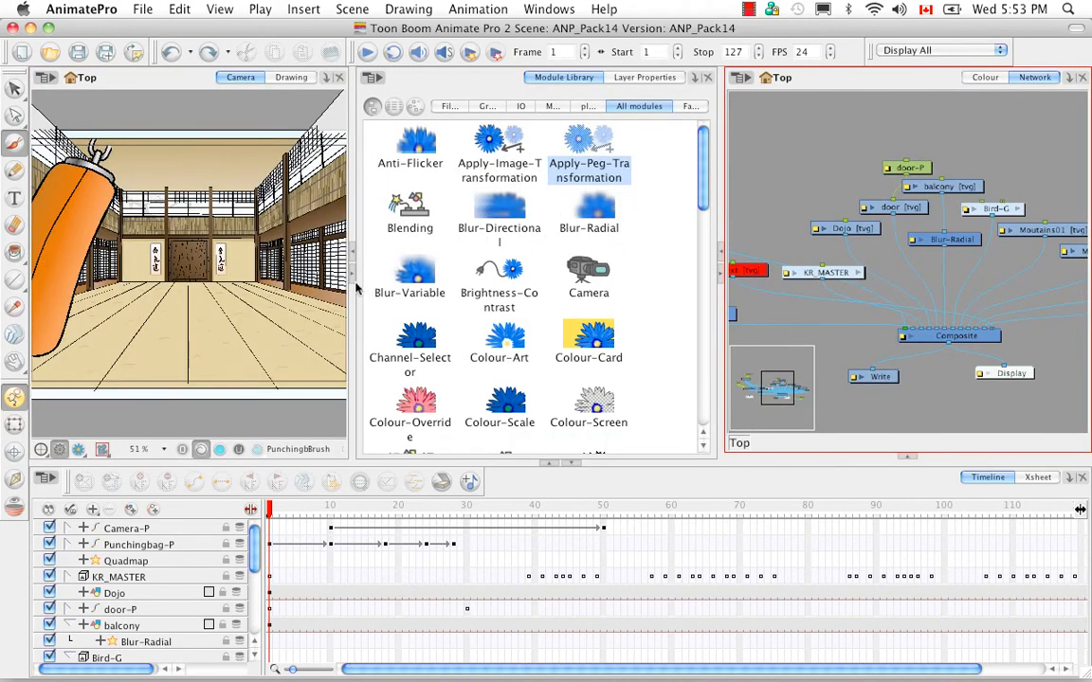
pyautogui.click(352, 274)
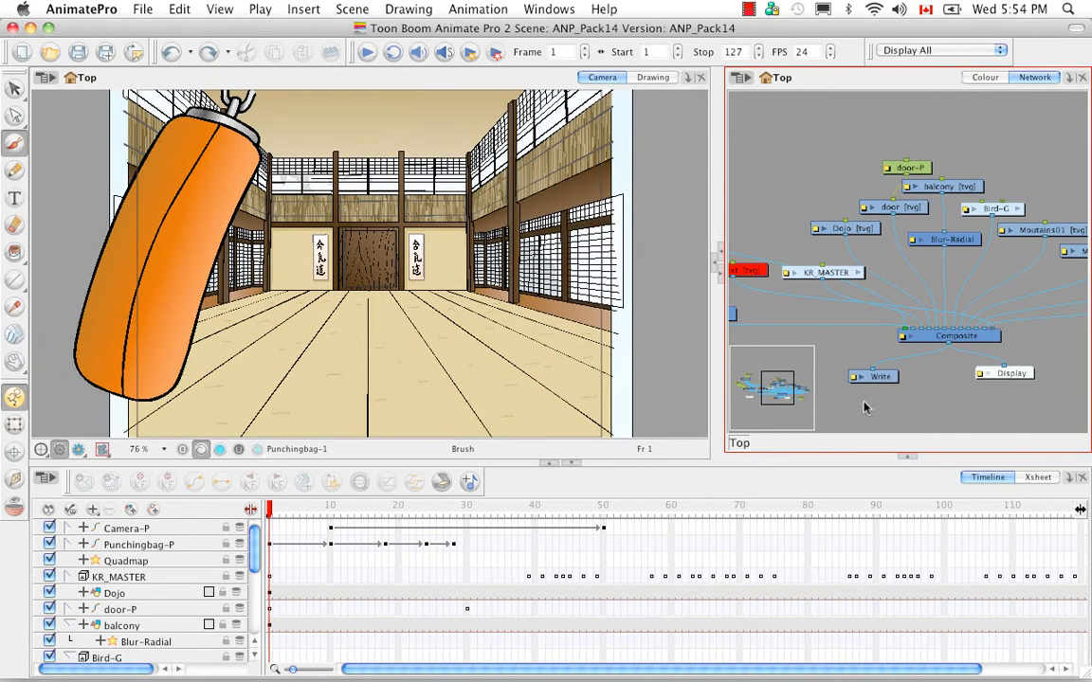
pyautogui.moveTo(895, 391); pyautogui.dragTo(943, 384)
pyautogui.moveTo(864, 264)
pyautogui.mouseDown()
pyautogui.moveTo(914, 310)
pyautogui.moveTo(872, 278)
pyautogui.mouseUp()
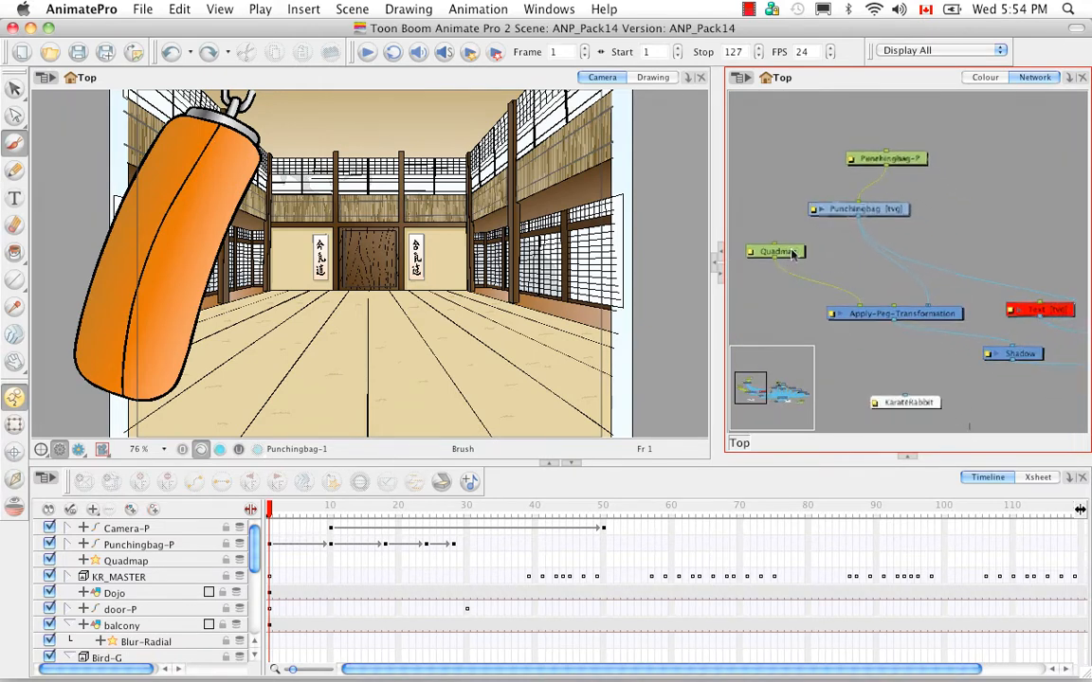
pyautogui.click(792, 257)
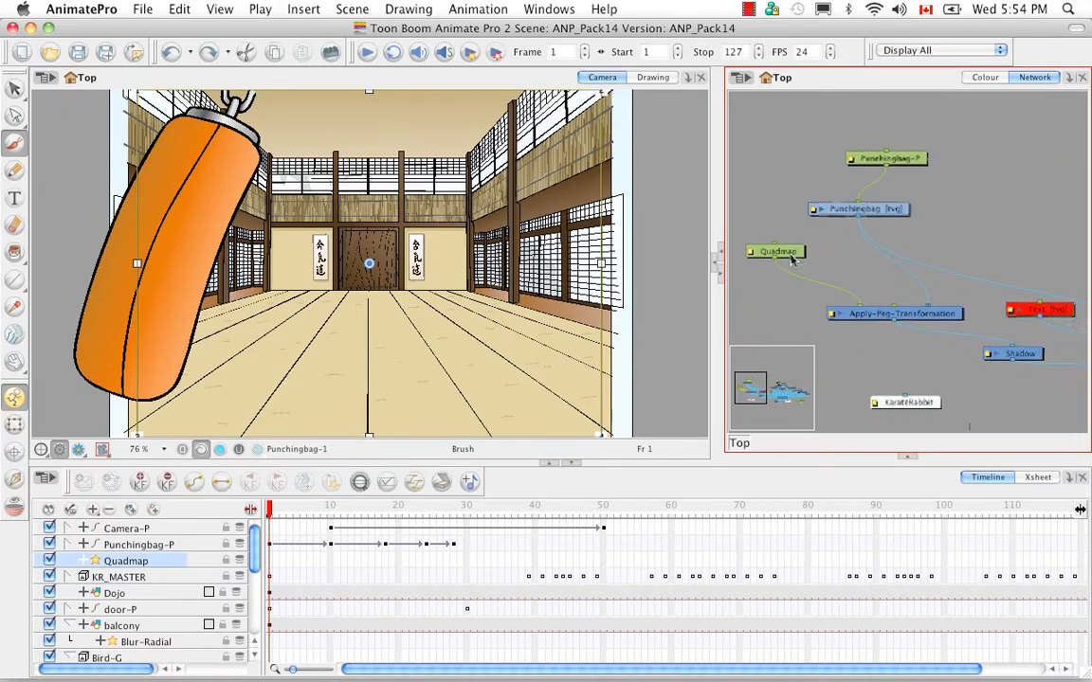
pyautogui.click(676, 450)
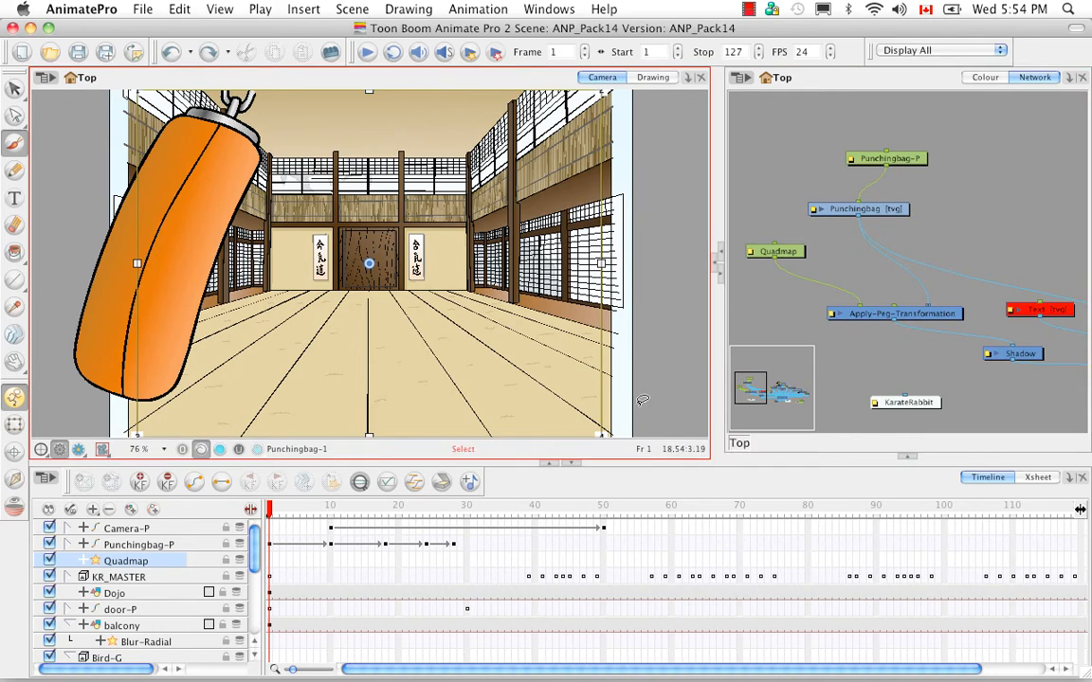
pyautogui.press('super+minus')
pyautogui.press('super+minus')
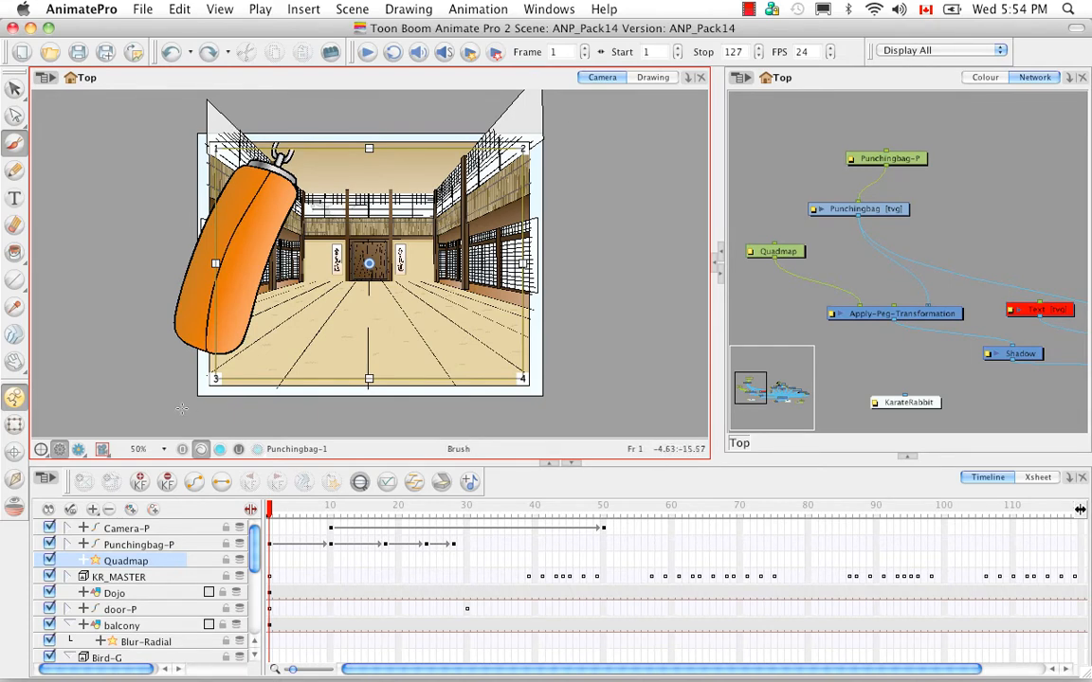
# Step: In the Quadmap's layer properties, set the y axis of Point 1 and Point 2 to 36 S to flip the shadow
pyautogui.doubleClick(750, 253)
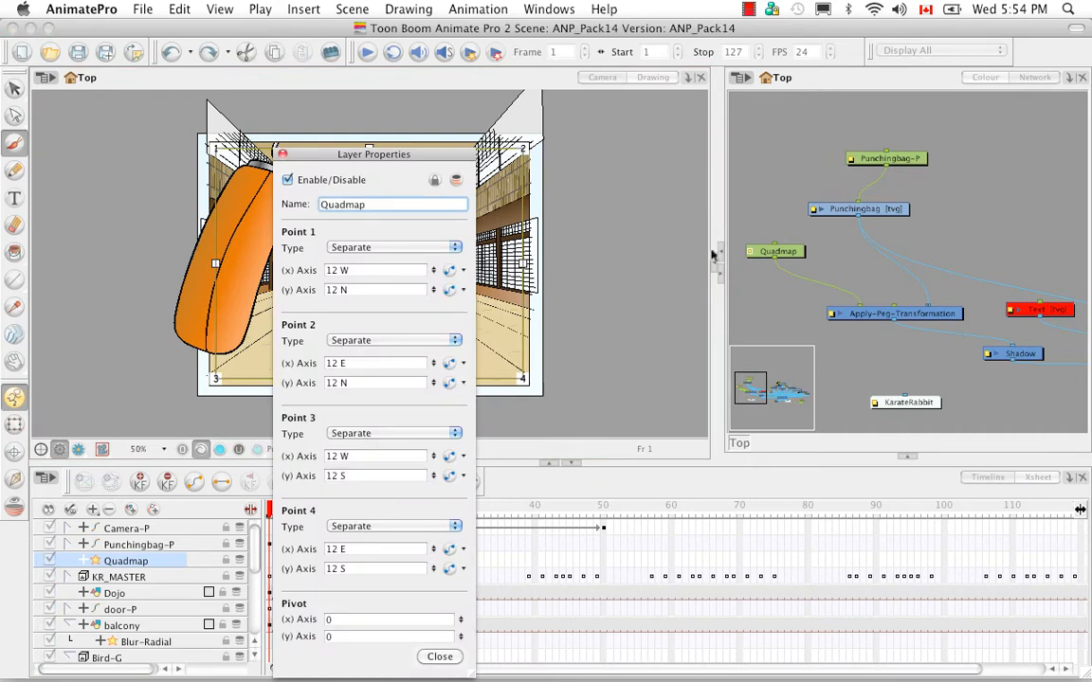
pyautogui.moveTo(460, 159); pyautogui.dragTo(769, 91)
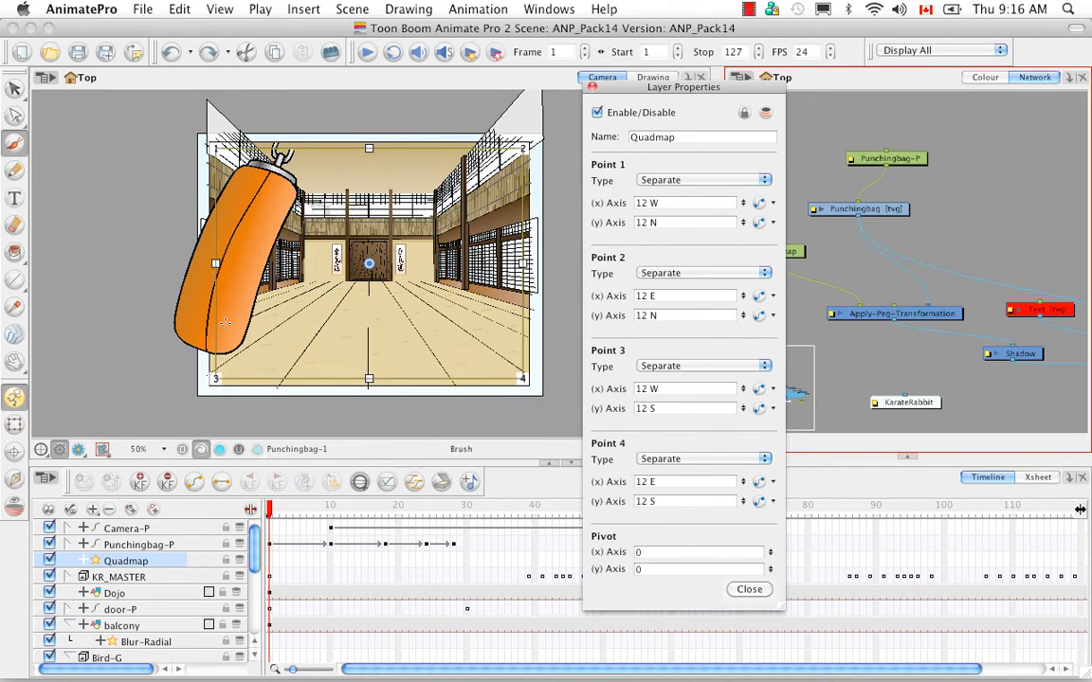
pyautogui.click(663, 222)
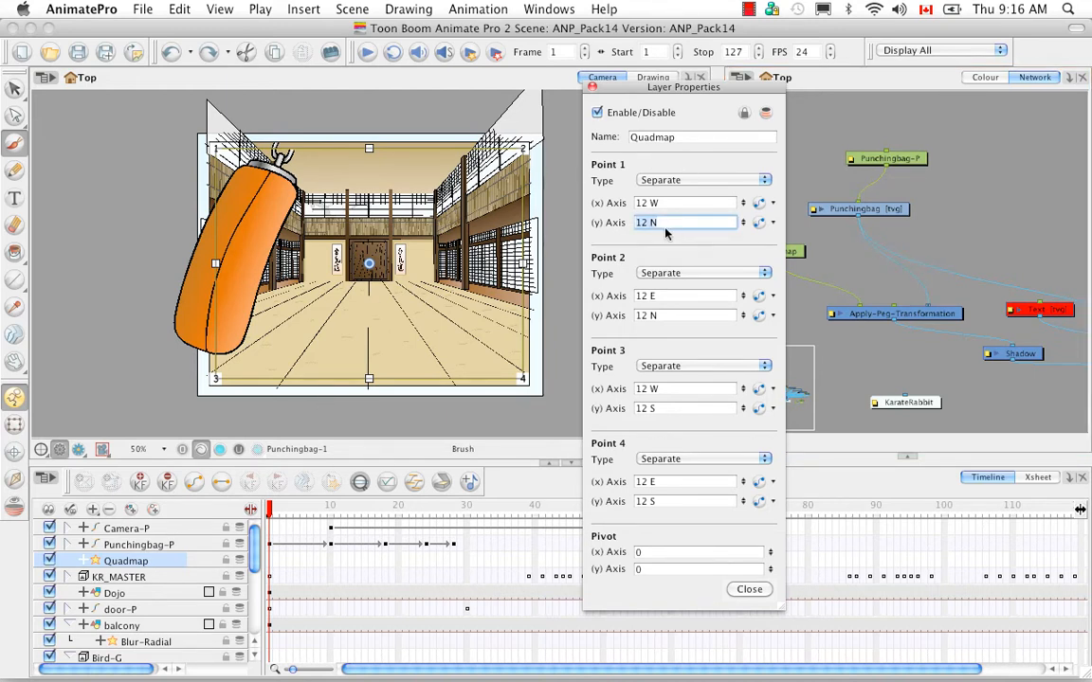
pyautogui.write('36 s')
pyautogui.press('Tab')
pyautogui.press('Tab')
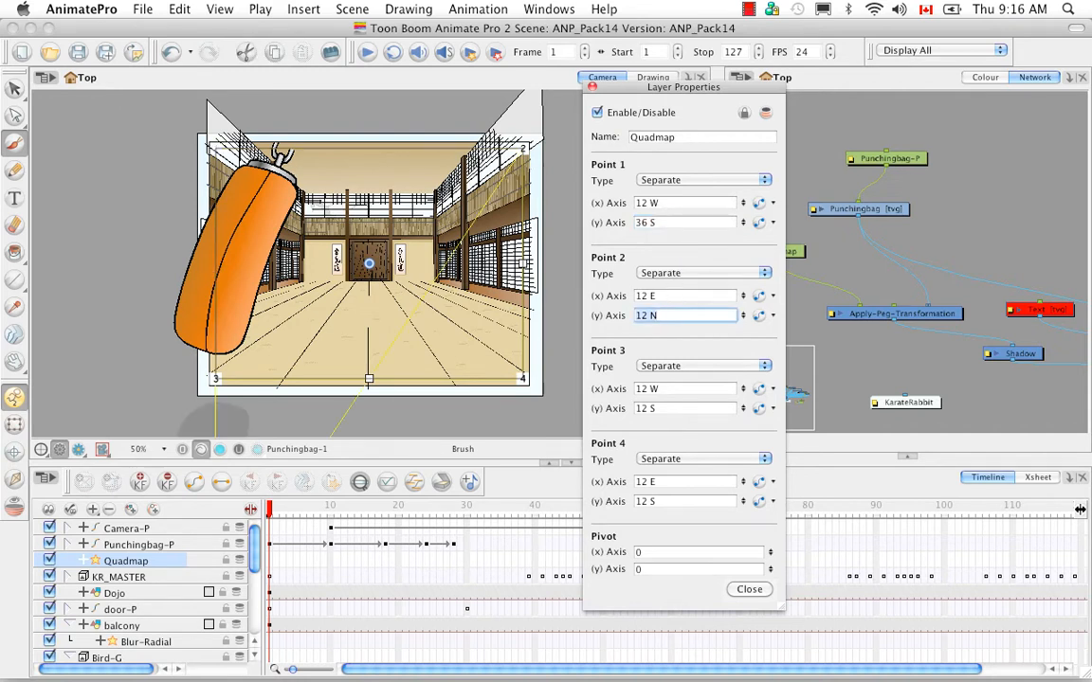
pyautogui.write('36 s')
pyautogui.press('BackSpace')
pyautogui.write('S')
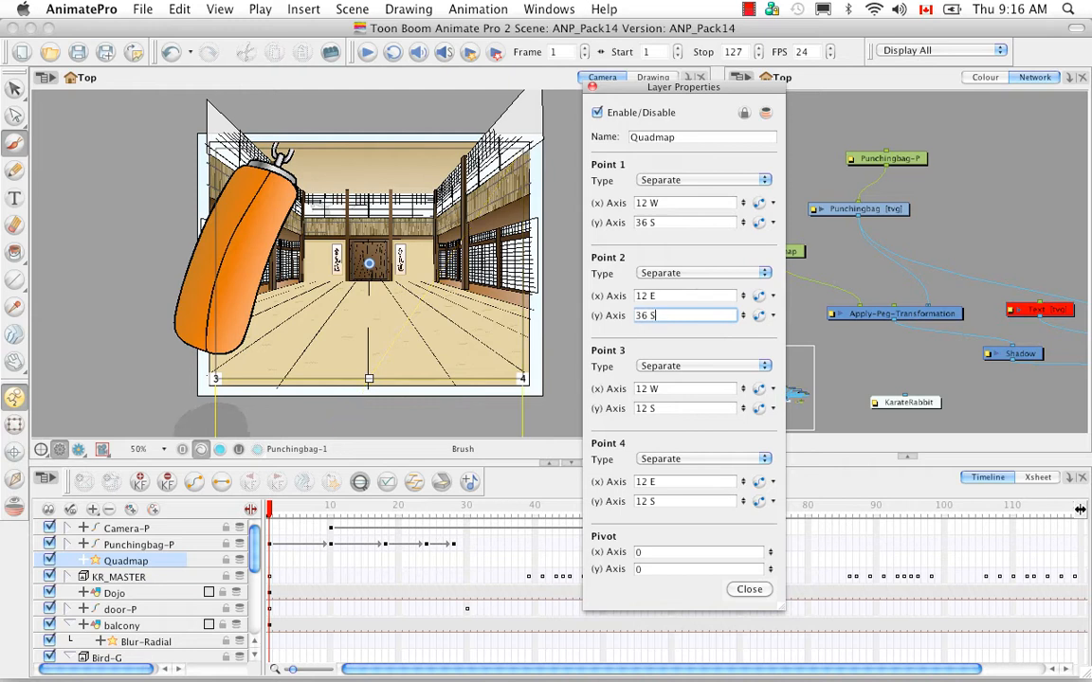
pyautogui.click(548, 455)
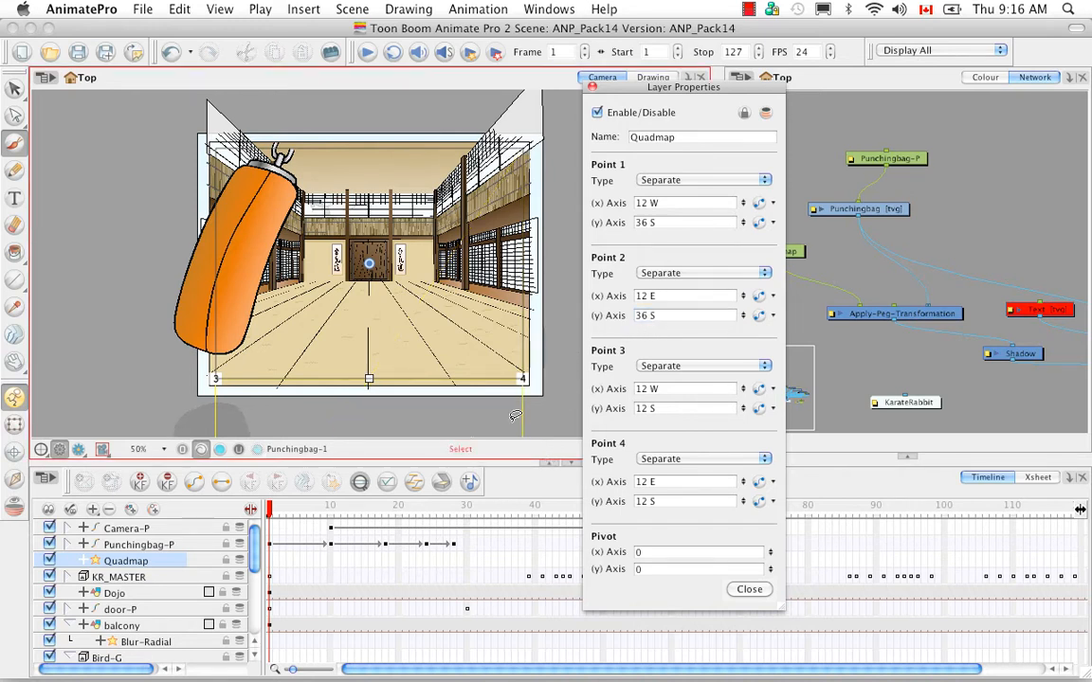
# Step: Transform the Quadmap: edge 3–4 to about 7.9 S, point 1 to about 8.9 W, 16.3 S, and point 2 to about 16.9 E, 16.4 S
pyautogui.press('2')
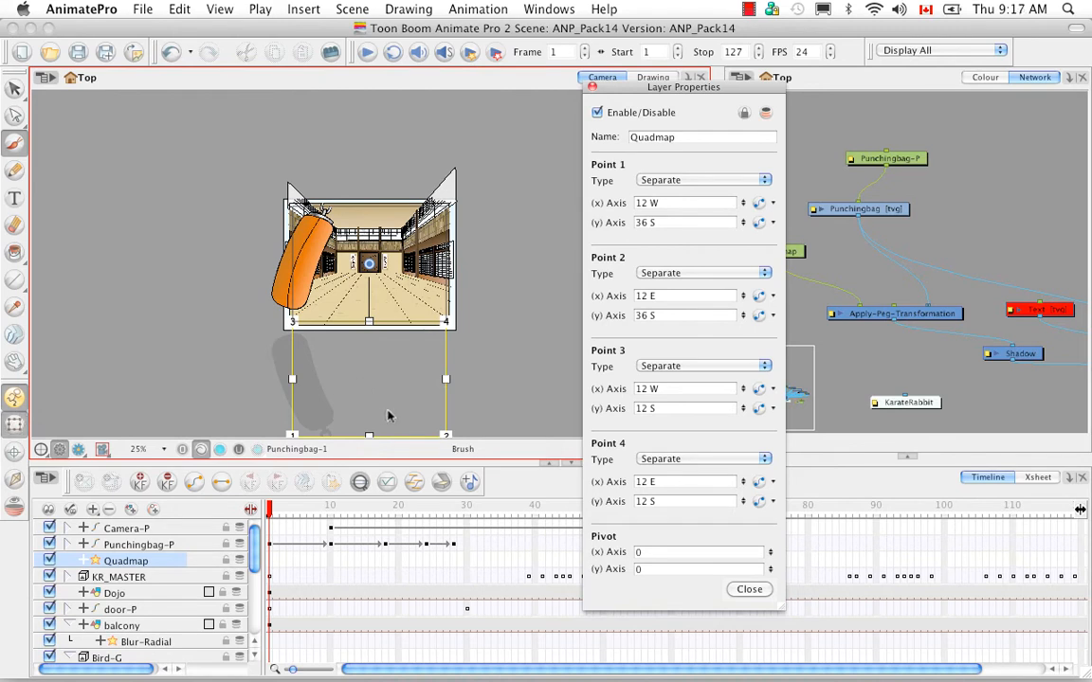
pyautogui.hotkey('shift', 't')
pyautogui.press('space')
pyautogui.moveTo(374, 415); pyautogui.dragTo(362, 327)
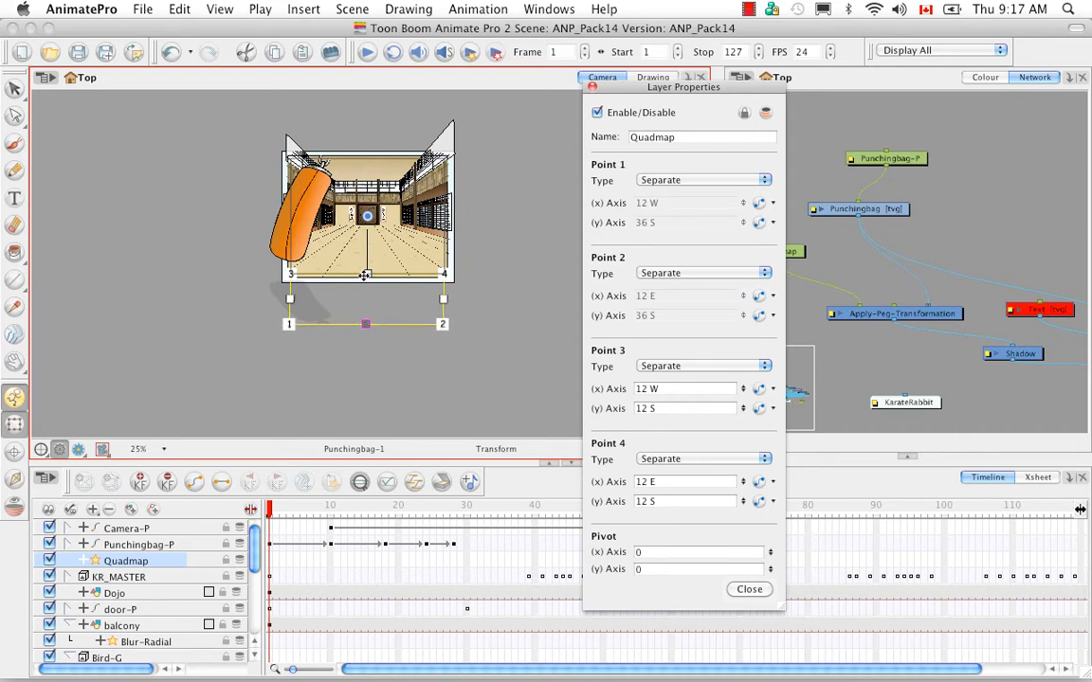
pyautogui.moveTo(365, 275); pyautogui.dragTo(365, 256)
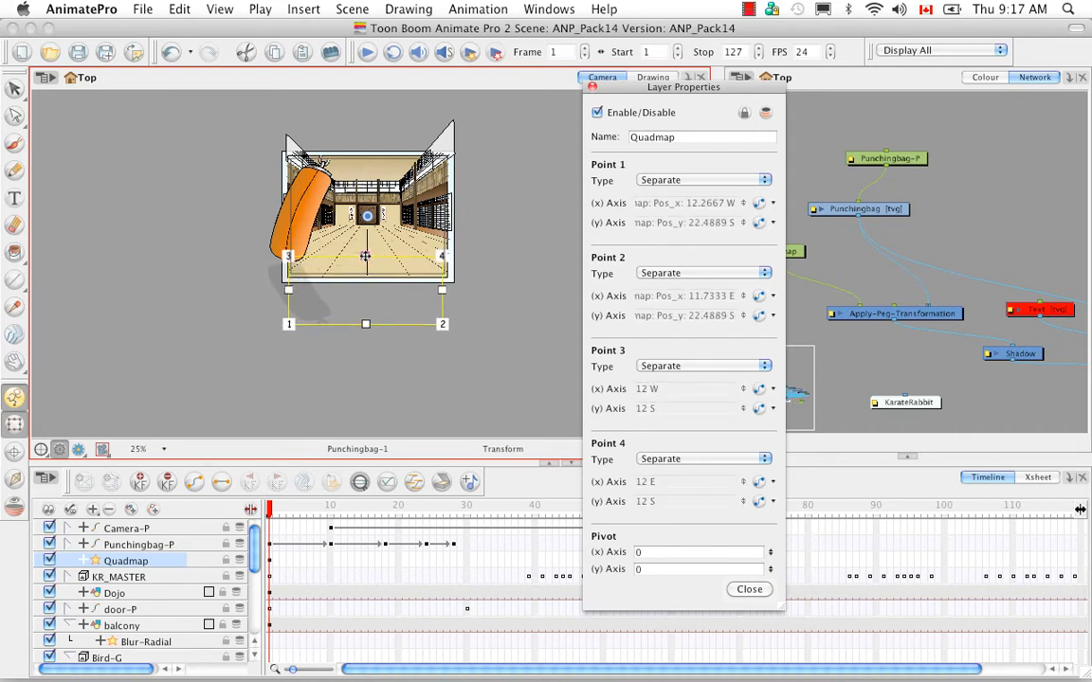
pyautogui.moveTo(366, 324); pyautogui.dragTo(366, 300)
pyautogui.moveTo(443, 300); pyautogui.dragTo(477, 296)
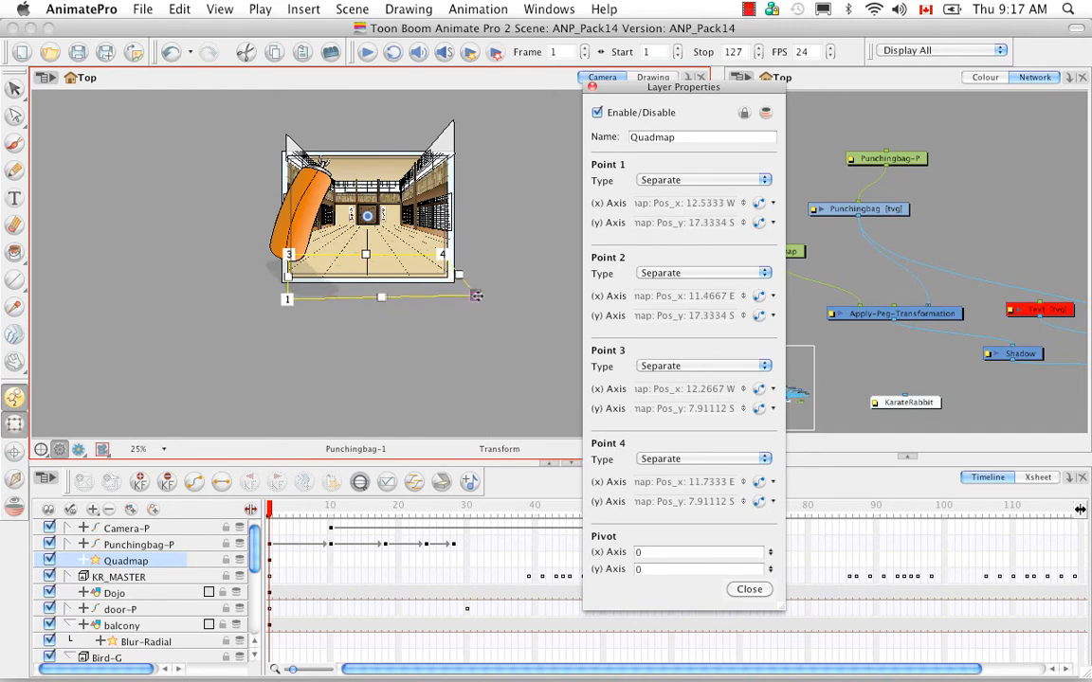
pyautogui.moveTo(287, 300); pyautogui.dragTo(310, 294)
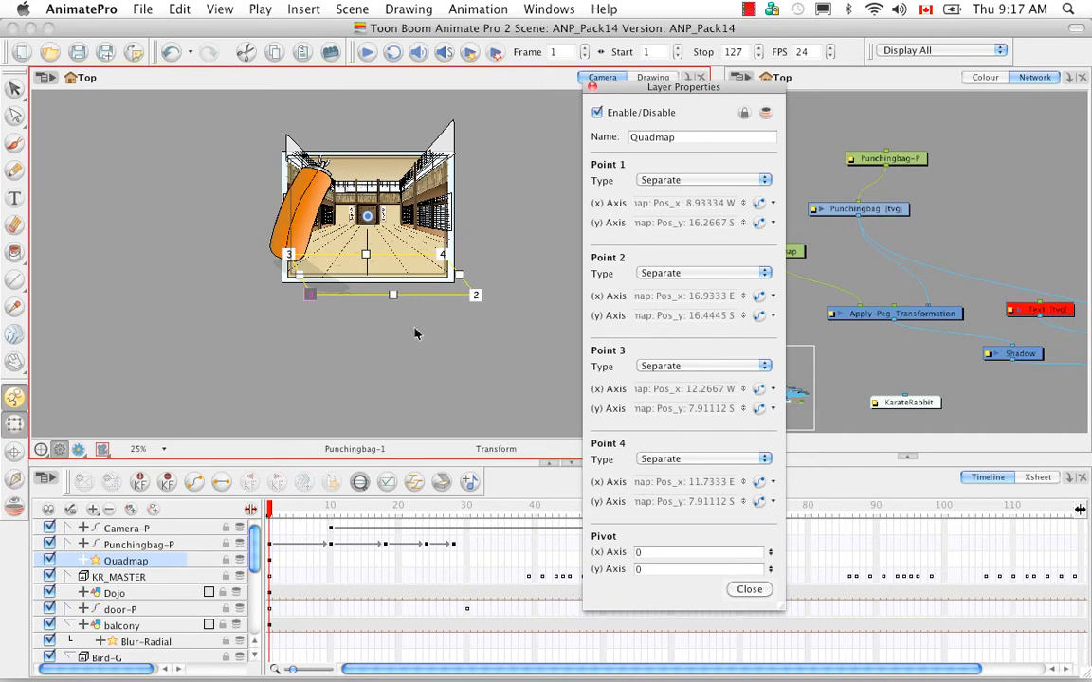
# Step: Close the Quadmap properties and play the scene in the reset Camera view to check the punching bag's shadow
pyautogui.click(592, 87)
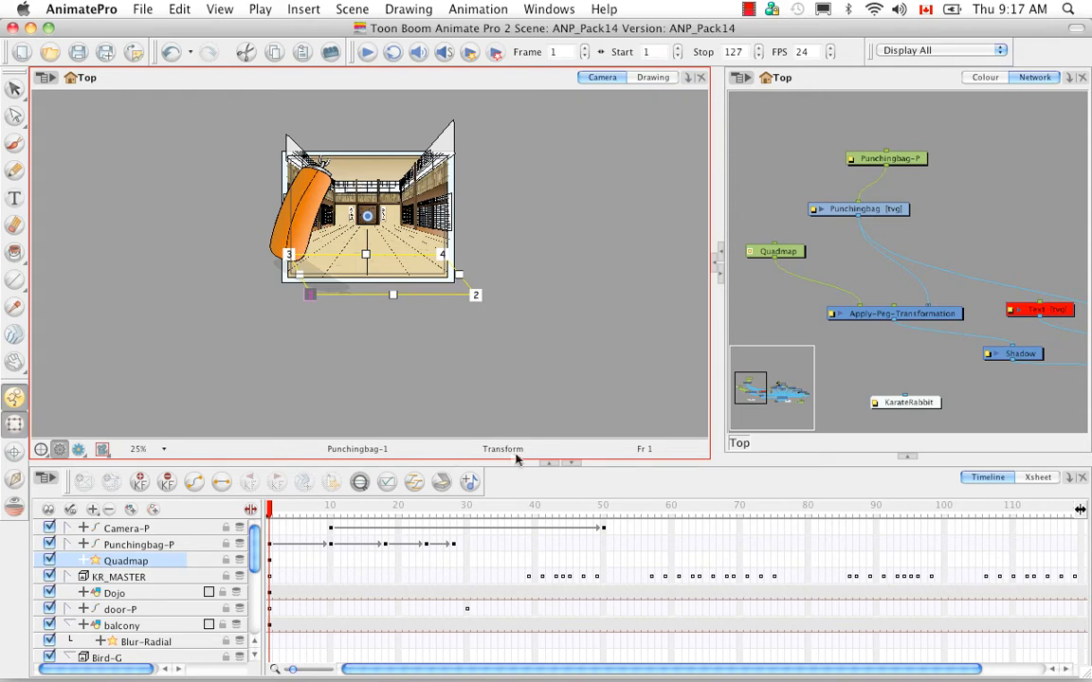
pyautogui.hotkey('shift', 'm')
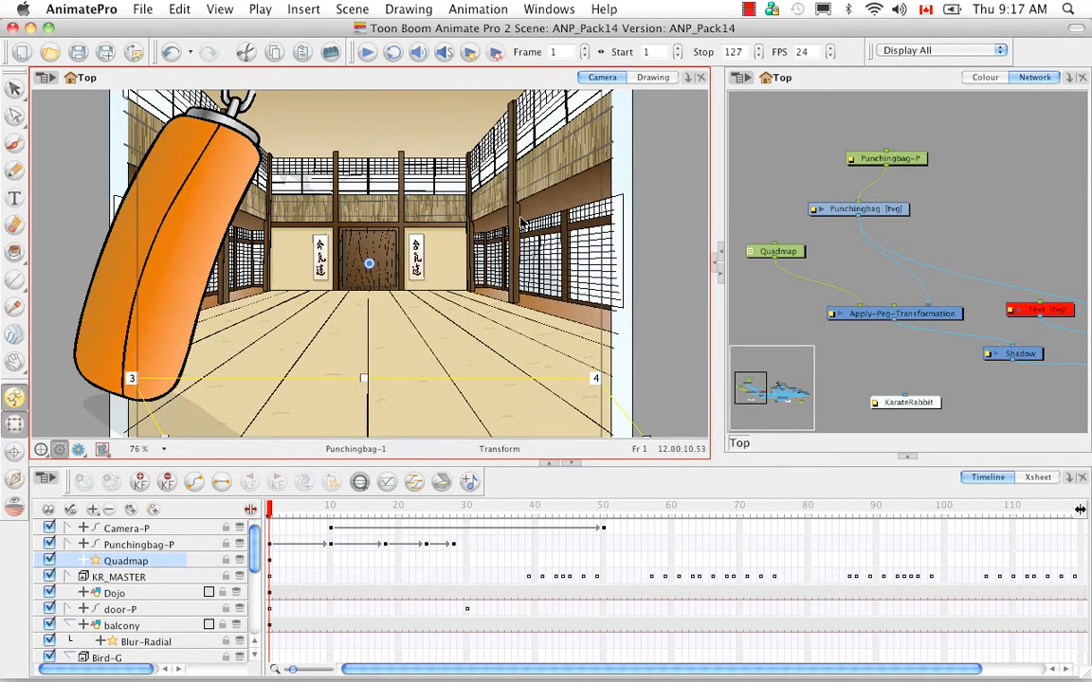
pyautogui.click(368, 53)
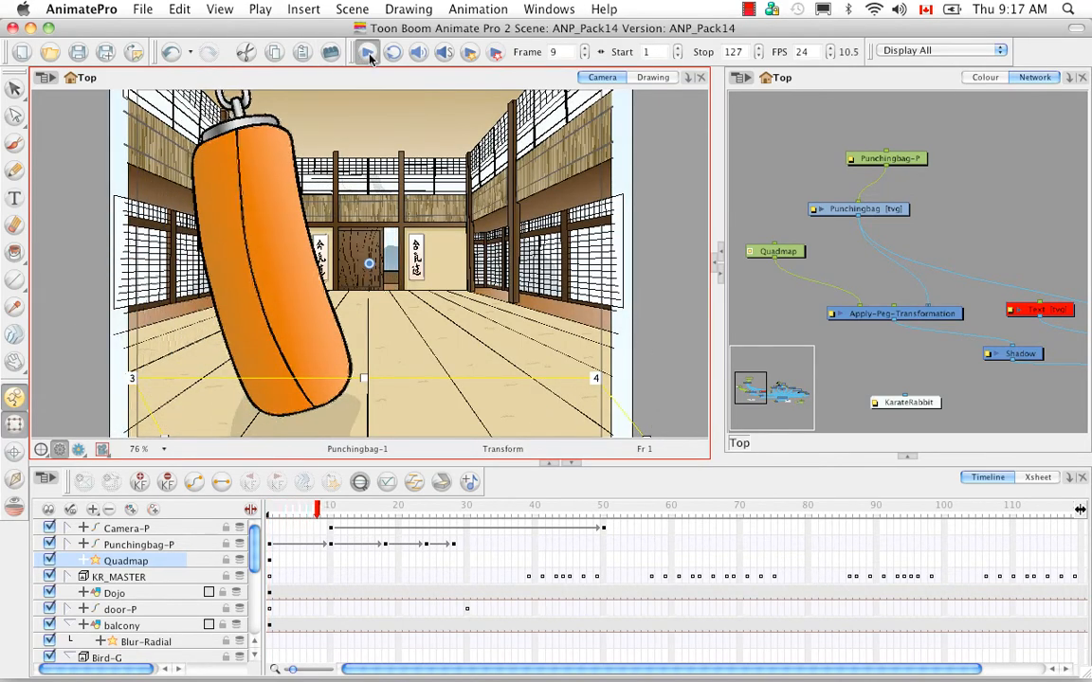
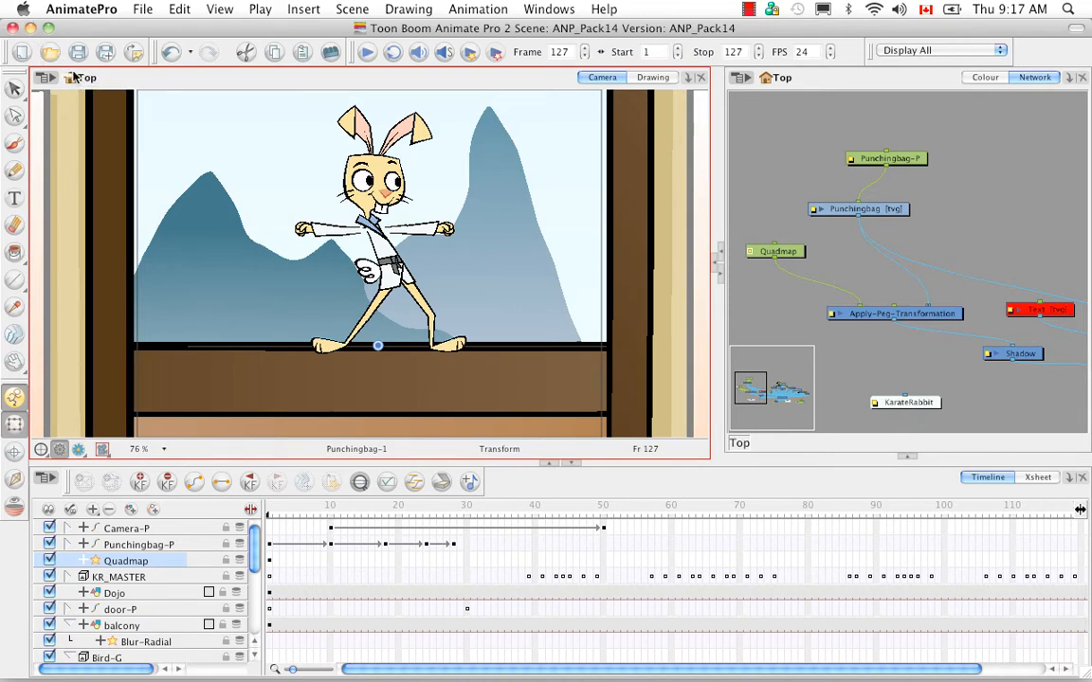
# Step: Switch to Toon Boom Animate 2, start opening another scene and save the changes to ANI_Pack14
pyautogui.moveTo(773, 653)
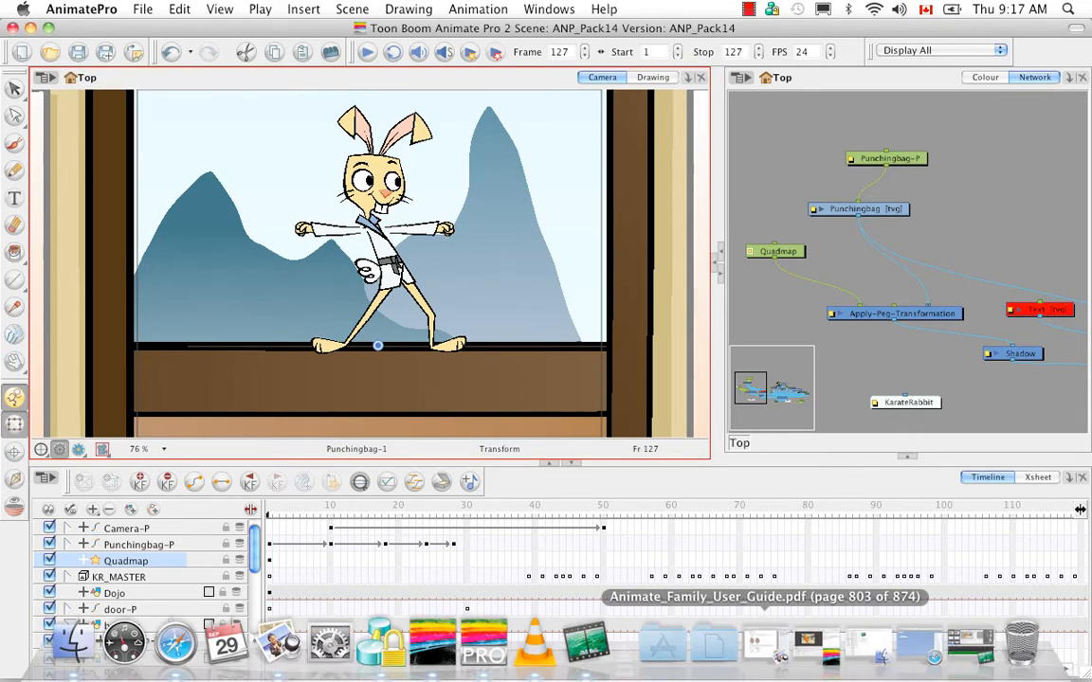
pyautogui.click(828, 647)
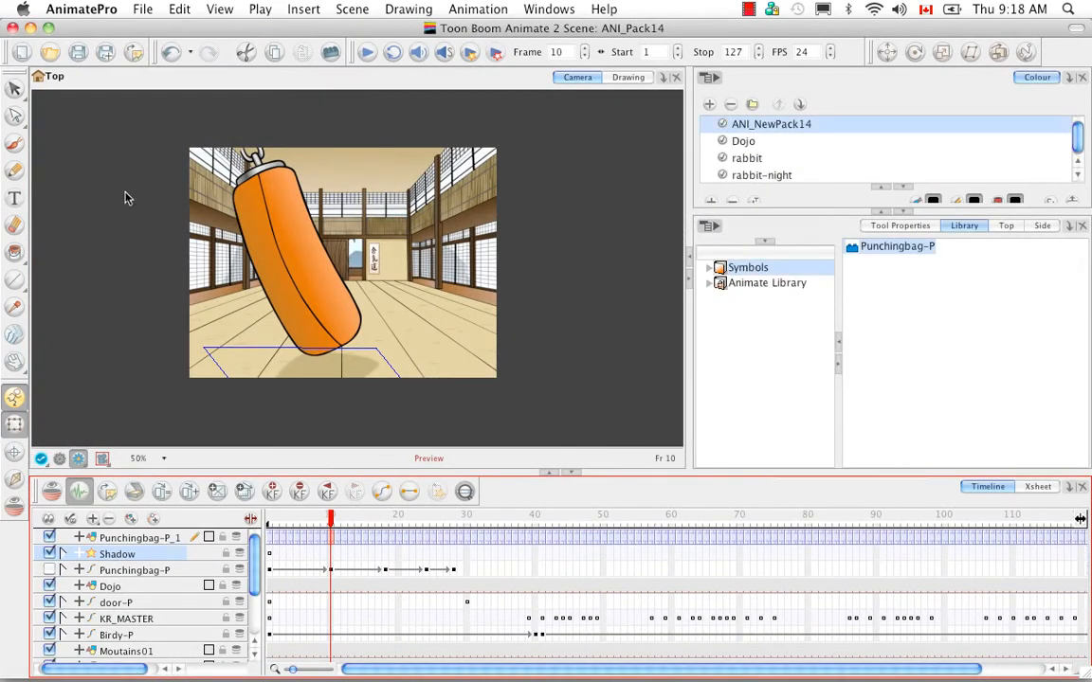
pyautogui.click(54, 55)
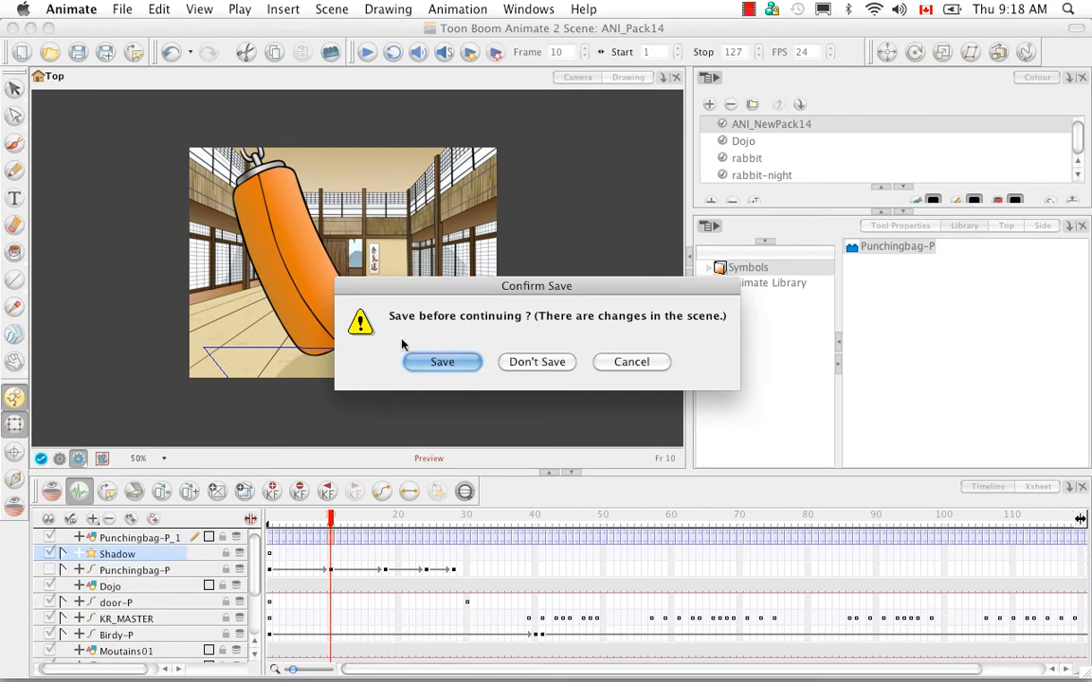
pyautogui.click(442, 363)
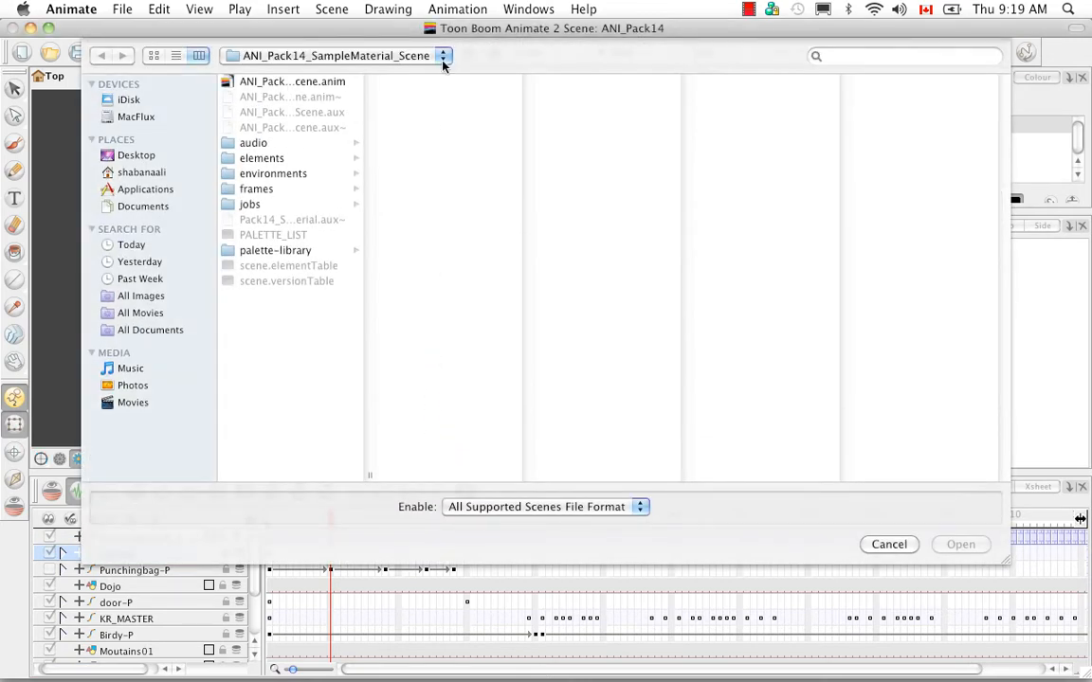
# Step: Open the ANP_Pack20.anim scene from the ANP_Pack20 folder inside Pack21, and dismiss the unsupported effects notice
pyautogui.click(442, 59)
pyautogui.click(418, 84)
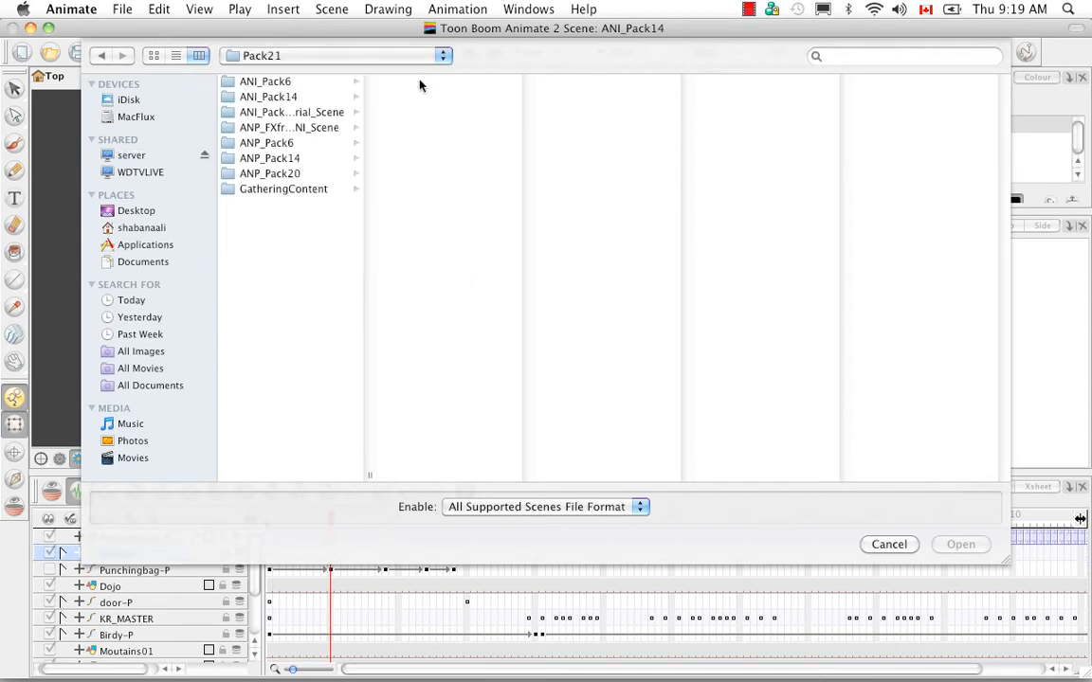
pyautogui.click(290, 177)
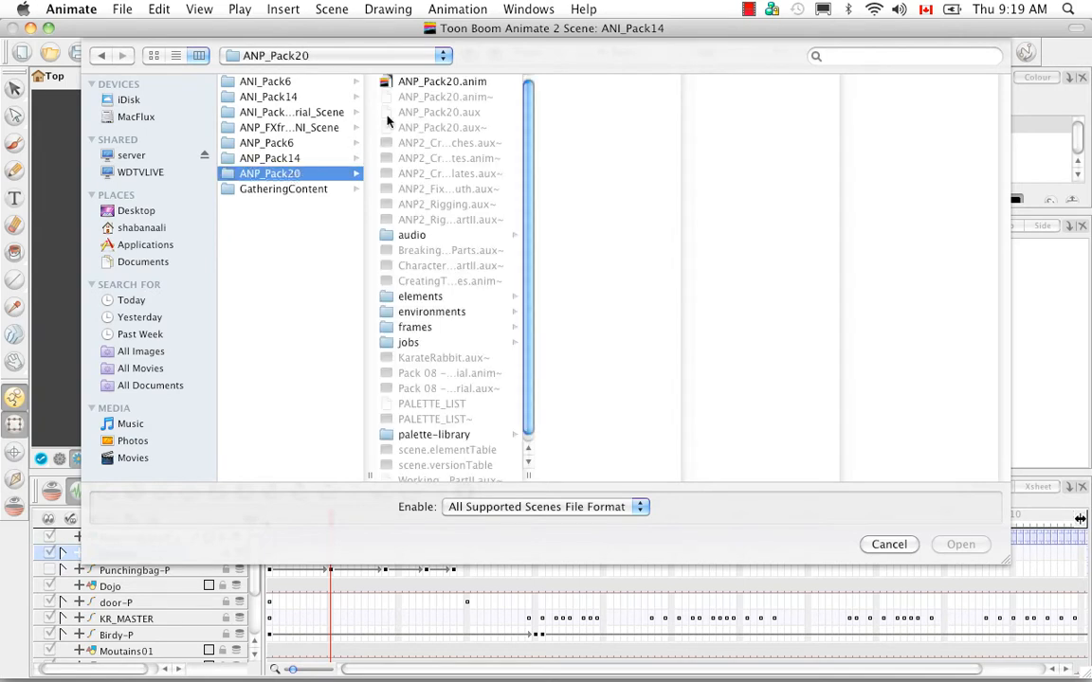
pyautogui.click(433, 83)
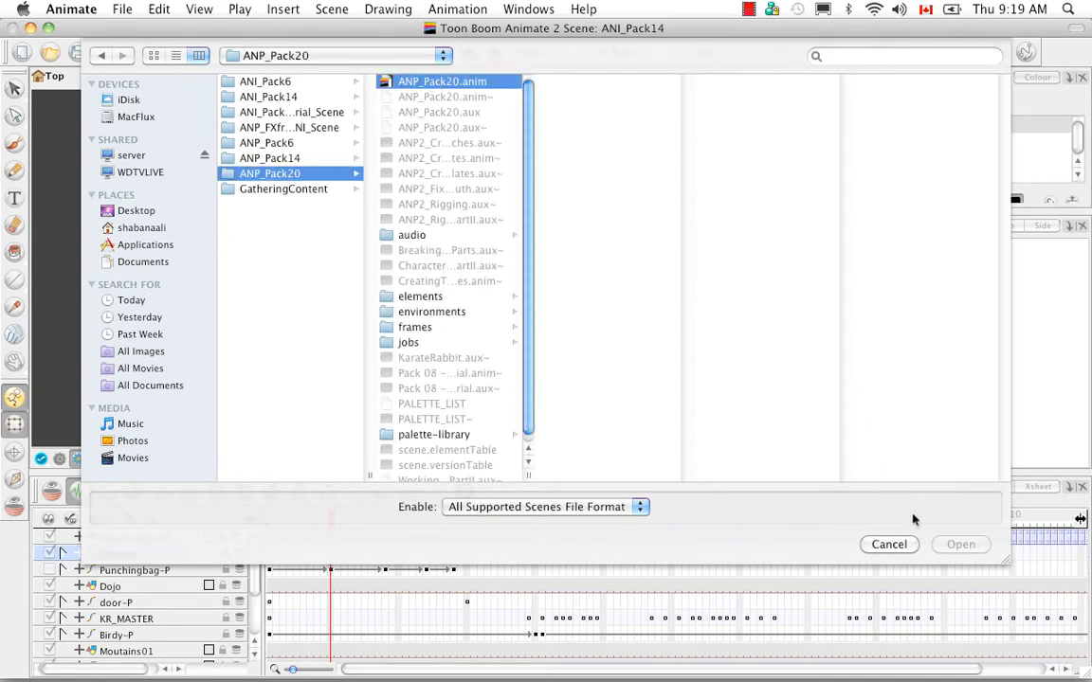
pyautogui.click(961, 545)
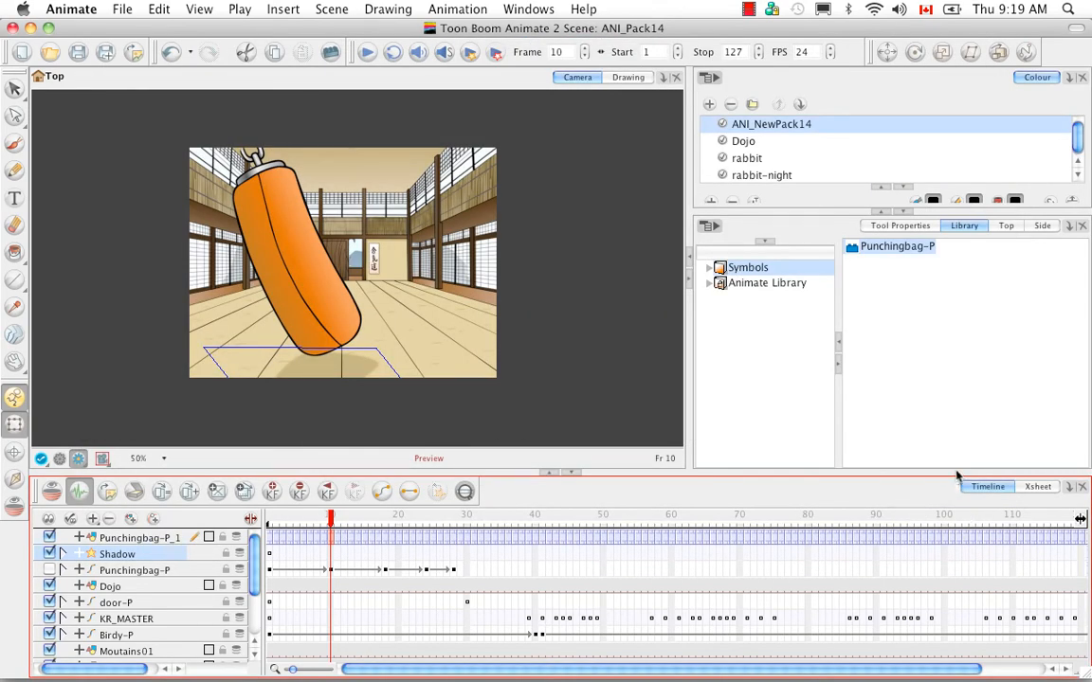
pyautogui.press('super+f')
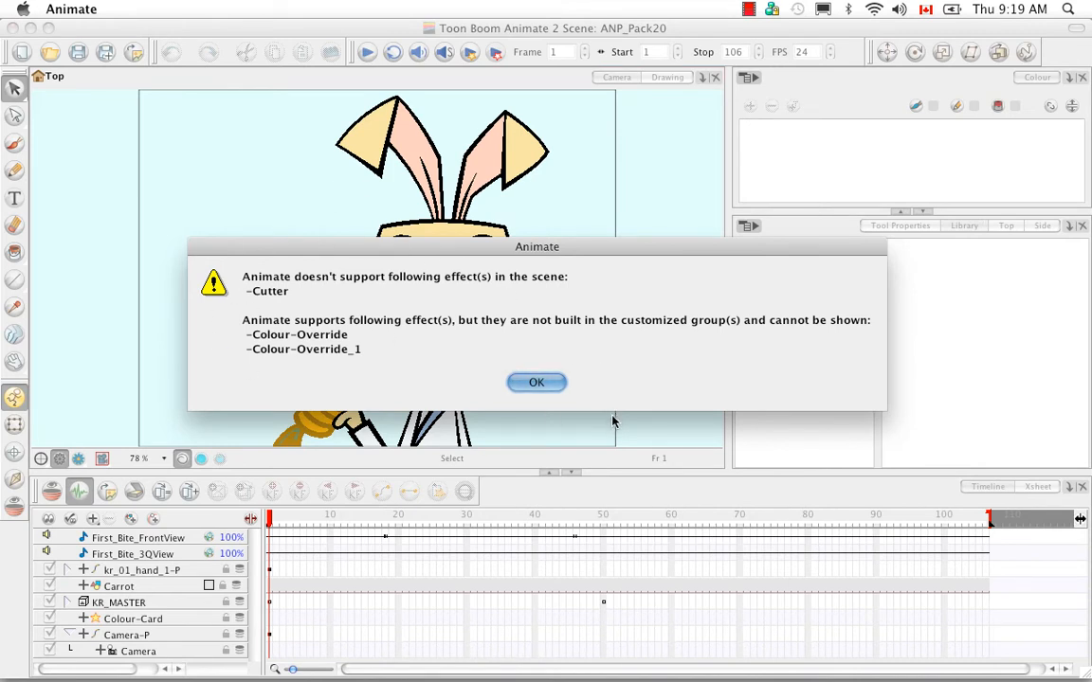
pyautogui.click(544, 384)
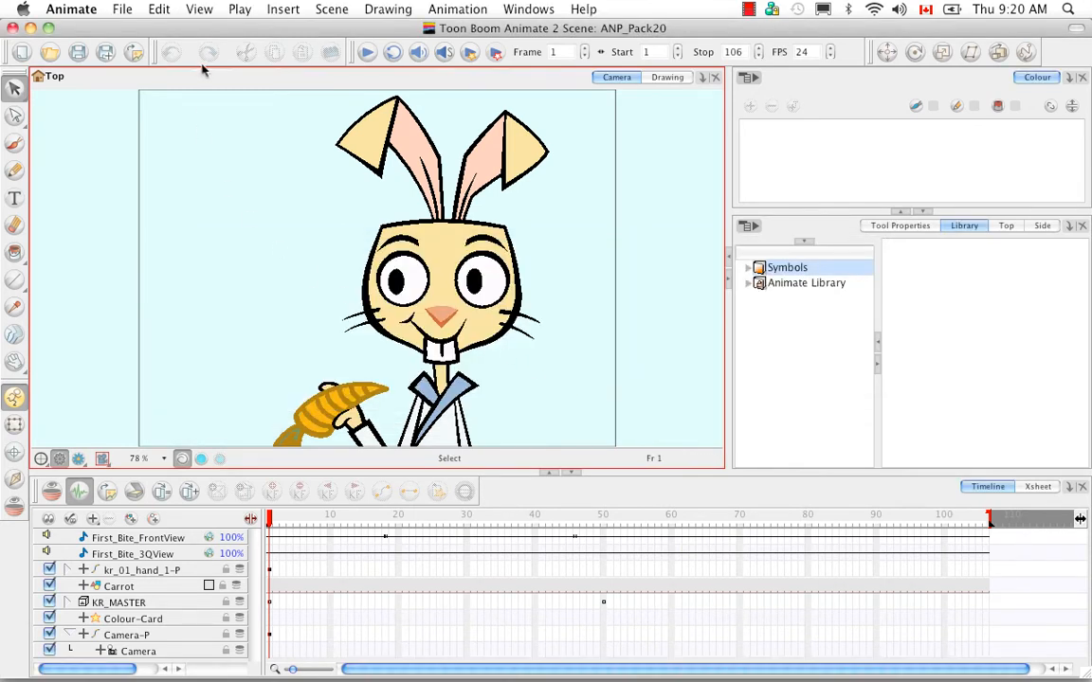
# Step: Save a copy of the scene as ANI_Pack20 in the Pack21 folder
pyautogui.click(126, 11)
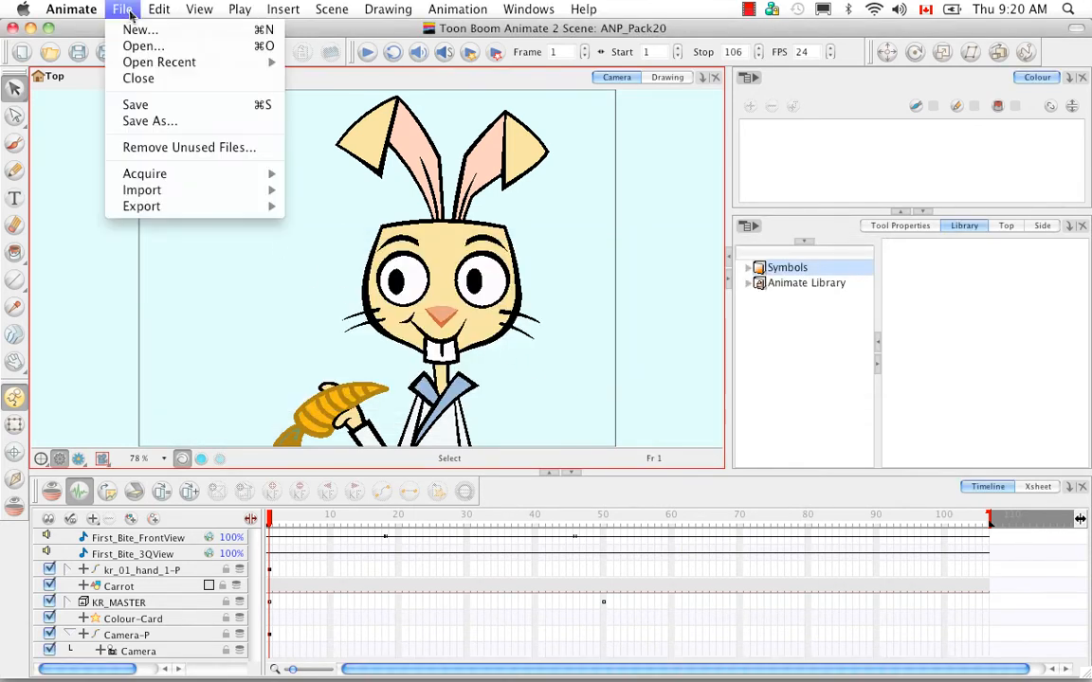
pyautogui.click(157, 124)
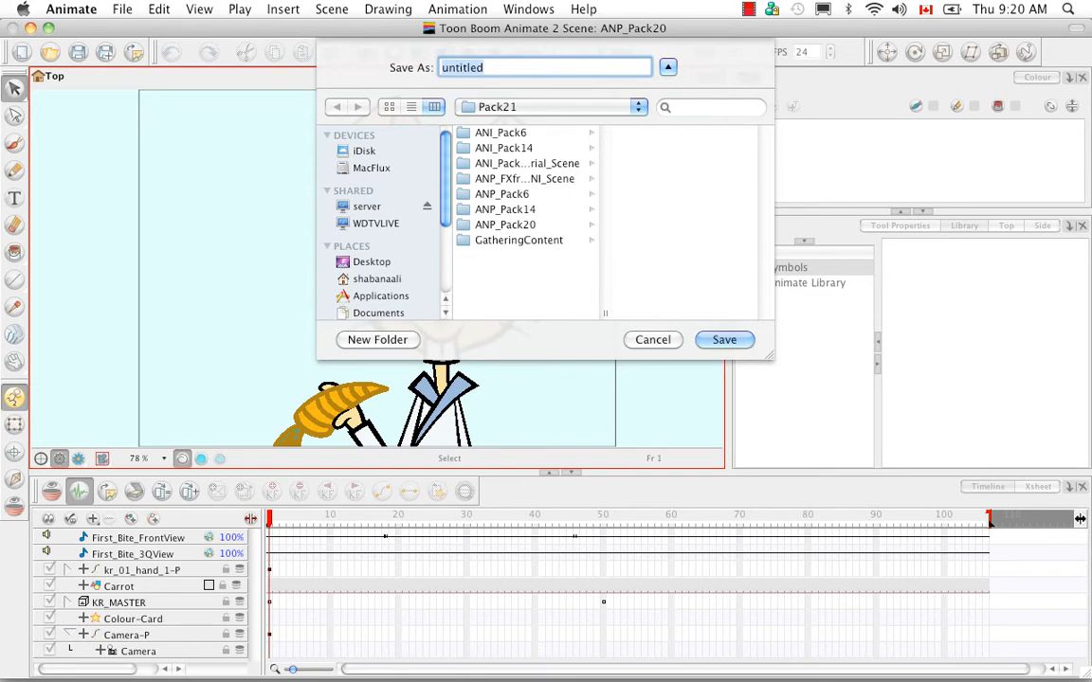
pyautogui.write('ANI_PA')
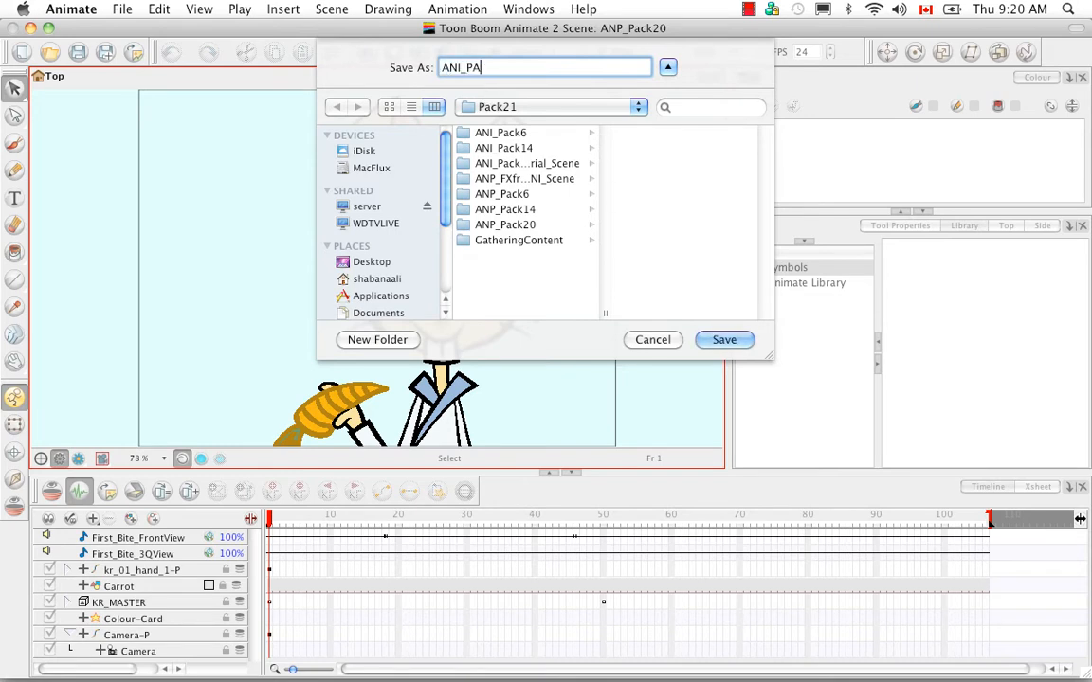
pyautogui.press('BackSpace')
pyautogui.write('ack20')
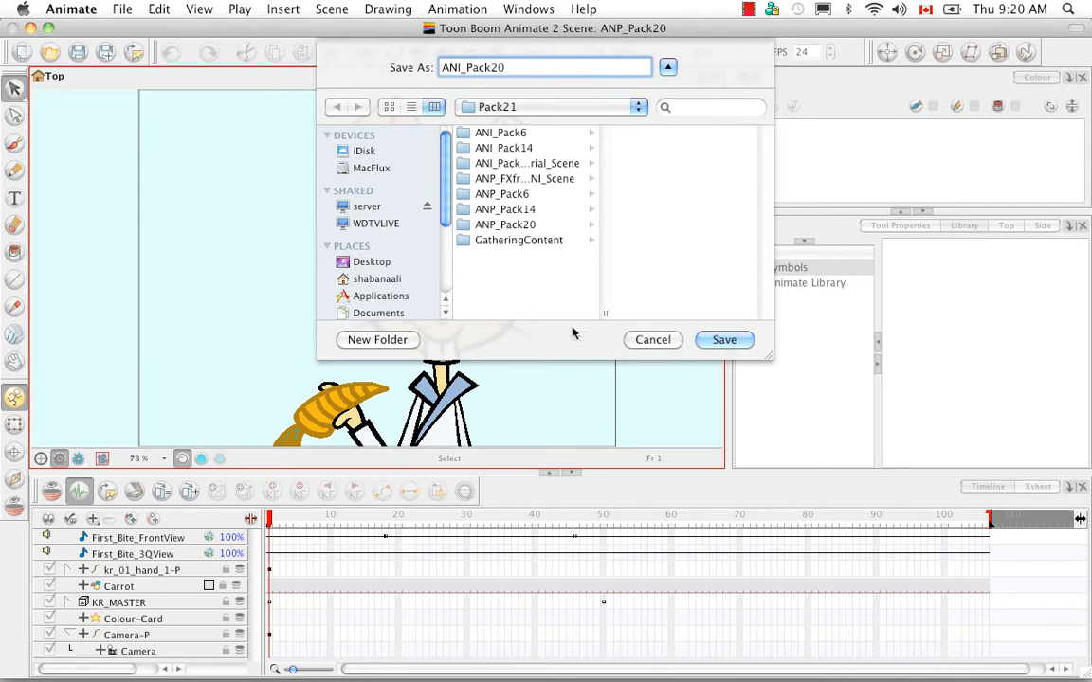
pyautogui.click(730, 339)
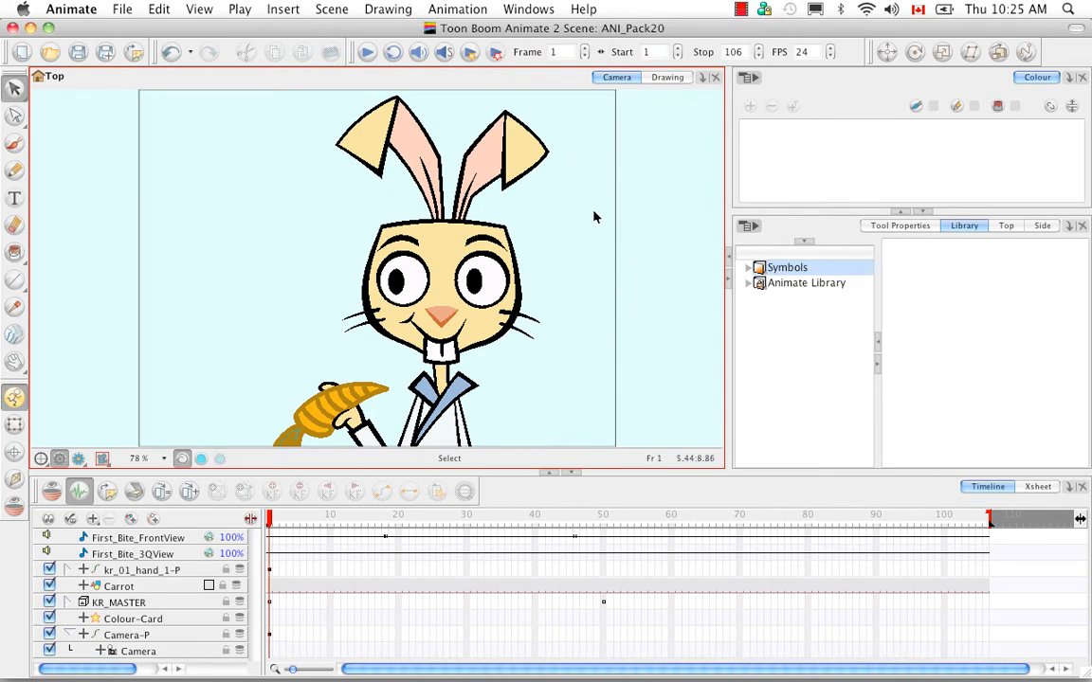
# Step: Enable sound, play the rabbit scene through, and return to frame 1
pyautogui.click(418, 54)
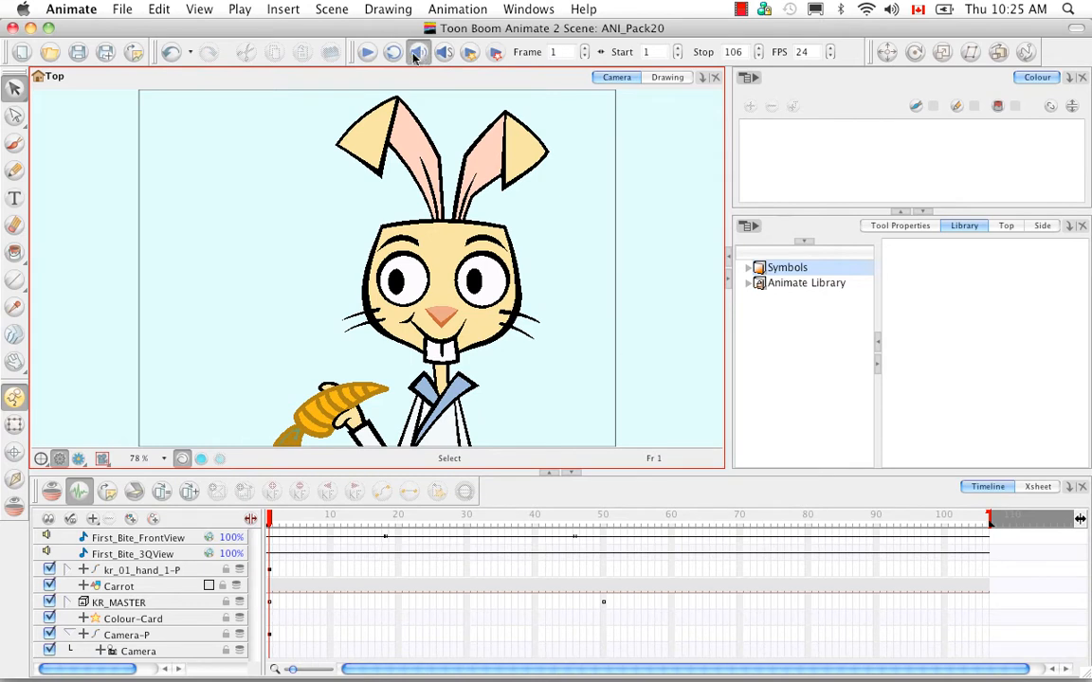
pyautogui.click(369, 55)
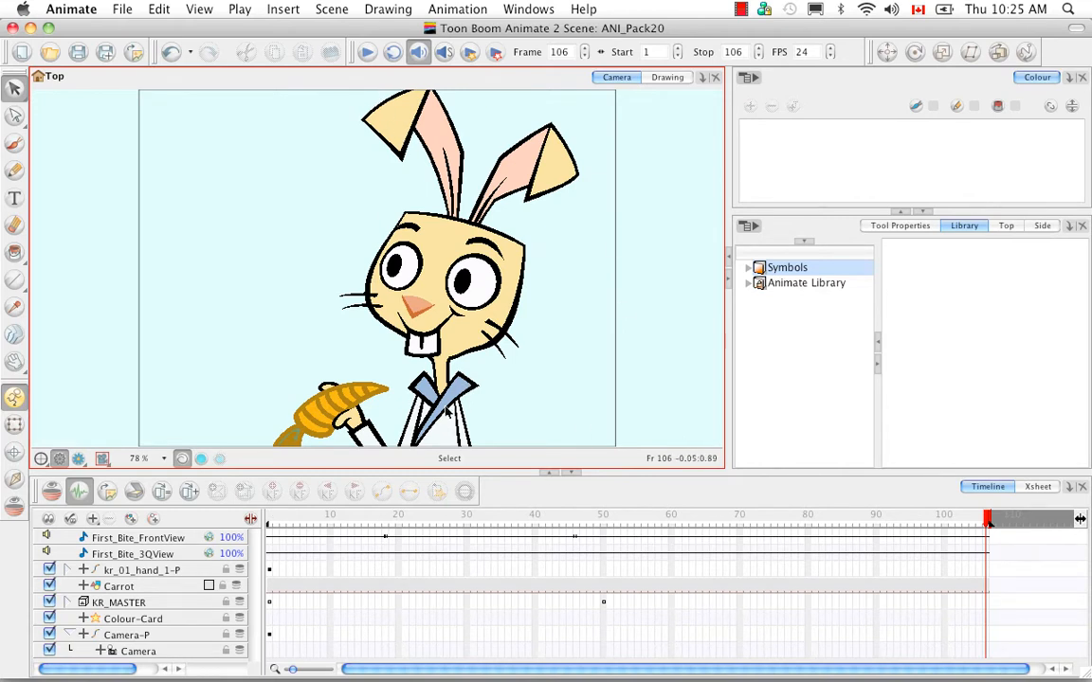
pyautogui.click(268, 518)
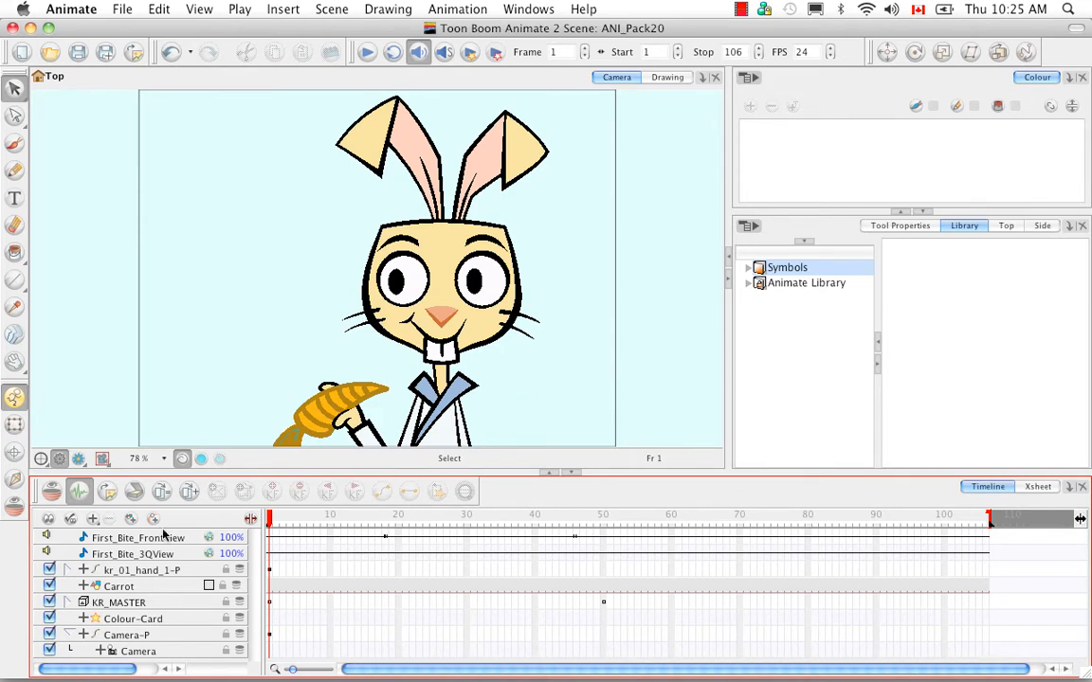
# Step: Add a Highlight effect layer with its mask above the Camera-P layer in the timeline
pyautogui.click(93, 519)
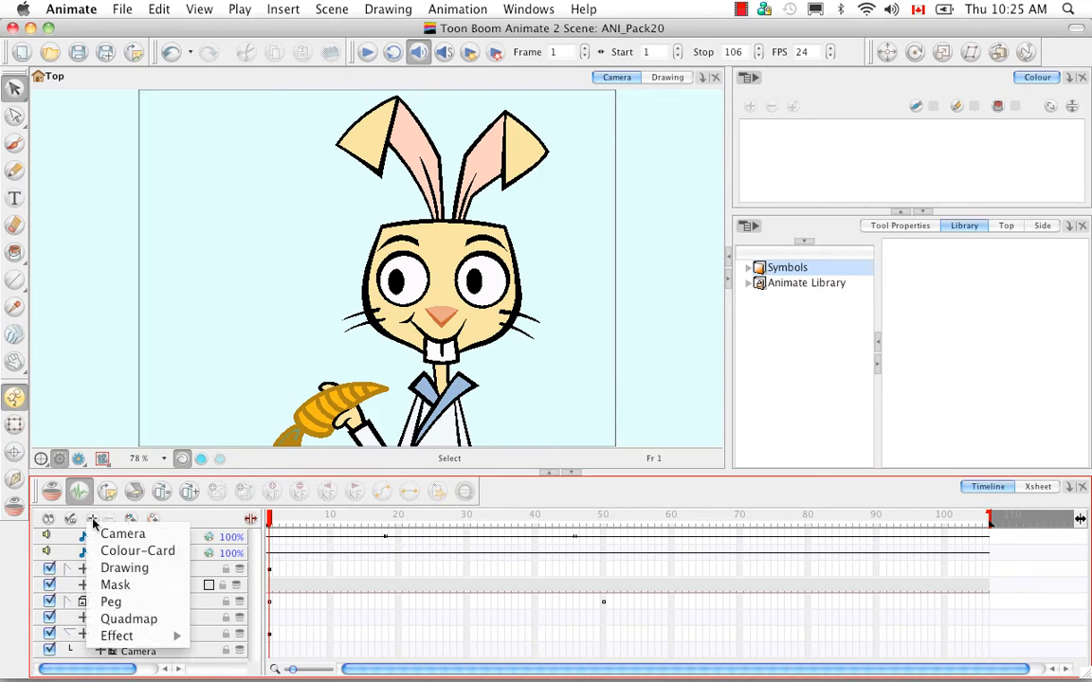
pyautogui.moveTo(107, 637)
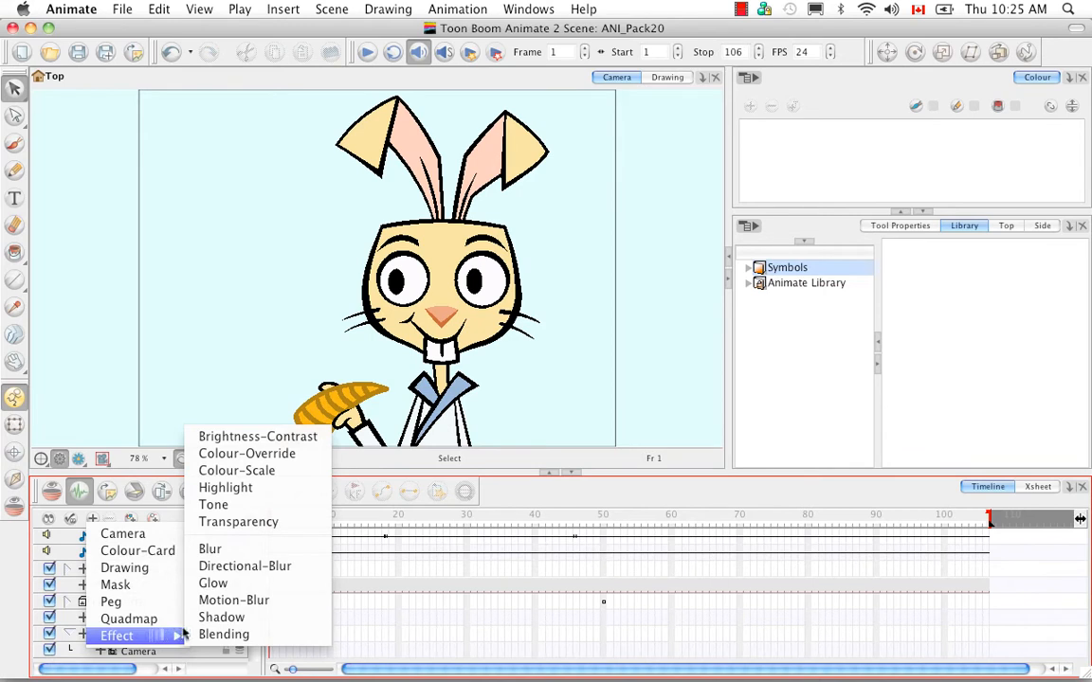
pyautogui.click(195, 489)
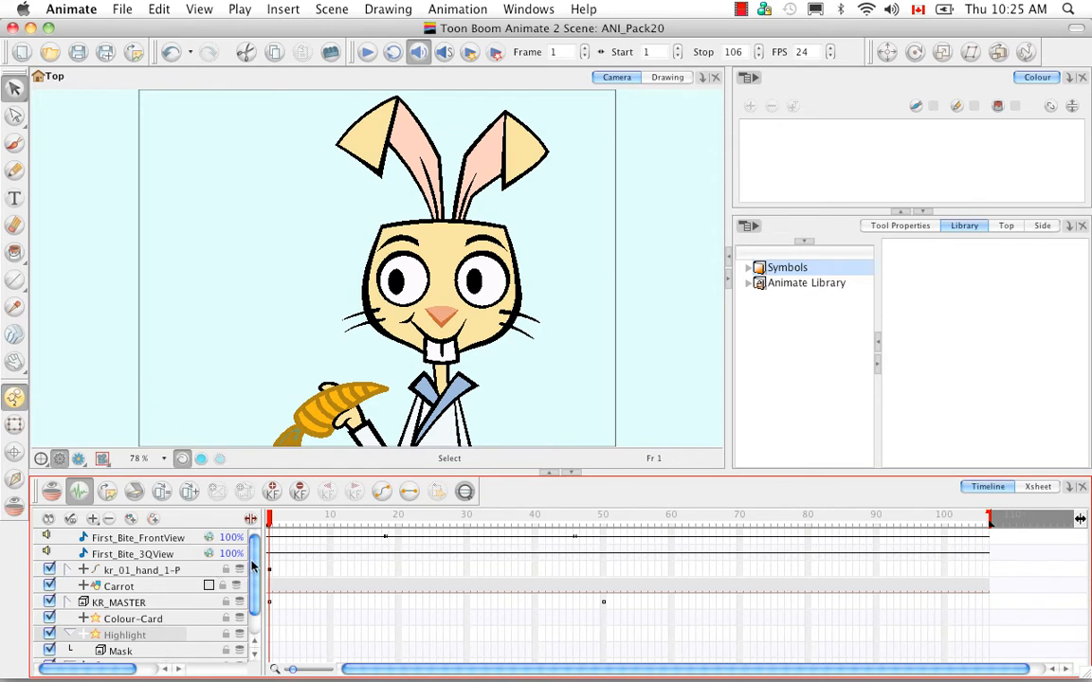
pyautogui.scroll(-2, 256, 594)
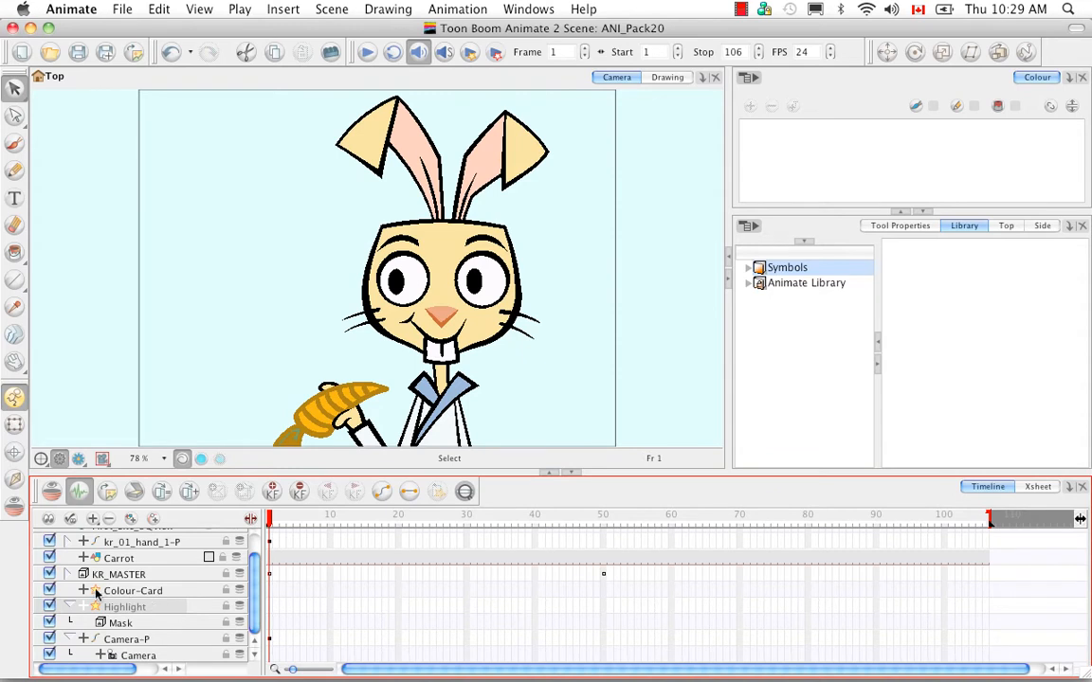
pyautogui.moveTo(134, 597); pyautogui.dragTo(119, 647)
pyautogui.moveTo(188, 633); pyautogui.dragTo(151, 609)
# Step: Add a drawing layer above the Highlight effect and name it Highlight_Matte
pyautogui.click(131, 521)
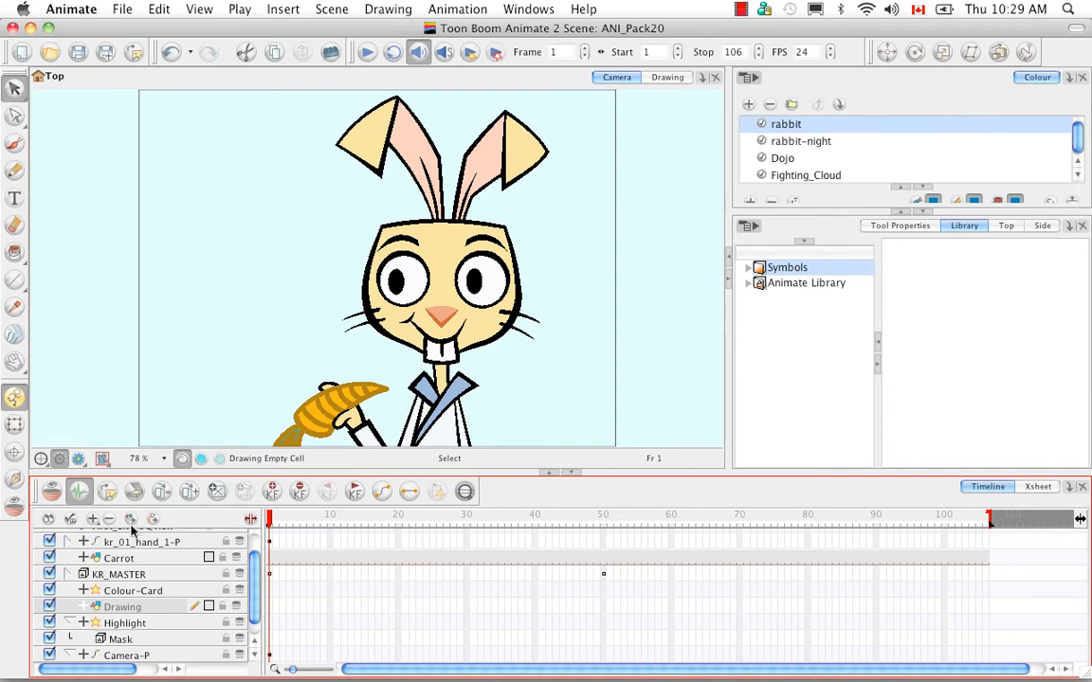
pyautogui.doubleClick(132, 608)
pyautogui.press('BackSpace')
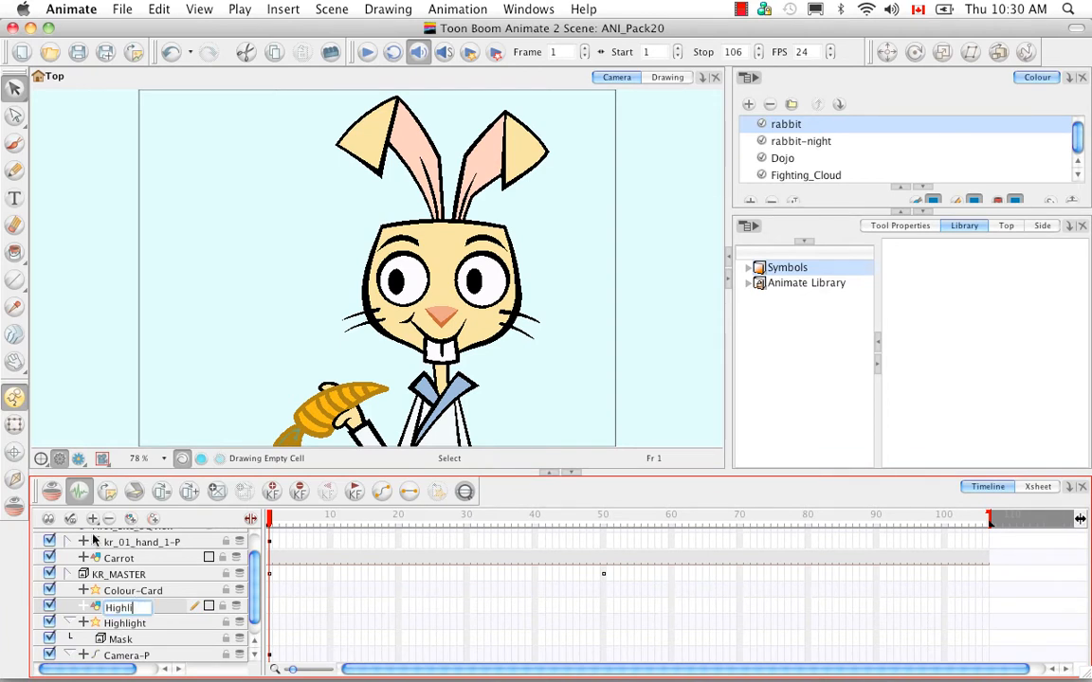
pyautogui.write('Highlight_MAtte')
pyautogui.press('BackSpace')
pyautogui.press('BackSpace')
pyautogui.press('BackSpace')
pyautogui.press('BackSpace')
pyautogui.write('atte')
pyautogui.press('Return')
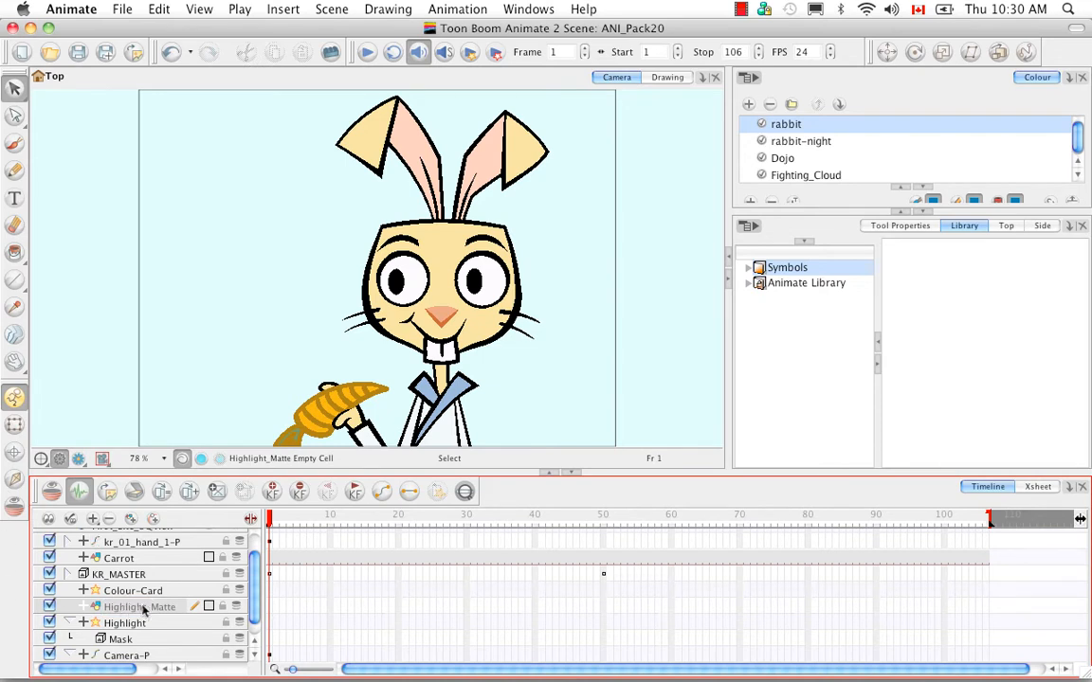
# Step: Show the Highlight_Matte layer in the Drawing view with the light table on, framed on the rabbit's head
pyautogui.click(668, 78)
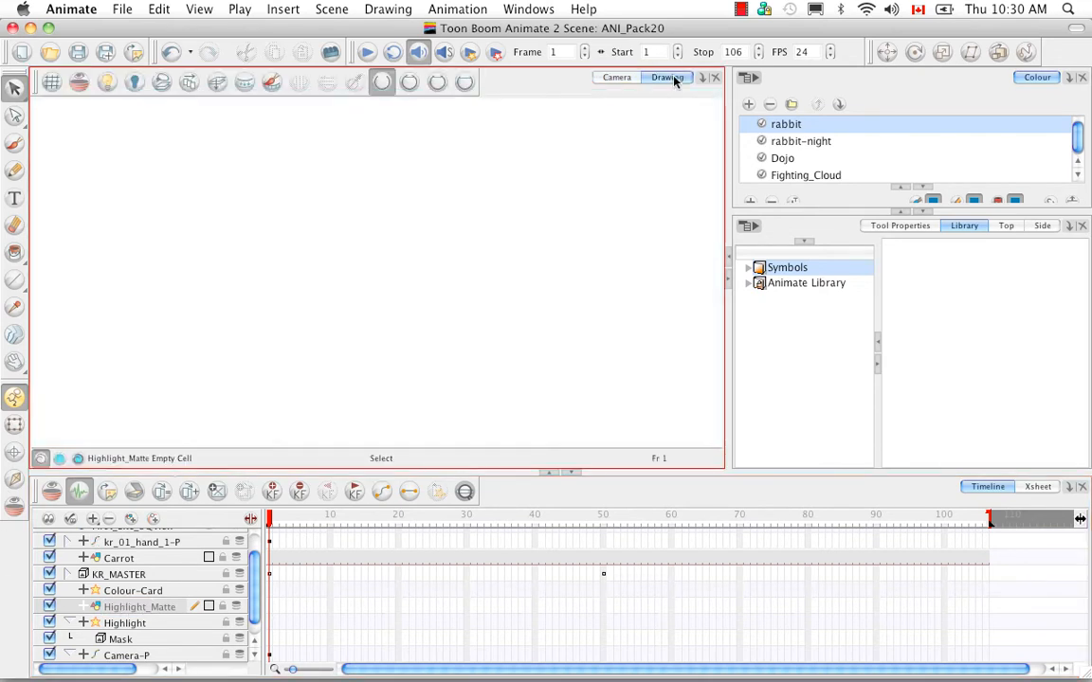
pyautogui.click(109, 82)
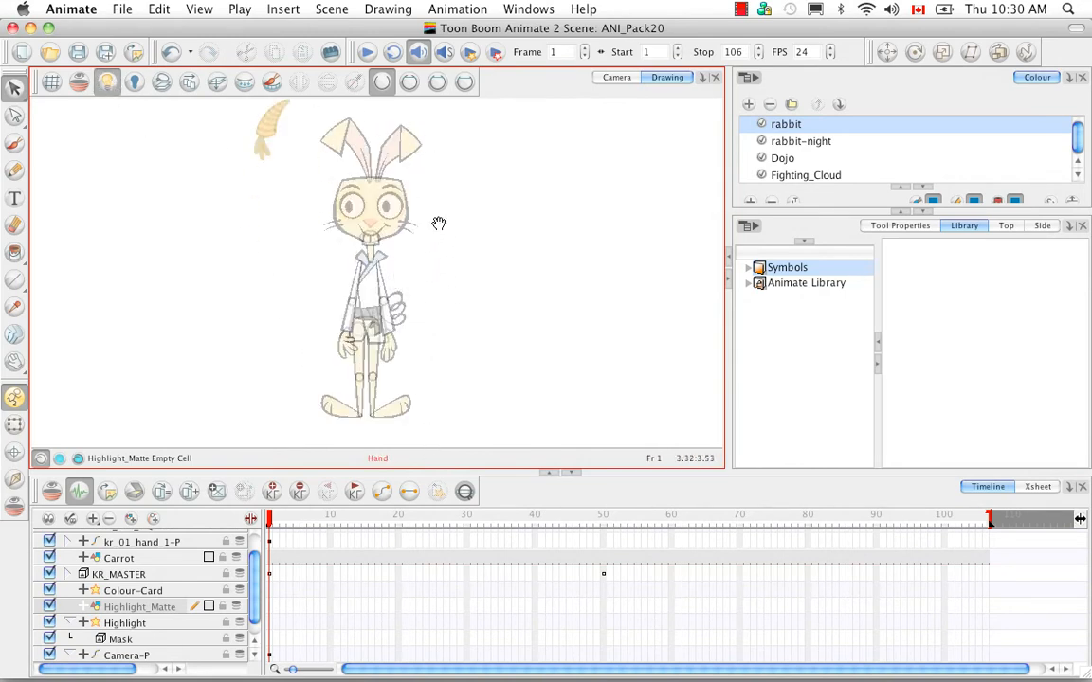
pyautogui.moveTo(439, 224)
pyautogui.mouseDown()
pyautogui.moveTo(443, 313)
pyautogui.moveTo(437, 303)
pyautogui.mouseUp()
pyautogui.scroll(5, 389, 254)
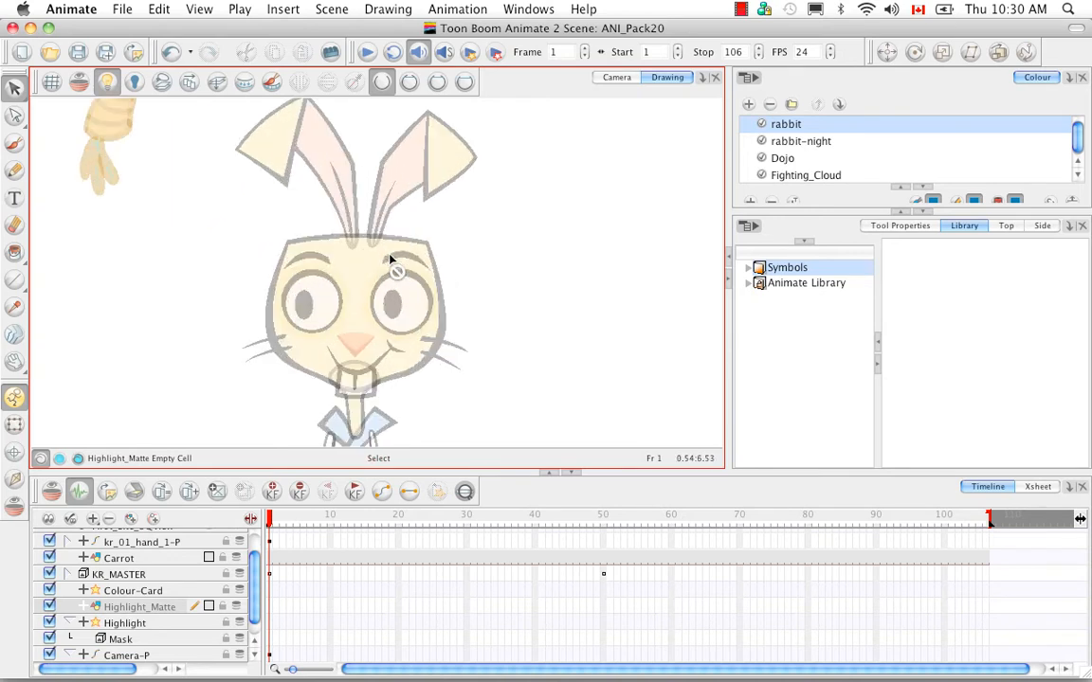
pyautogui.press('1')
pyautogui.moveTo(474, 280); pyautogui.dragTo(500, 293)
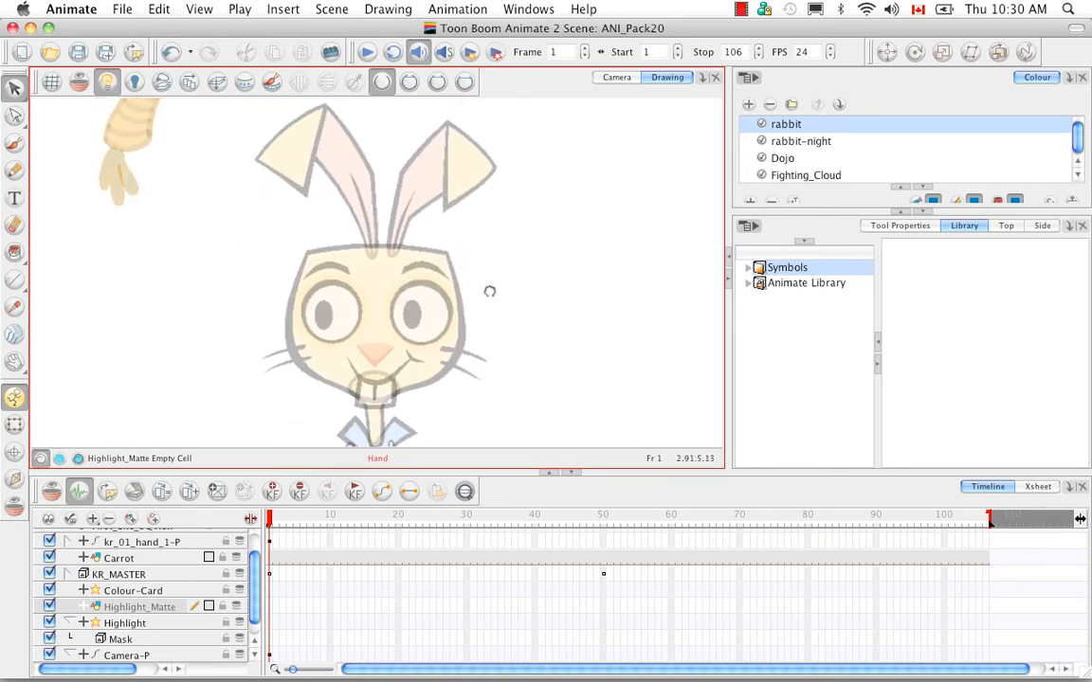
# Step: Choose the indicator swatch from the rabbit palette and set its alpha to 154
pyautogui.click(924, 212)
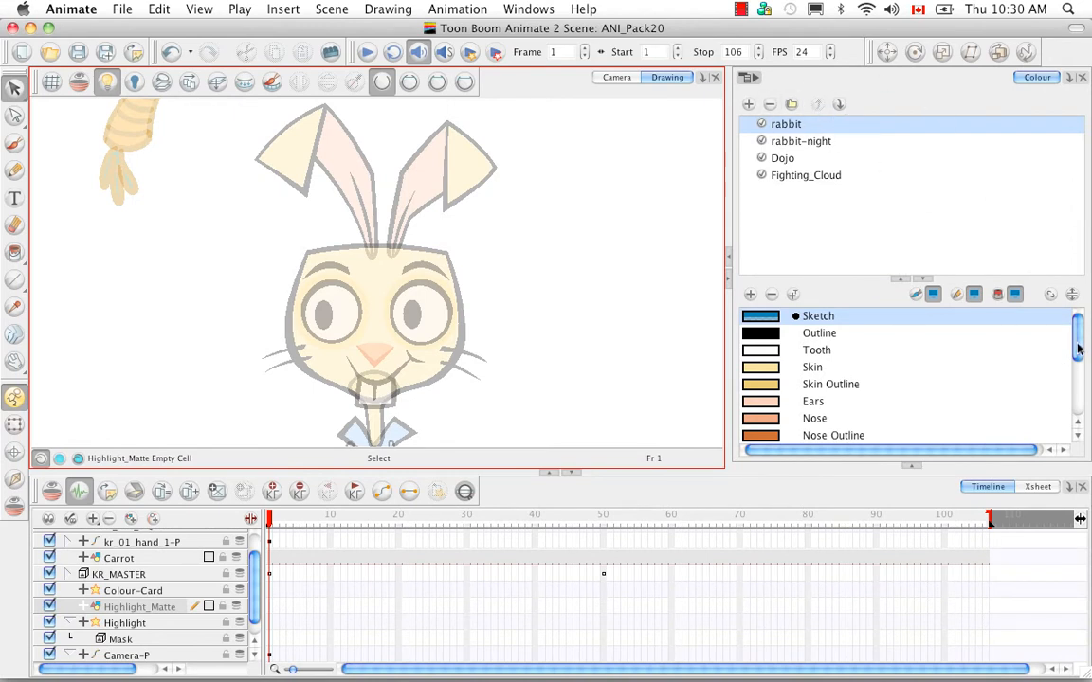
pyautogui.moveTo(1077, 350); pyautogui.dragTo(1077, 422)
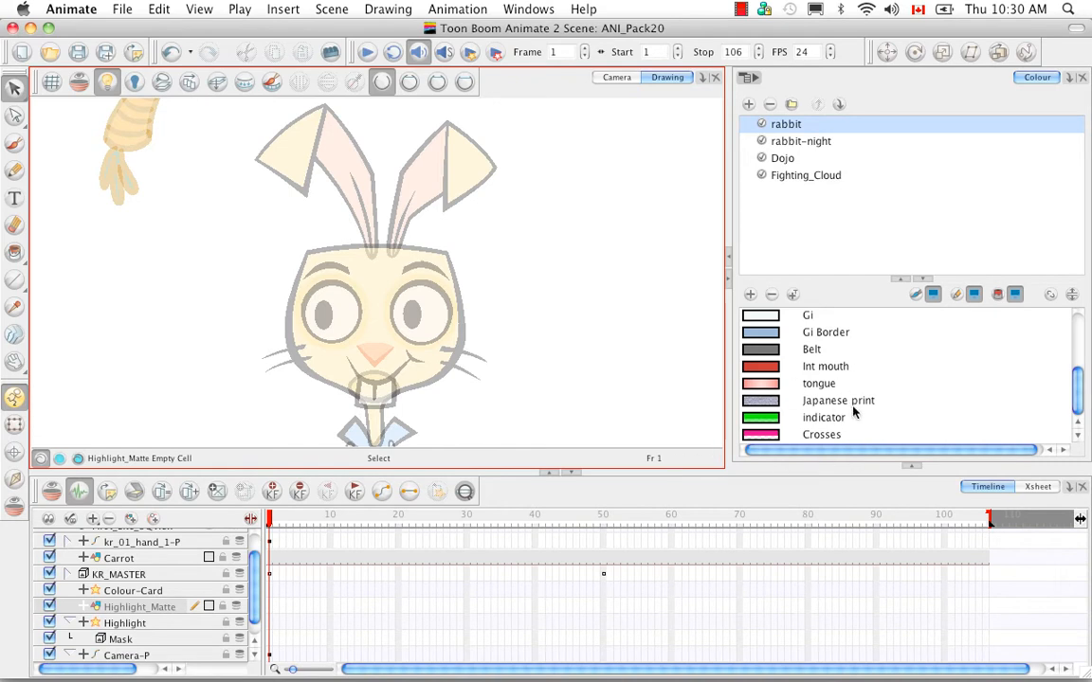
pyautogui.click(823, 418)
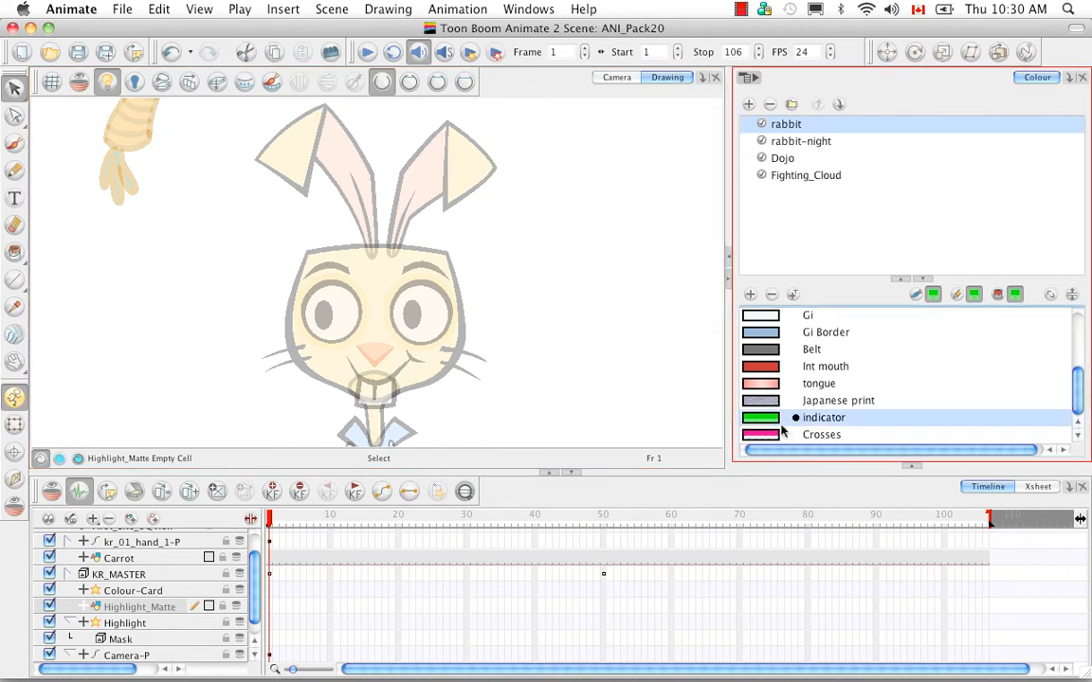
pyautogui.doubleClick(774, 423)
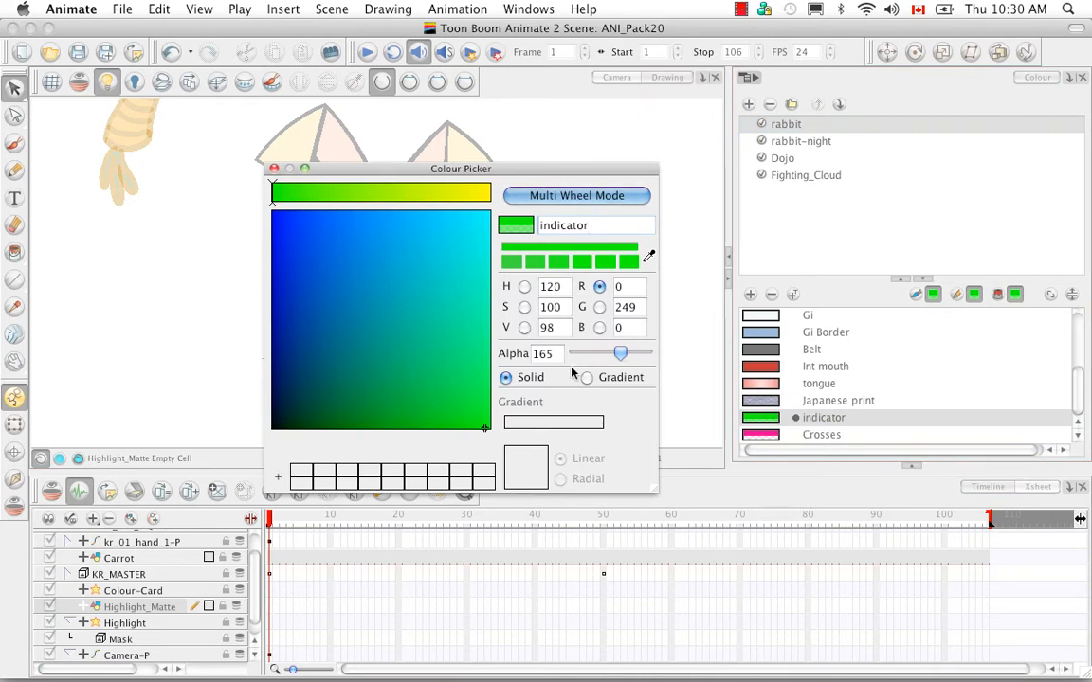
pyautogui.moveTo(617, 357); pyautogui.dragTo(614, 356)
pyautogui.click(273, 169)
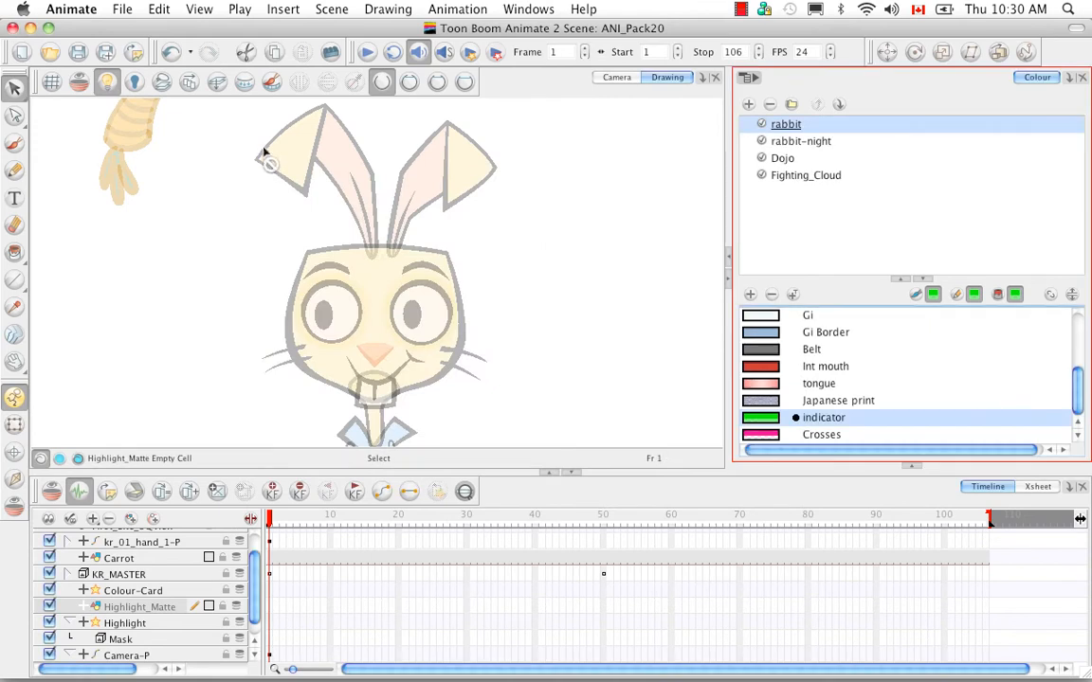
# Step: Test the Brush along the left side of the face, undo the stroke, and set the maximum brush size to 31.1
pyautogui.click(14, 142)
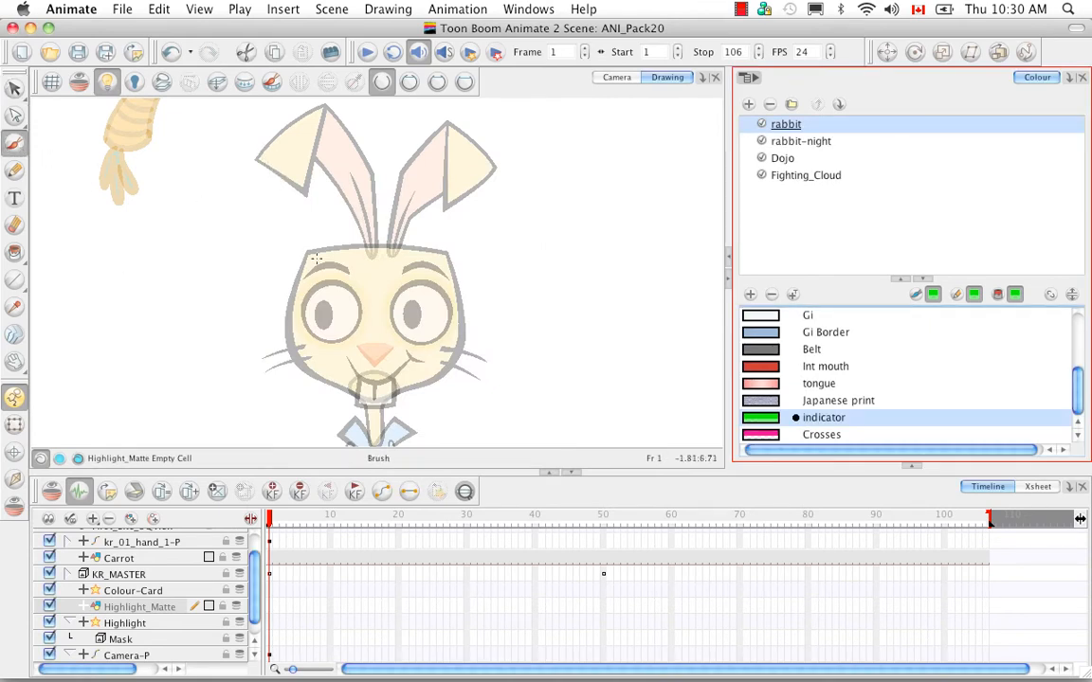
pyautogui.click(903, 281)
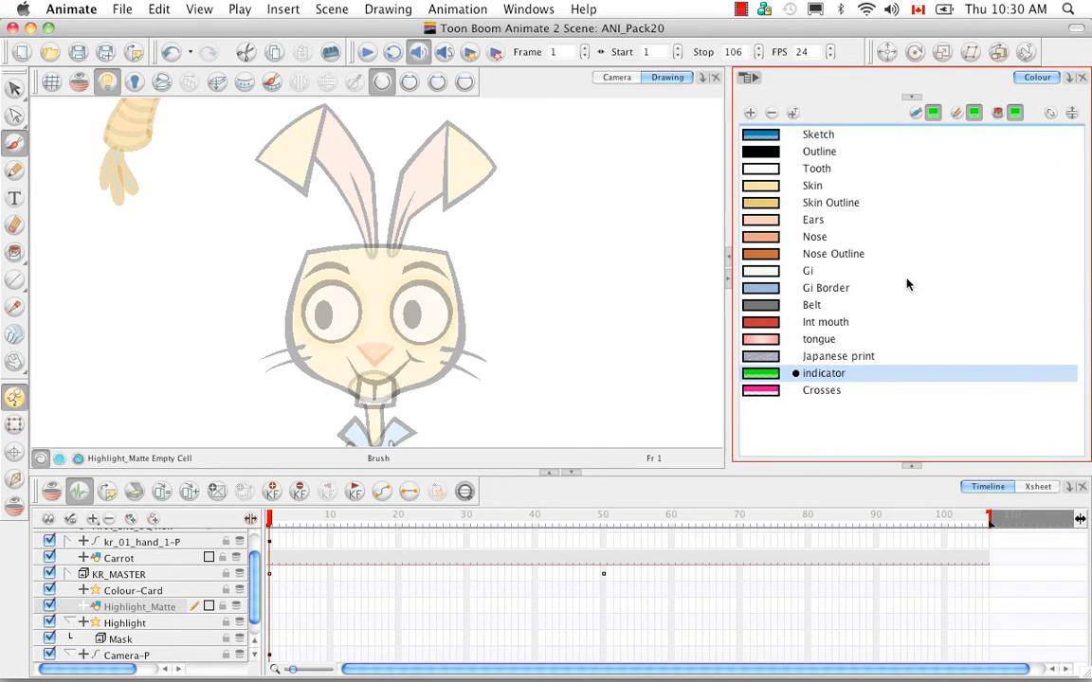
pyautogui.click(911, 466)
pyautogui.click(914, 228)
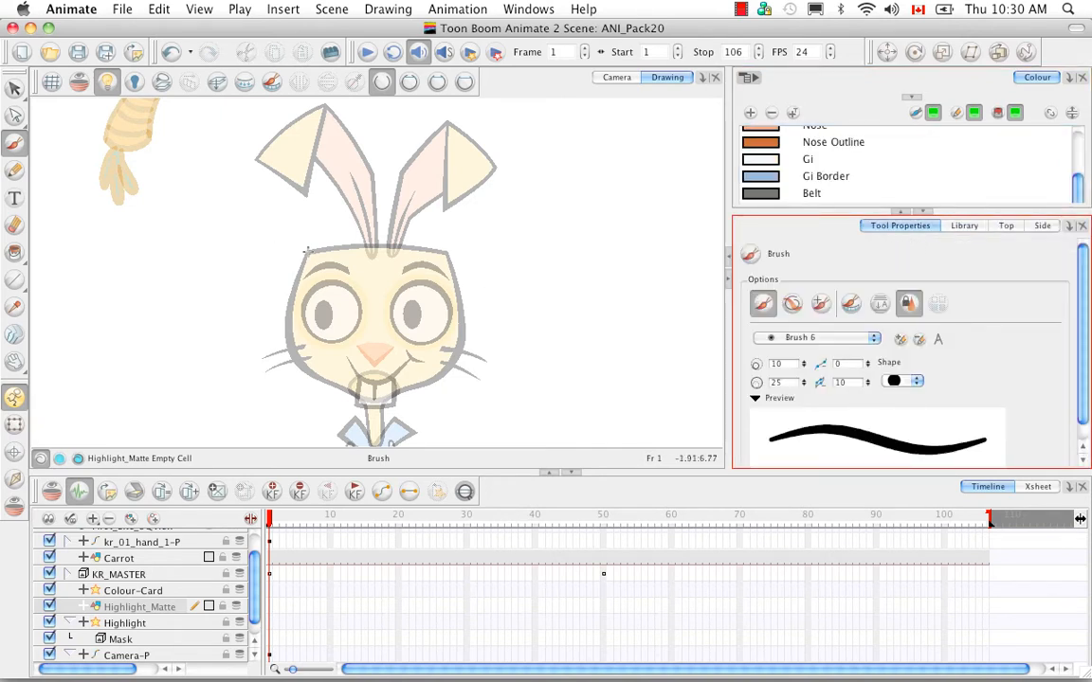
pyautogui.moveTo(305, 252)
pyautogui.mouseDown()
pyautogui.moveTo(285, 319)
pyautogui.moveTo(296, 358)
pyautogui.mouseUp()
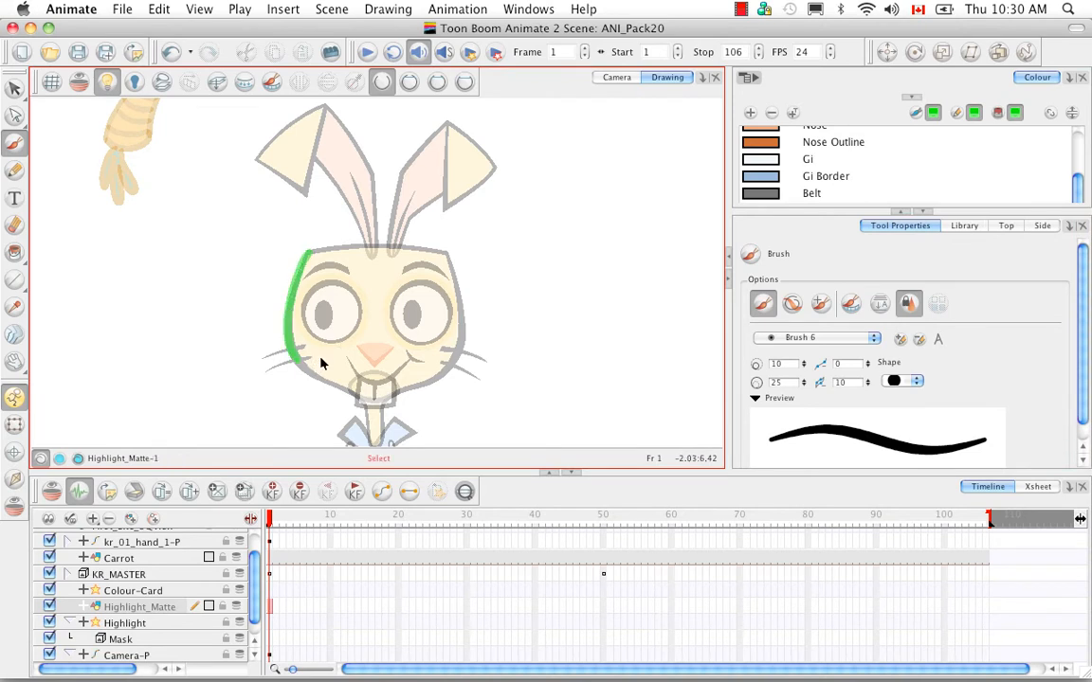
pyautogui.press('super+z')
pyautogui.moveTo(804, 382); pyautogui.dragTo(804, 382)
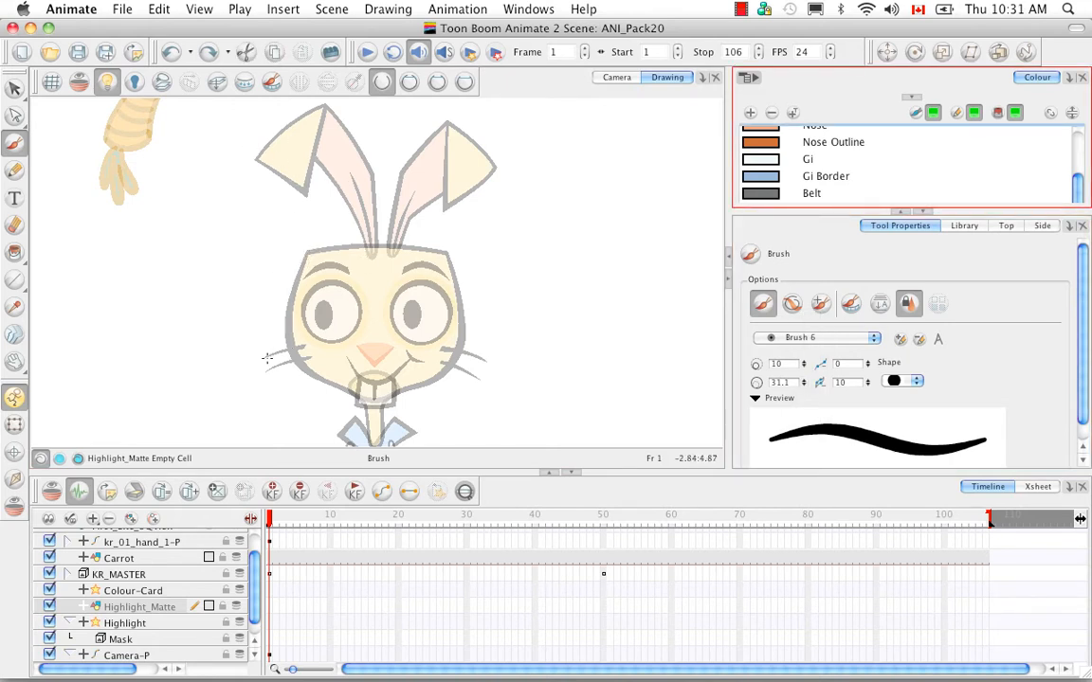
# Step: Paint green highlight strokes along the left edges of the rabbit's left ear, face, chin and neck
pyautogui.moveTo(254, 157)
pyautogui.mouseDown()
pyautogui.moveTo(302, 194)
pyautogui.moveTo(258, 160)
pyautogui.moveTo(304, 193)
pyautogui.moveTo(327, 167)
pyautogui.moveTo(353, 200)
pyautogui.moveTo(364, 241)
pyautogui.moveTo(307, 253)
pyautogui.moveTo(289, 334)
pyautogui.moveTo(308, 372)
pyautogui.moveTo(355, 397)
pyautogui.mouseUp()
pyautogui.moveTo(306, 253)
pyautogui.mouseDown()
pyautogui.moveTo(288, 299)
pyautogui.moveTo(290, 336)
pyautogui.moveTo(345, 384)
pyautogui.moveTo(369, 441)
pyautogui.mouseUp()
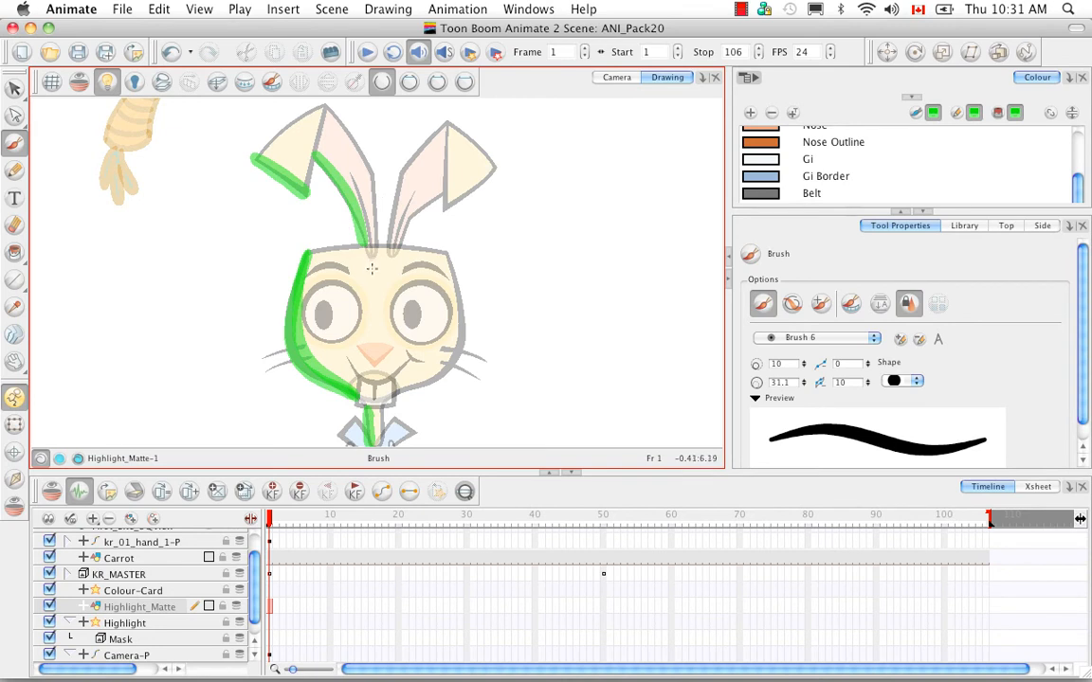
# Step: Erase the neck highlight's overlap onto the collar and repaint its lower end down to the base of the neck
pyautogui.moveTo(372, 254); pyautogui.dragTo(386, 240)
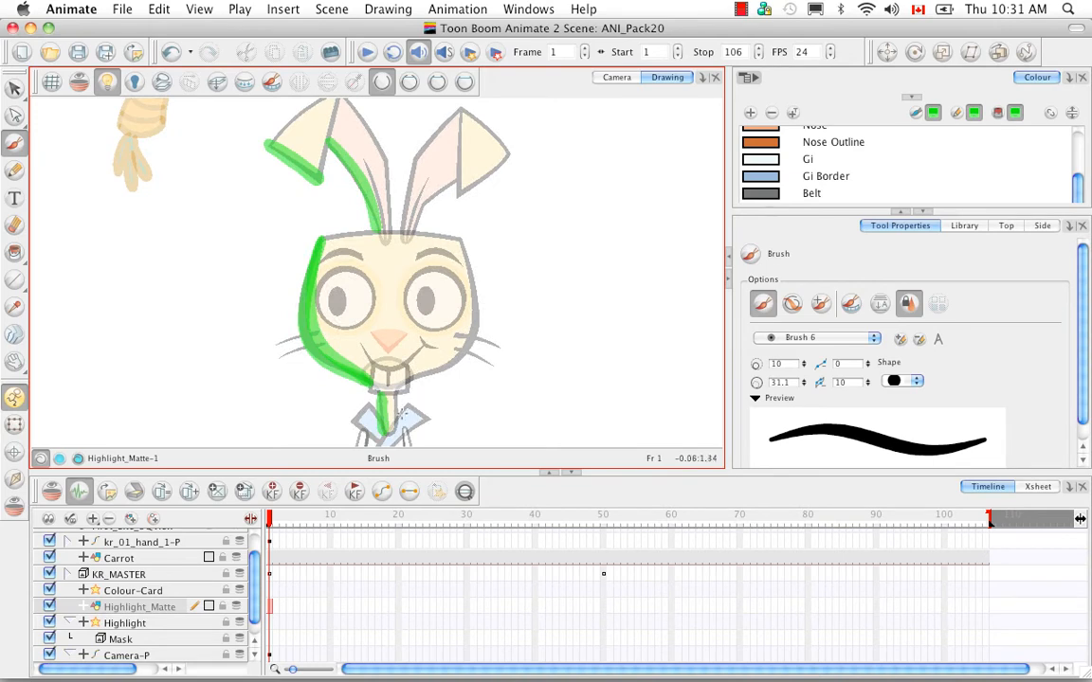
pyautogui.moveTo(387, 428); pyautogui.dragTo(389, 385)
pyautogui.press('2')
pyautogui.press('2')
pyautogui.press('2')
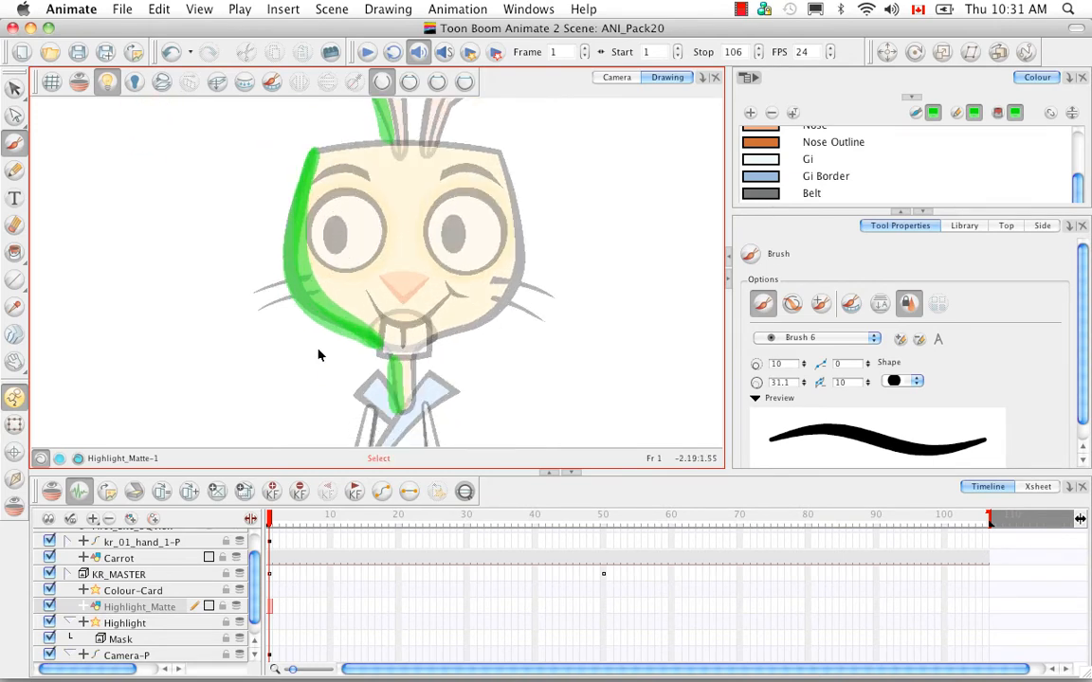
pyautogui.moveTo(350, 338)
pyautogui.mouseDown()
pyautogui.moveTo(335, 248)
pyautogui.moveTo(370, 293)
pyautogui.moveTo(355, 244)
pyautogui.moveTo(387, 323)
pyautogui.mouseUp()
pyautogui.click(14, 224)
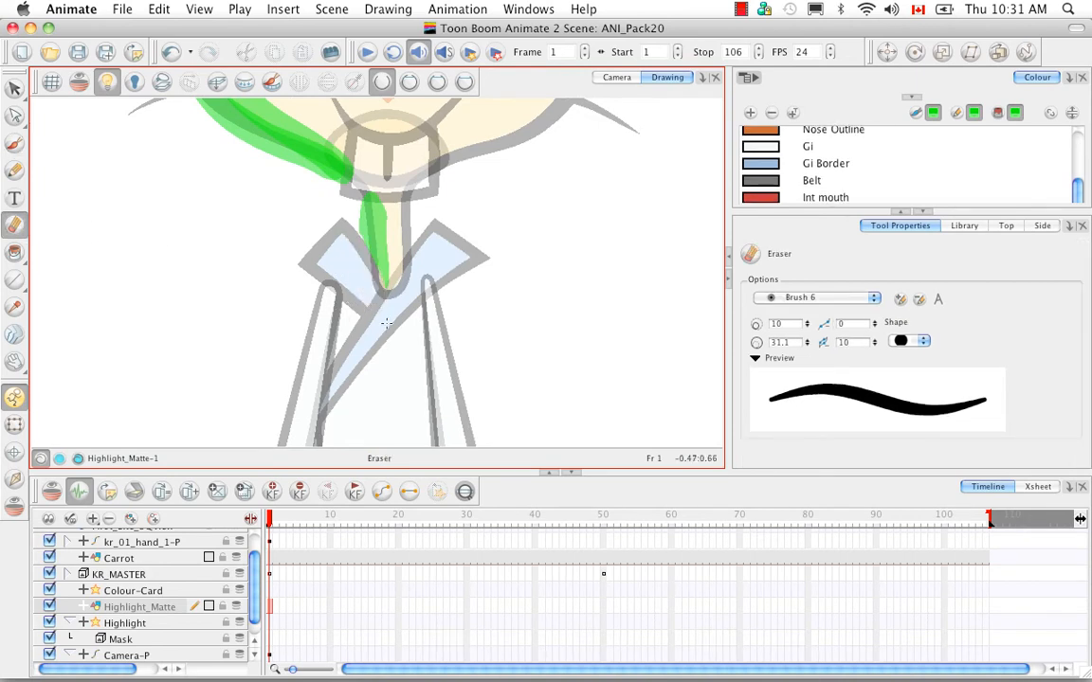
pyautogui.press('super+z')
pyautogui.moveTo(357, 265)
pyautogui.mouseDown()
pyautogui.moveTo(377, 300)
pyautogui.moveTo(358, 253)
pyautogui.moveTo(379, 304)
pyautogui.mouseUp()
pyautogui.click(15, 142)
pyautogui.moveTo(378, 262); pyautogui.dragTo(381, 288)
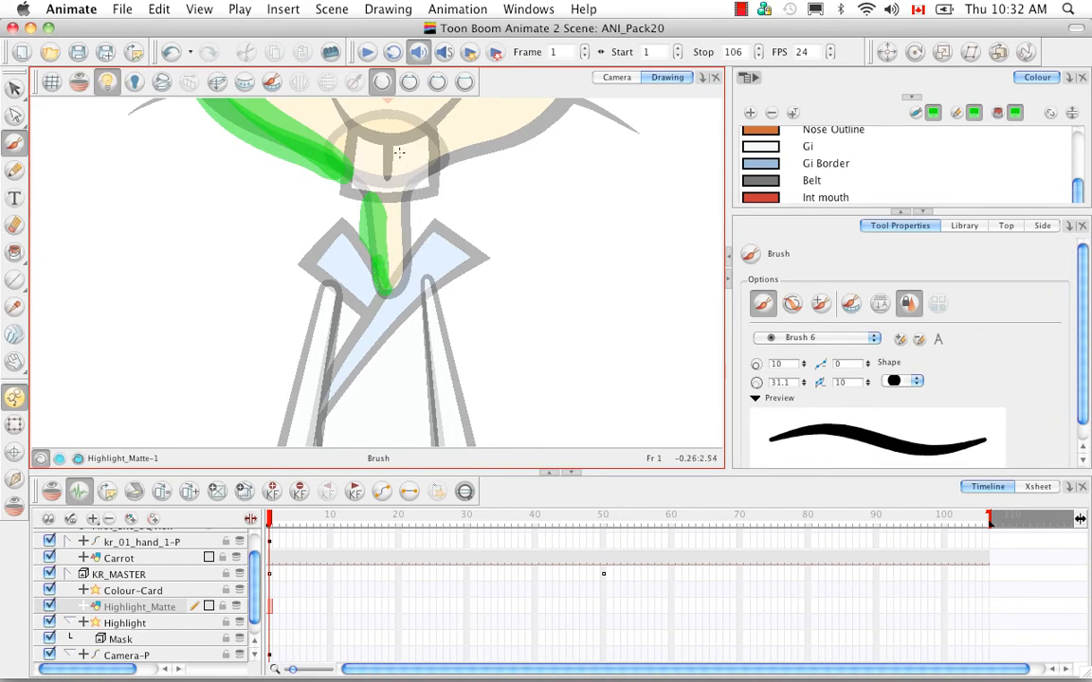
# Step: Set the indicator colour's alpha to 255
pyautogui.press('1')
pyautogui.press('1')
pyautogui.press('1')
pyautogui.press('1')
pyautogui.press('1')
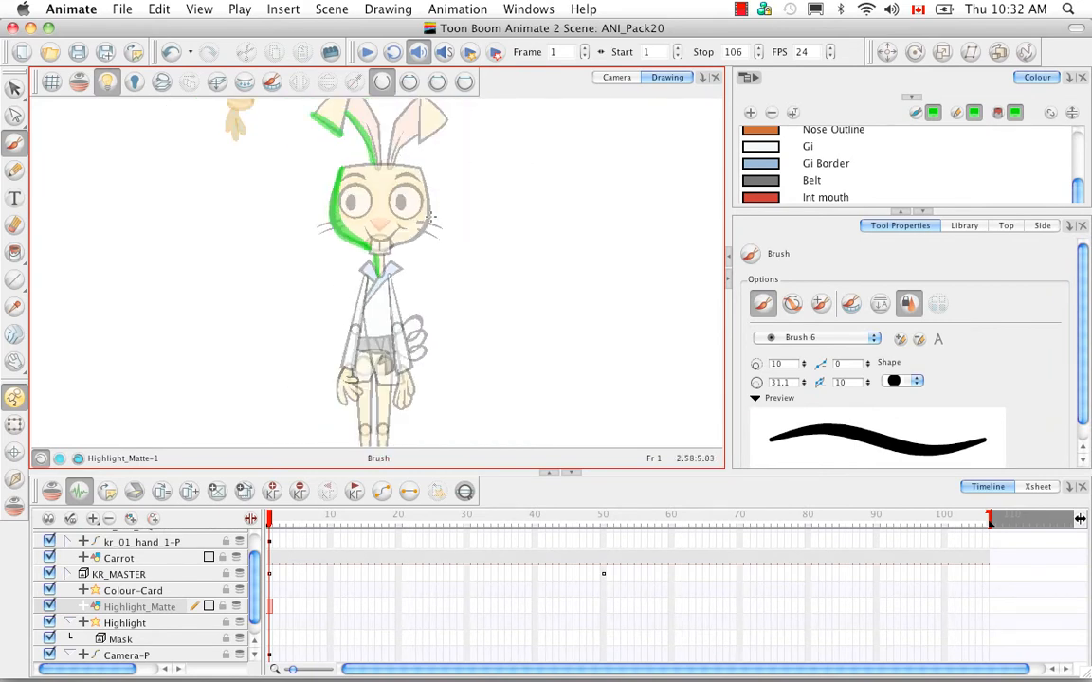
pyautogui.moveTo(430, 216); pyautogui.dragTo(449, 297)
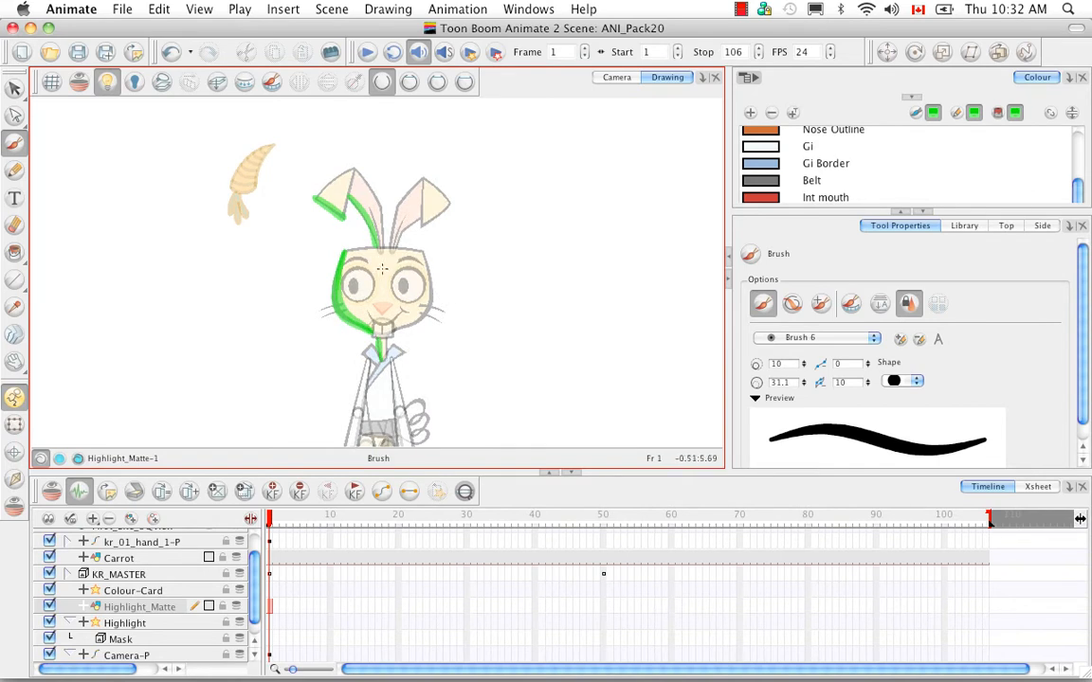
pyautogui.click(924, 213)
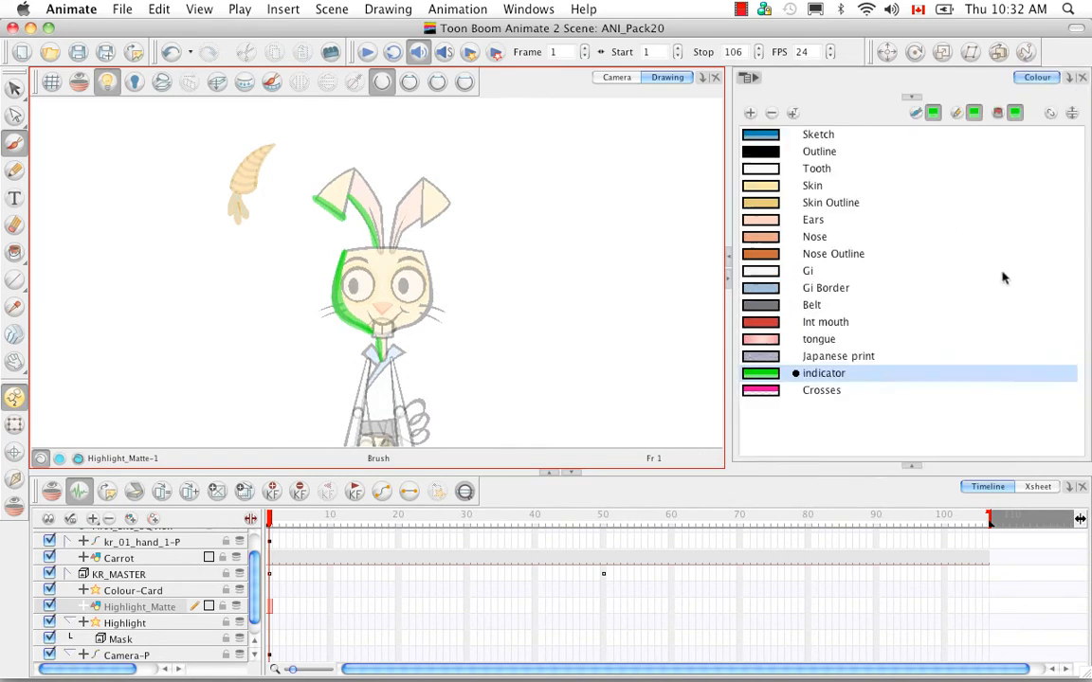
pyautogui.doubleClick(761, 376)
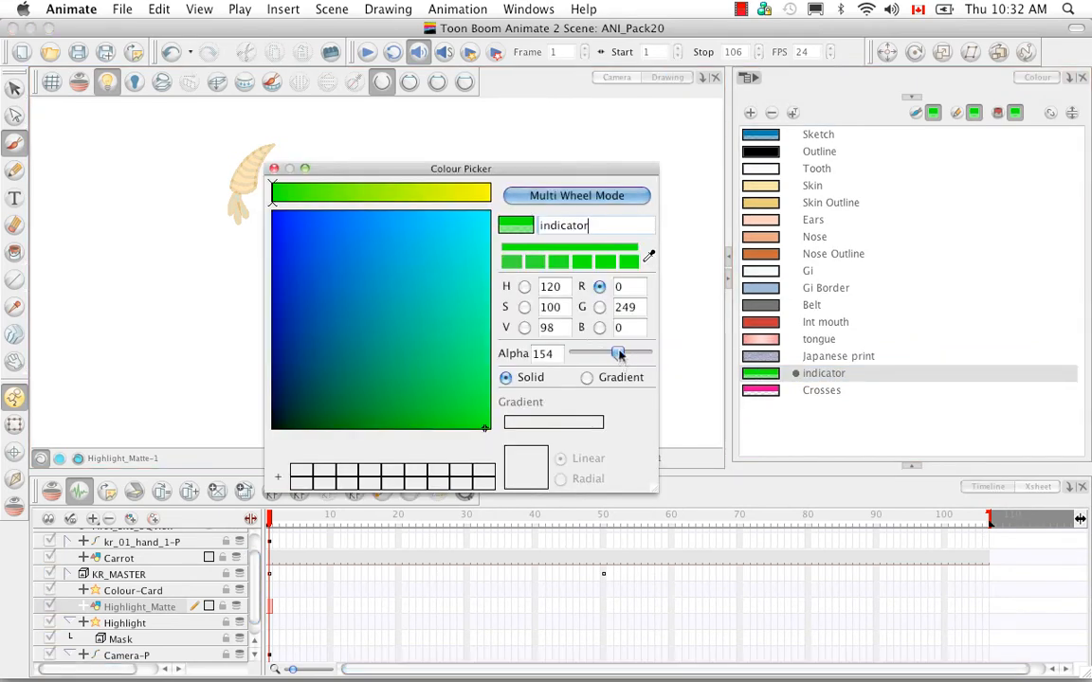
pyautogui.moveTo(617, 352); pyautogui.dragTo(667, 347)
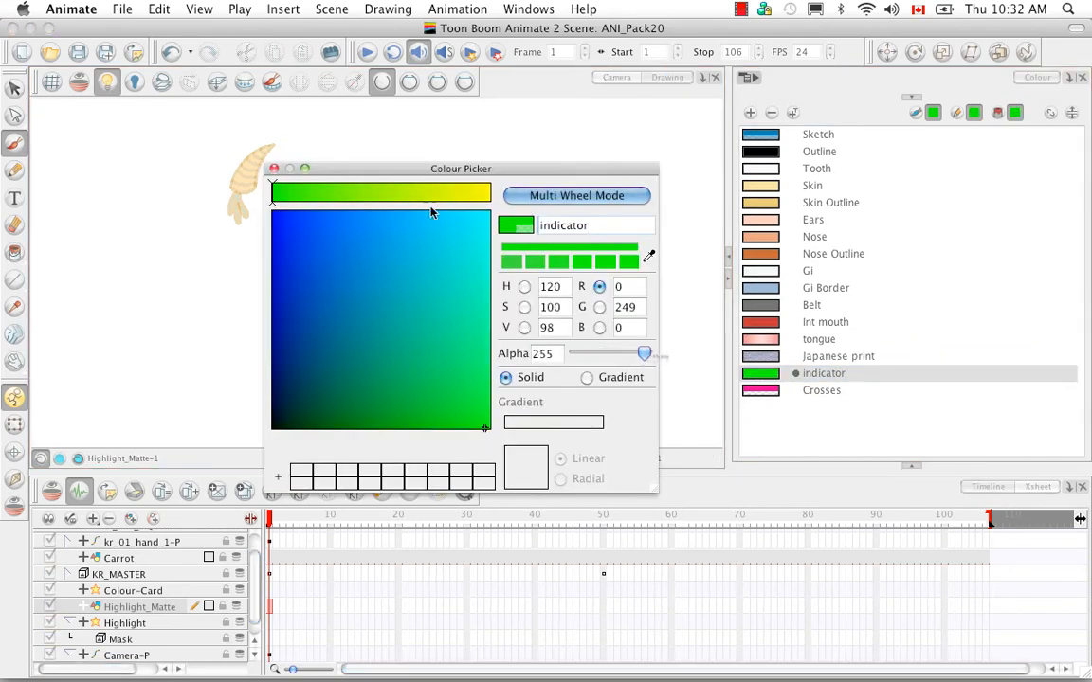
pyautogui.click(274, 169)
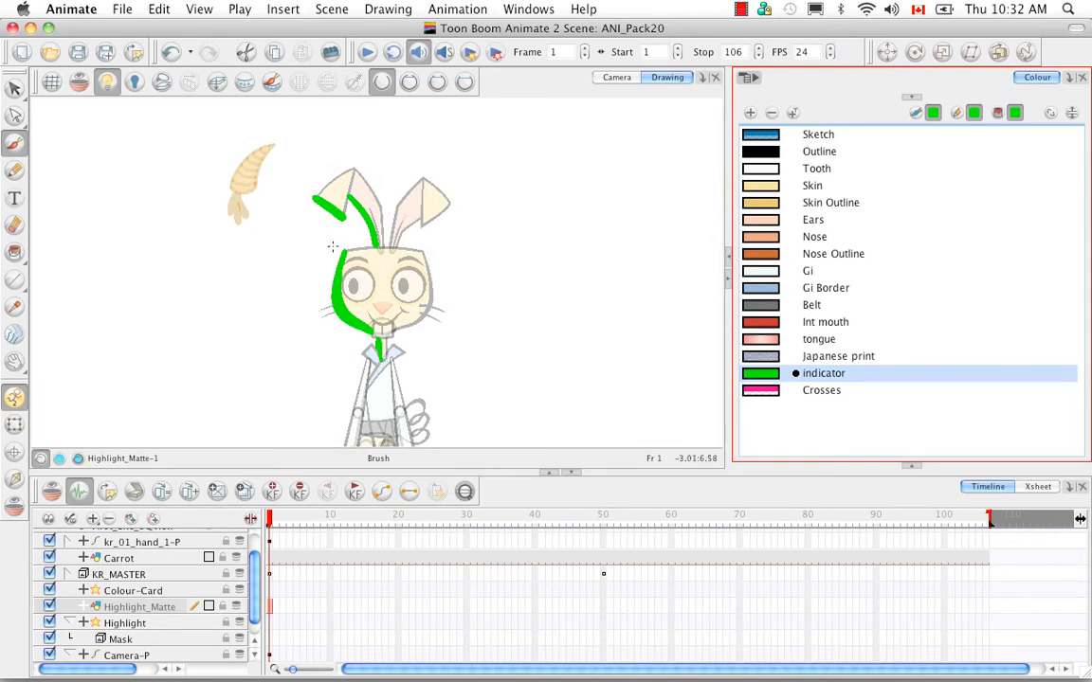
# Step: Lower the indicator colour's alpha to make the matte strokes semi-transparent
pyautogui.doubleClick(774, 375)
pyautogui.moveTo(639, 354); pyautogui.dragTo(608, 355)
pyautogui.click(274, 169)
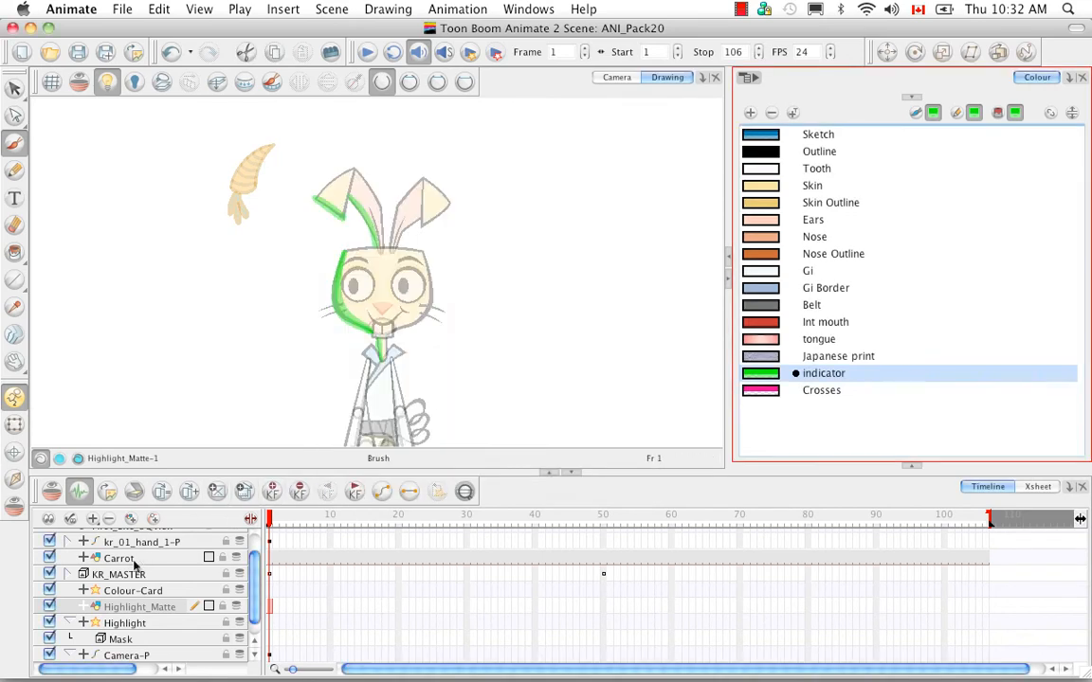
# Step: Return to the Camera view and nest the Highlight_Matte layer under the Highlight effect's Mask
pyautogui.click(617, 77)
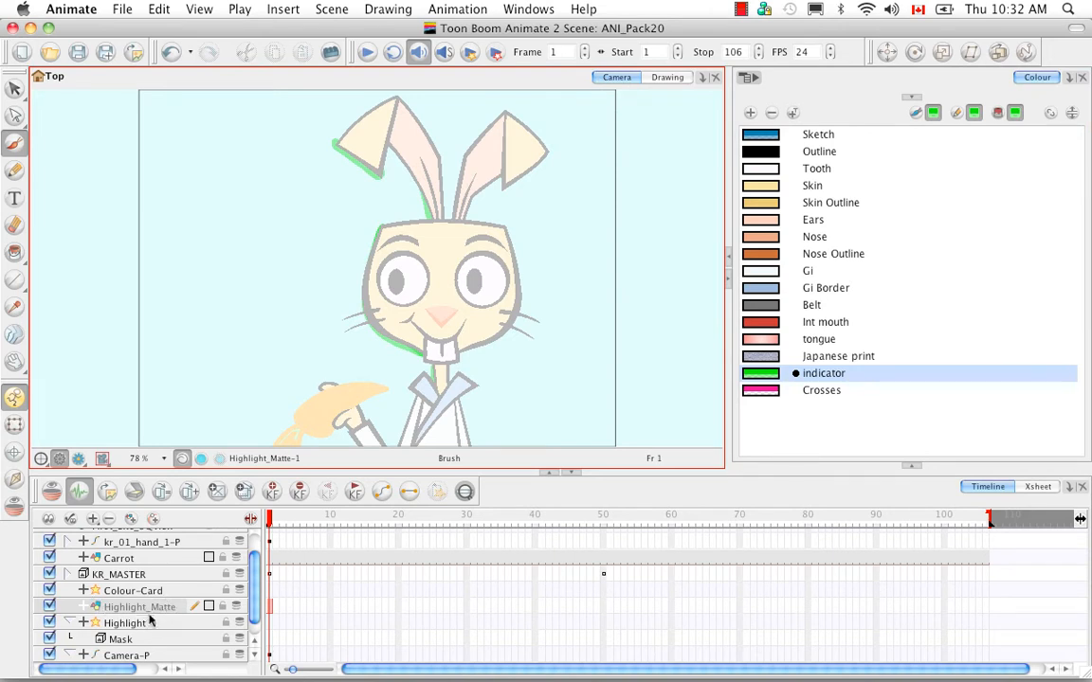
pyautogui.moveTo(164, 608); pyautogui.dragTo(95, 671)
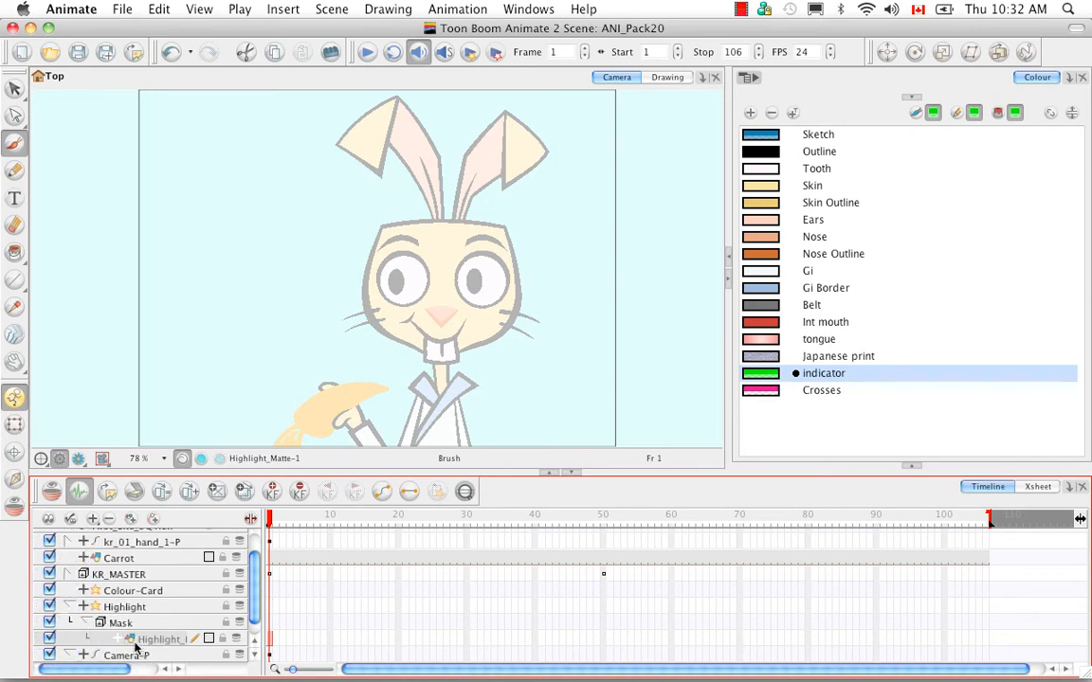
# Step: Nest the KR_MASTER layer under the Highlight effect and show the rendered preview of the Camera view
pyautogui.click(86, 622)
pyautogui.click(86, 623)
pyautogui.click(139, 577)
pyautogui.moveTo(140, 580); pyautogui.dragTo(141, 618)
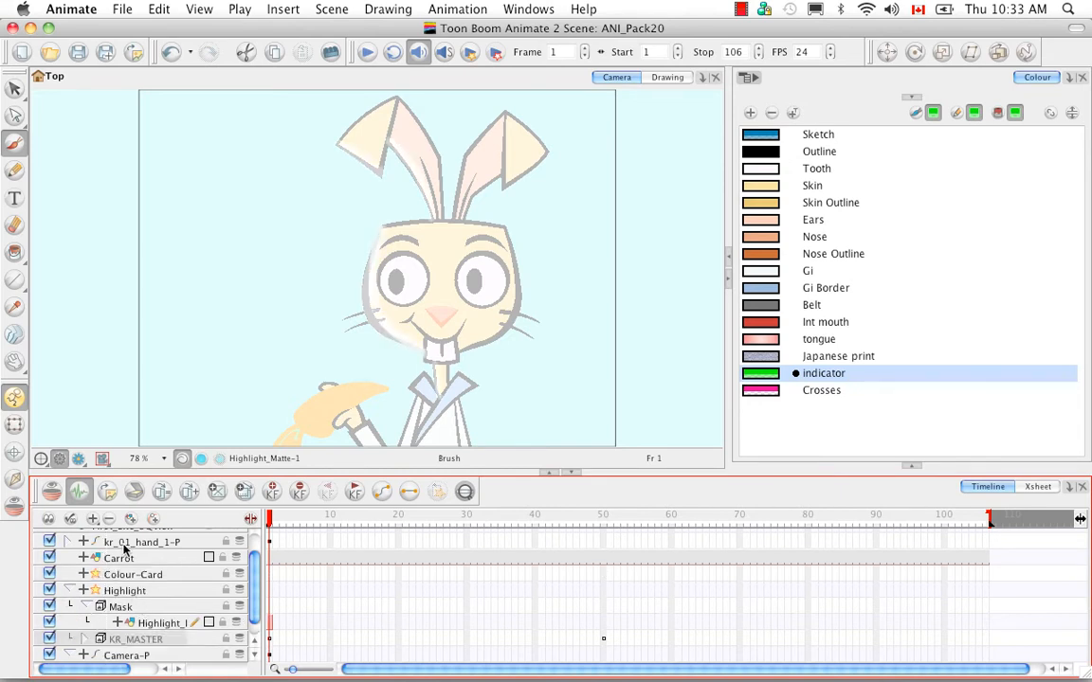
pyautogui.click(80, 459)
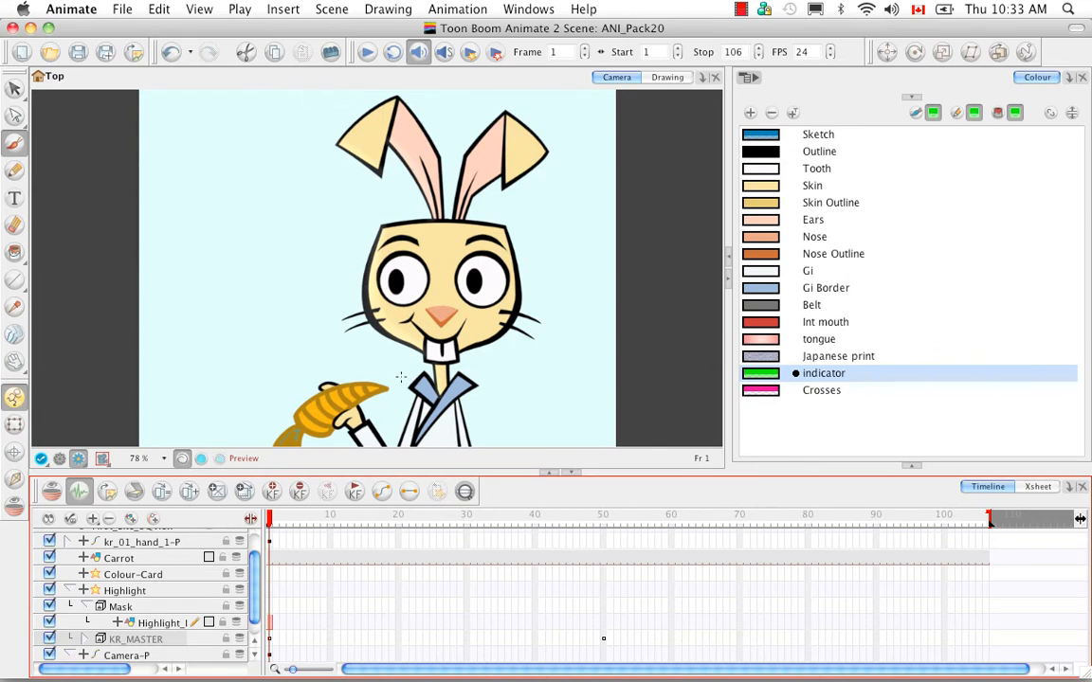
# Step: Try Invert Matte, Use Matte Colour and Multiplicative on the Highlight effect one at a time, switching each back off
pyautogui.click(166, 592)
pyautogui.doubleClick(169, 594)
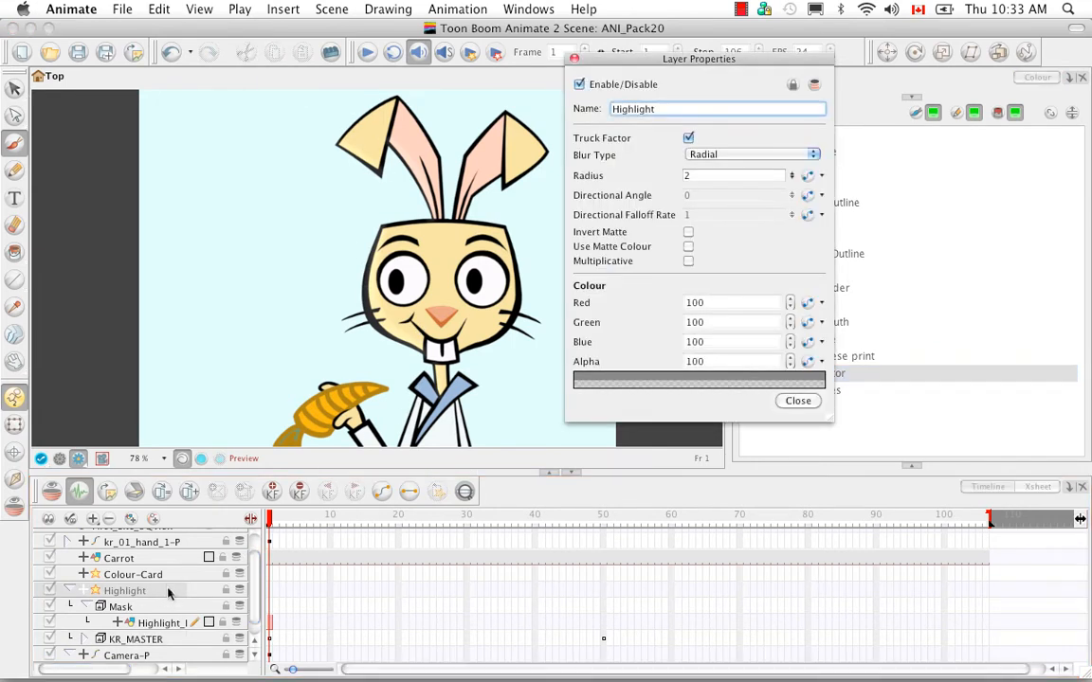
pyautogui.click(688, 232)
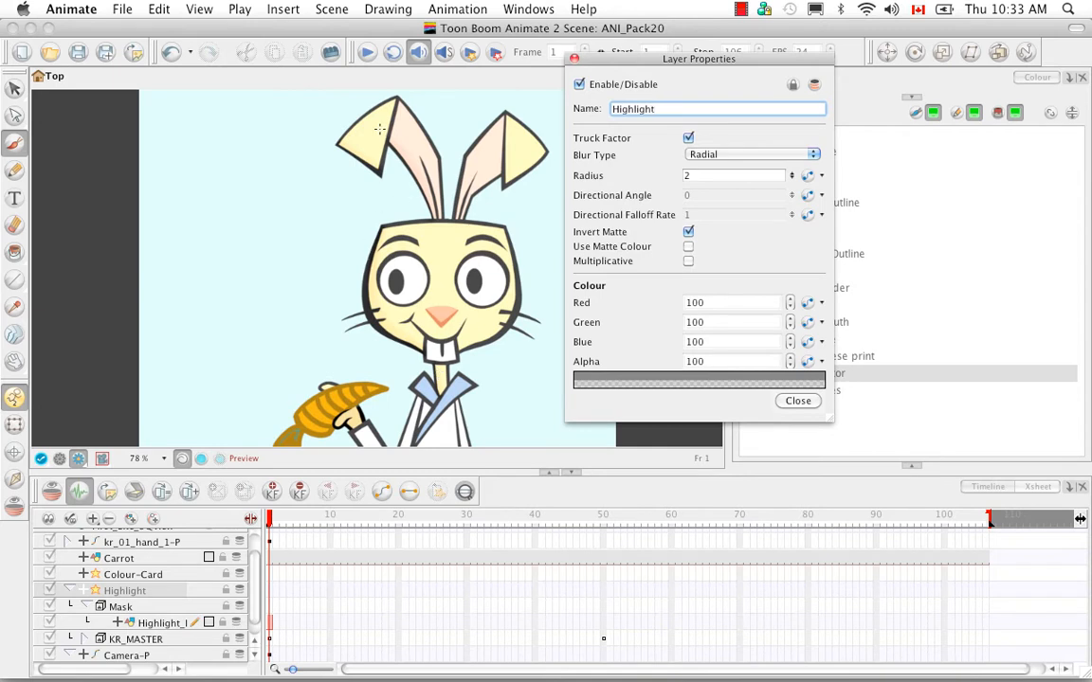
pyautogui.click(688, 232)
pyautogui.click(688, 246)
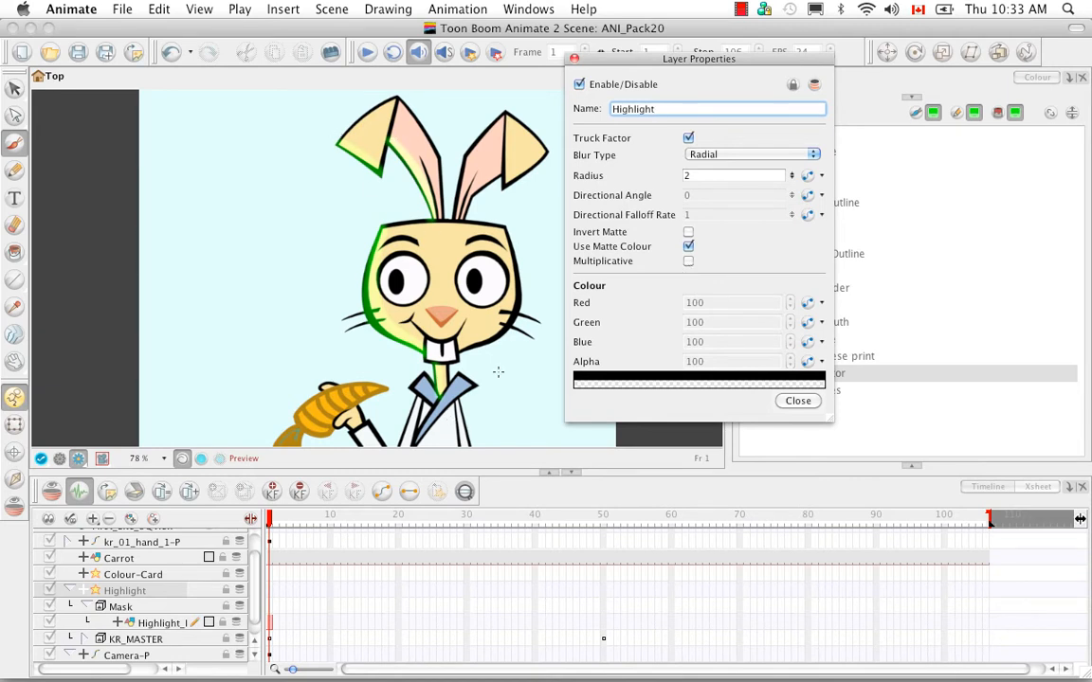
pyautogui.click(688, 246)
pyautogui.click(688, 261)
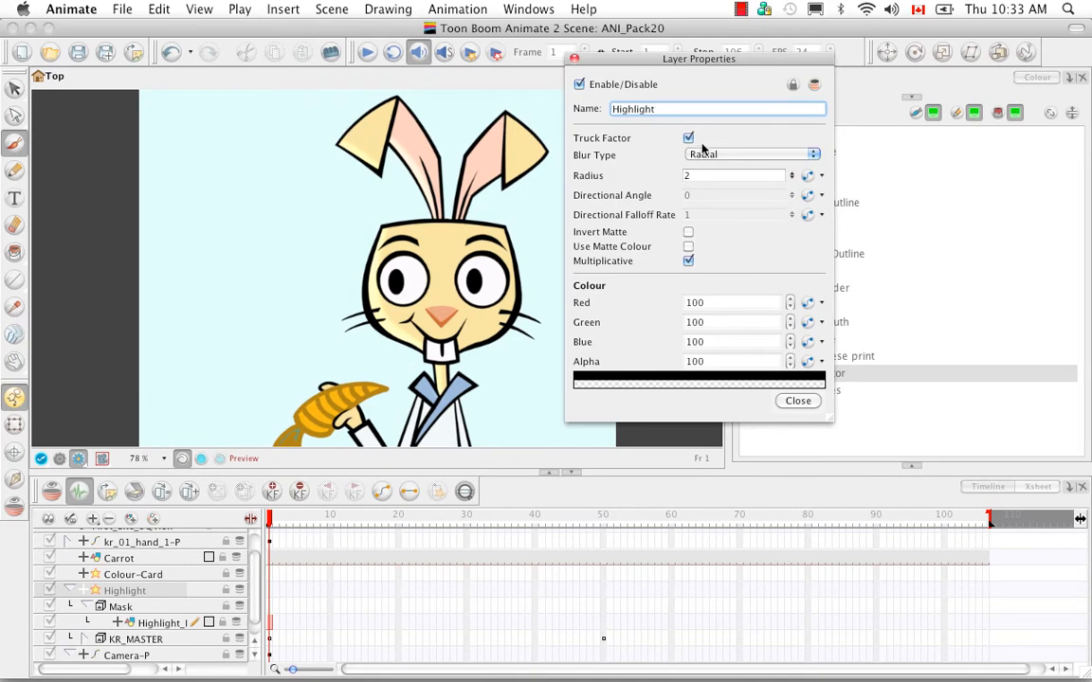
pyautogui.click(688, 261)
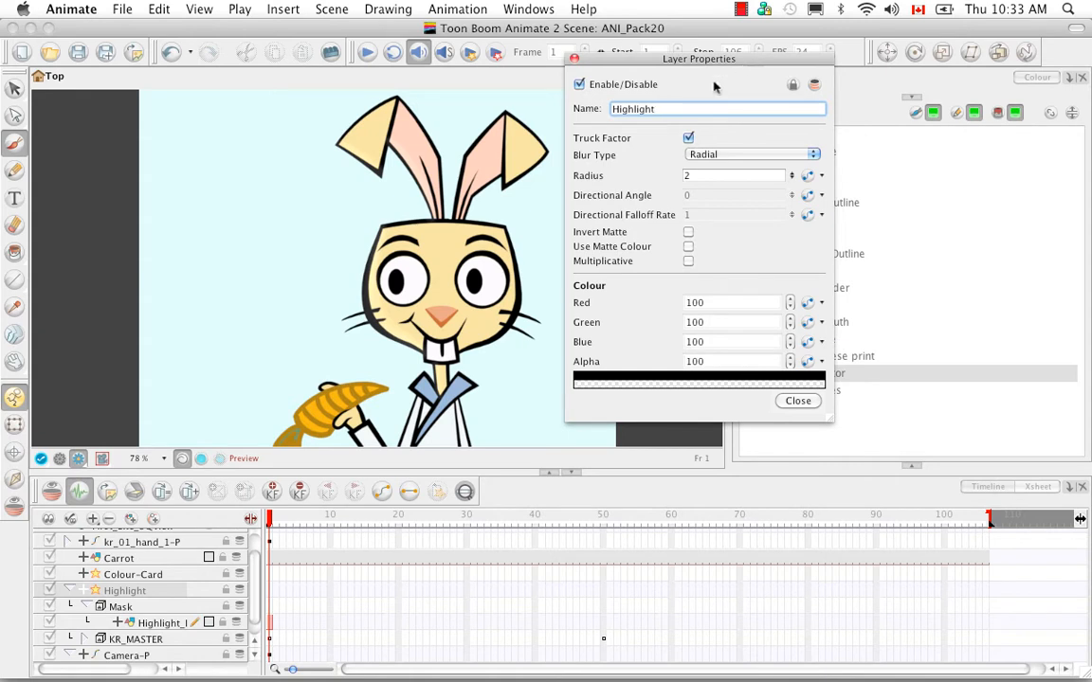
pyautogui.click(574, 59)
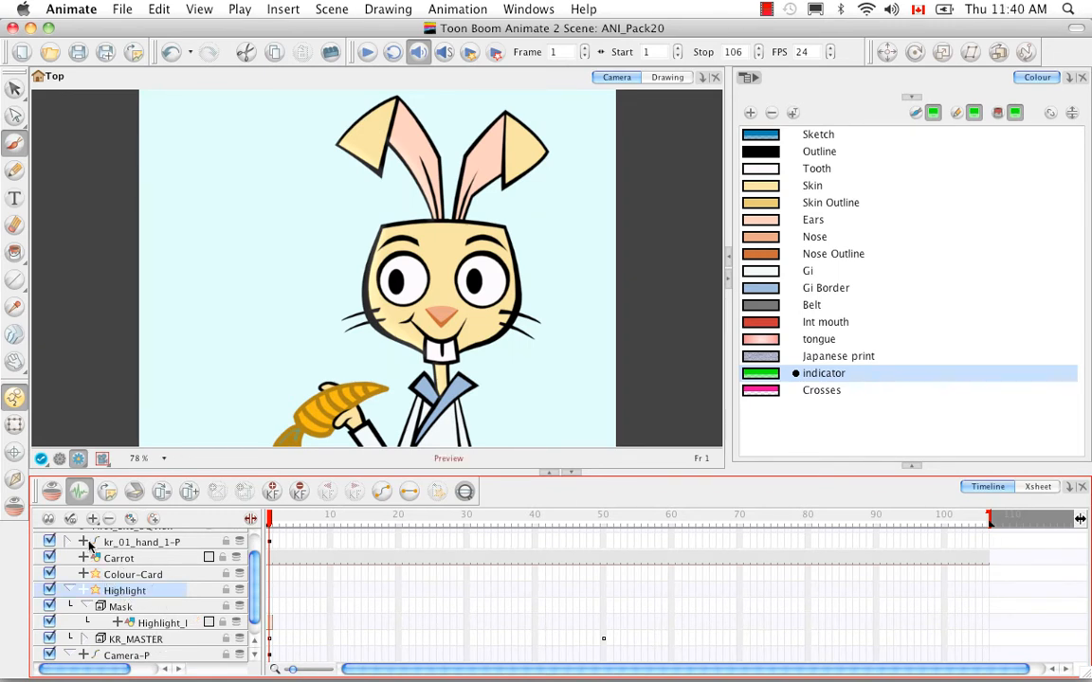
# Step: Add a Tone effect above the Highlight effect in the timeline
pyautogui.click(93, 520)
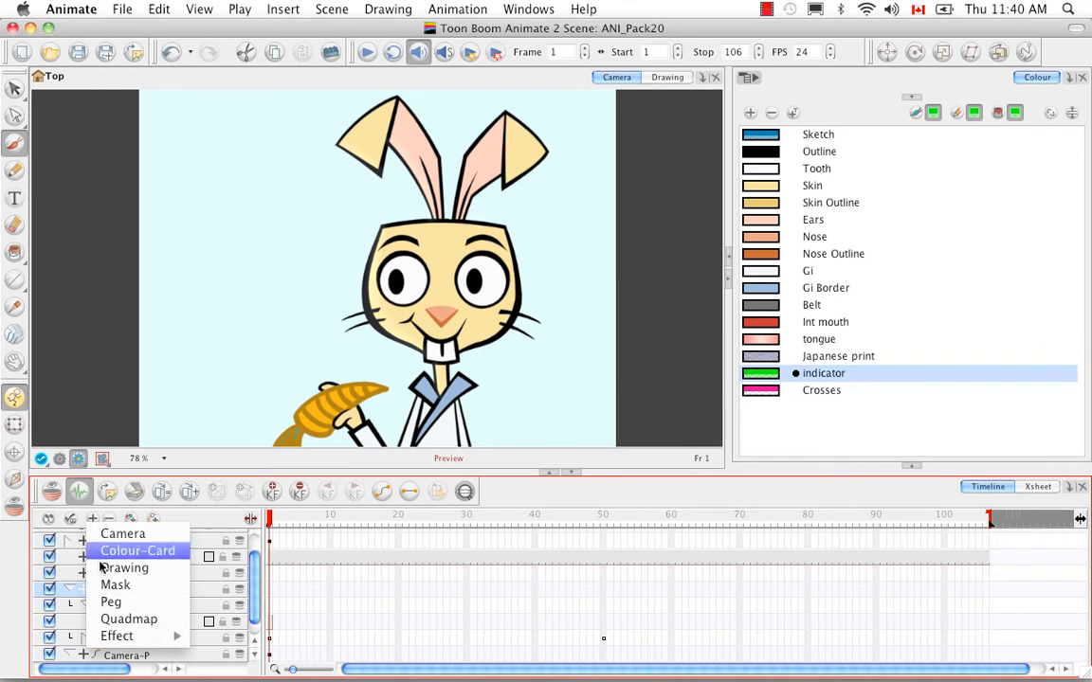
pyautogui.moveTo(142, 637)
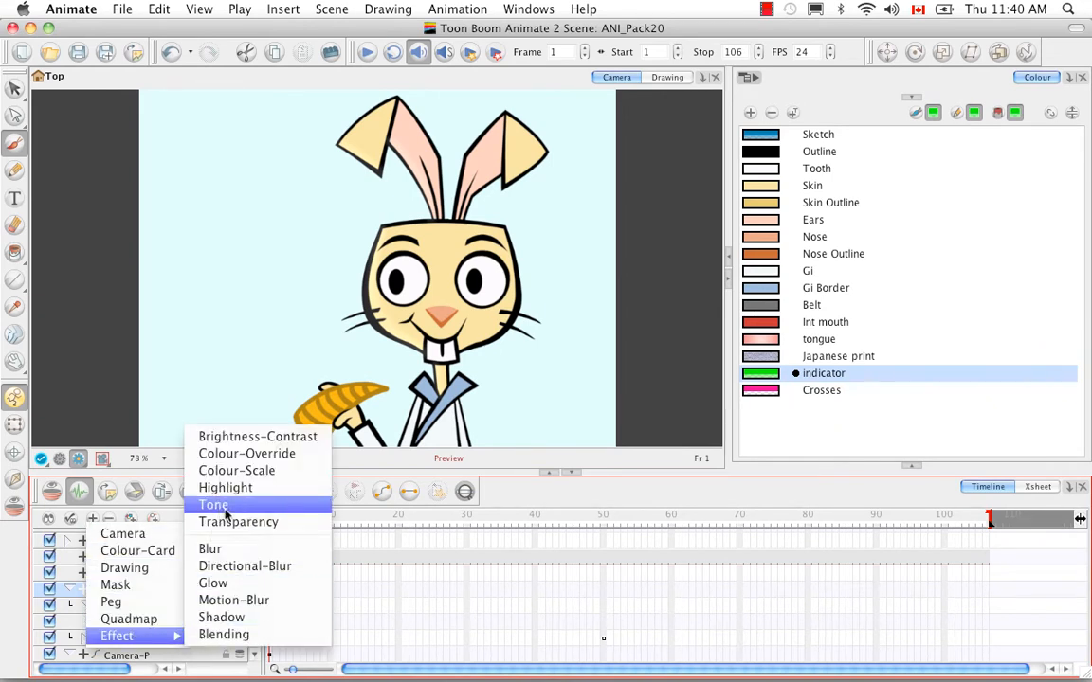
pyautogui.click(256, 506)
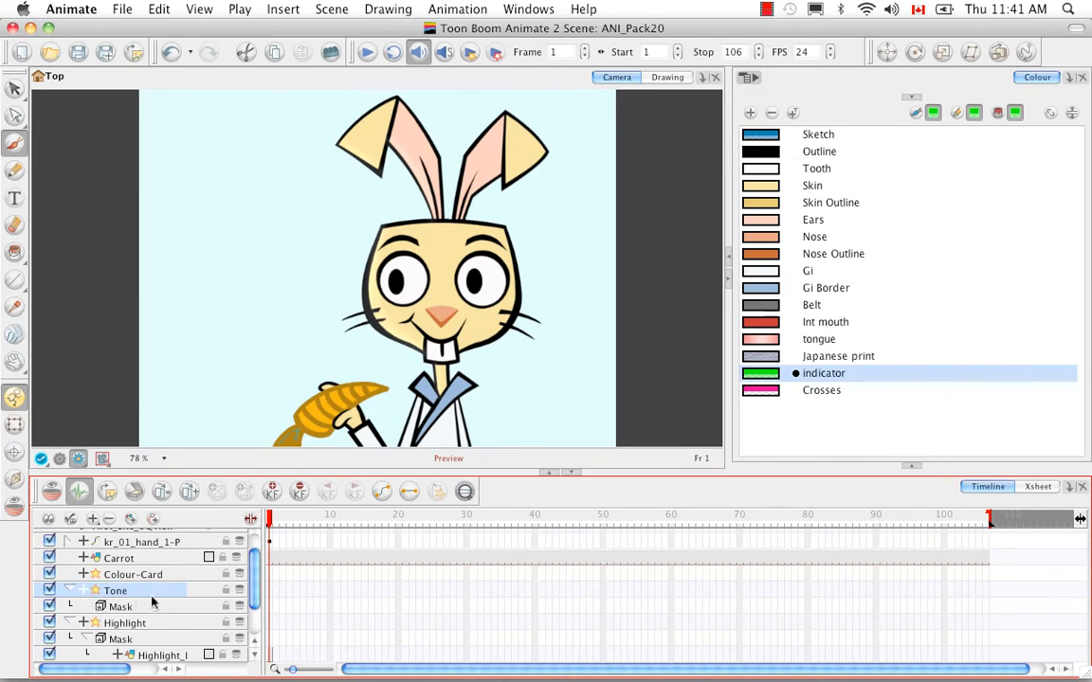
# Step: Add a drawing layer above the Tone effect and name it Tone_Matte
pyautogui.click(131, 519)
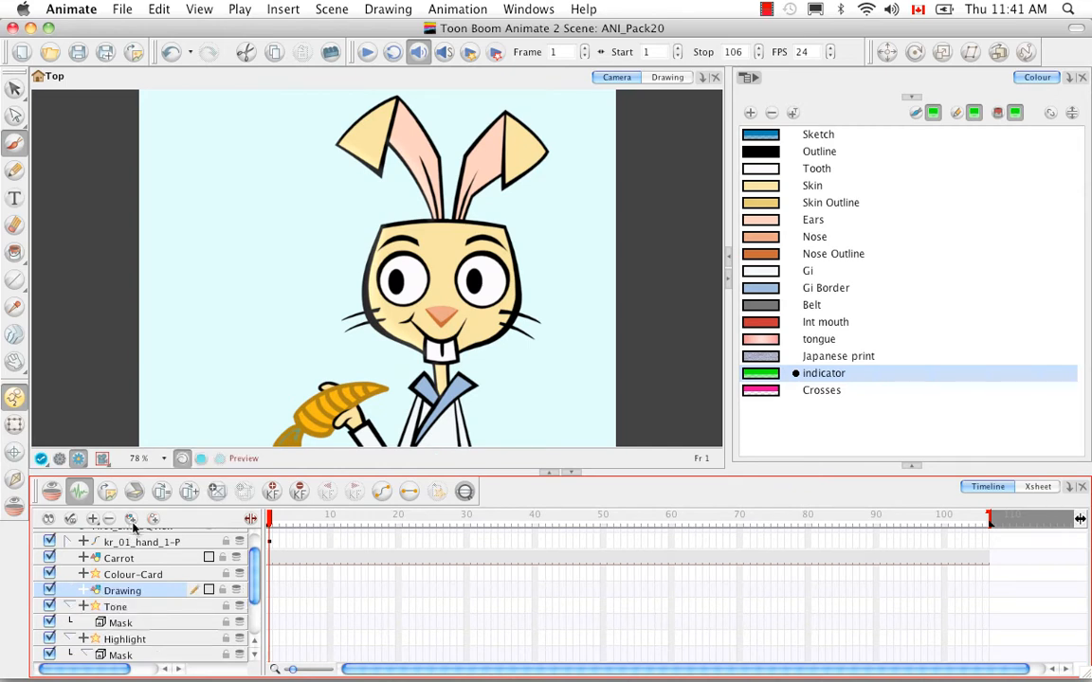
pyautogui.press('BackSpace')
pyautogui.write('Tone_Matte')
pyautogui.press('Return')
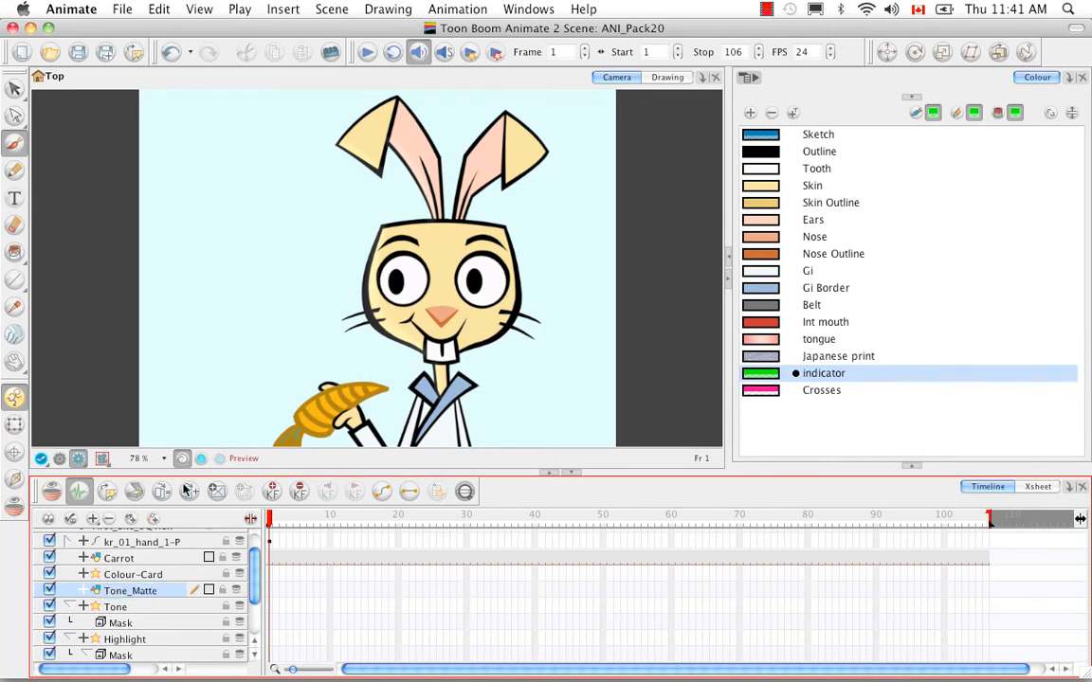
# Step: Leave the render preview and show the empty Tone_Matte cell in the Drawing view with the Light Table on
pyautogui.click(59, 461)
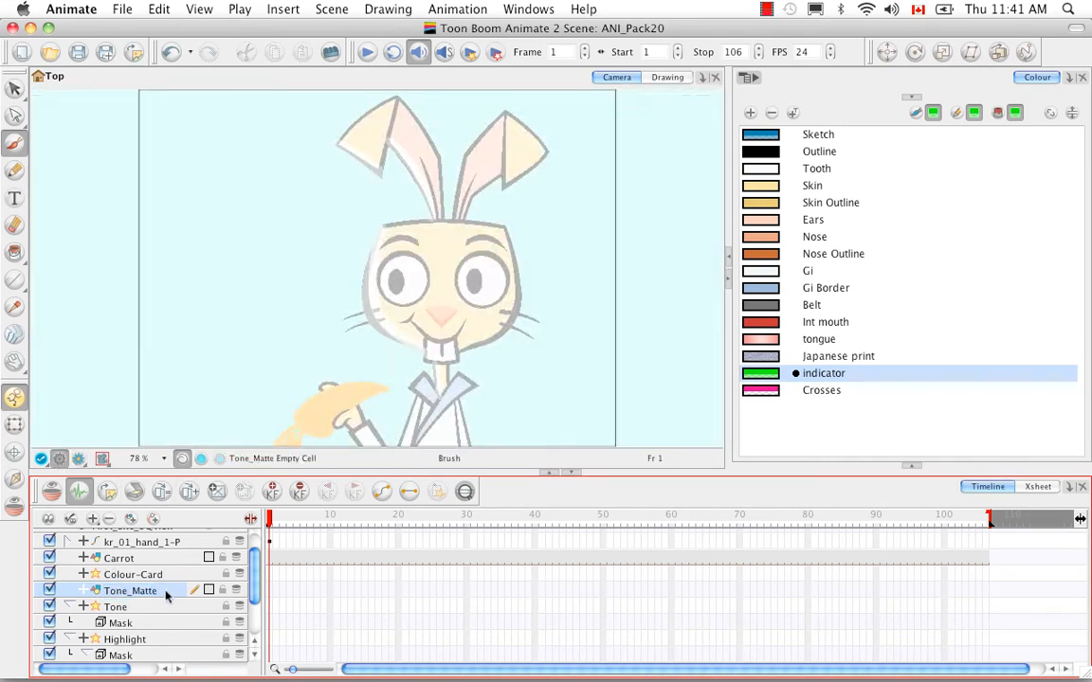
pyautogui.click(671, 79)
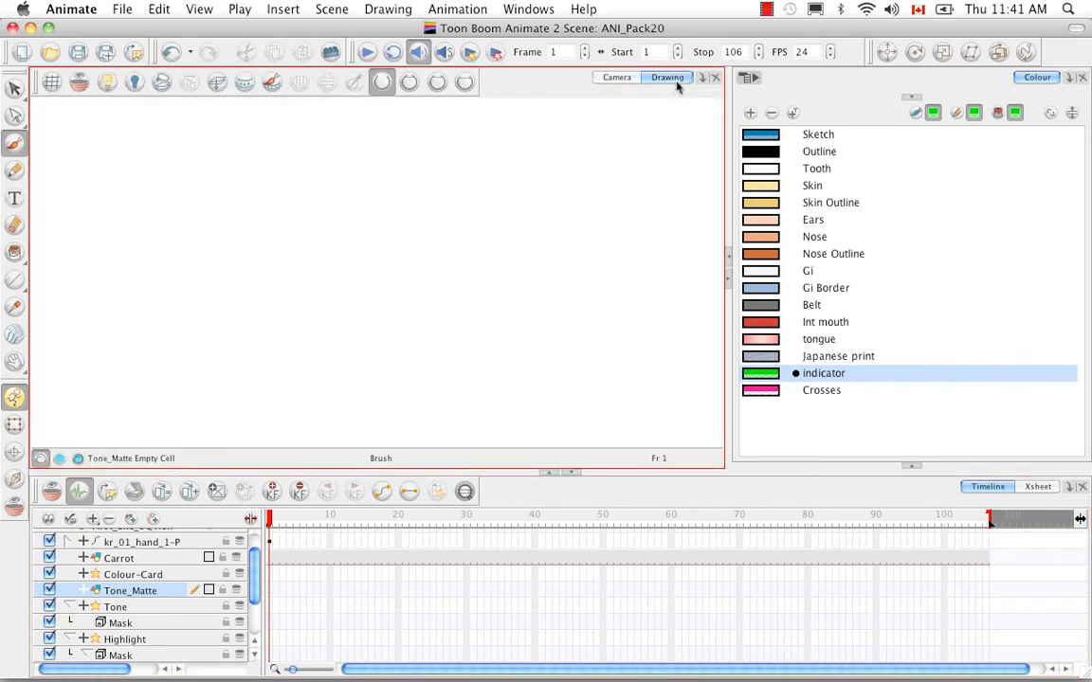
pyautogui.click(101, 78)
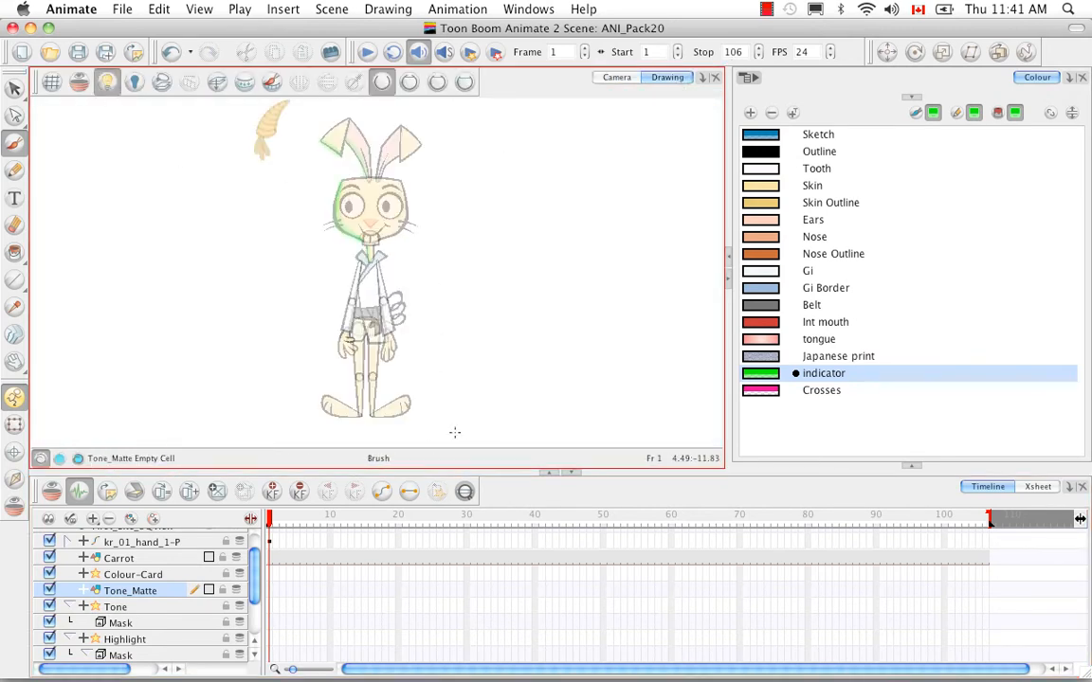
# Step: Brush indicator-coloured matte strokes along the lower edge of the right-hand ear and the right side of the face and neck
pyautogui.press('2')
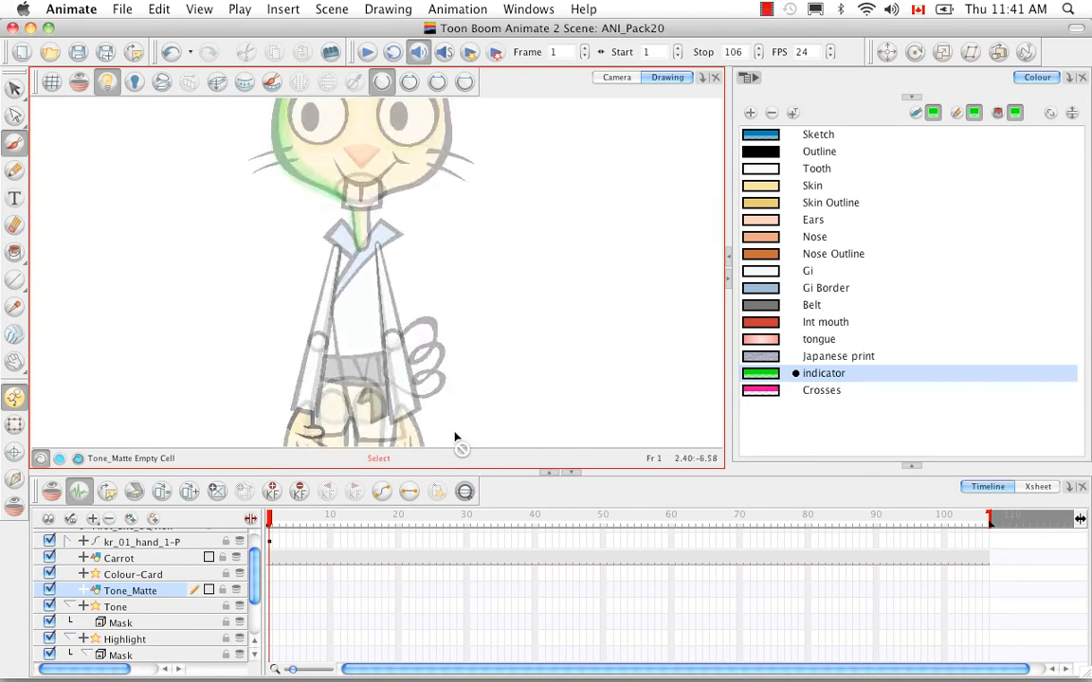
pyautogui.press('2')
pyautogui.press('space')
pyautogui.moveTo(445, 188)
pyautogui.mouseDown()
pyautogui.moveTo(422, 405)
pyautogui.moveTo(447, 418)
pyautogui.mouseUp()
pyautogui.press('1')
pyautogui.press('space')
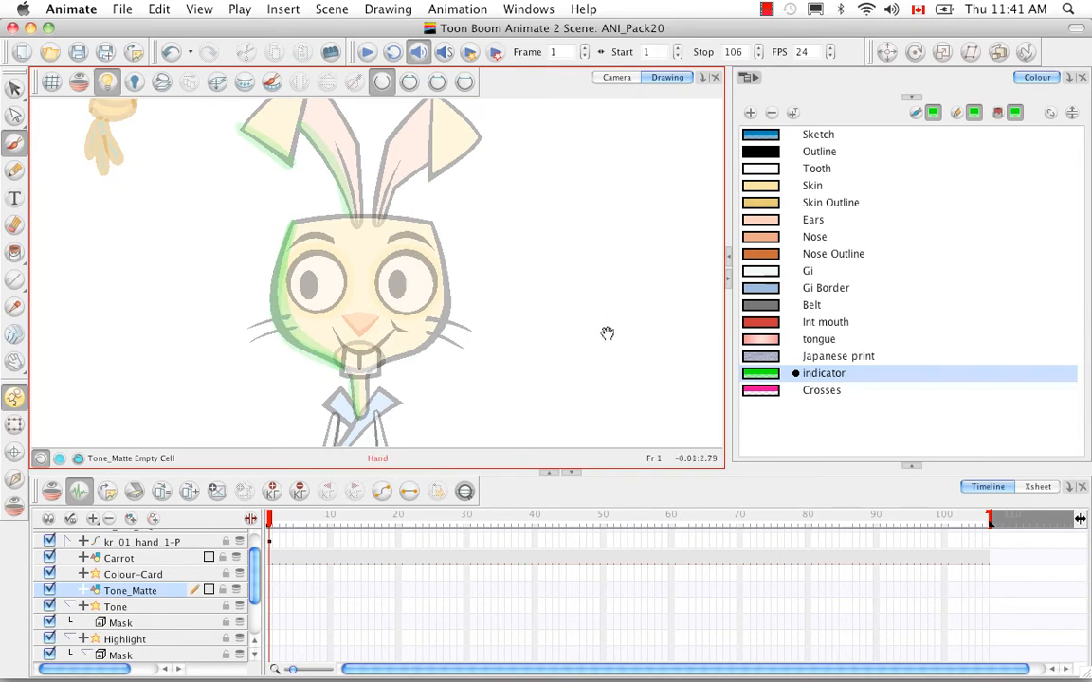
pyautogui.moveTo(577, 296)
pyautogui.mouseDown()
pyautogui.moveTo(606, 343)
pyautogui.moveTo(588, 320)
pyautogui.mouseUp()
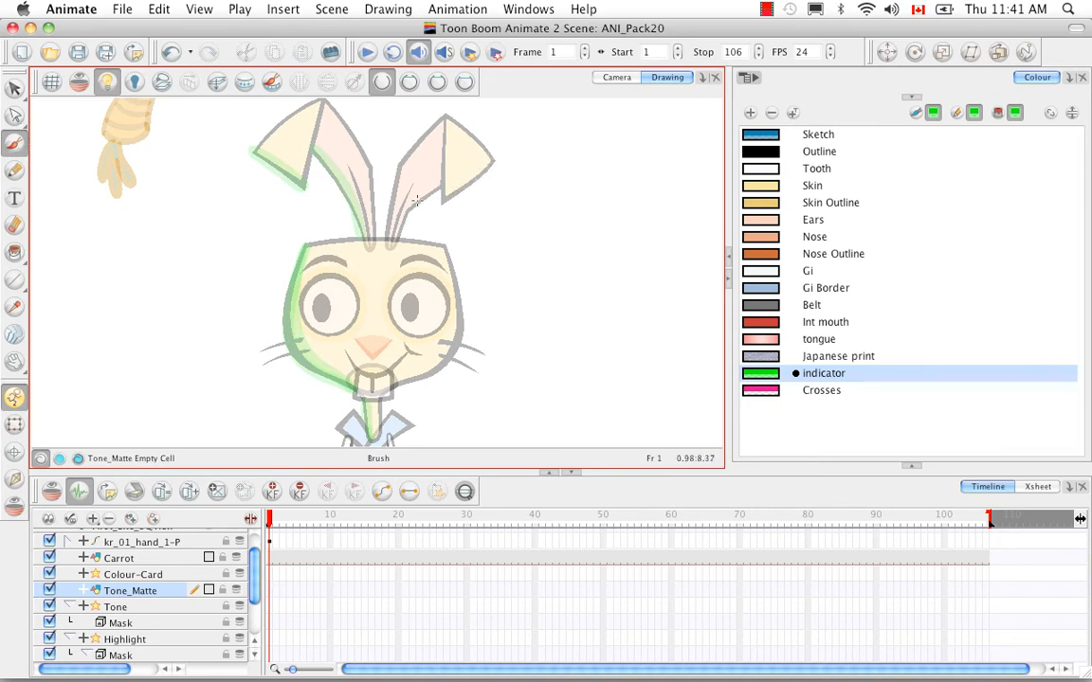
pyautogui.moveTo(438, 181)
pyautogui.mouseDown()
pyautogui.moveTo(399, 235)
pyautogui.moveTo(439, 188)
pyautogui.mouseUp()
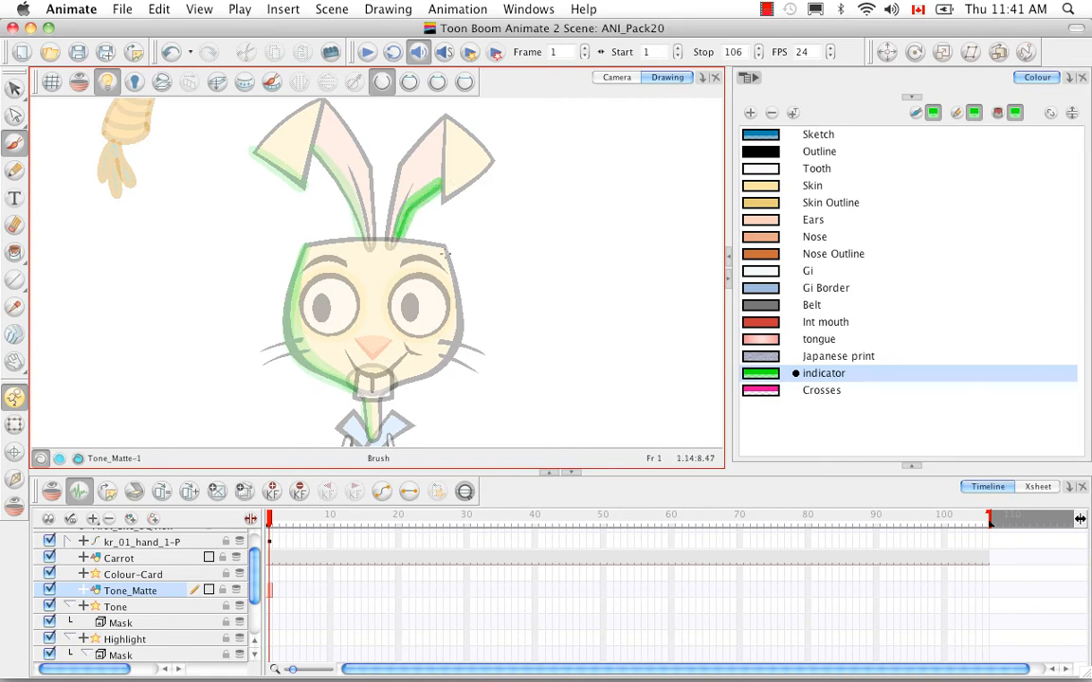
pyautogui.moveTo(444, 249)
pyautogui.mouseDown()
pyautogui.moveTo(457, 314)
pyautogui.moveTo(449, 357)
pyautogui.moveTo(400, 383)
pyautogui.moveTo(428, 368)
pyautogui.mouseUp()
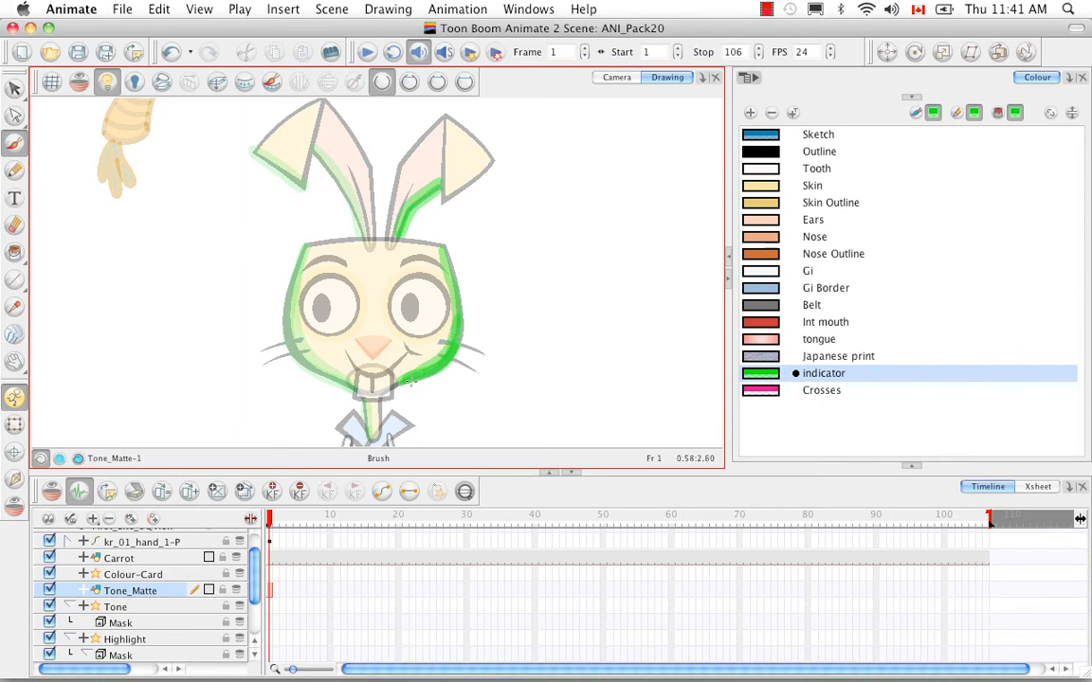
pyautogui.moveTo(410, 381)
pyautogui.mouseDown()
pyautogui.moveTo(434, 368)
pyautogui.moveTo(458, 318)
pyautogui.moveTo(444, 249)
pyautogui.mouseUp()
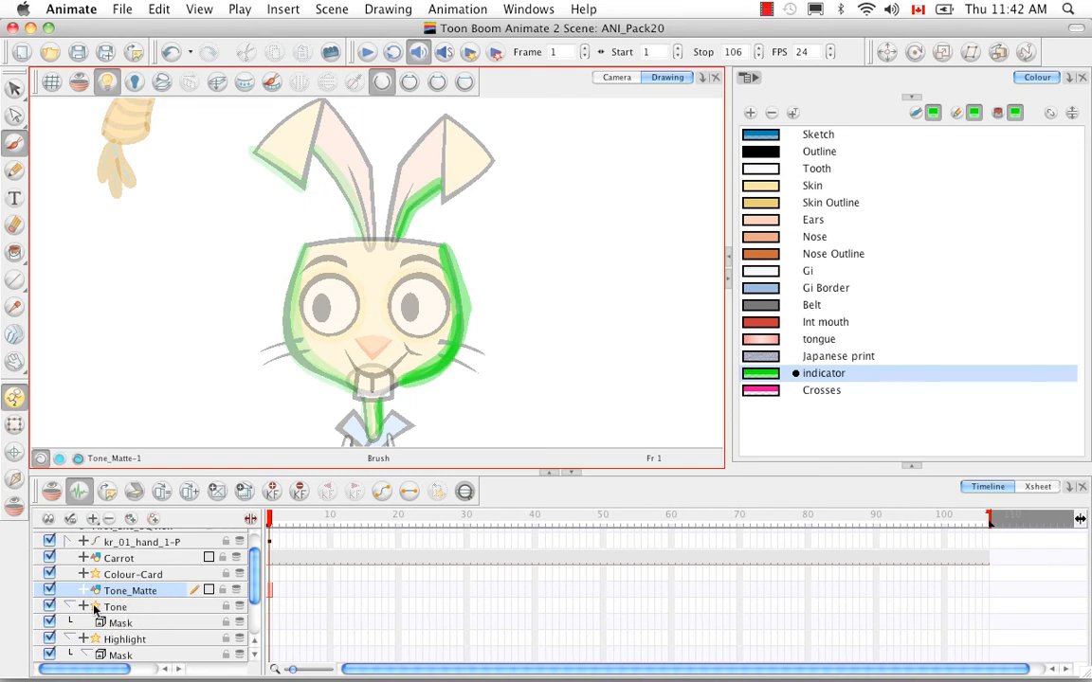
# Step: Nest Tone_Matte under the Tone effect's Mask and the collapsed Highlight group under the Tone effect
pyautogui.click(168, 595)
pyautogui.moveTo(168, 595); pyautogui.dragTo(166, 626)
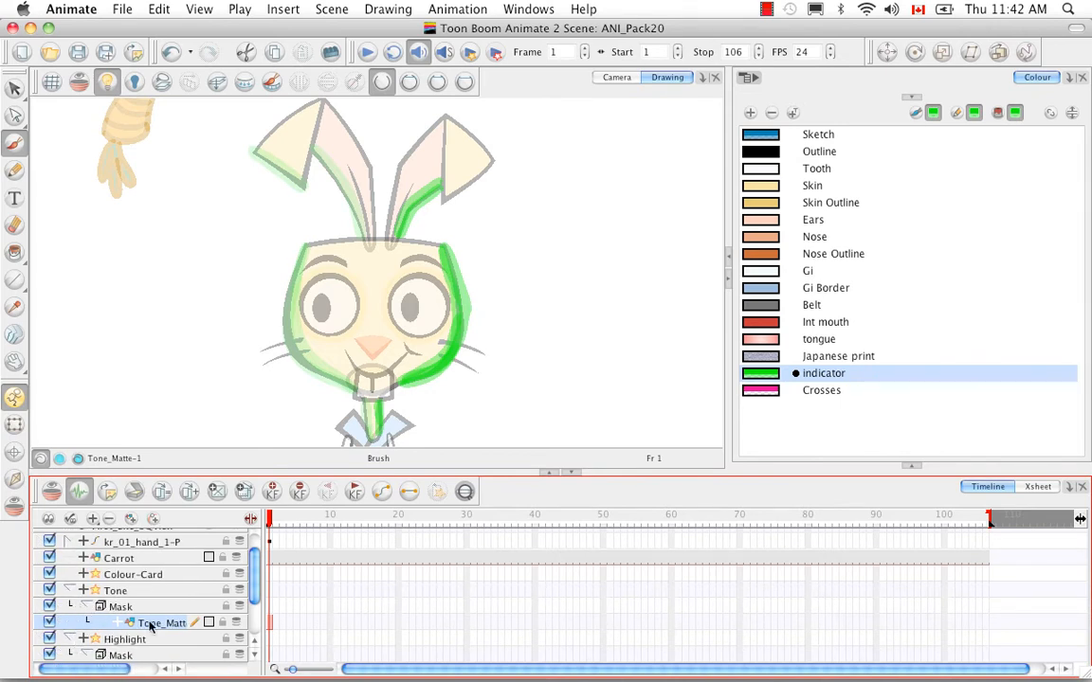
pyautogui.scroll(-3, 233, 531)
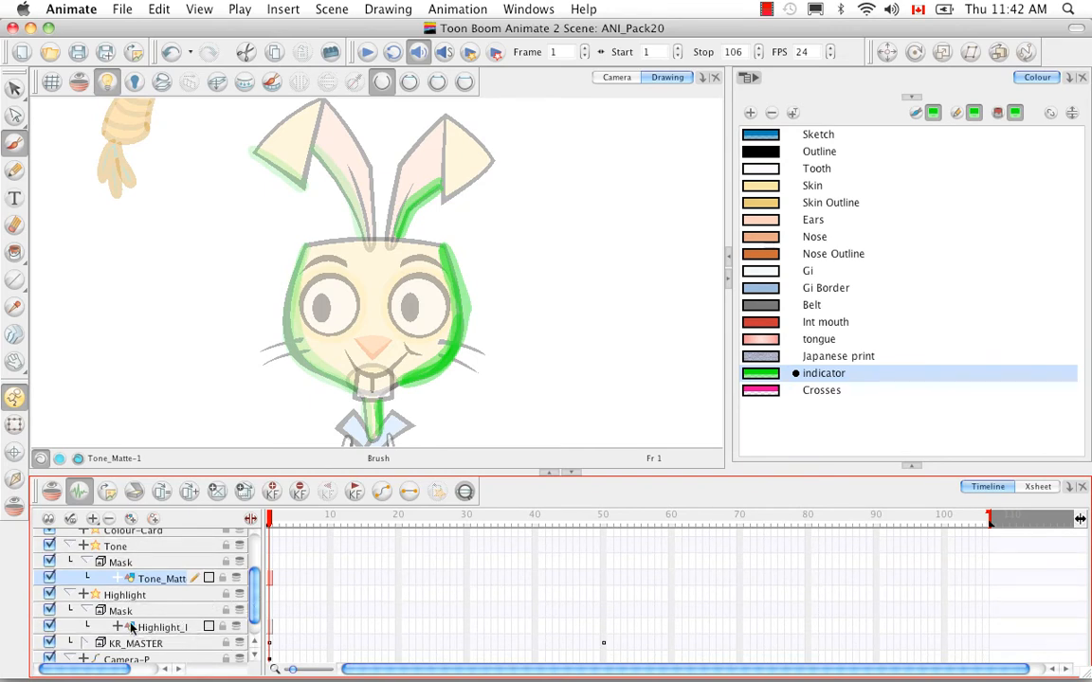
pyautogui.click(85, 610)
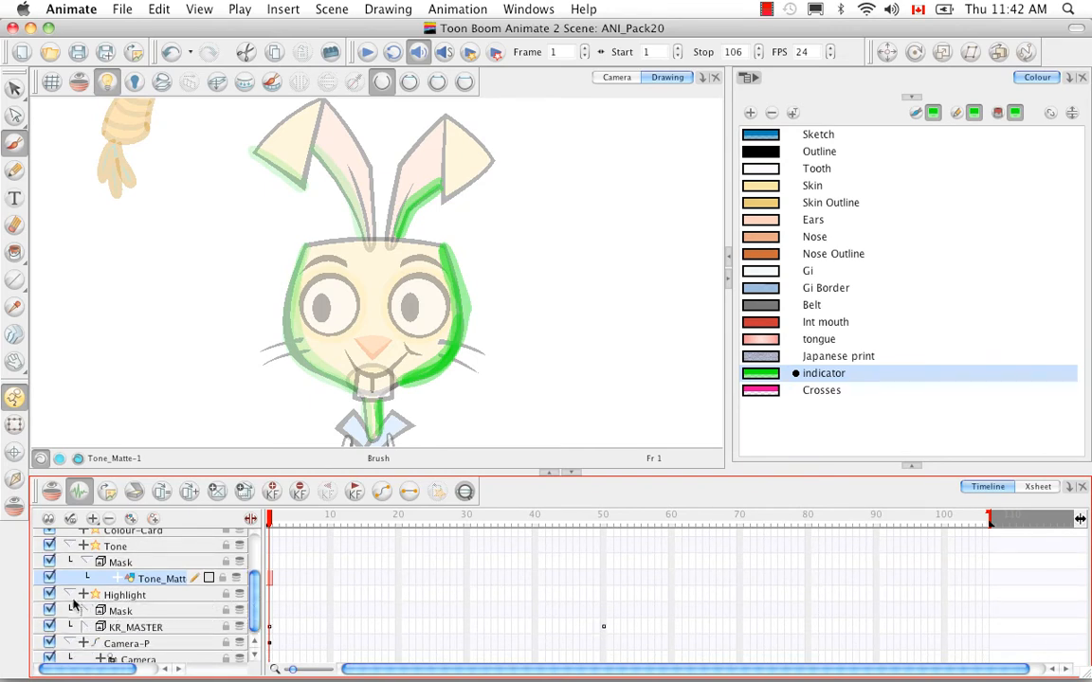
pyautogui.click(69, 595)
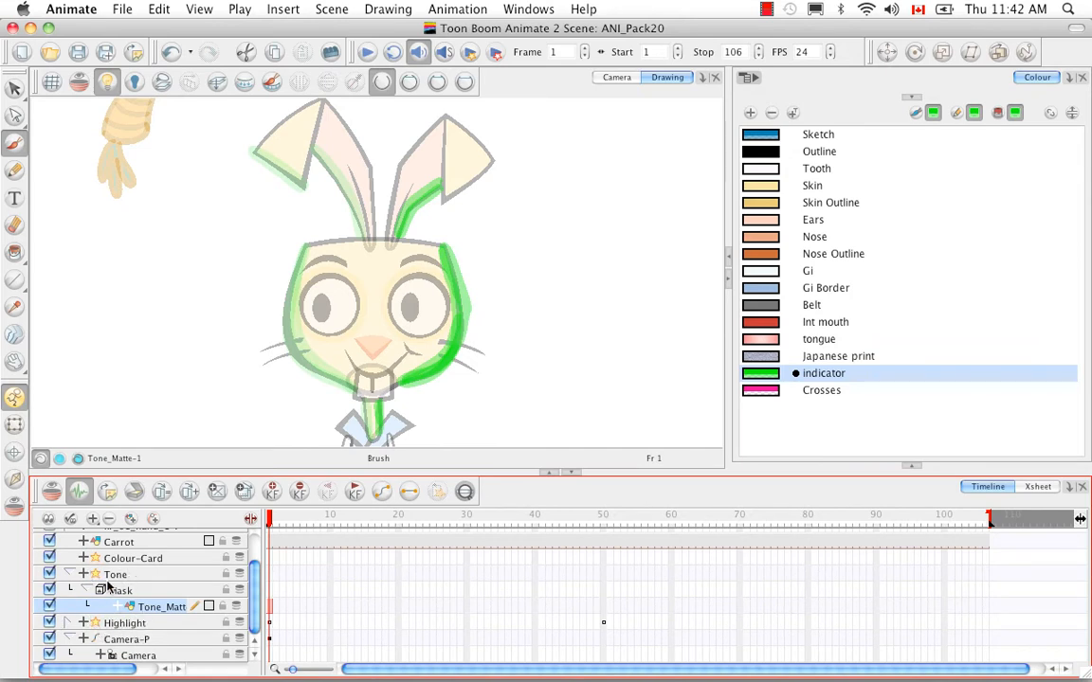
pyautogui.click(141, 624)
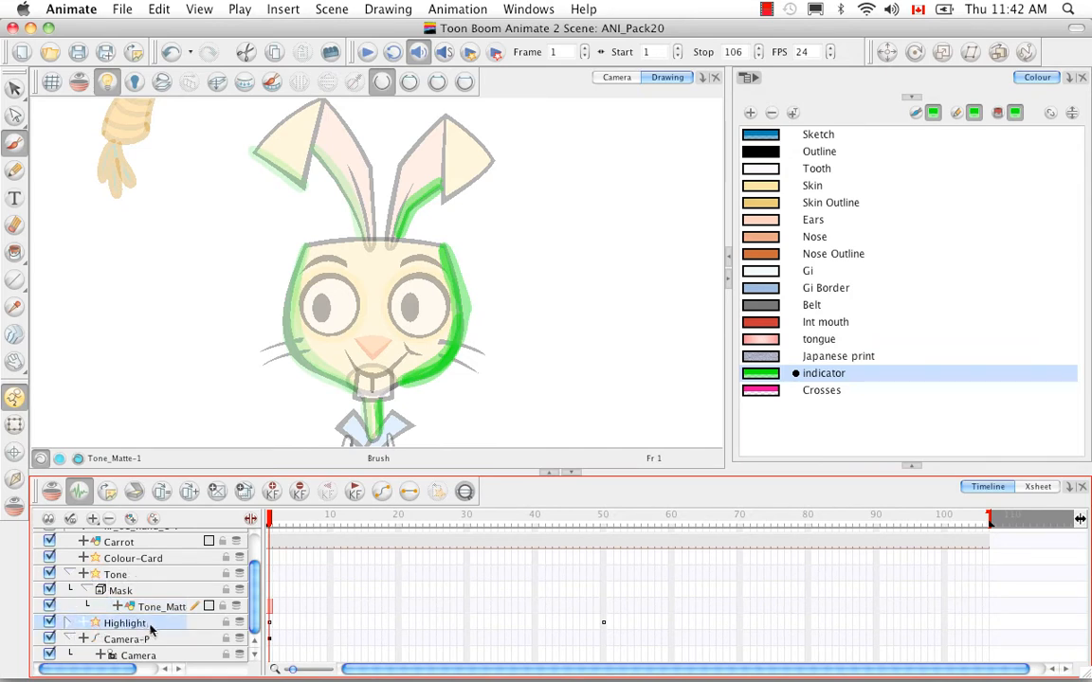
pyautogui.moveTo(157, 597); pyautogui.dragTo(159, 573)
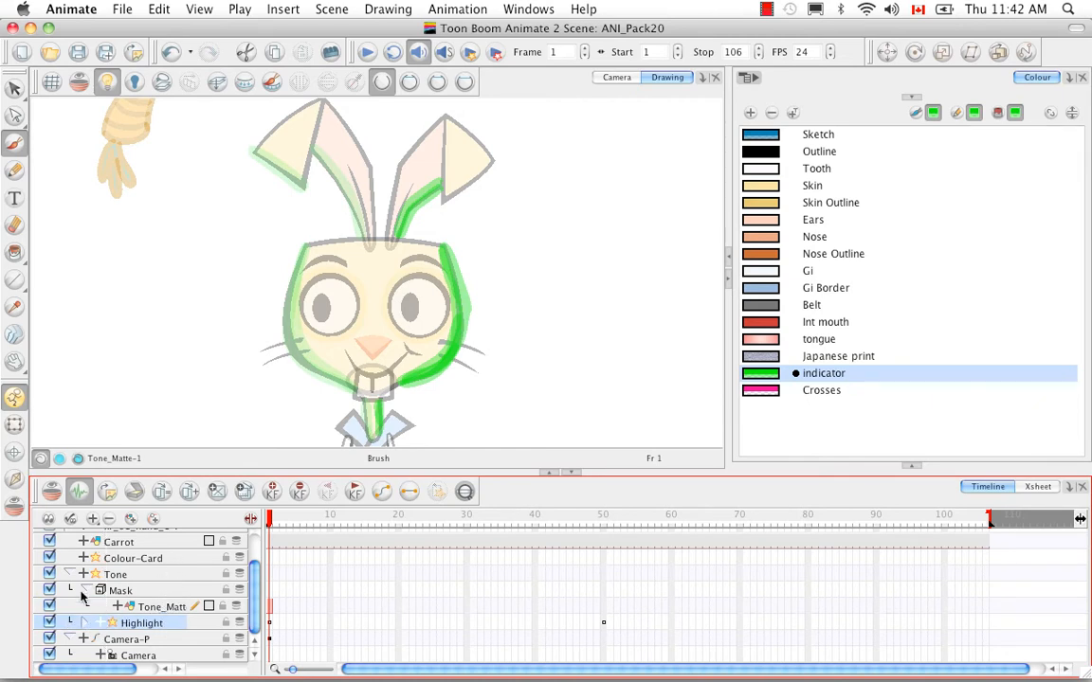
# Step: Collapse the Tone group and show the rendered preview in the Camera view
pyautogui.click(68, 519)
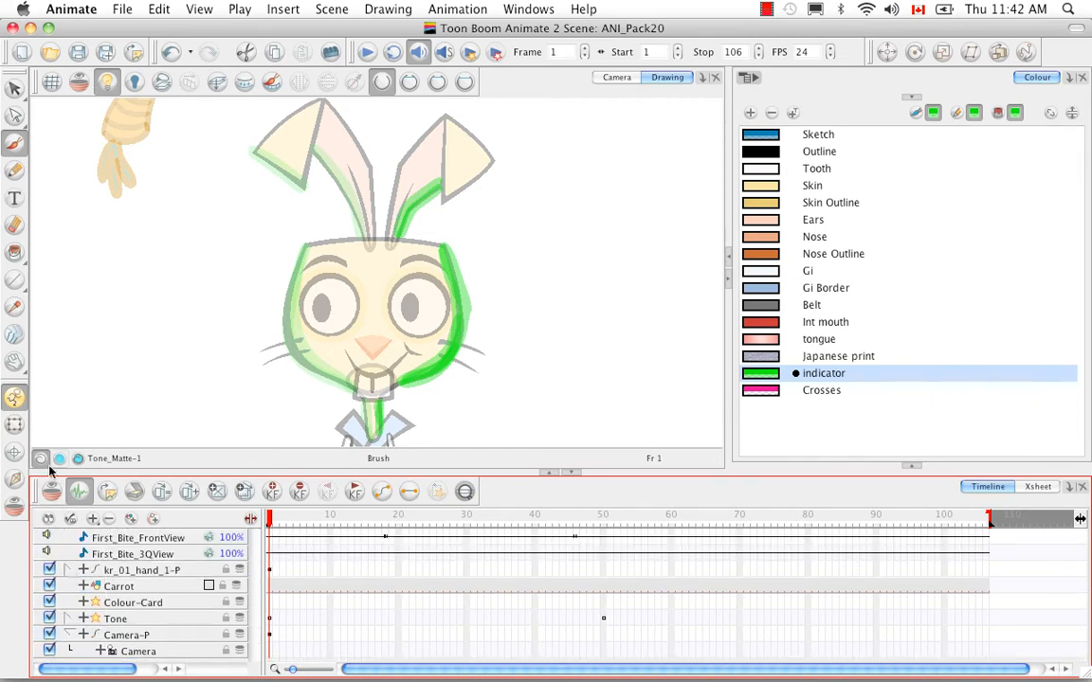
pyautogui.click(623, 79)
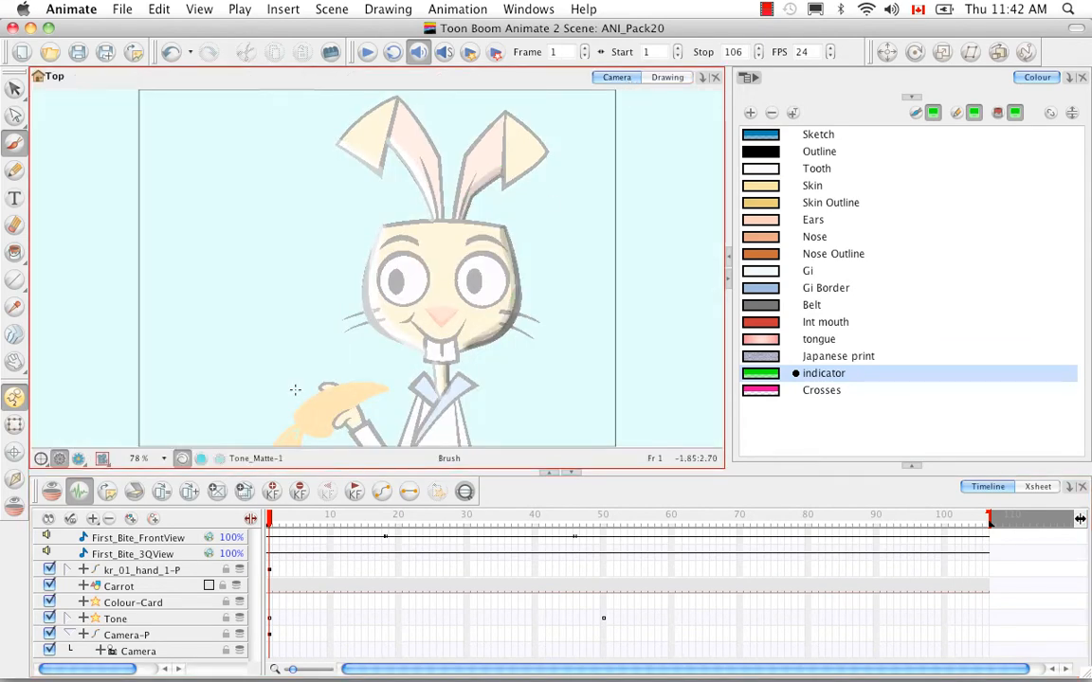
pyautogui.click(78, 459)
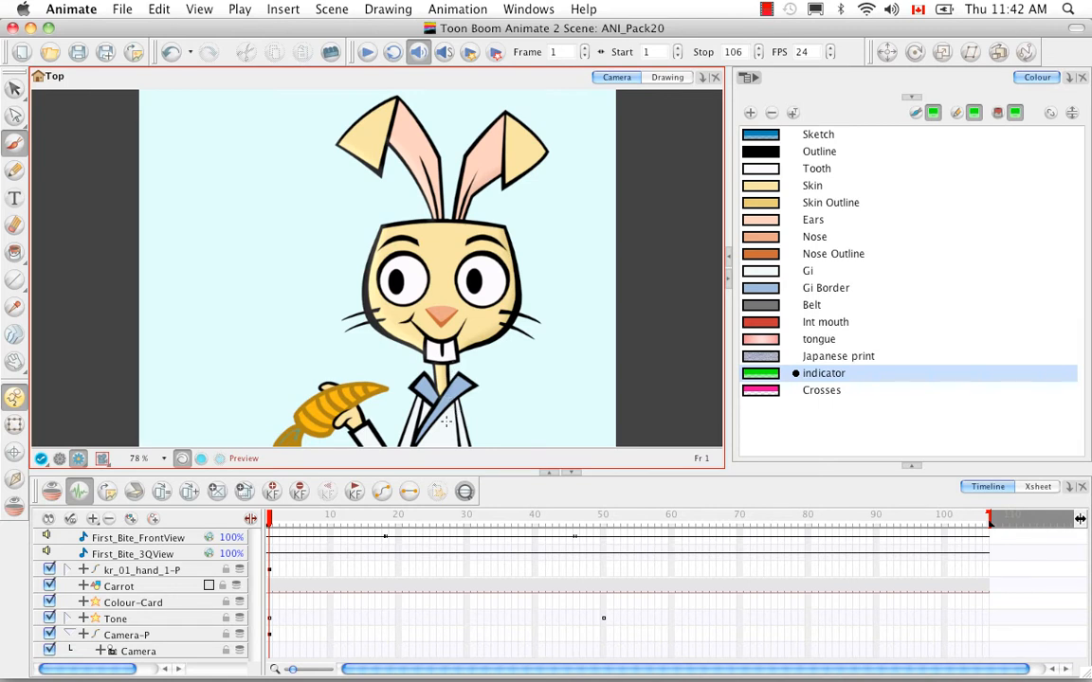
# Step: Try Invert Matte and Use Matte Colour on the Tone effect, switch both back off, and enable Multiplicative
pyautogui.doubleClick(149, 621)
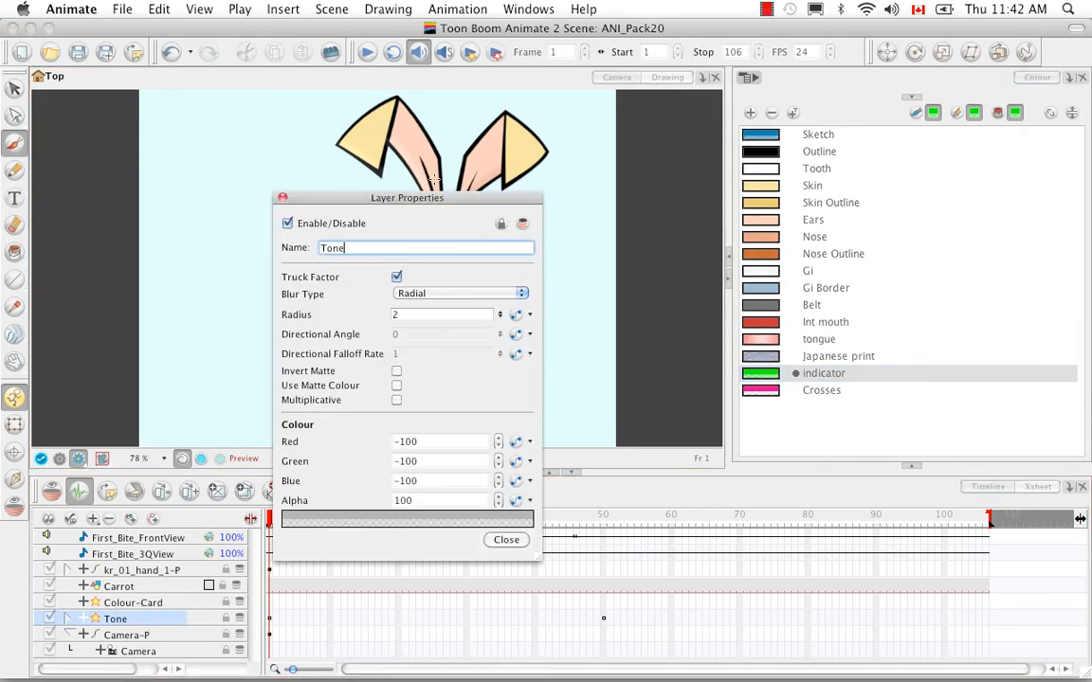
pyautogui.moveTo(388, 198); pyautogui.dragTo(661, 116)
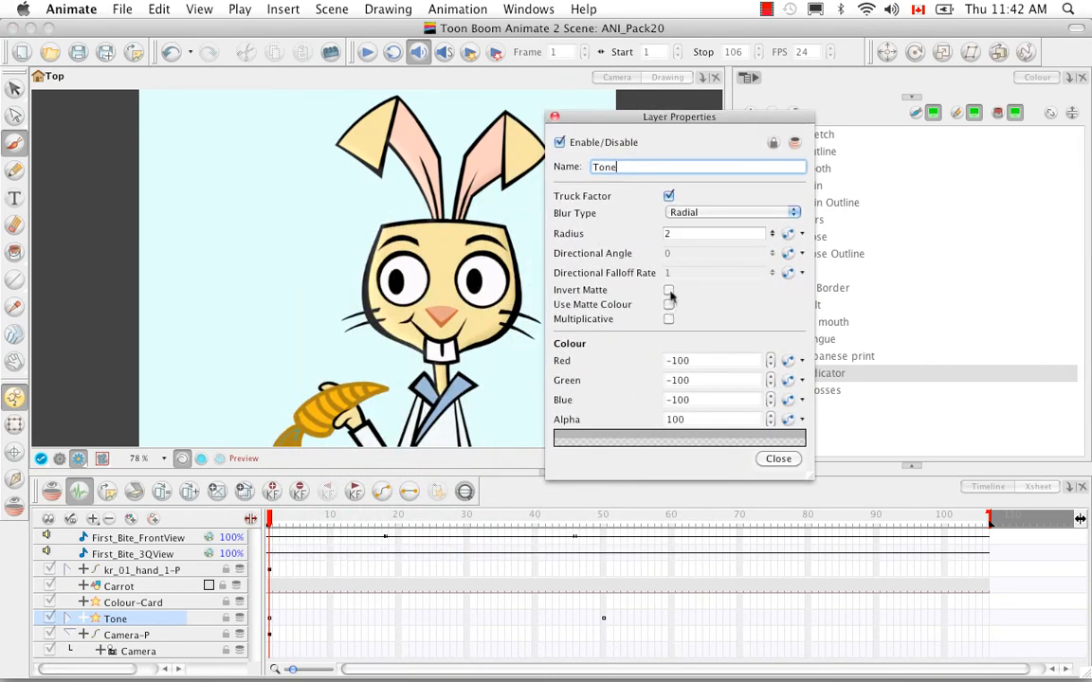
pyautogui.click(668, 291)
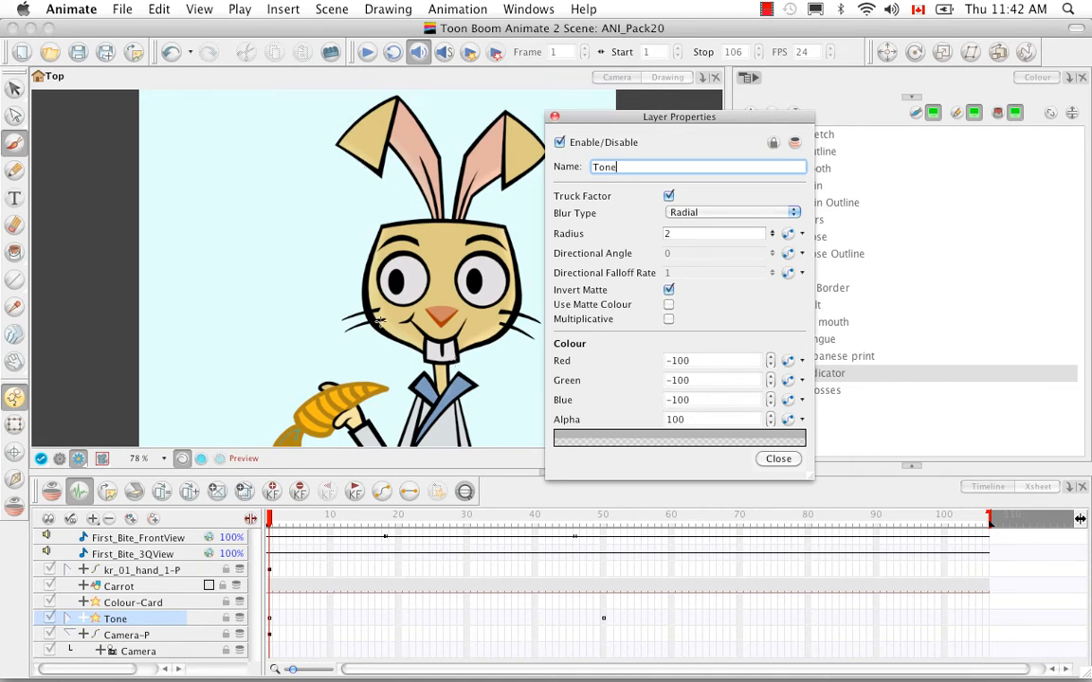
pyautogui.click(668, 291)
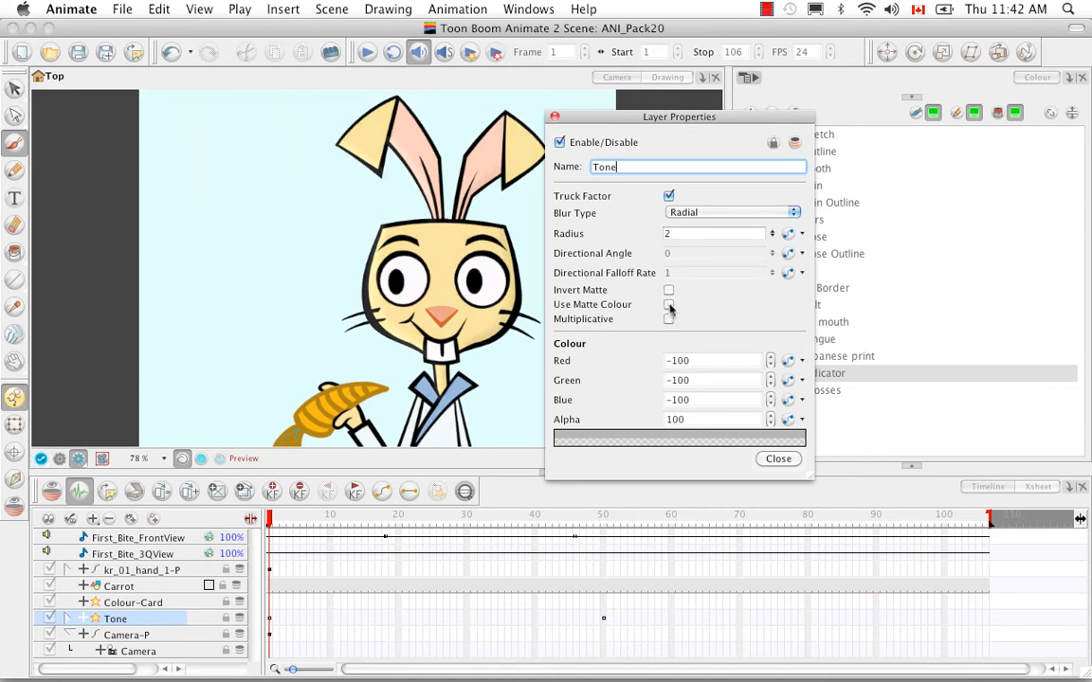
pyautogui.click(668, 305)
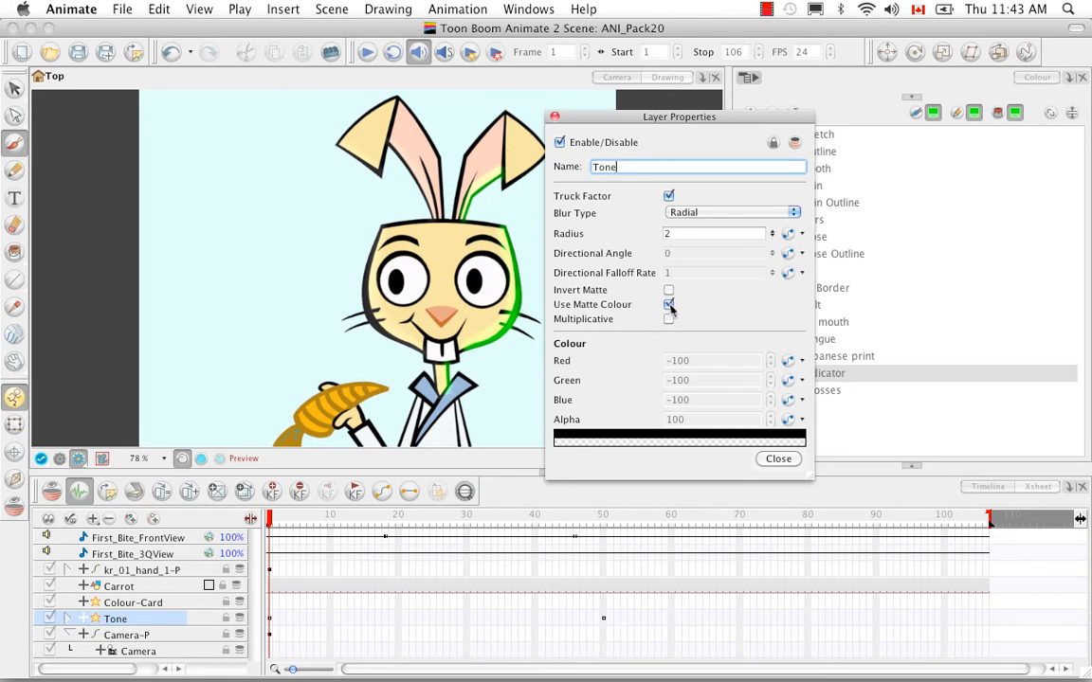
pyautogui.click(669, 305)
pyautogui.click(669, 320)
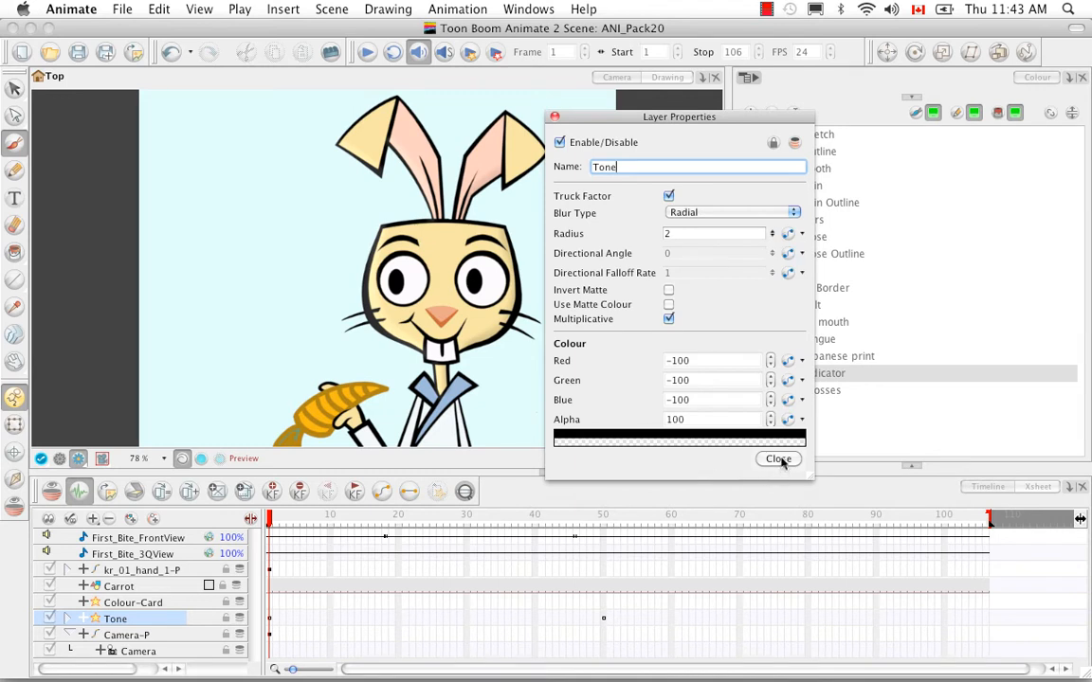
pyautogui.click(778, 458)
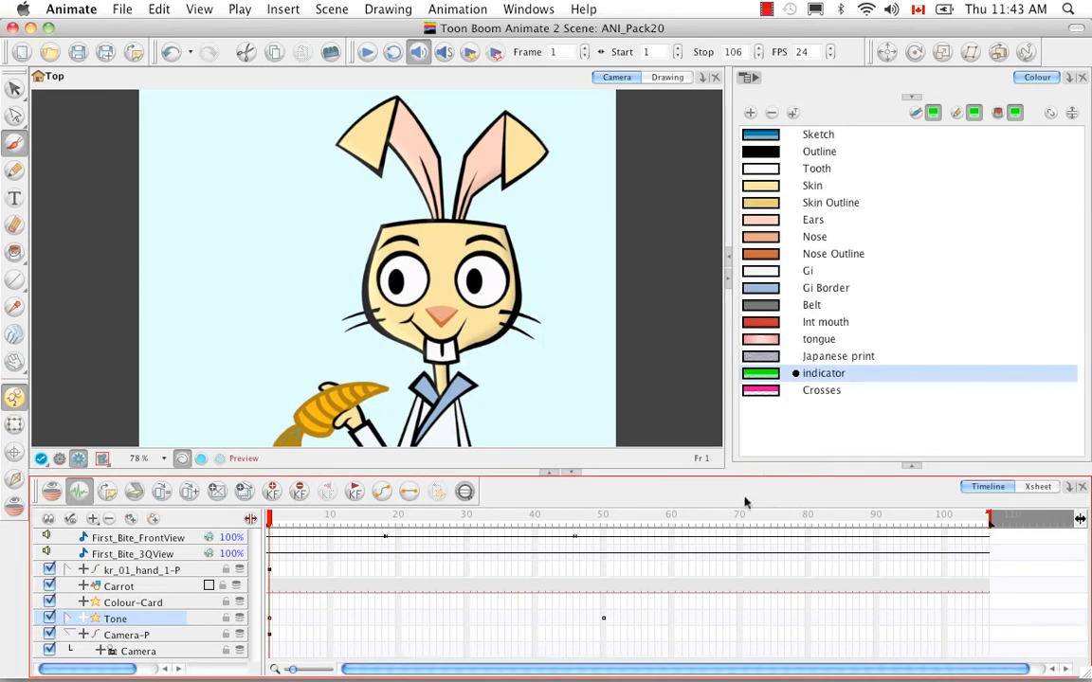
# Step: Expand the Tone effect, the nested Highlight effect and its Mask to show both matte drawing layers
pyautogui.click(68, 618)
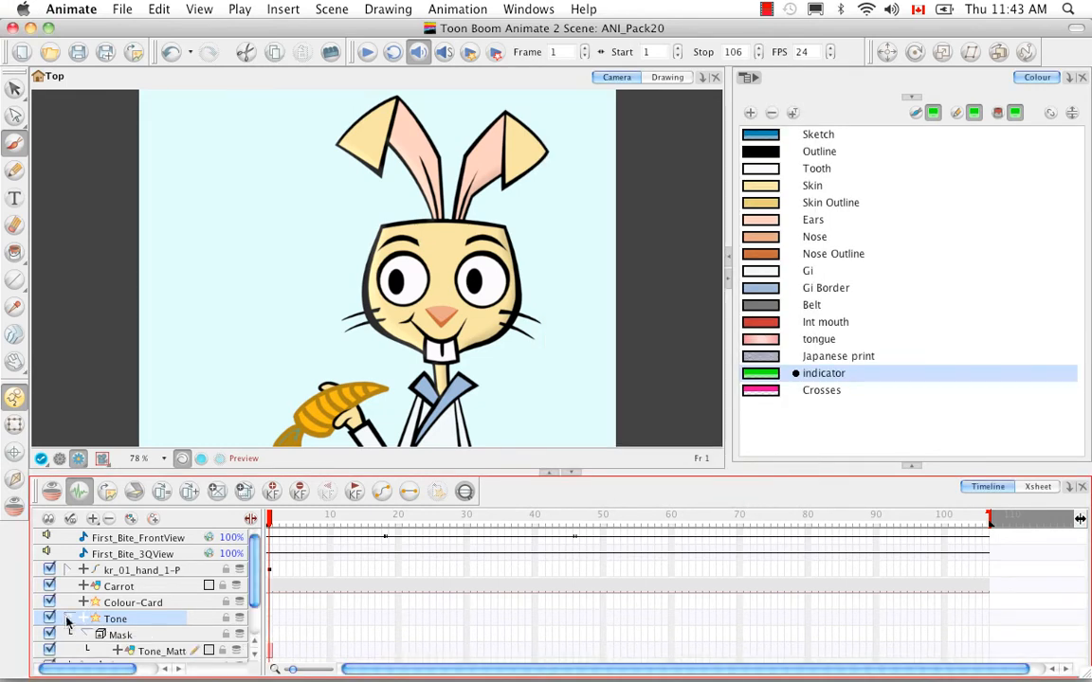
pyautogui.scroll(-3, 253, 588)
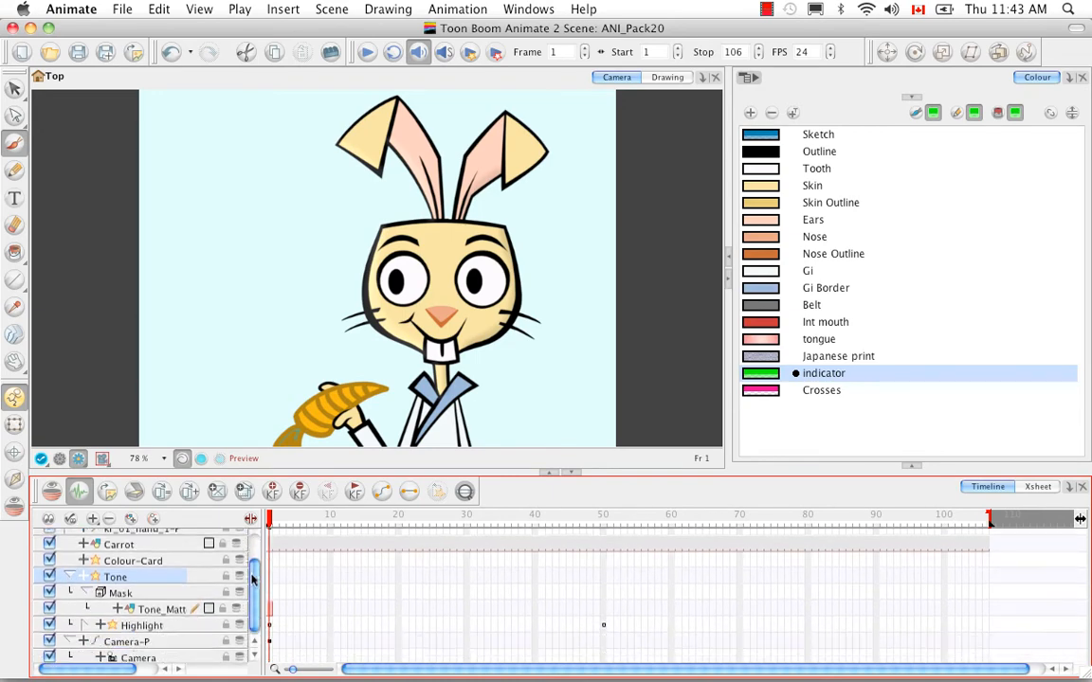
pyautogui.click(86, 622)
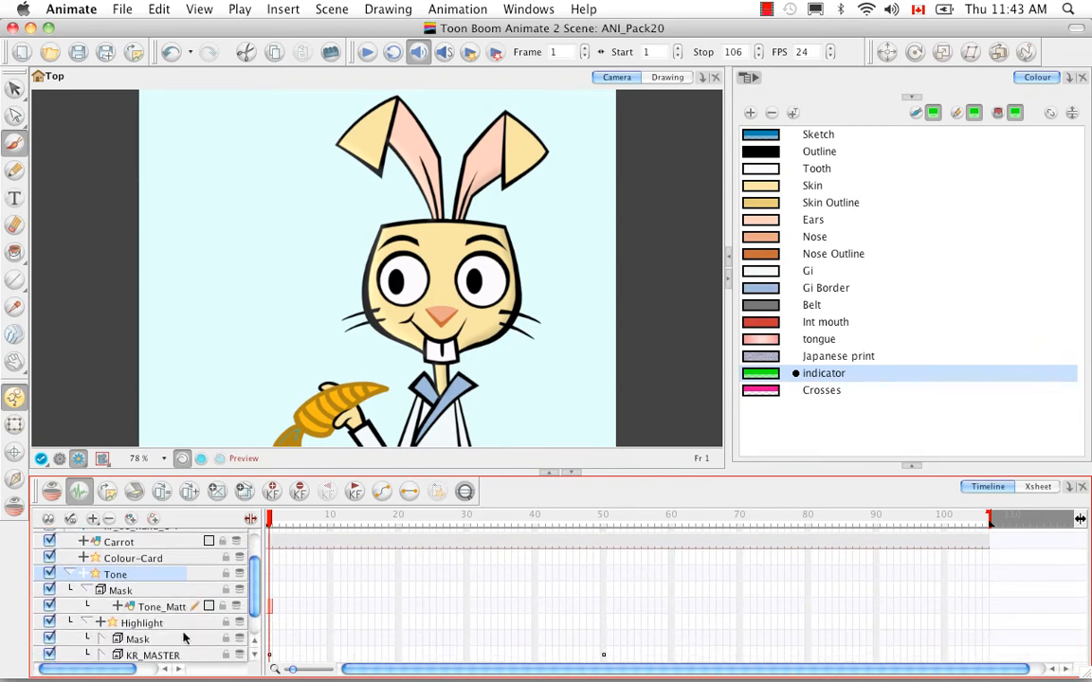
pyautogui.scroll(-2, 252, 580)
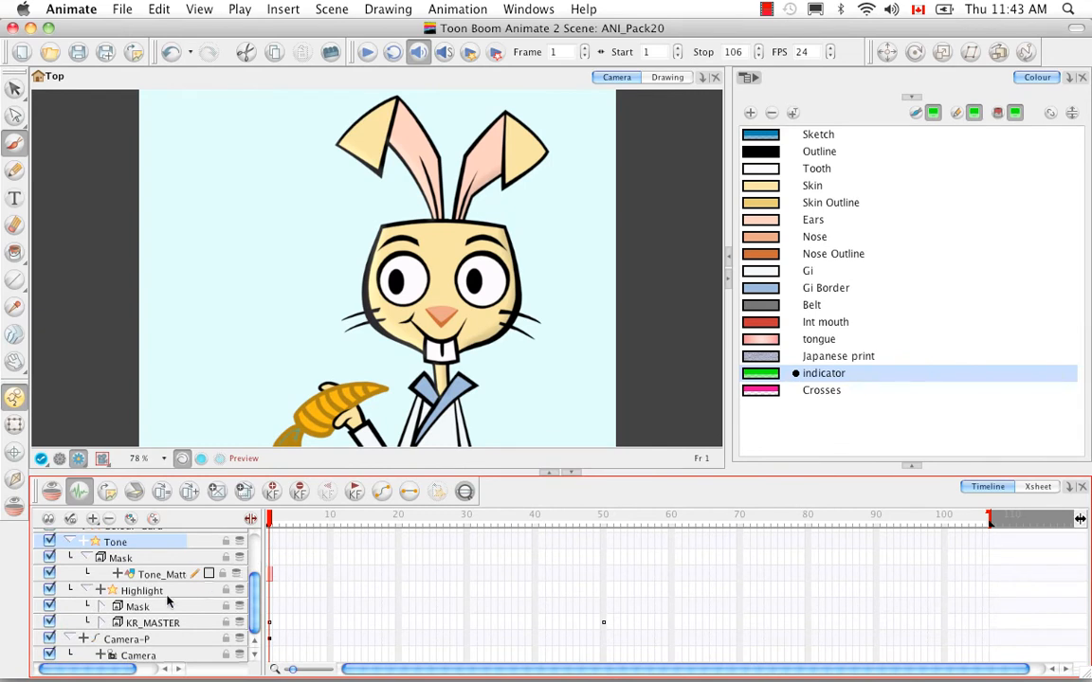
pyautogui.click(103, 608)
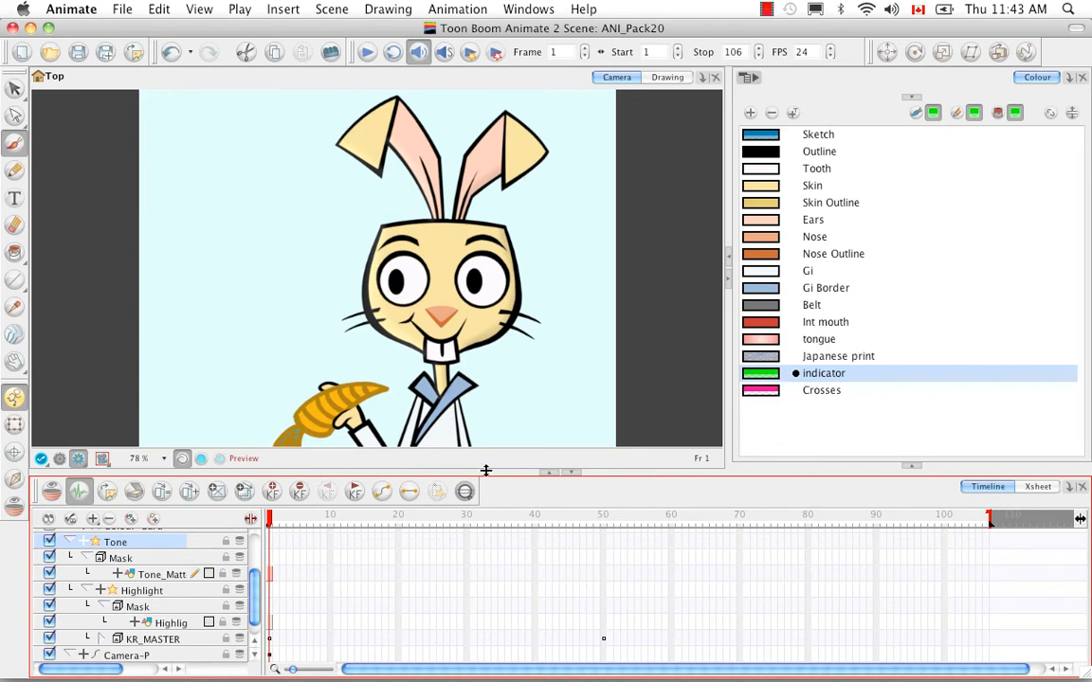
# Step: Leave the render preview and scrub through the animation to the rabbit's head turn at frame 50
pyautogui.click(58, 459)
pyautogui.click(297, 524)
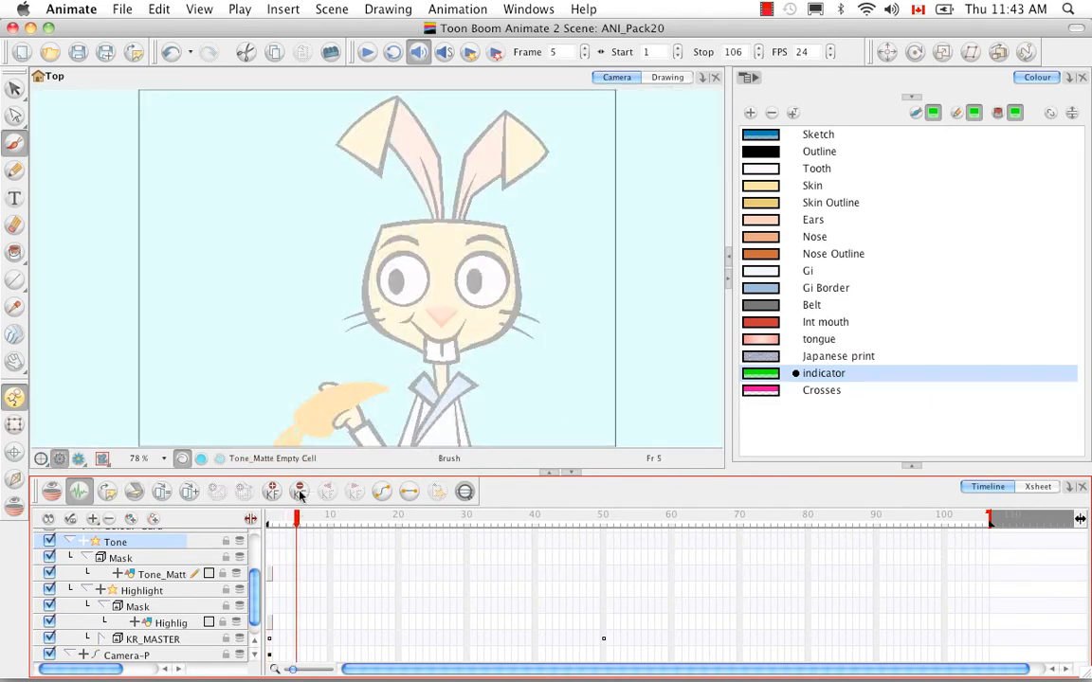
pyautogui.moveTo(294, 521)
pyautogui.mouseDown()
pyautogui.moveTo(605, 536)
pyautogui.moveTo(607, 568)
pyautogui.moveTo(599, 558)
pyautogui.mouseUp()
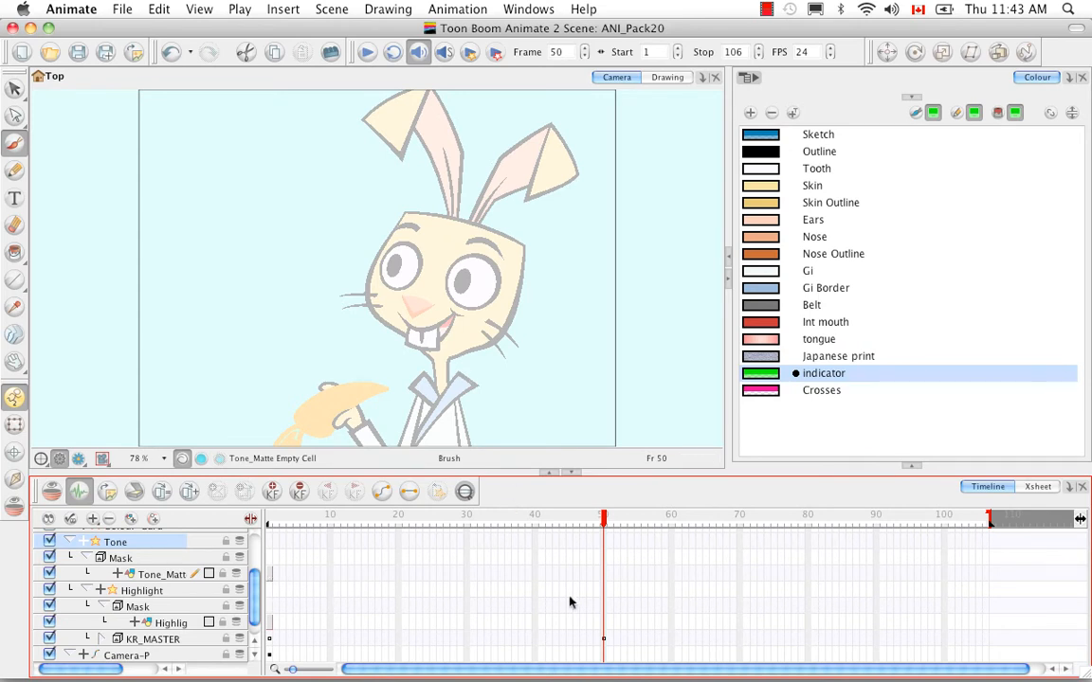
# Step: Extend the exposure of the first Tone_Matte and Highlight_Matte drawings to frame 49
pyautogui.click(596, 578)
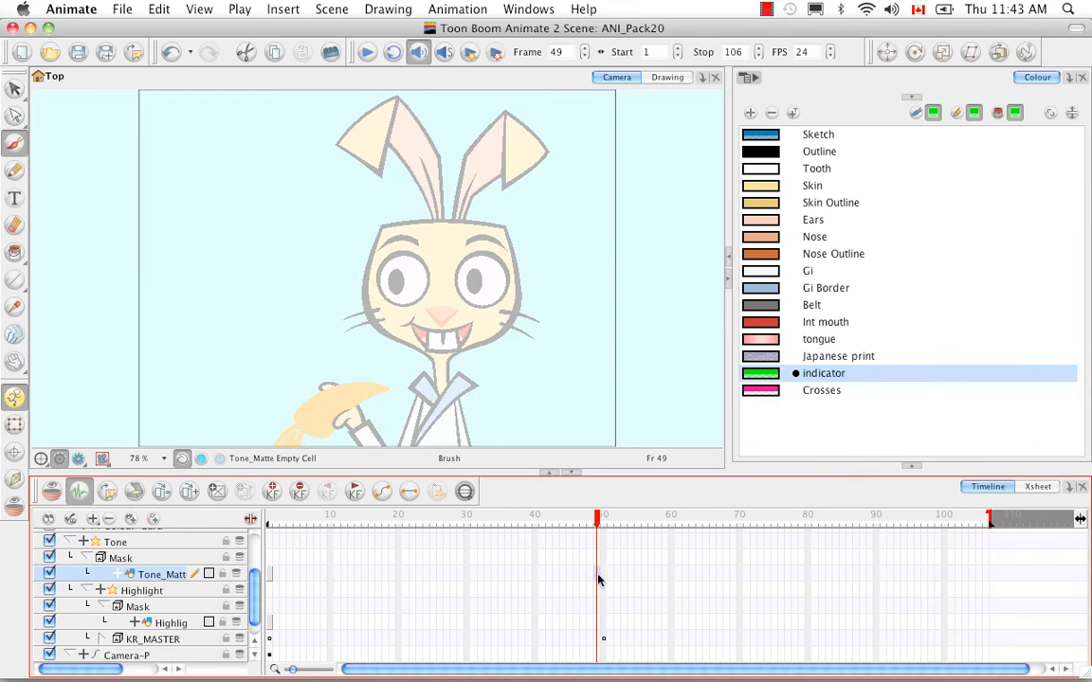
pyautogui.rightClick(596, 578)
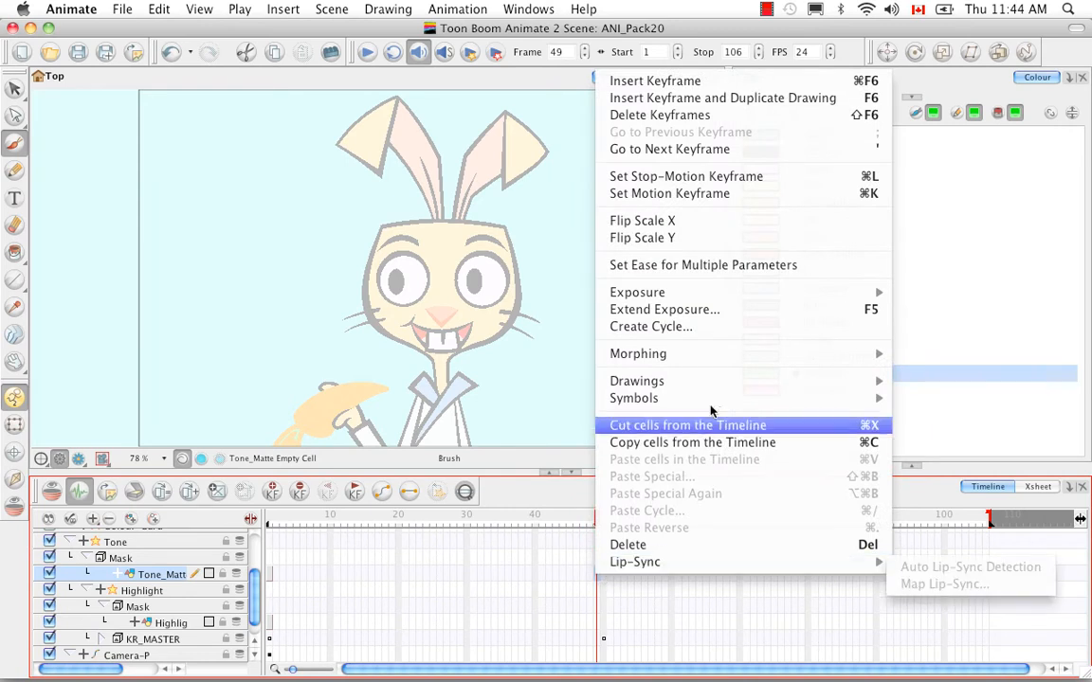
pyautogui.click(846, 313)
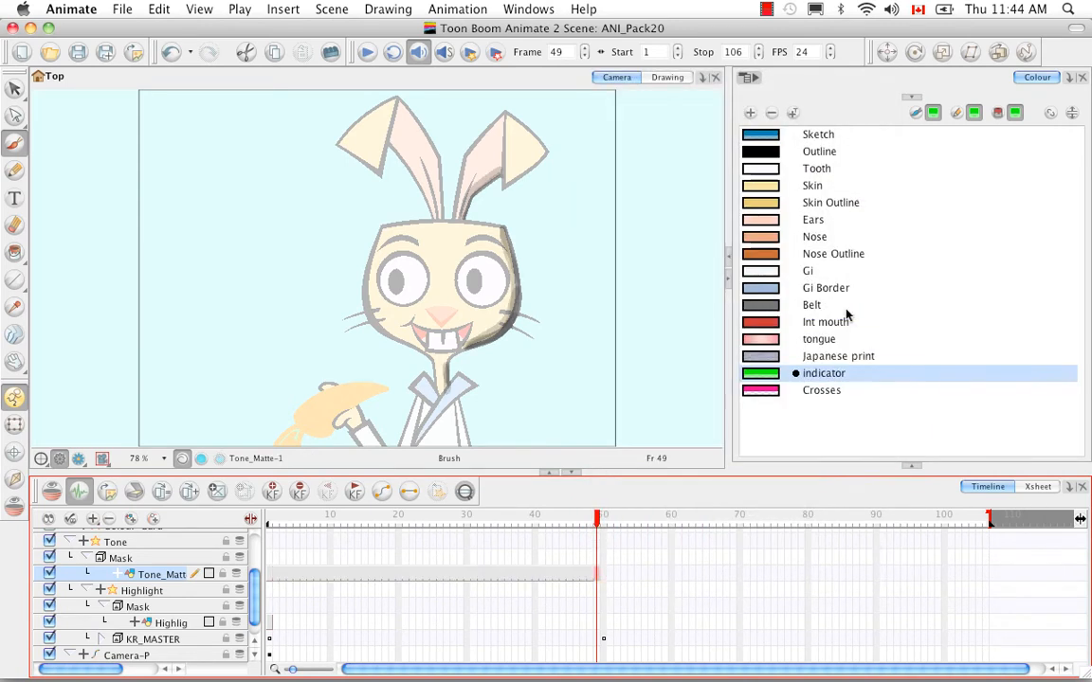
pyautogui.click(598, 628)
pyautogui.rightClick(599, 627)
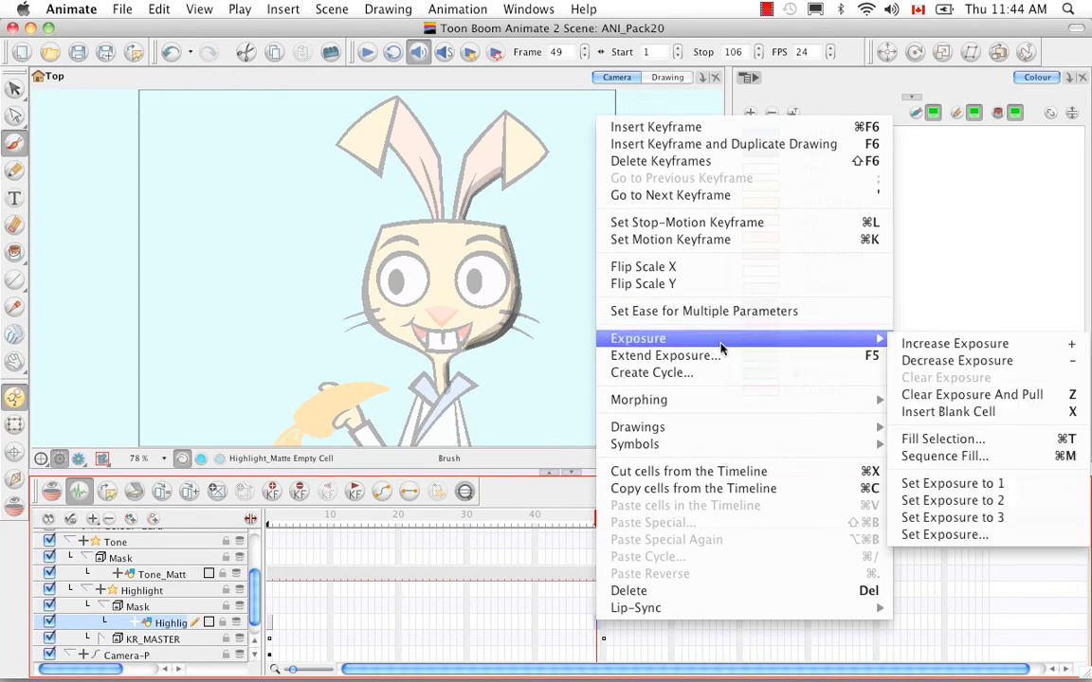
pyautogui.click(769, 356)
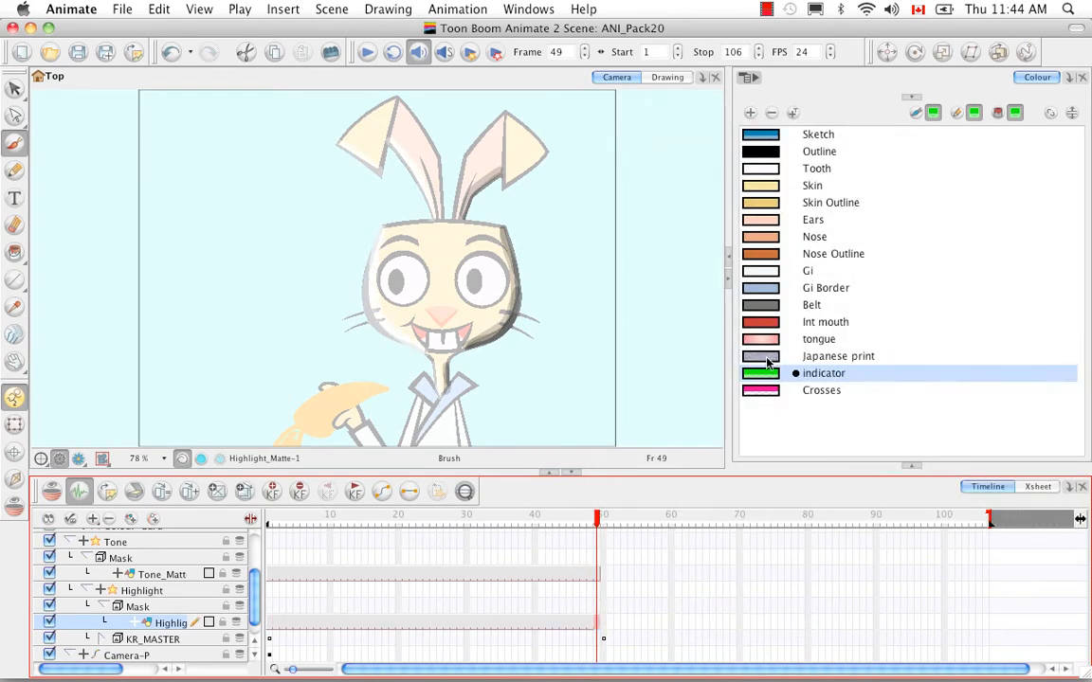
# Step: On Tone_Matte at frame 50 in the Drawing view, brush indicator-coloured strokes under the right-hand ear and down the right side of the face and neck
pyautogui.moveTo(600, 527); pyautogui.dragTo(604, 521)
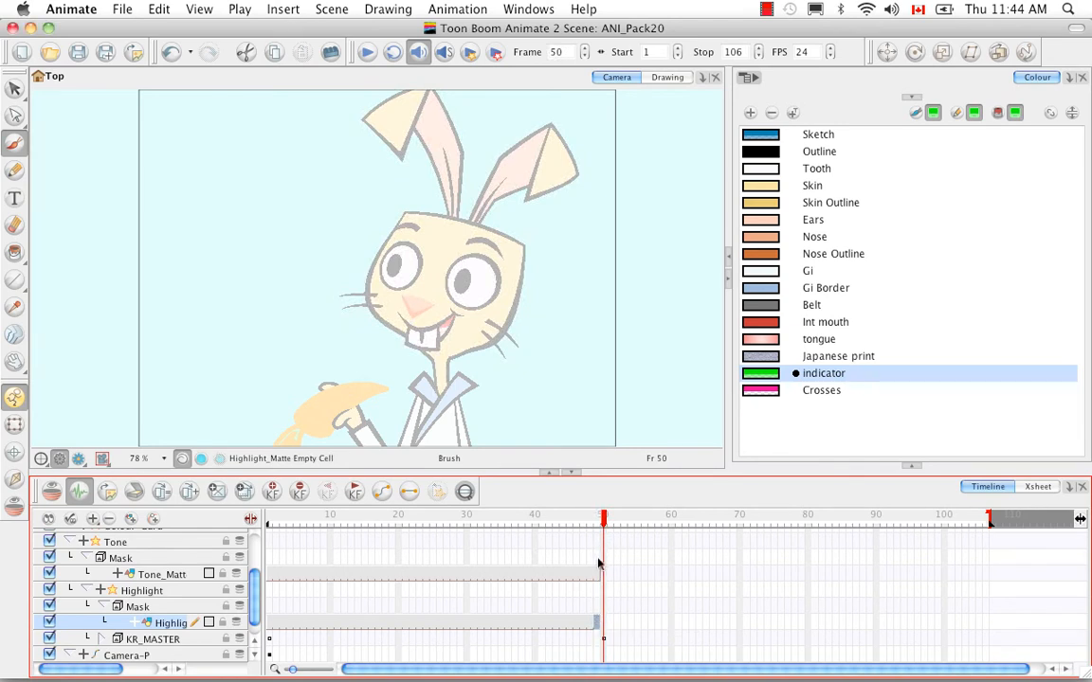
pyautogui.moveTo(603, 521); pyautogui.dragTo(604, 518)
pyautogui.click(606, 581)
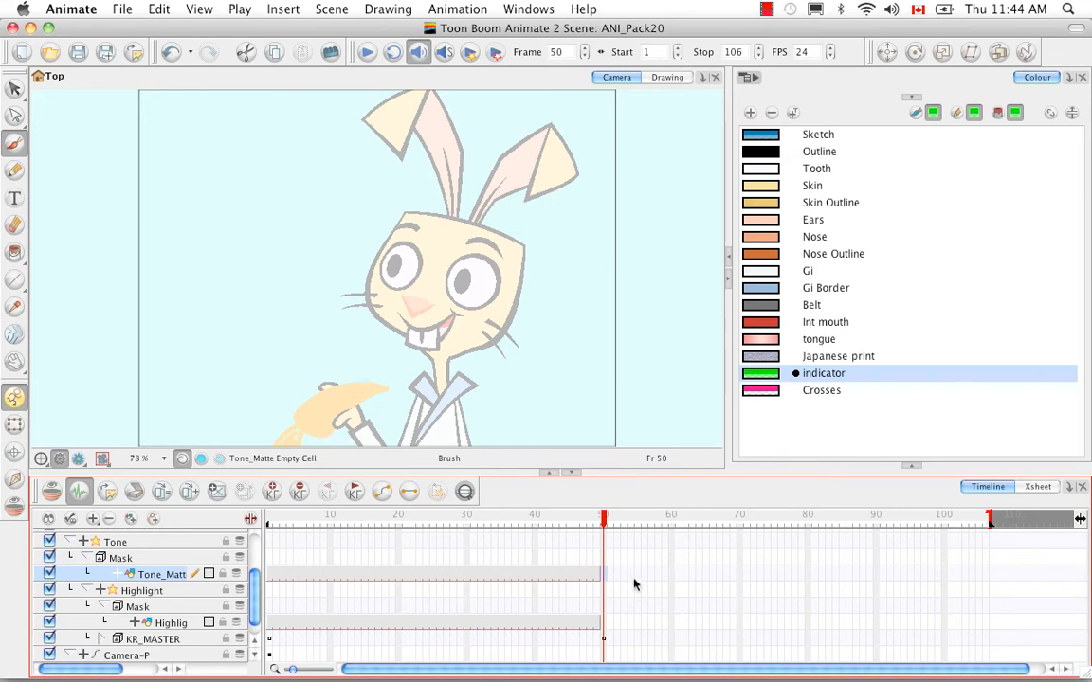
pyautogui.click(668, 78)
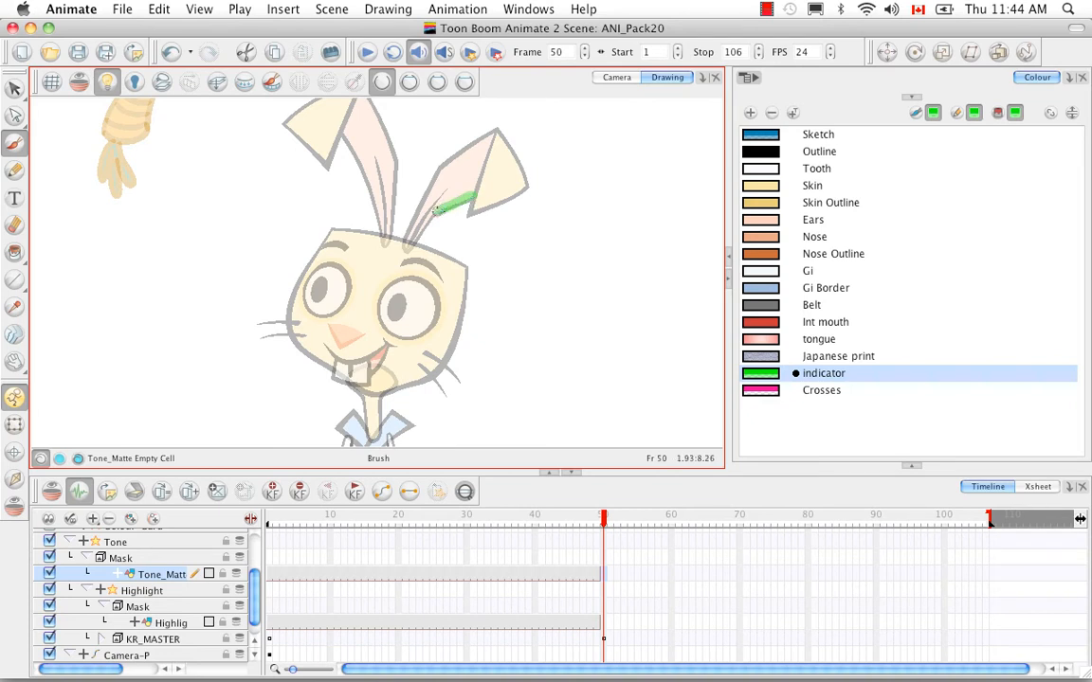
pyautogui.moveTo(435, 210)
pyautogui.mouseDown()
pyautogui.moveTo(422, 237)
pyautogui.moveTo(471, 200)
pyautogui.mouseUp()
pyautogui.moveTo(464, 282)
pyautogui.mouseDown()
pyautogui.moveTo(454, 333)
pyautogui.moveTo(379, 389)
pyautogui.mouseUp()
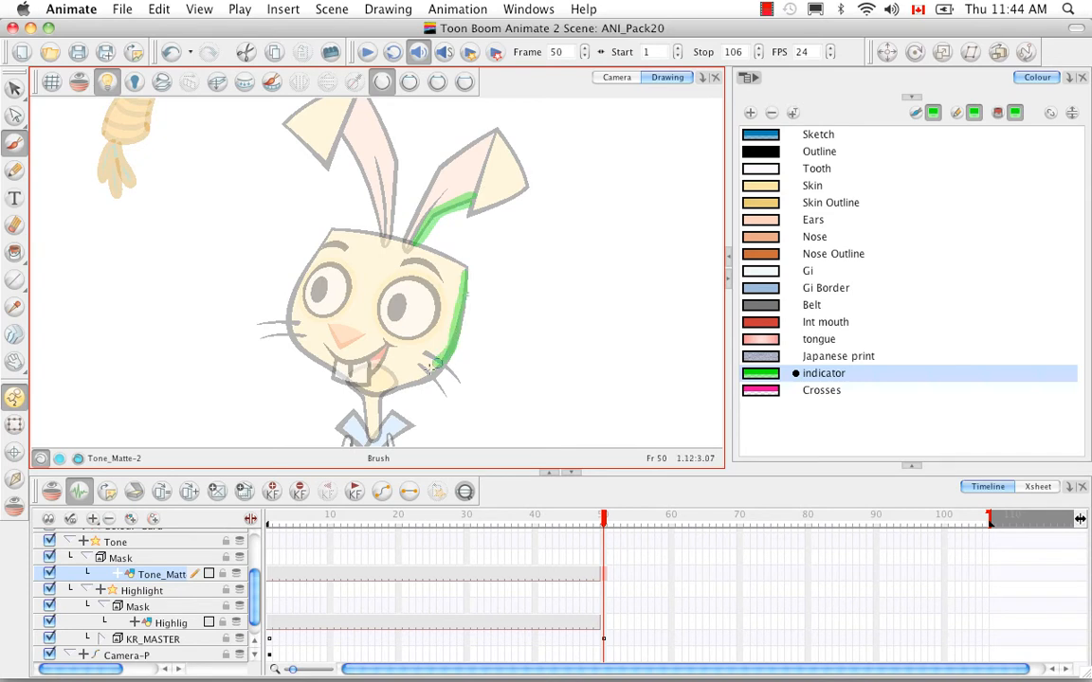
pyautogui.moveTo(449, 338)
pyautogui.mouseDown()
pyautogui.moveTo(472, 264)
pyautogui.moveTo(453, 340)
pyautogui.moveTo(379, 389)
pyautogui.mouseUp()
pyautogui.press('super+z')
pyautogui.press('super+z')
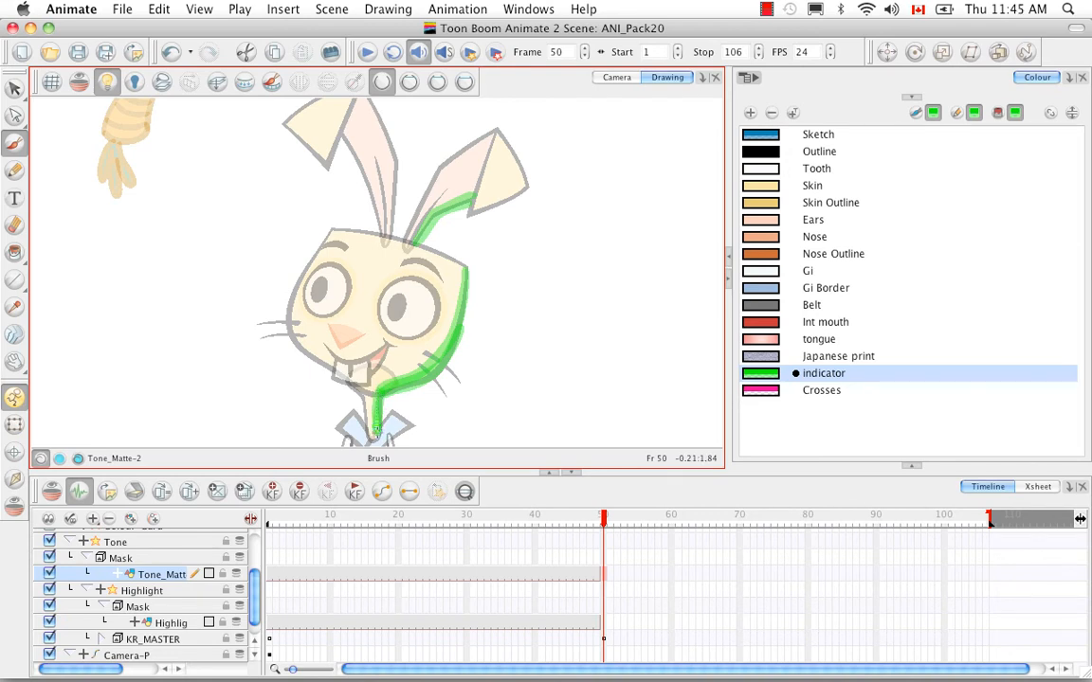
# Step: Flip between frames 49 and 50 to compare the two Tone_Matte drawings against the head turn
pyautogui.click(609, 573)
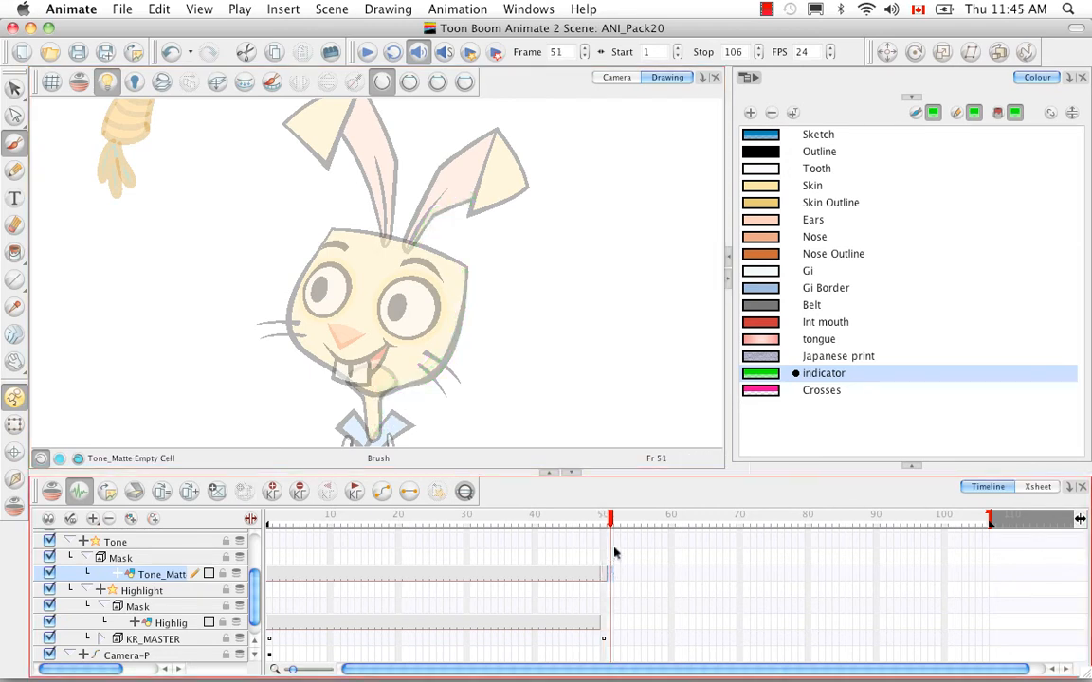
pyautogui.click(604, 527)
pyautogui.press(',')
pyautogui.press('.')
pyautogui.press(',')
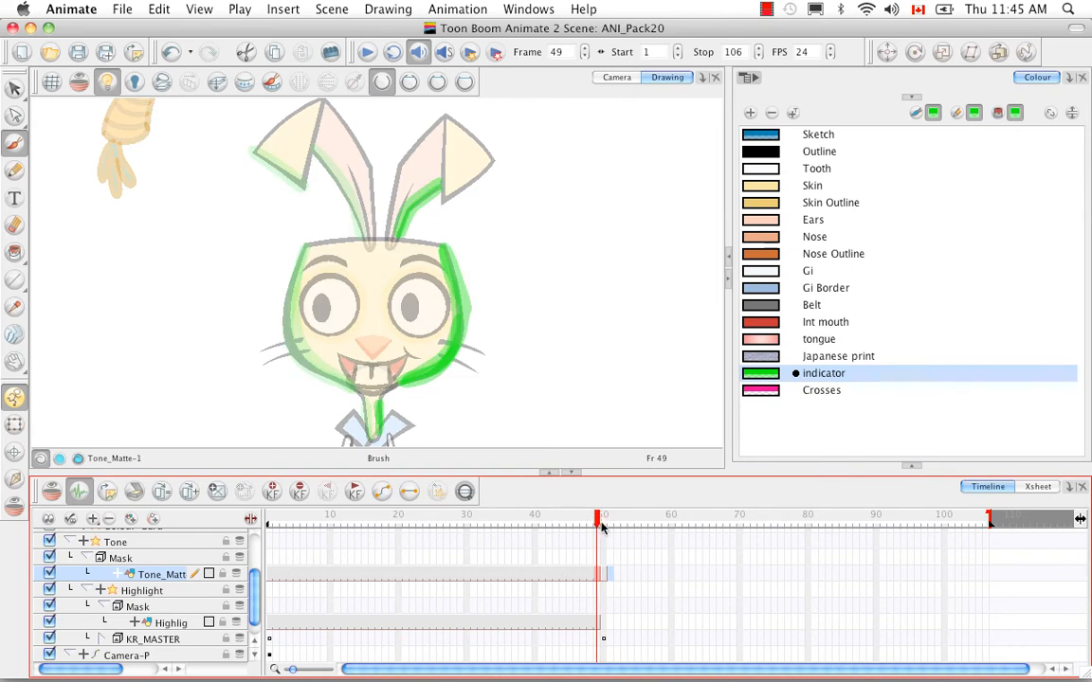
pyautogui.press('.')
pyautogui.press(',')
pyautogui.press('.')
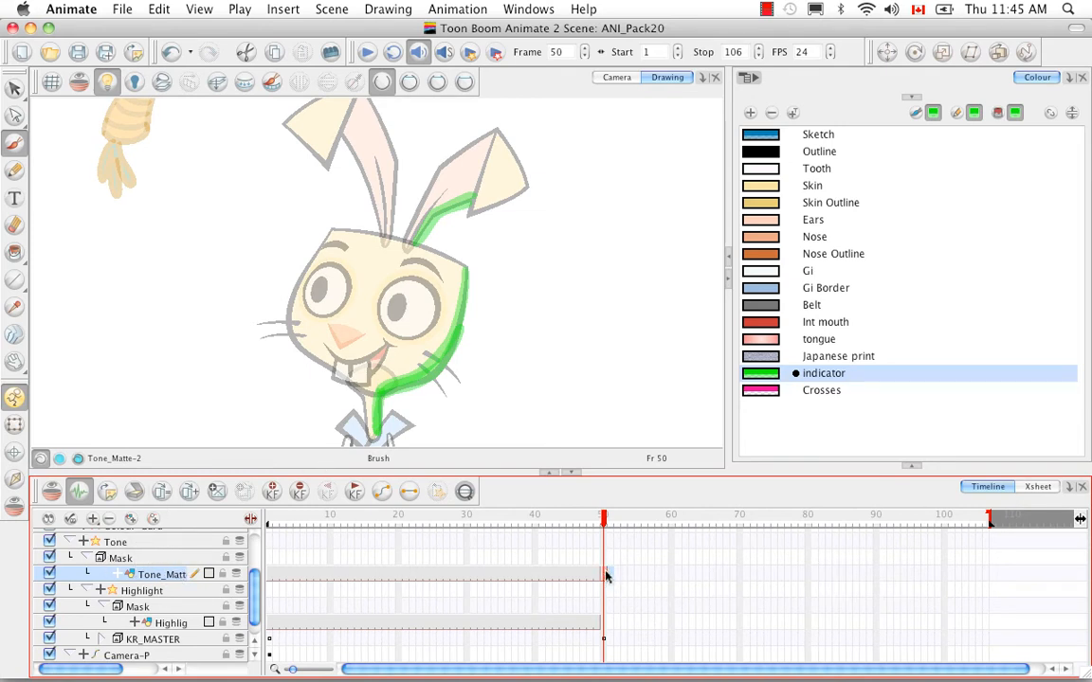
# Step: Extend the exposure of the second Tone_Matte drawing to frame 106
pyautogui.click(990, 581)
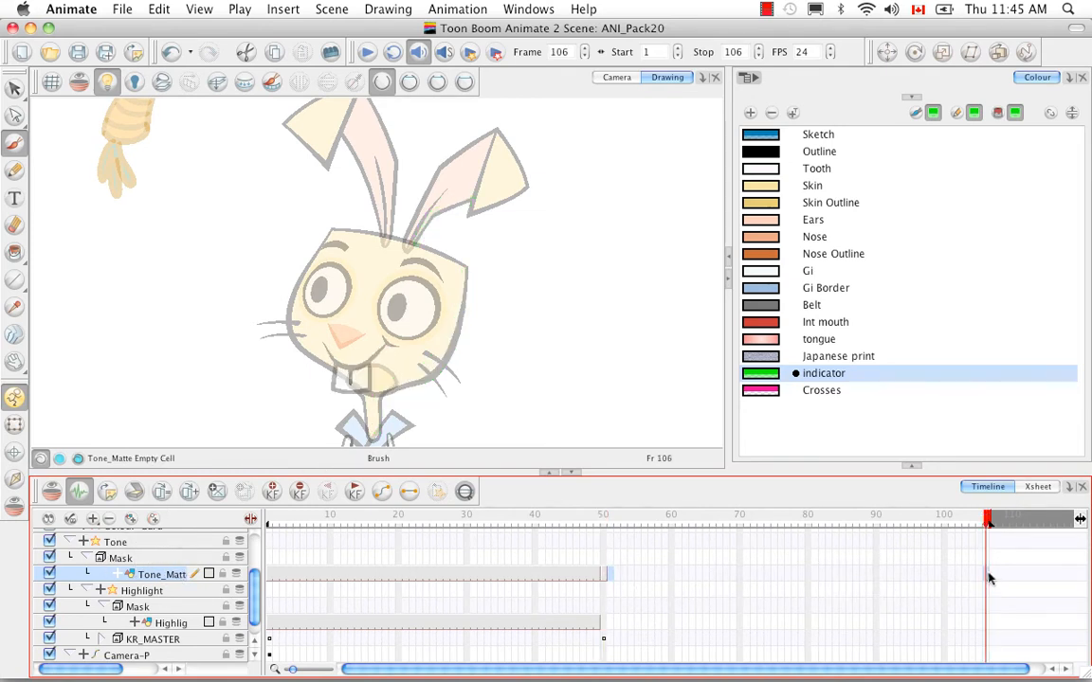
pyautogui.rightClick(986, 578)
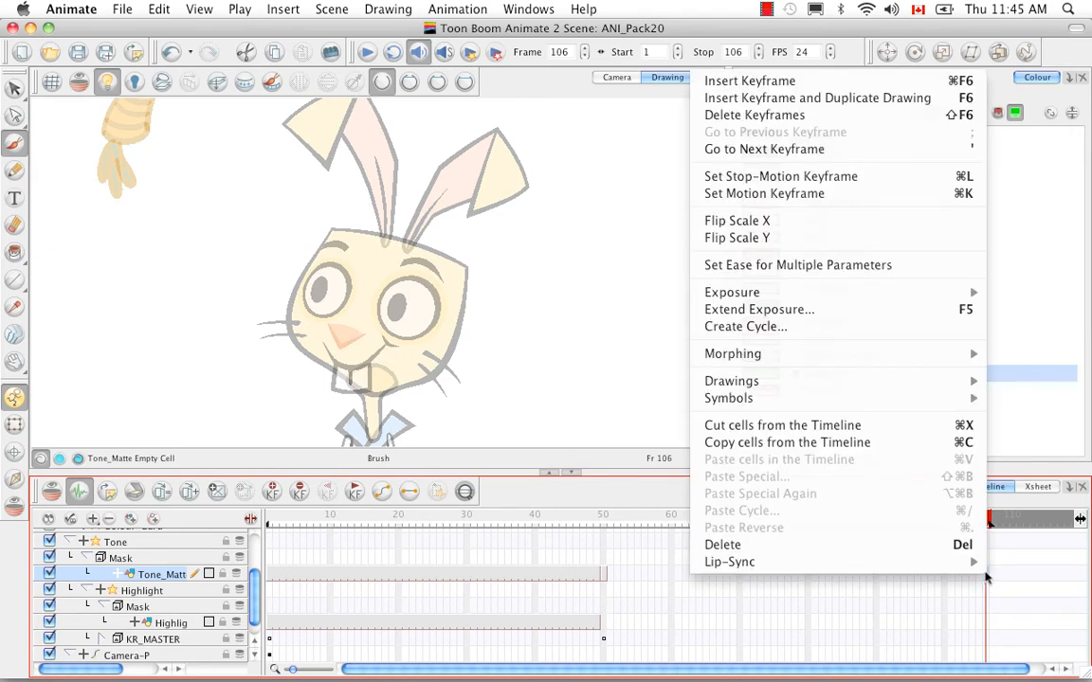
pyautogui.click(943, 313)
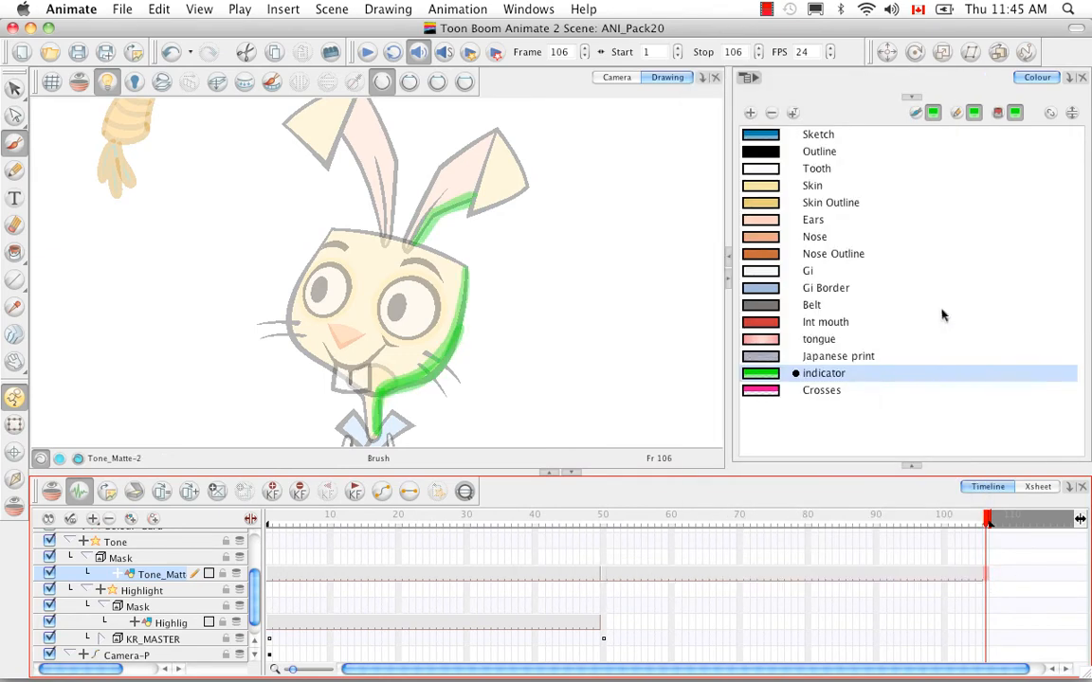
# Step: On Highlight_Matte at frame 50, brush indicator-coloured strokes along the left-hand ear and the left side of the face and neck
pyautogui.click(602, 626)
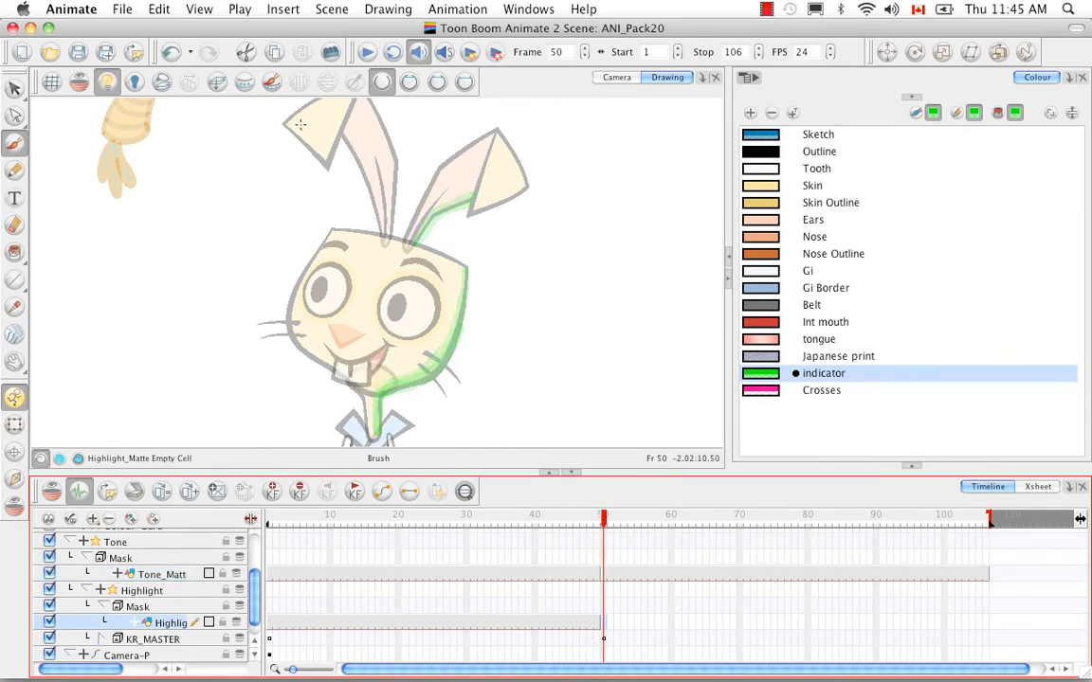
pyautogui.moveTo(282, 122)
pyautogui.mouseDown()
pyautogui.moveTo(326, 164)
pyautogui.moveTo(348, 140)
pyautogui.moveTo(377, 220)
pyautogui.mouseUp()
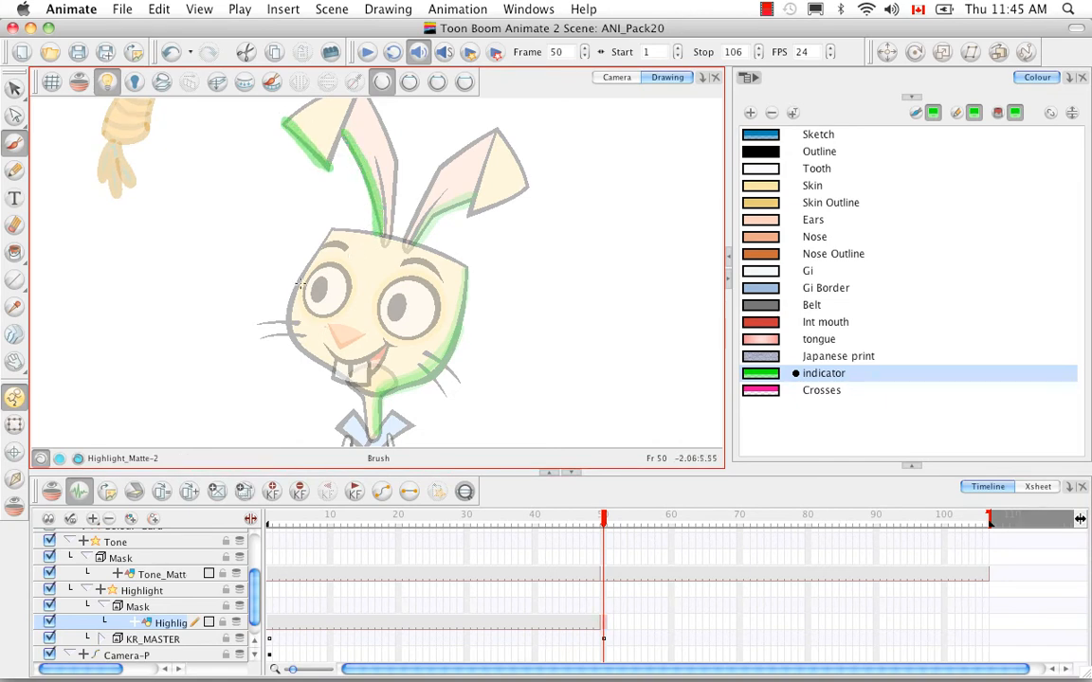
pyautogui.moveTo(296, 286)
pyautogui.mouseDown()
pyautogui.moveTo(294, 322)
pyautogui.moveTo(334, 371)
pyautogui.moveTo(299, 329)
pyautogui.moveTo(297, 288)
pyautogui.moveTo(299, 347)
pyautogui.moveTo(327, 372)
pyautogui.moveTo(345, 430)
pyautogui.moveTo(364, 402)
pyautogui.mouseUp()
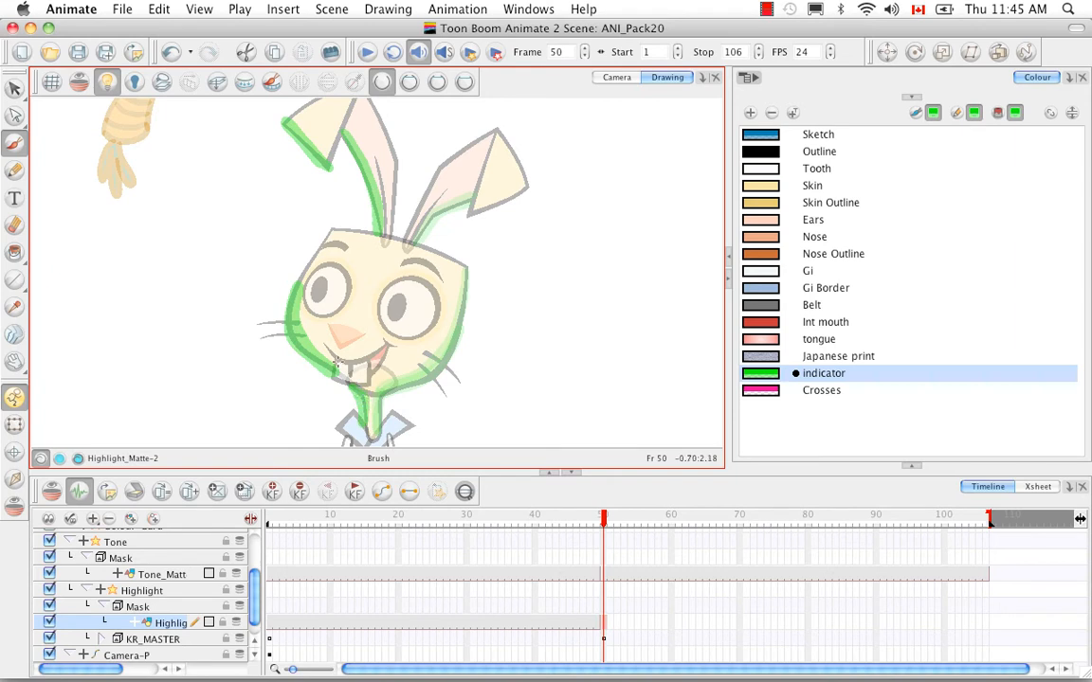
# Step: Extend the exposure of the second Highlight_Matte drawing to frame 106
pyautogui.moveTo(604, 528); pyautogui.dragTo(604, 531)
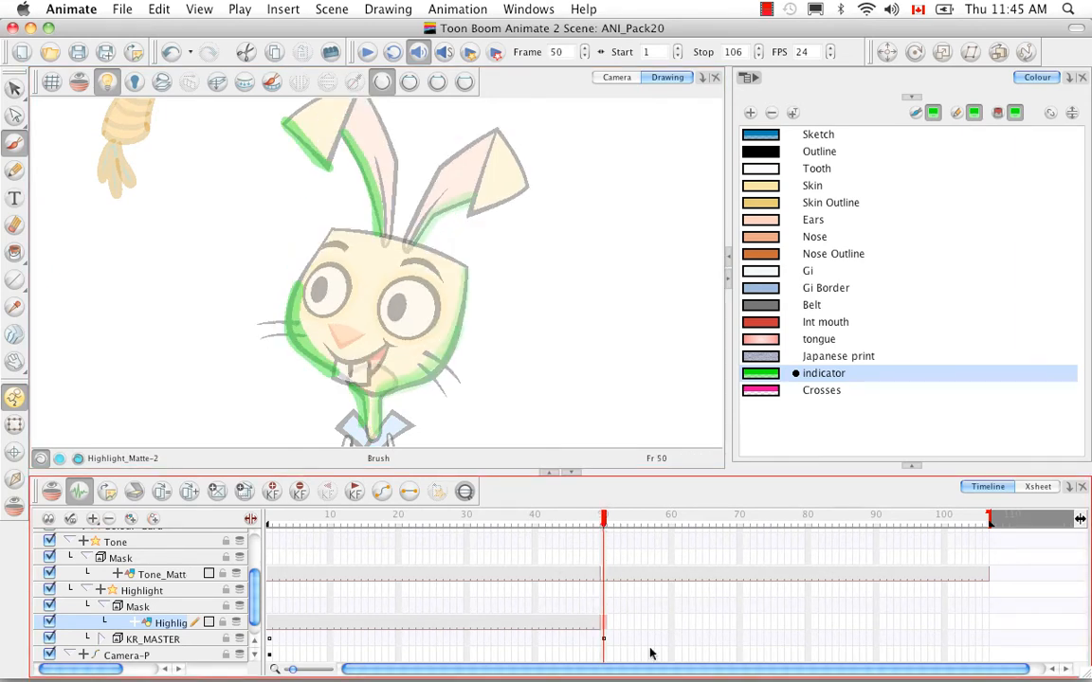
pyautogui.click(987, 641)
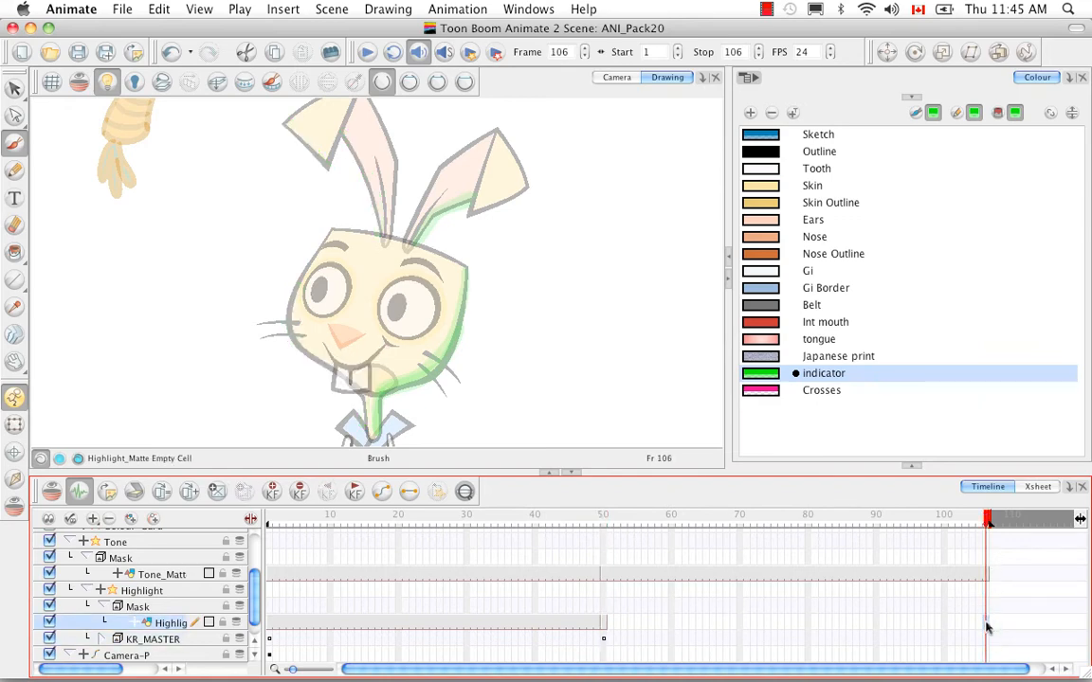
pyautogui.rightClick(987, 626)
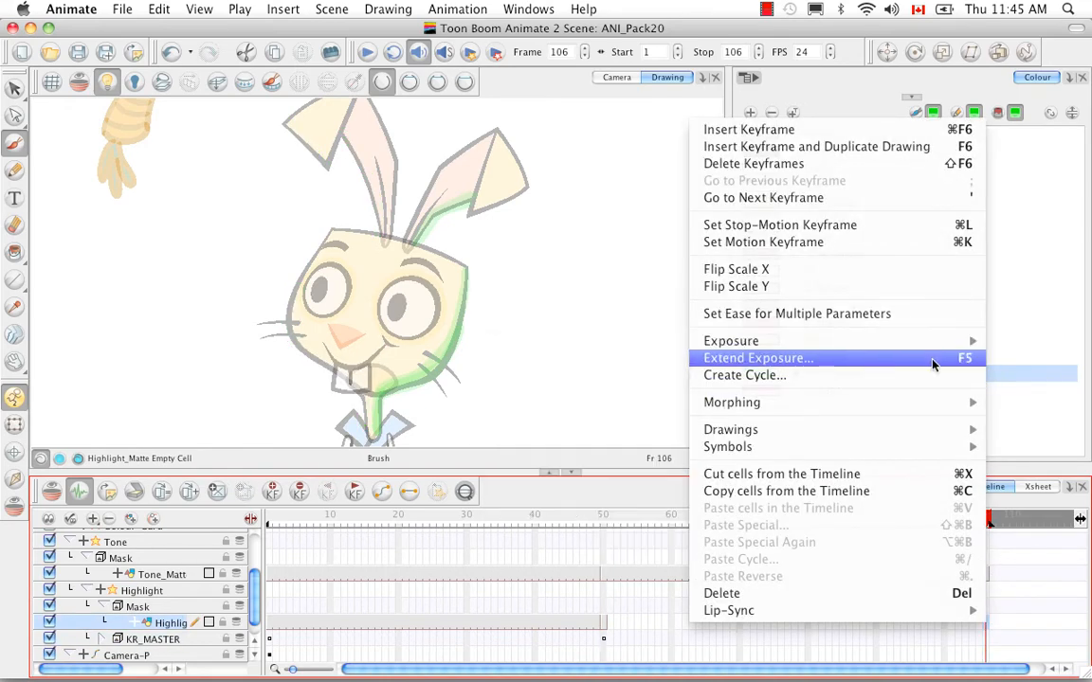
pyautogui.click(933, 358)
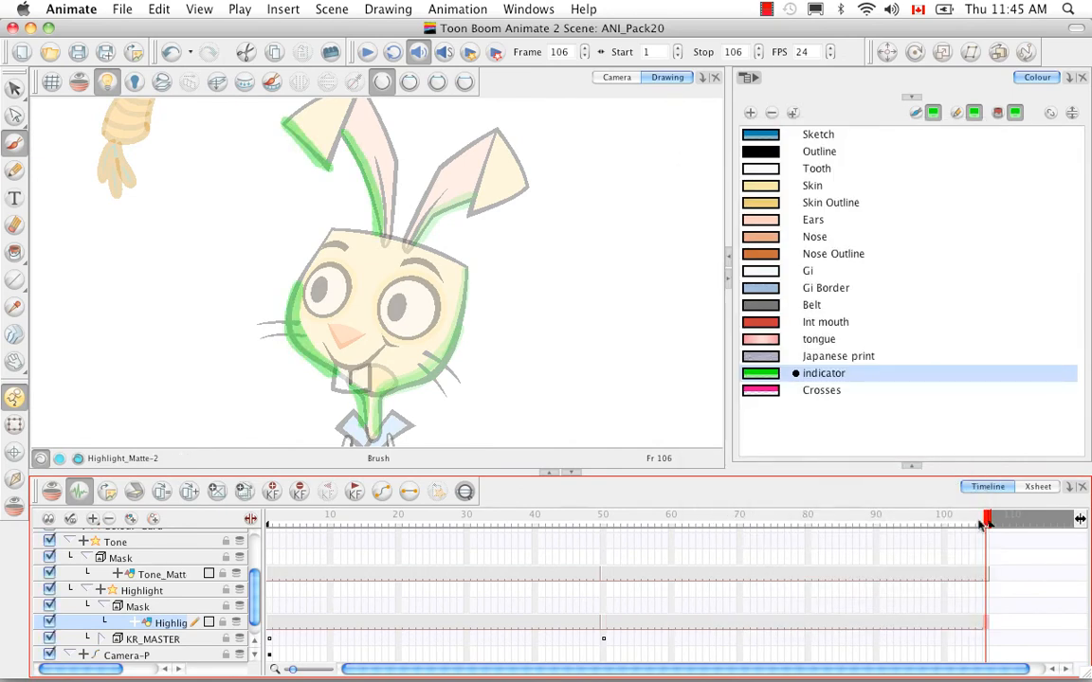
# Step: Compare the rendered highlight and tone on the rabbit in the Camera view across frames 49 to 51
pyautogui.moveTo(983, 526); pyautogui.dragTo(586, 540)
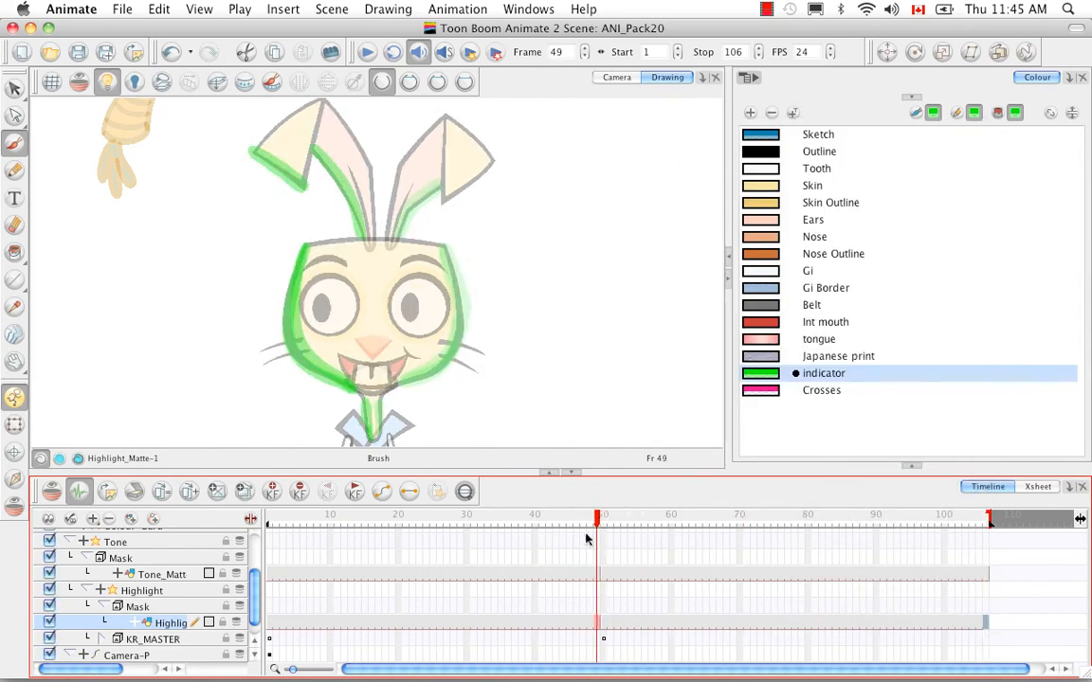
pyautogui.click(616, 76)
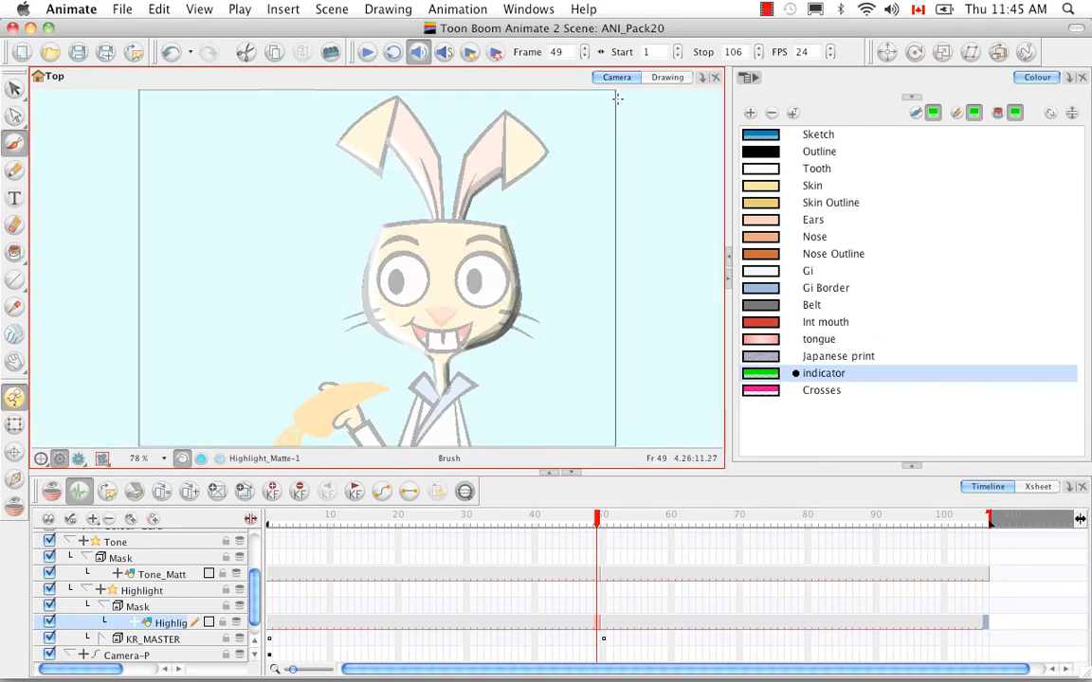
pyautogui.click(41, 459)
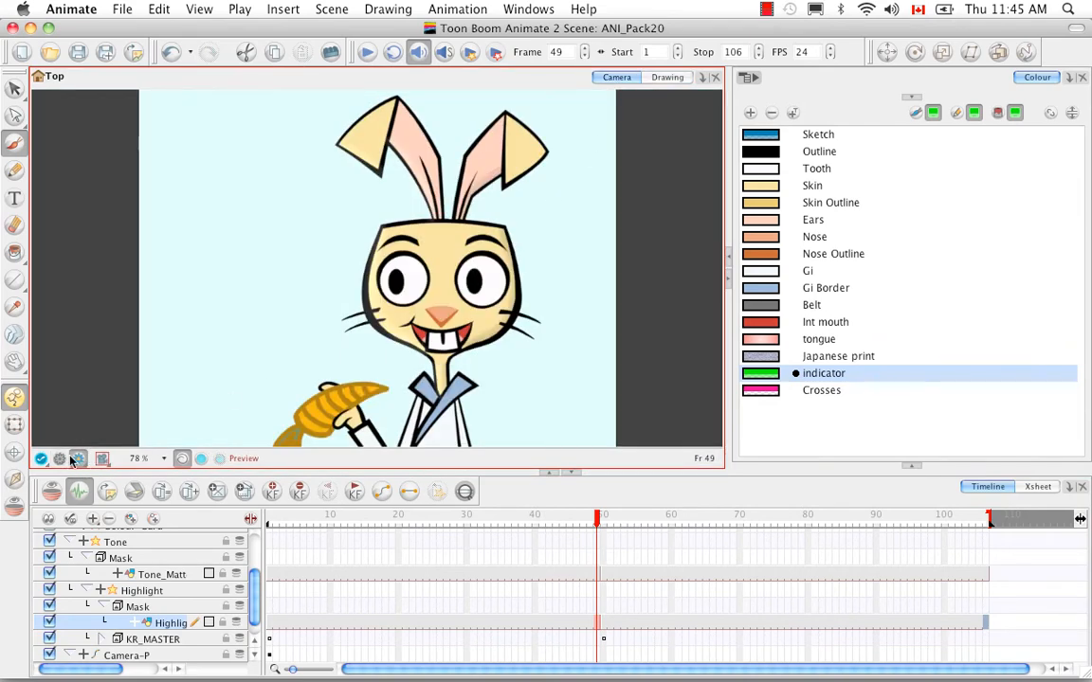
pyautogui.click(608, 520)
pyautogui.click(612, 521)
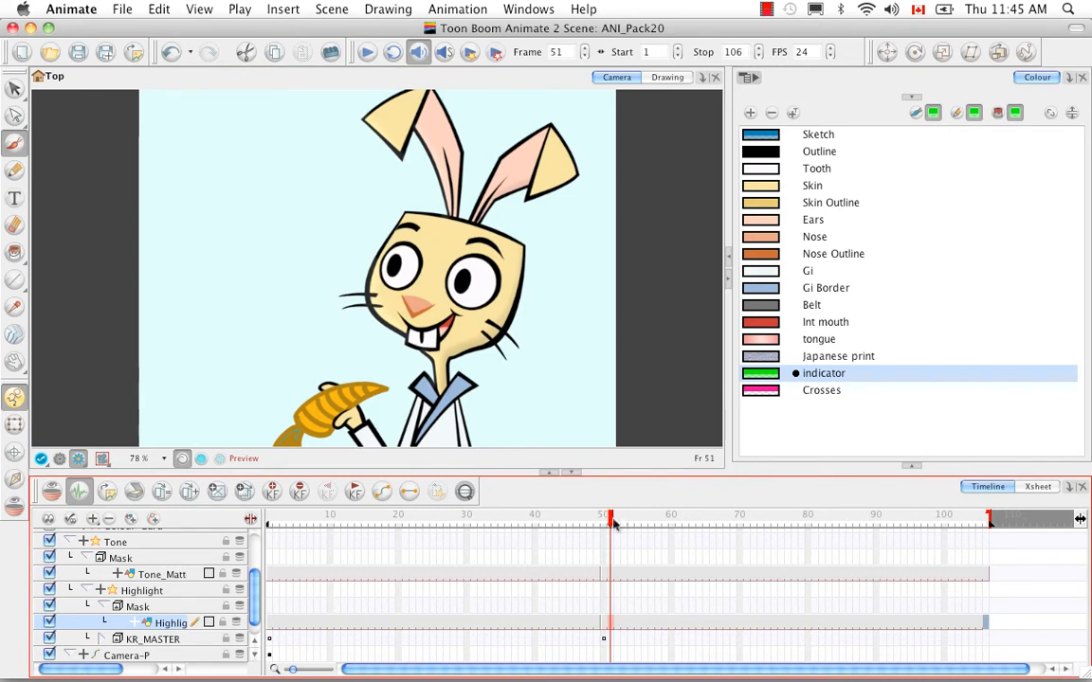
pyautogui.click(604, 521)
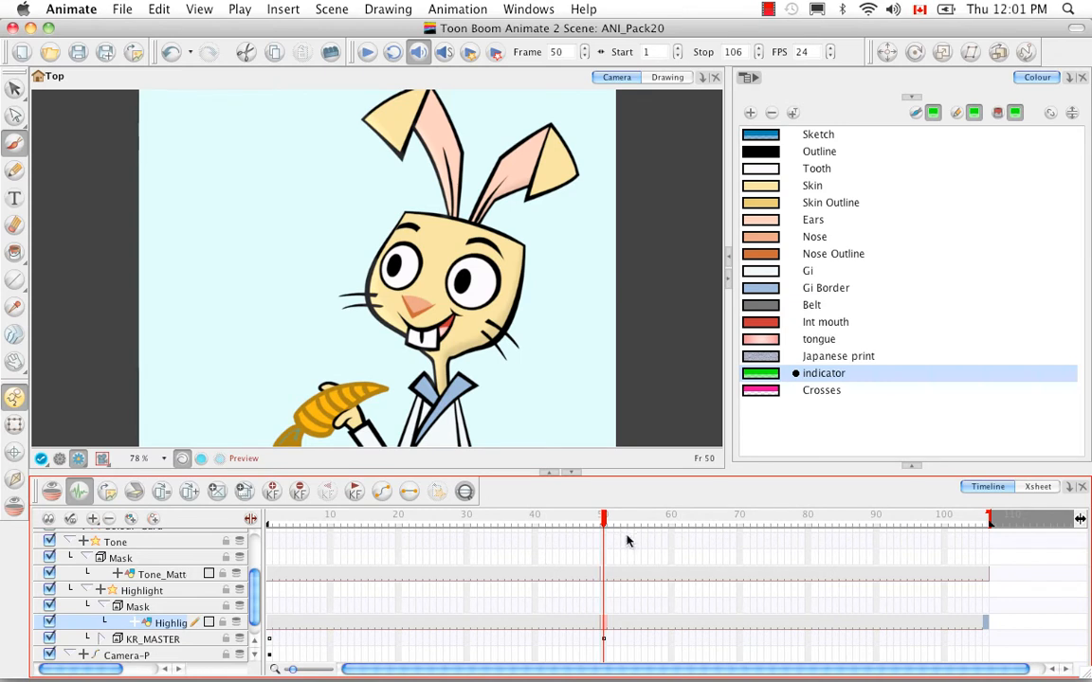
# Step: Switch to Animate Pro and open the scene ANP_Pack20.anim from the ANP_Pack20 folder inside Pack21
pyautogui.click(31, 28)
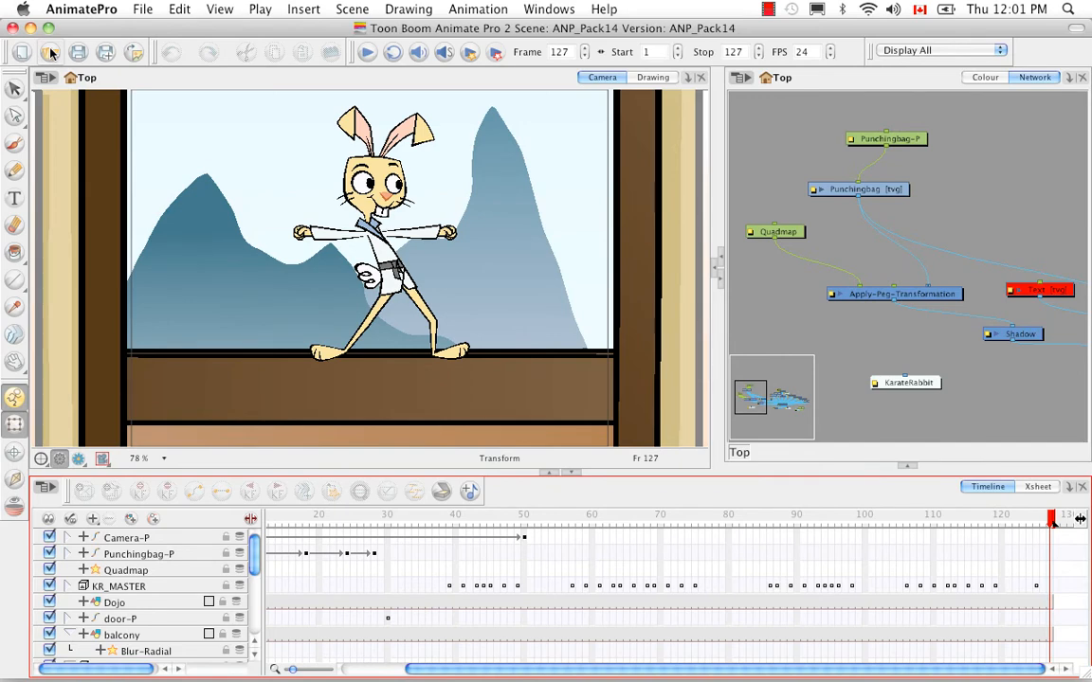
pyautogui.click(51, 53)
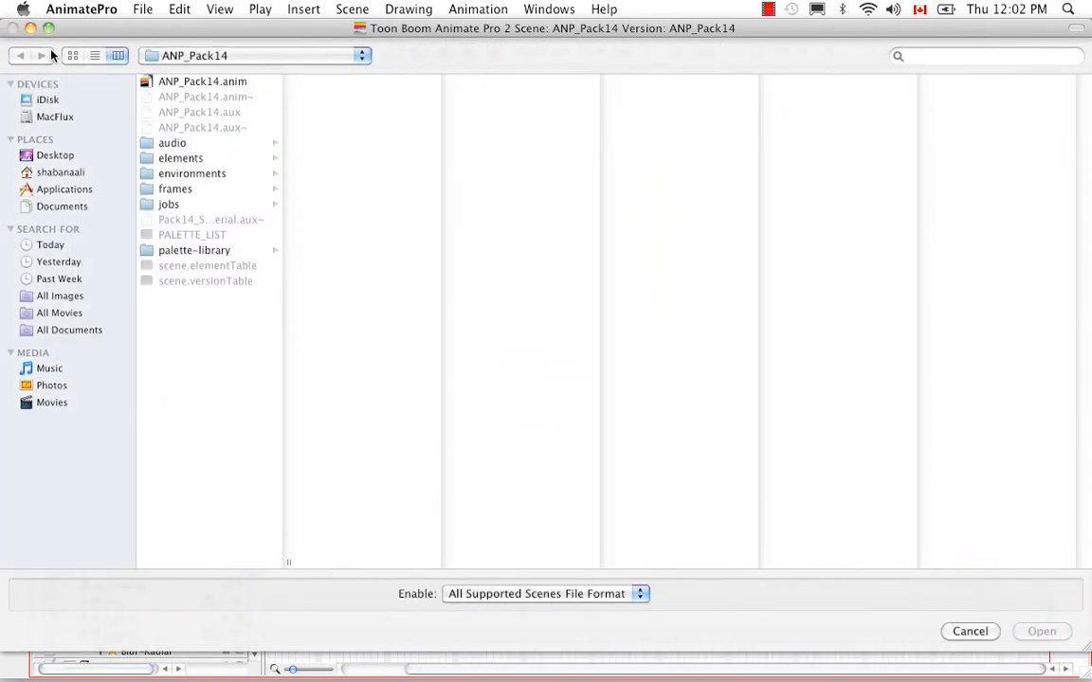
pyautogui.click(360, 57)
pyautogui.click(338, 76)
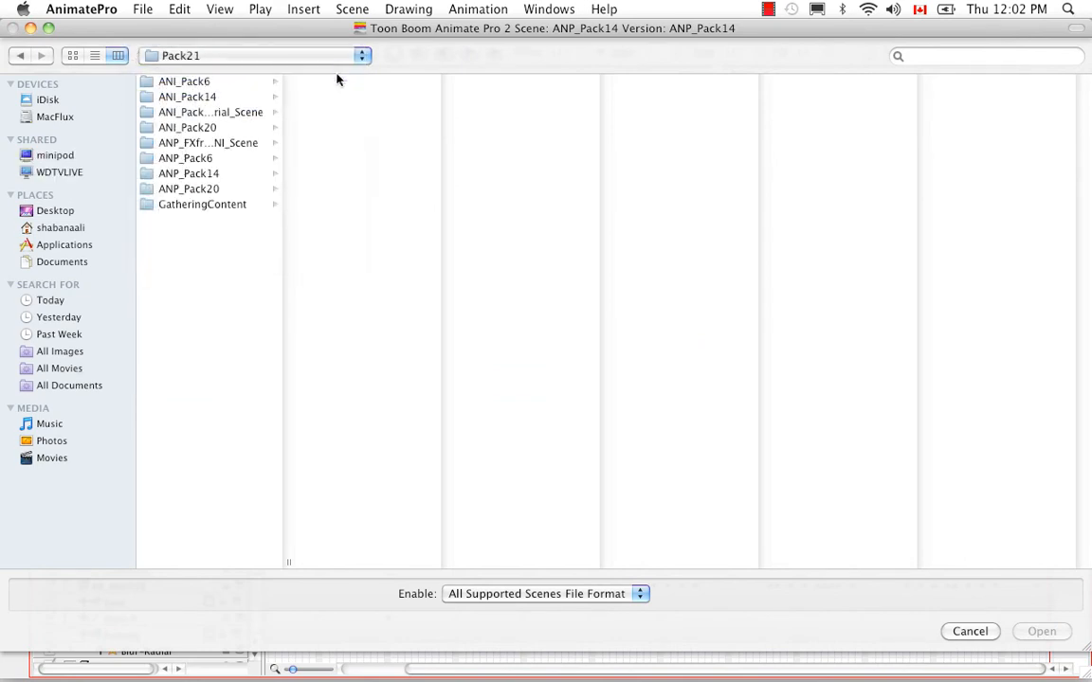
pyautogui.click(178, 191)
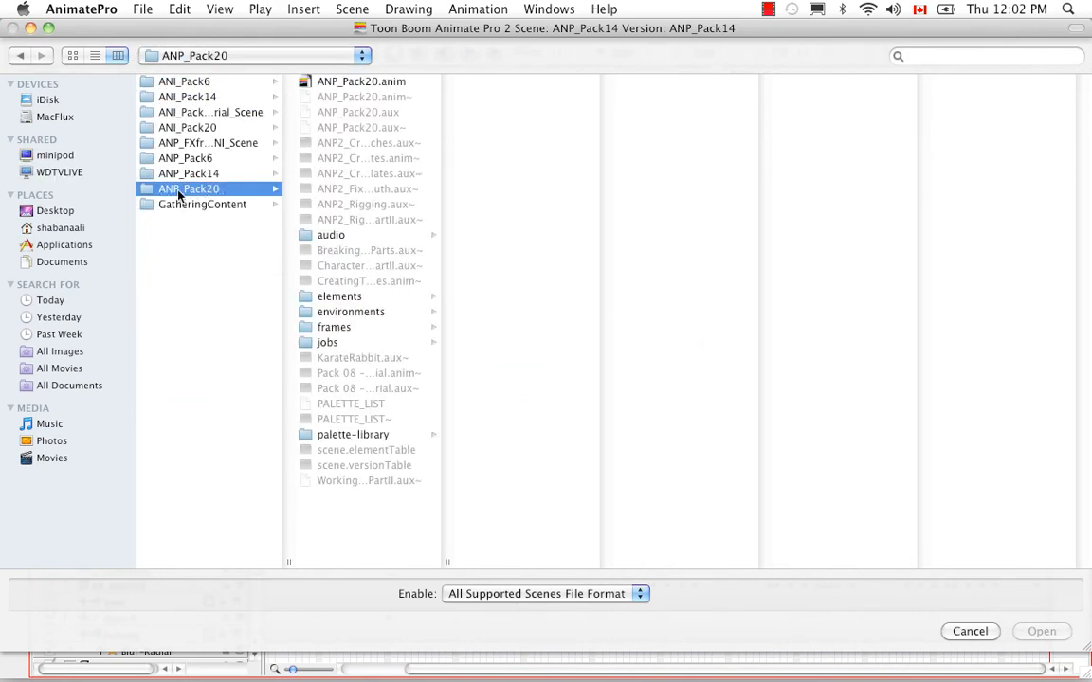
pyautogui.click(301, 83)
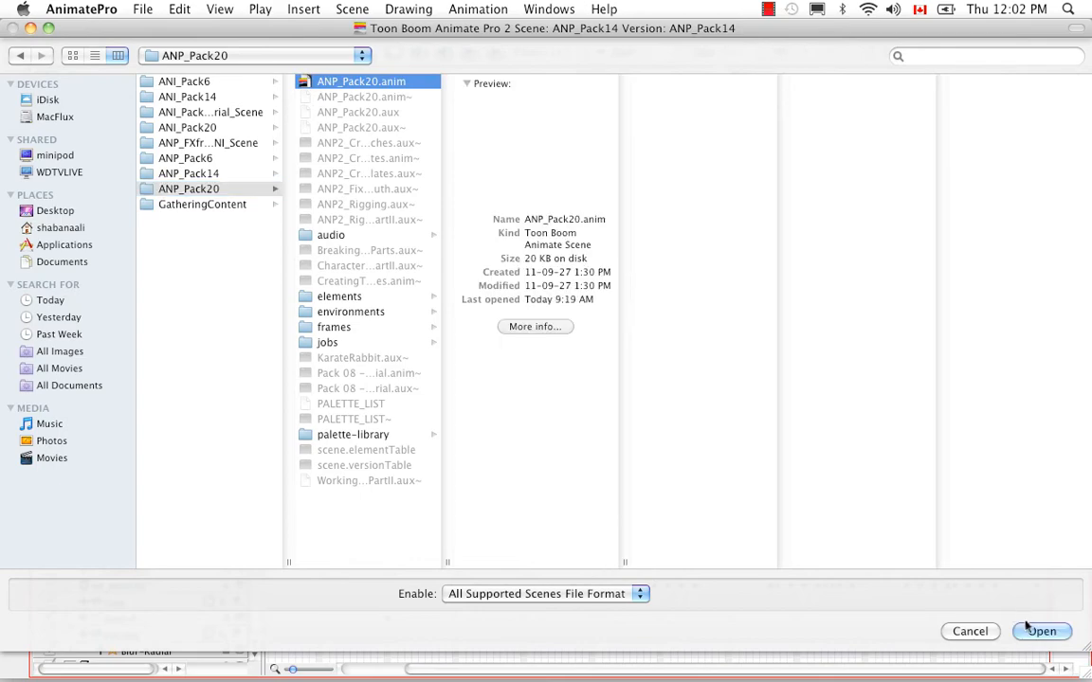
pyautogui.click(1042, 630)
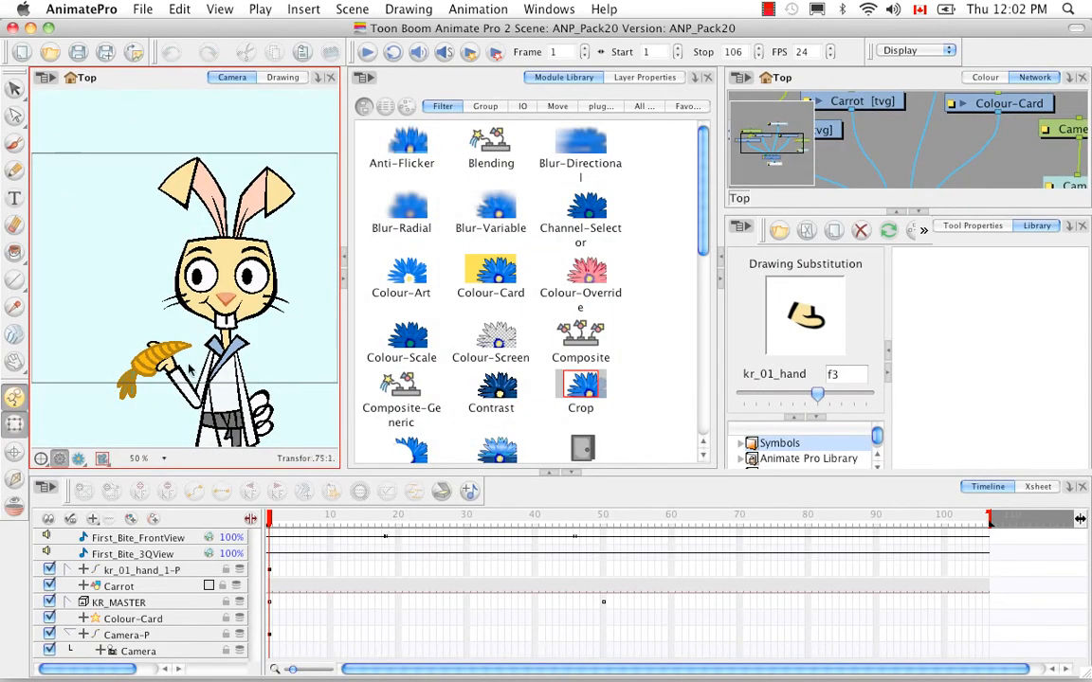
# Step: Enlarge the Camera view and play the scene with sound
pyautogui.click(345, 282)
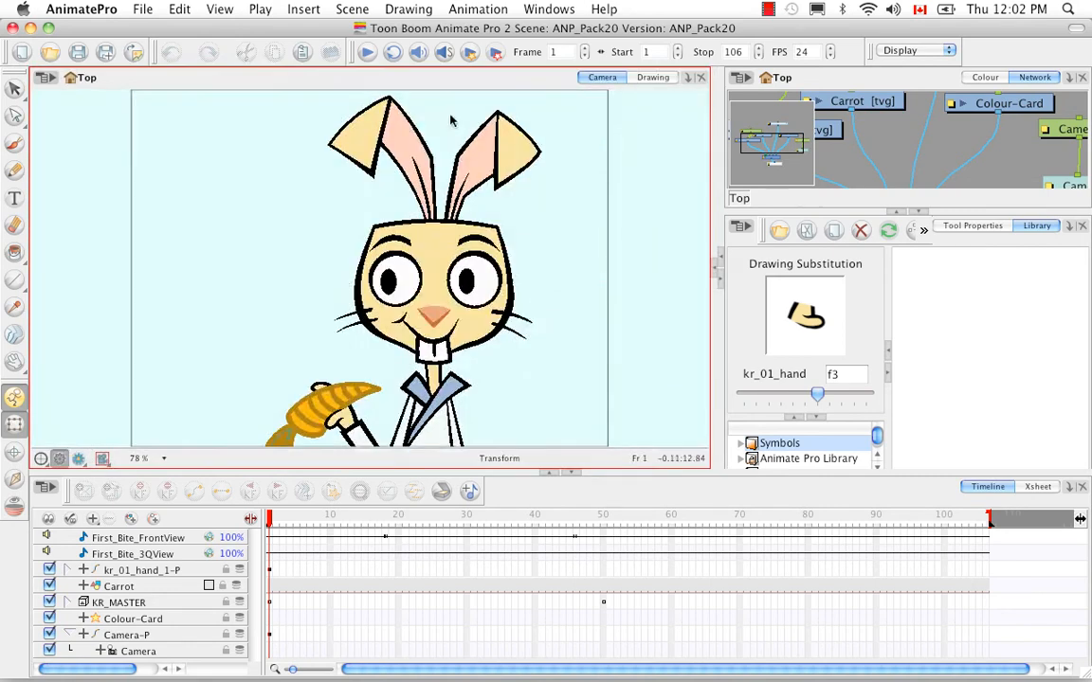
pyautogui.click(418, 53)
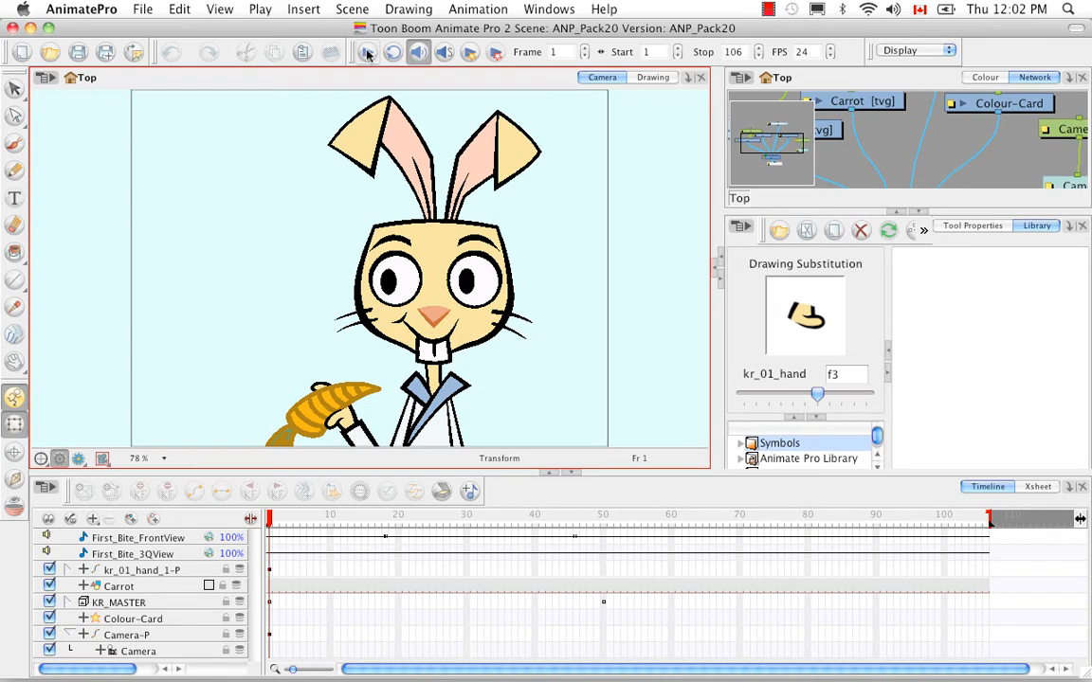
pyautogui.click(370, 58)
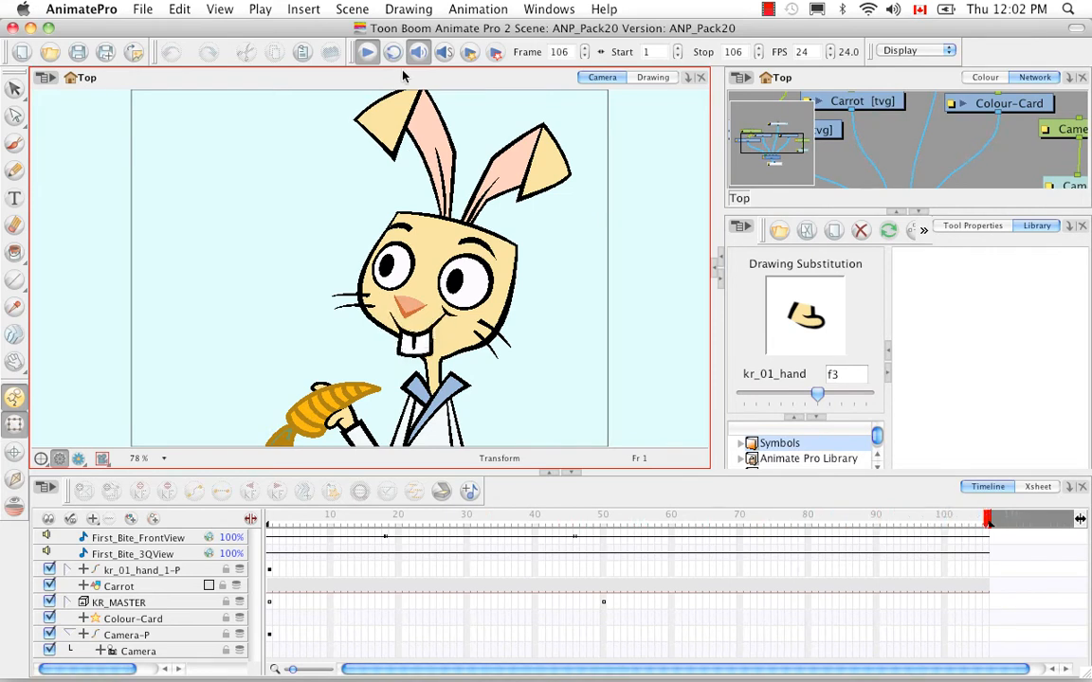
# Step: Enlarge the Network view and add a Highlight filter module near KR_MASTER
pyautogui.click(918, 212)
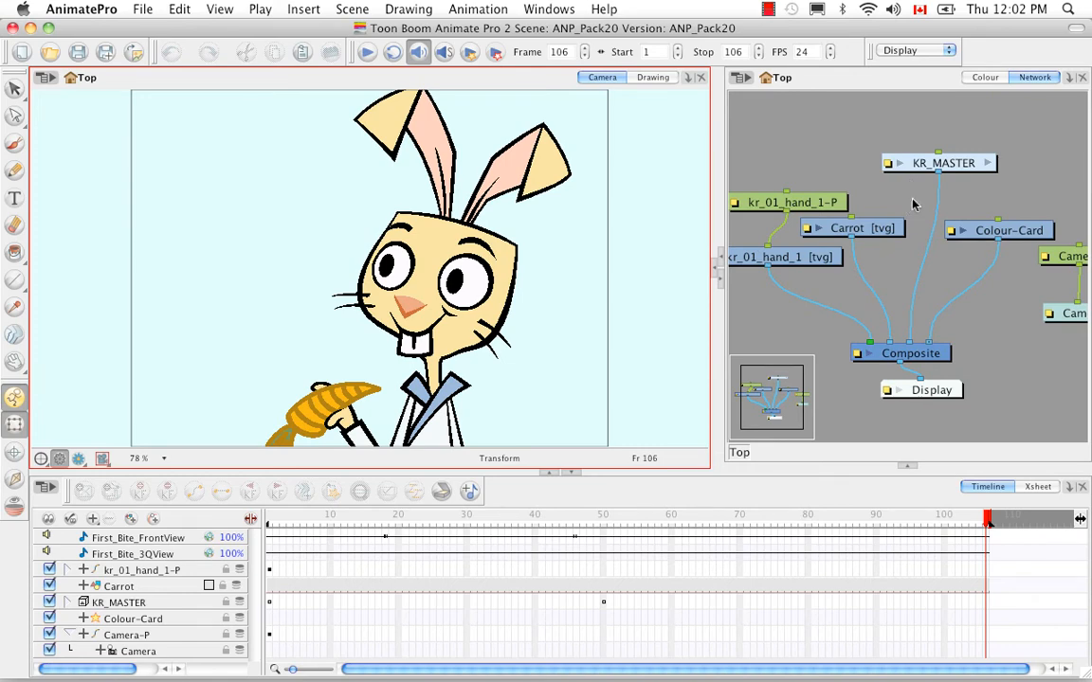
pyautogui.click(715, 273)
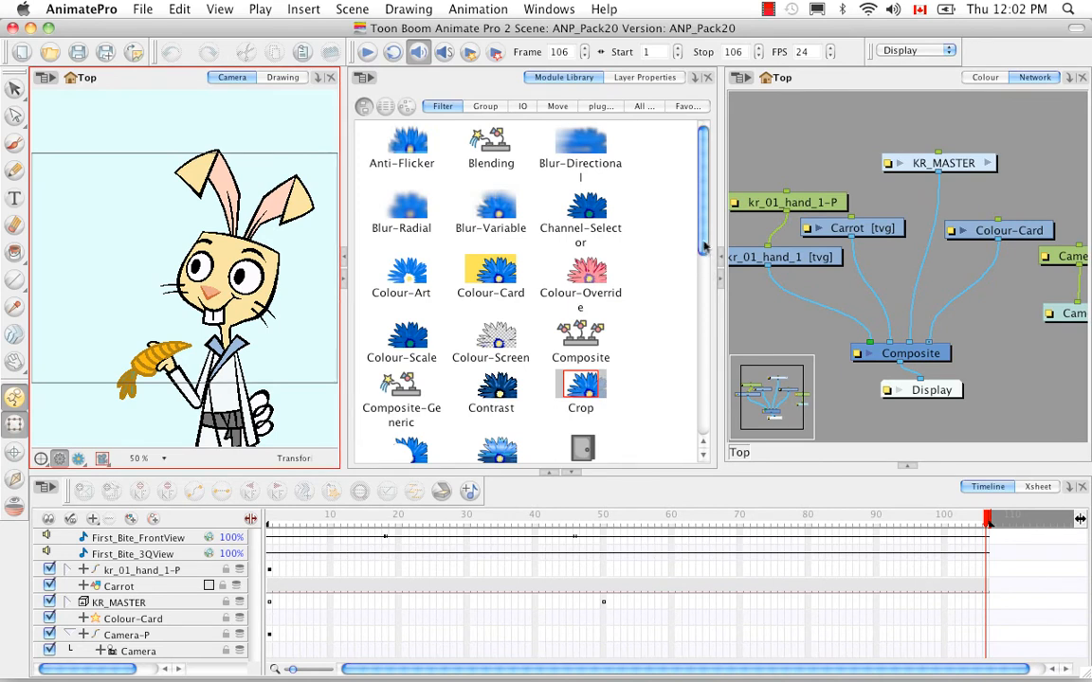
pyautogui.moveTo(702, 208); pyautogui.dragTo(697, 301)
pyautogui.click(580, 386)
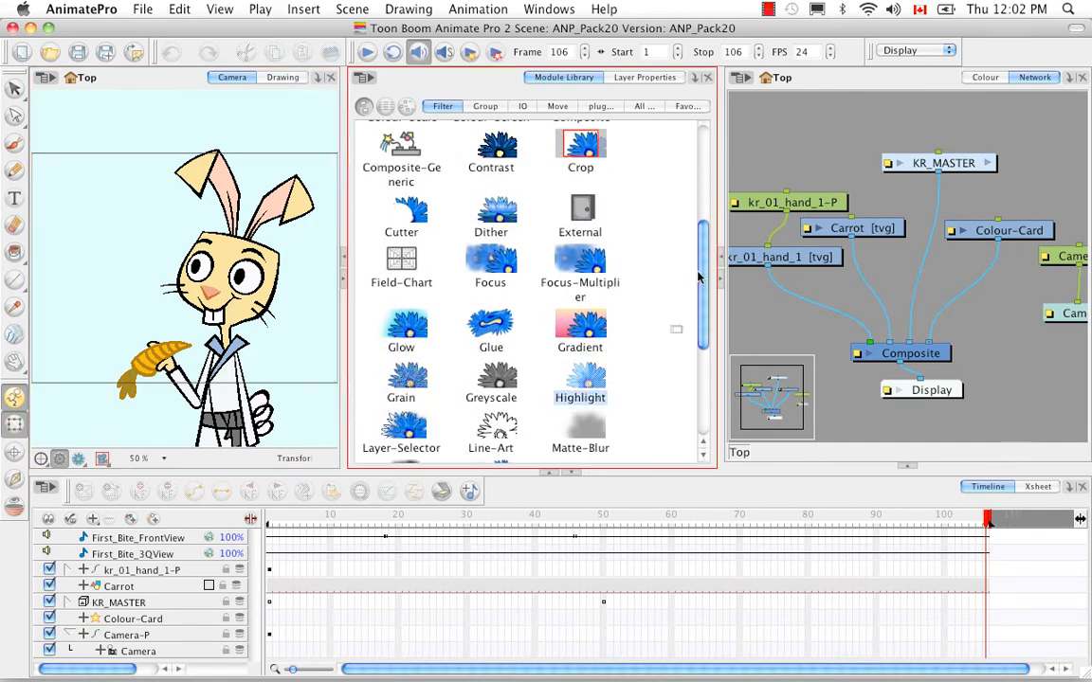
pyautogui.moveTo(831, 142); pyautogui.dragTo(833, 142)
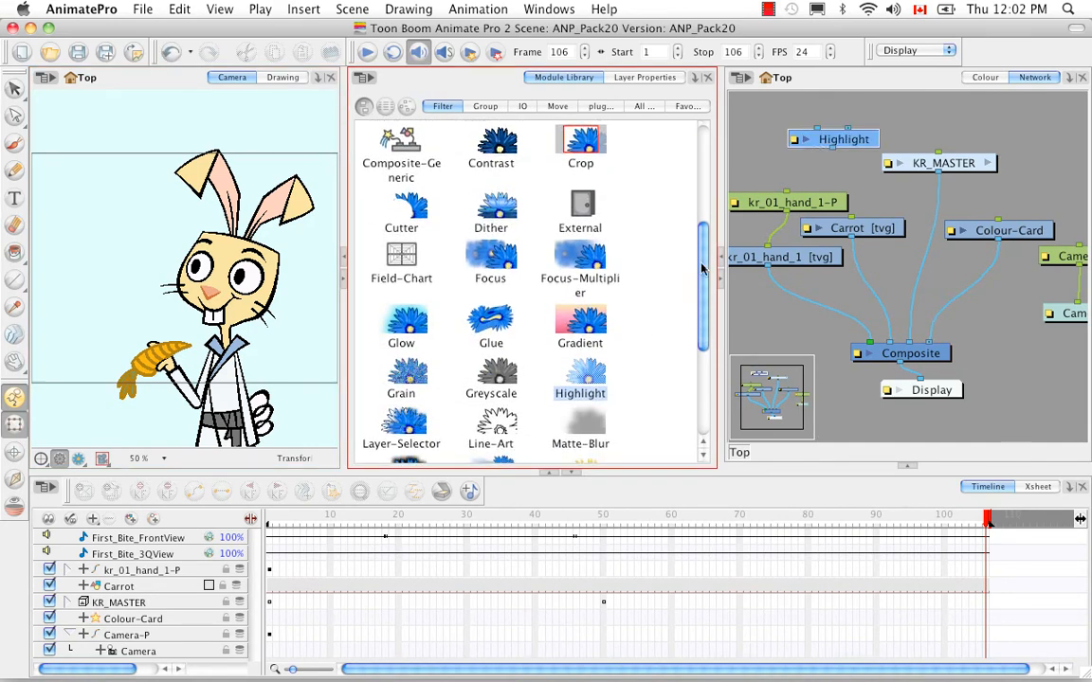
# Step: Add a Tone filter module to the network and place it beside the Highlight module, clear of the other modules
pyautogui.scroll(-5, 620, 284)
pyautogui.click(414, 442)
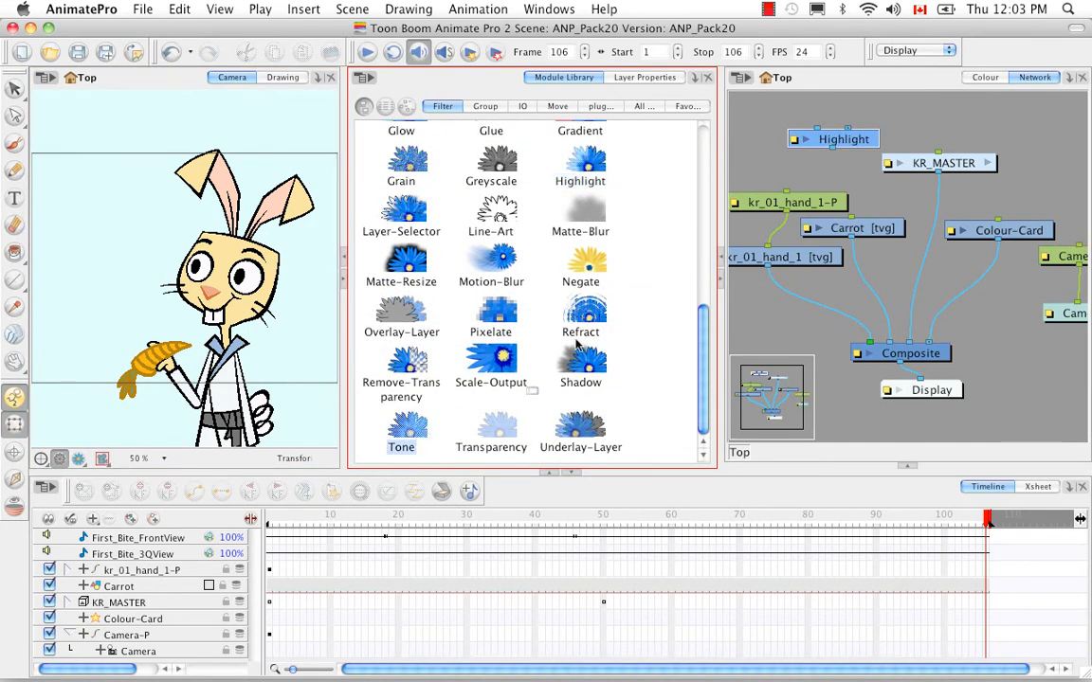
pyautogui.moveTo(752, 125); pyautogui.dragTo(767, 131)
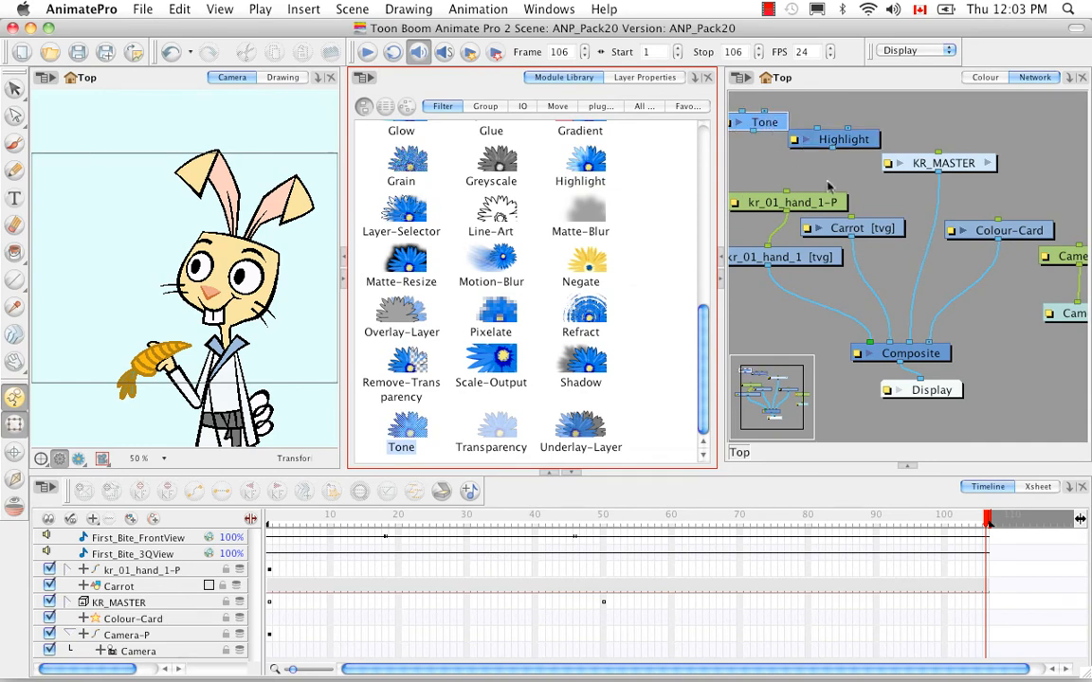
pyautogui.press('`')
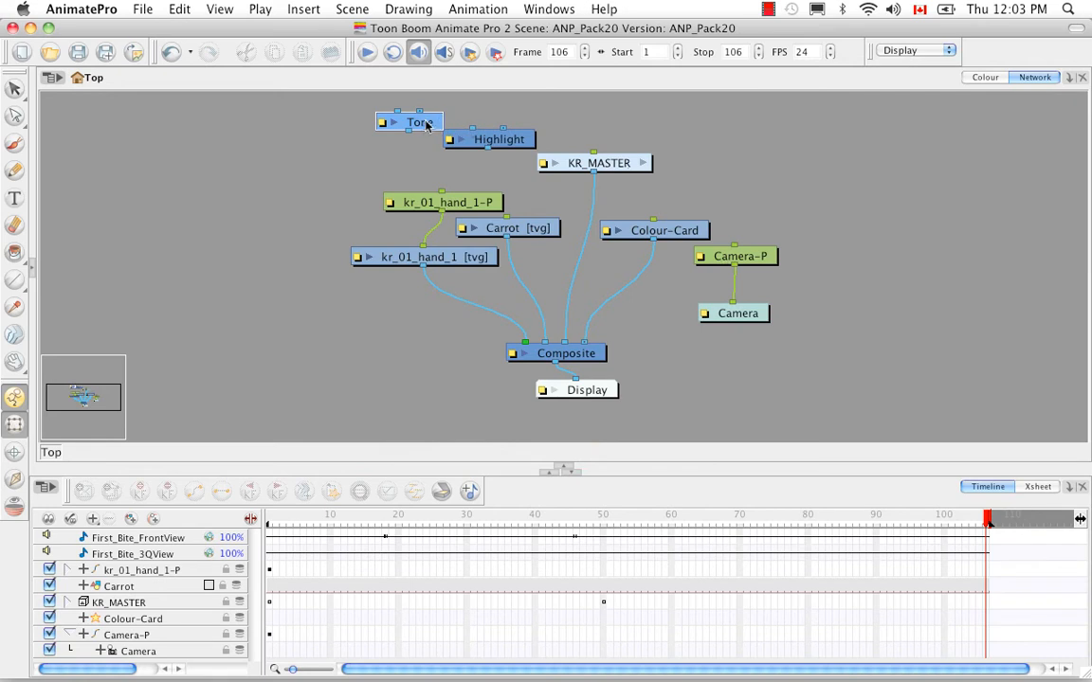
pyautogui.moveTo(382, 113); pyautogui.dragTo(357, 131)
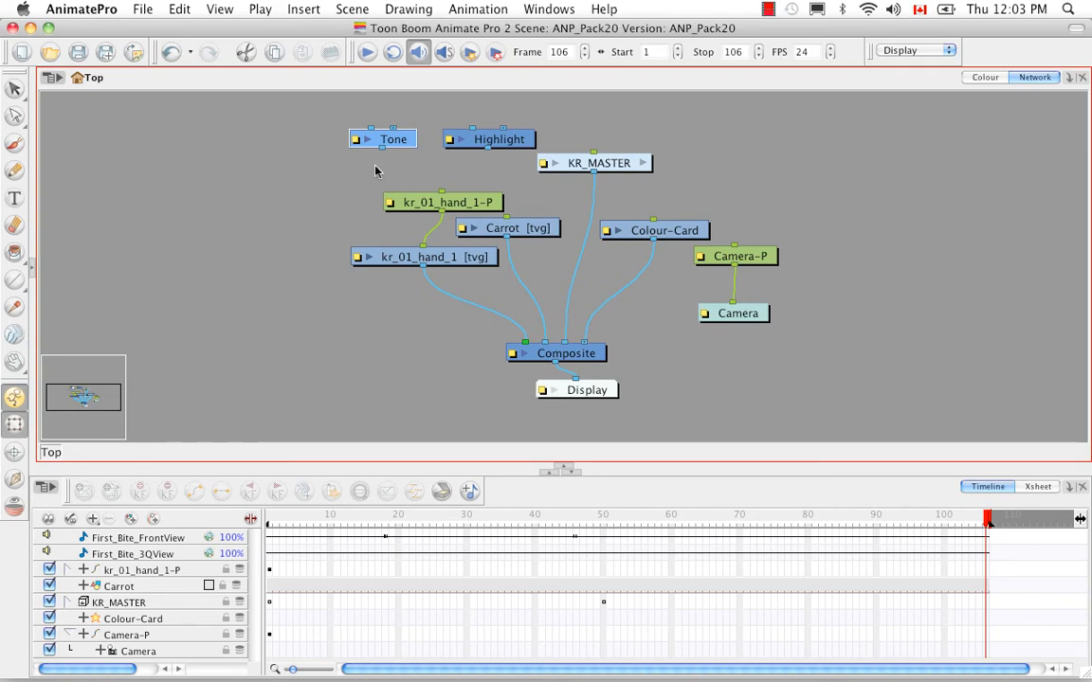
# Step: Raise KR_MASTER in the network and insert the Highlight module on its connection to the Composite
pyautogui.moveTo(559, 160); pyautogui.dragTo(590, 114)
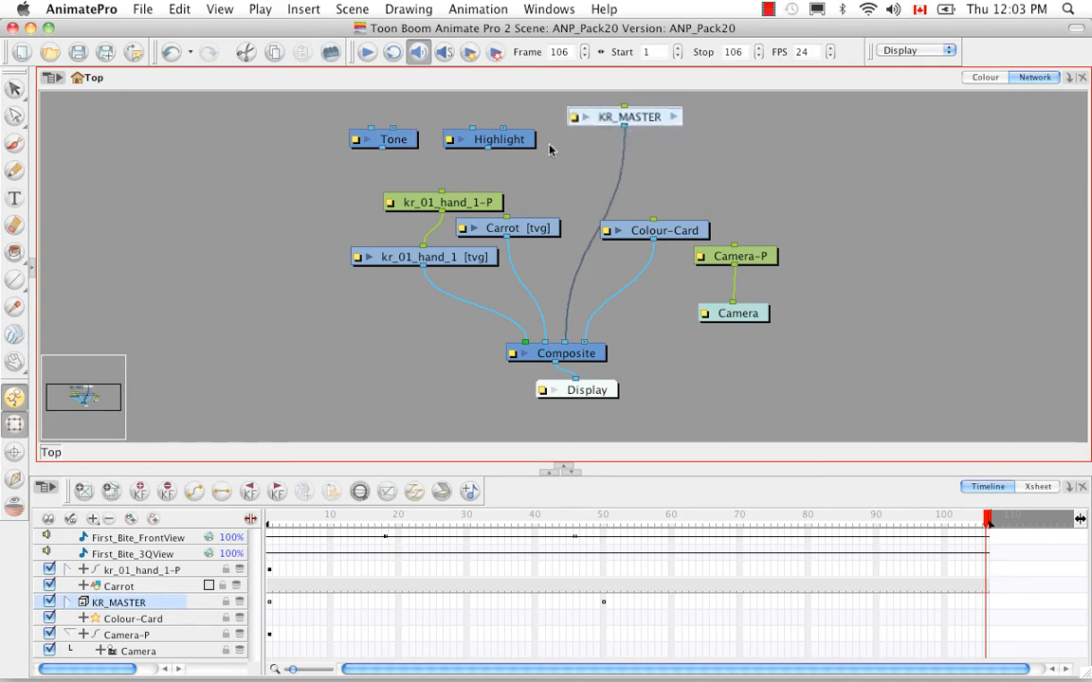
pyautogui.moveTo(535, 145); pyautogui.dragTo(640, 163)
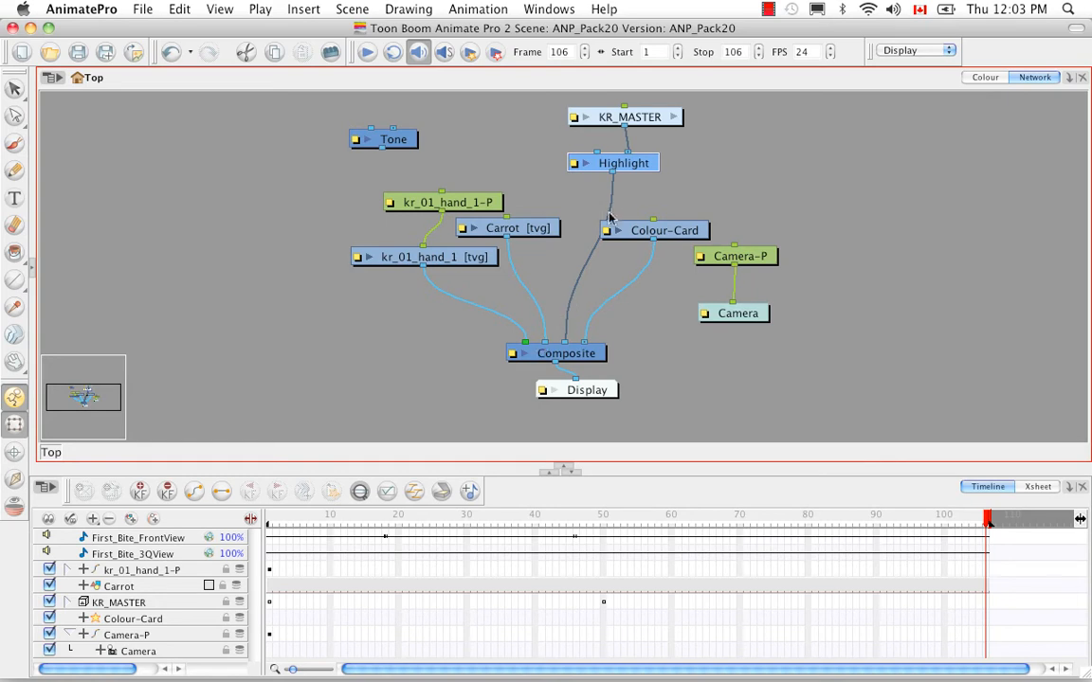
pyautogui.moveTo(580, 161); pyautogui.dragTo(564, 182)
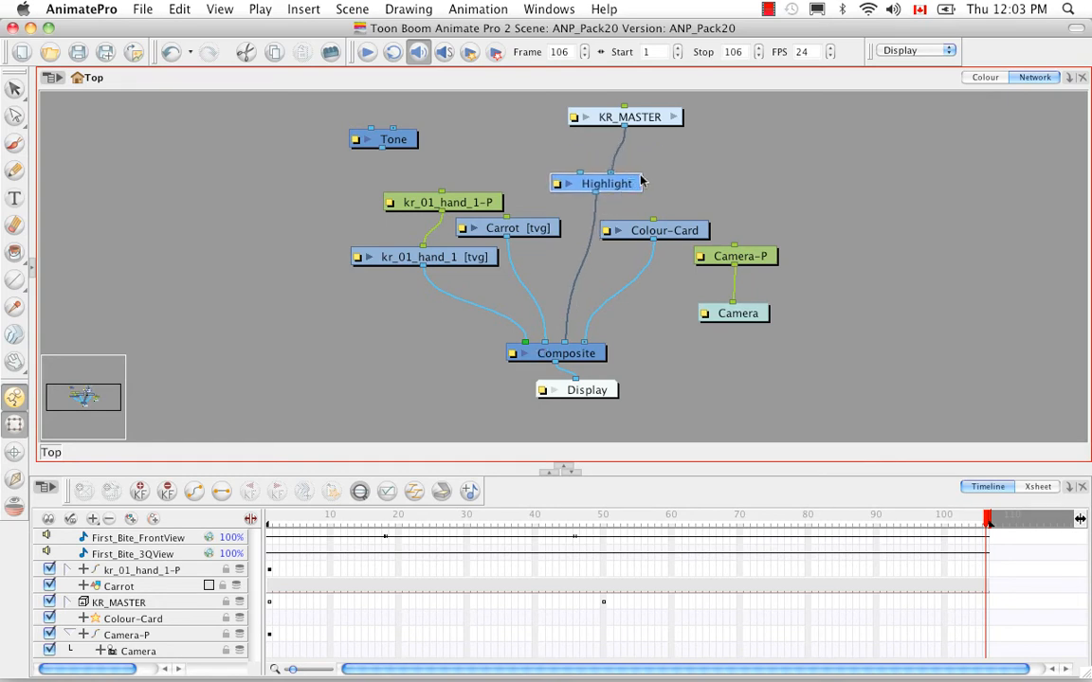
pyautogui.click(688, 188)
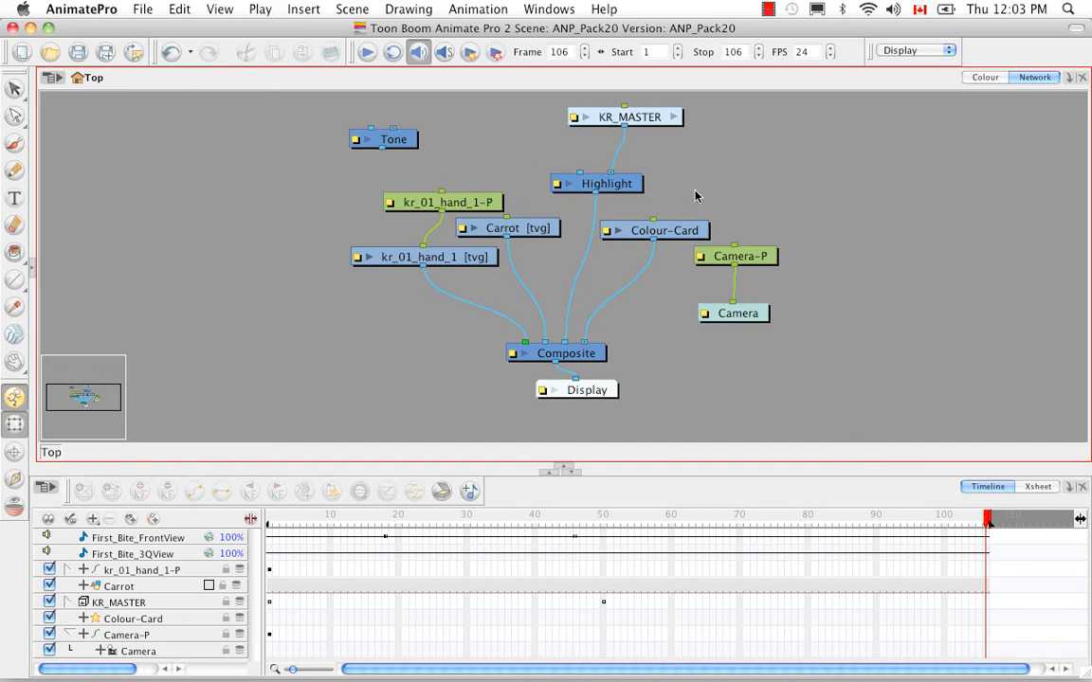
# Step: Add a new drawing layer, place its module below Camera, and reorder its Composite connection between Carrot and Highlight
pyautogui.click(131, 520)
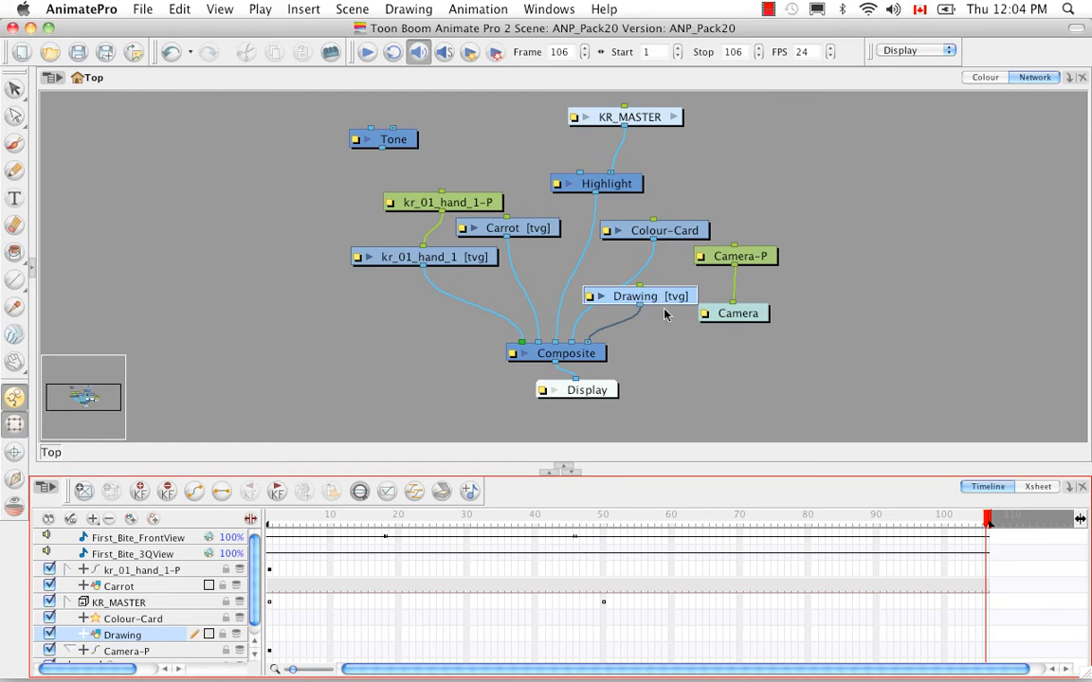
pyautogui.moveTo(655, 302)
pyautogui.mouseDown()
pyautogui.moveTo(706, 355)
pyautogui.moveTo(772, 356)
pyautogui.mouseUp()
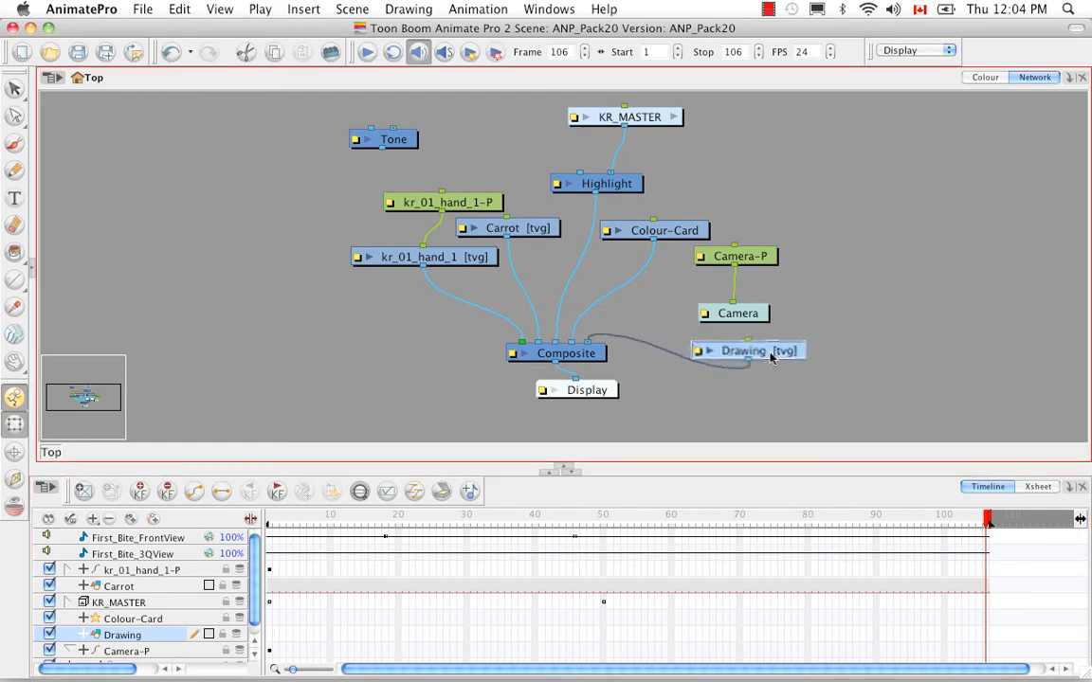
pyautogui.moveTo(581, 349); pyautogui.dragTo(573, 341)
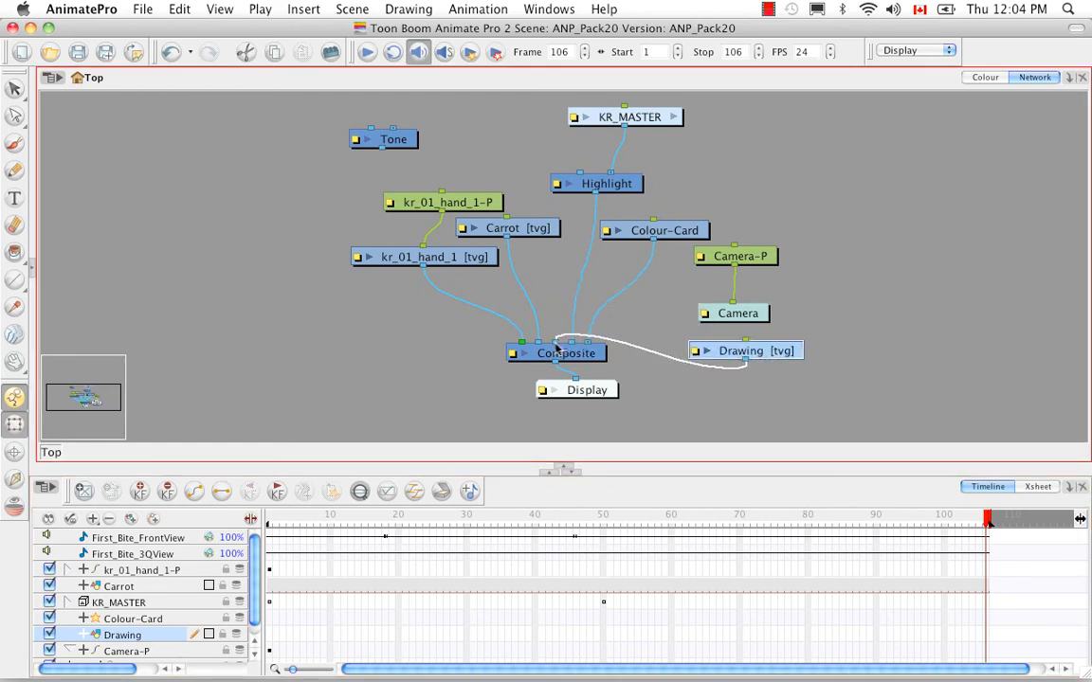
pyautogui.click(30, 249)
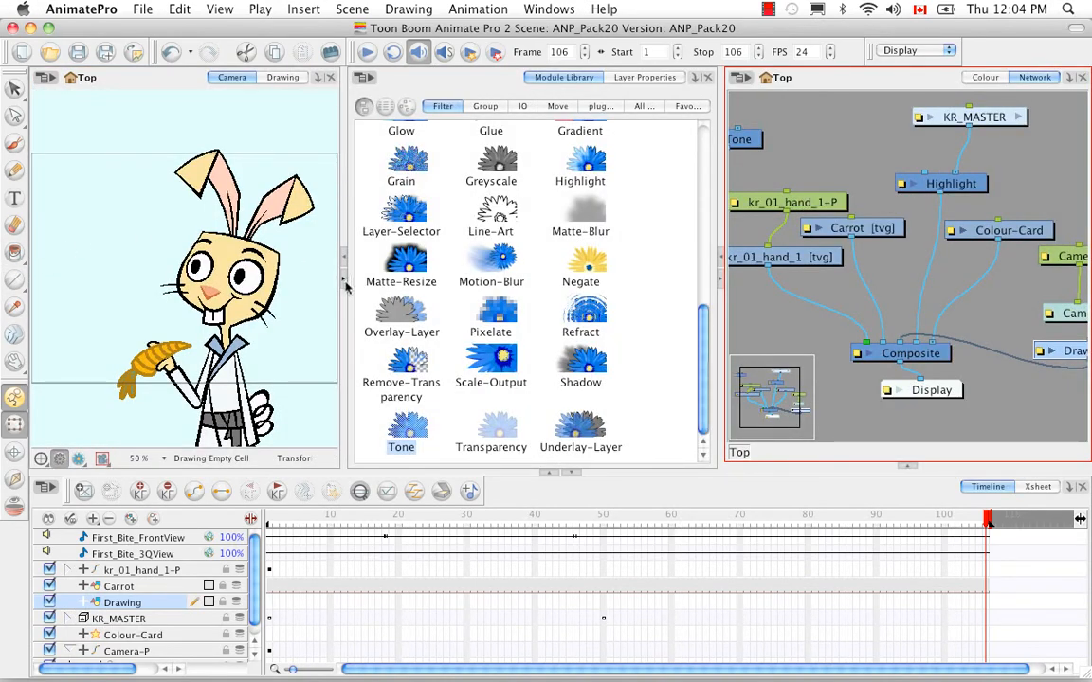
pyautogui.click(345, 280)
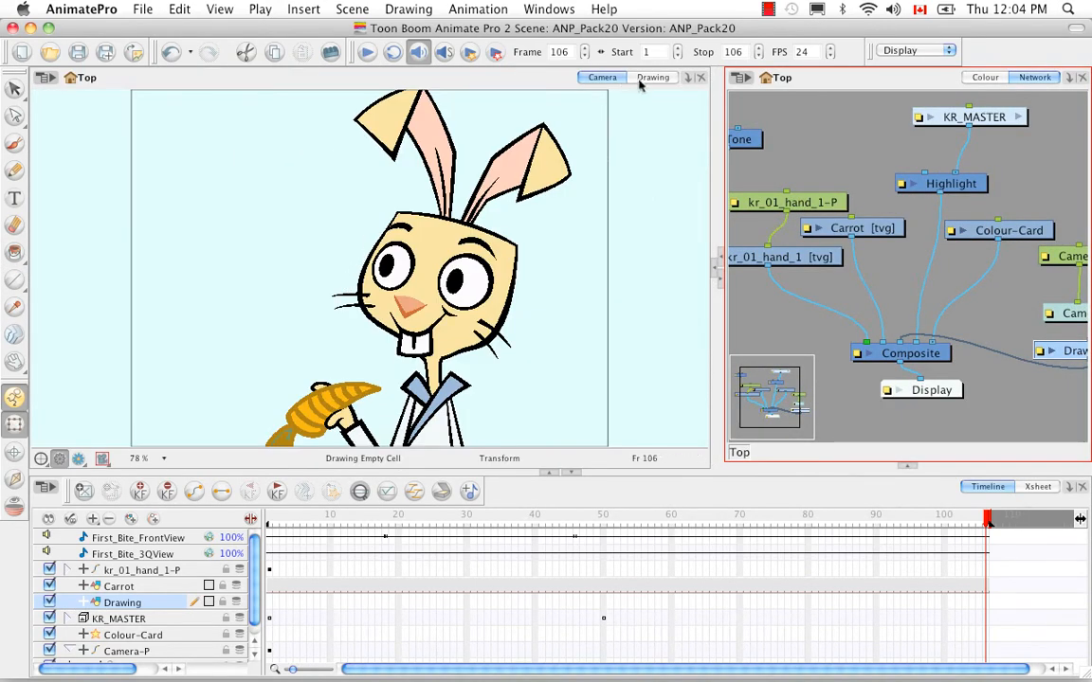
# Step: Show the new drawing layer in the Drawing view with the light table enabled and go to frame 1
pyautogui.click(653, 78)
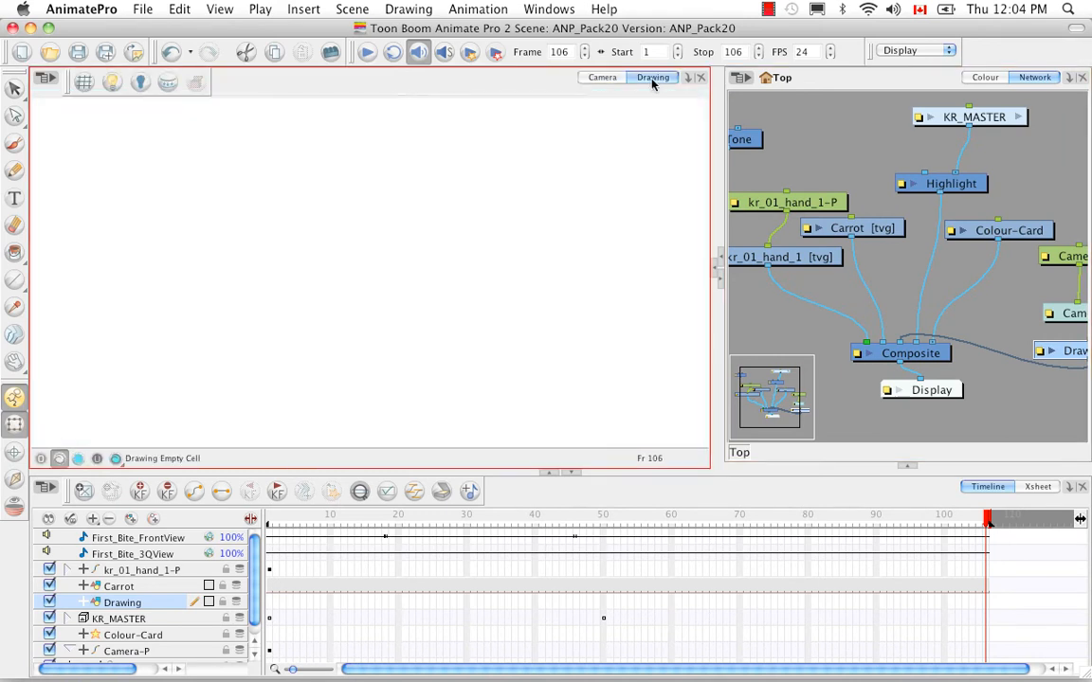
pyautogui.click(111, 84)
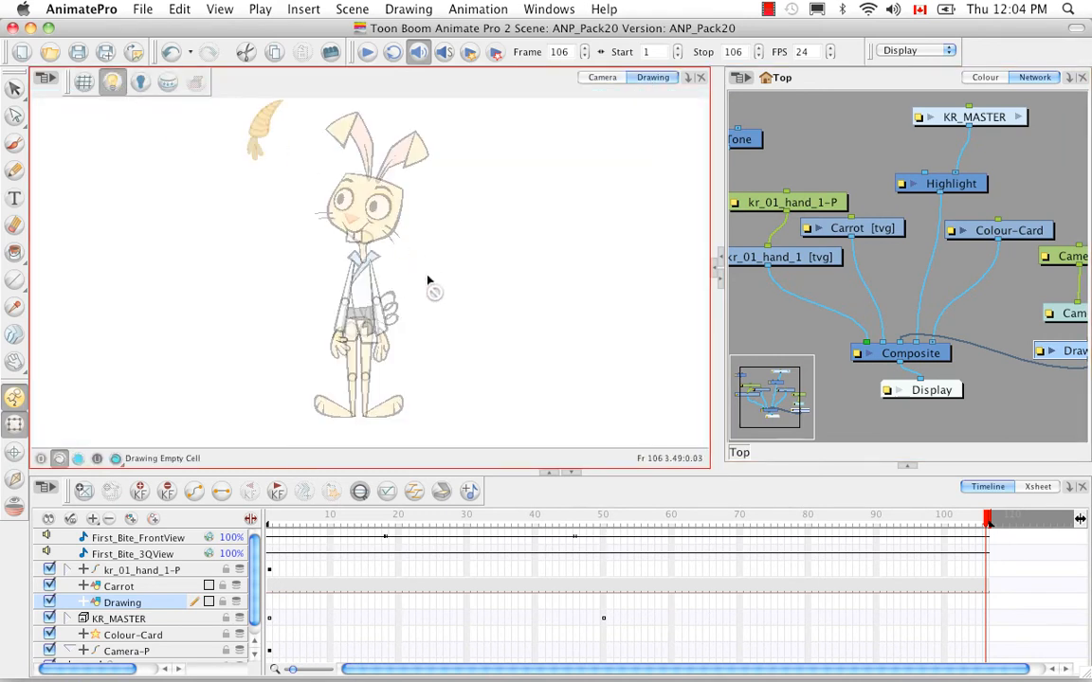
pyautogui.click(976, 521)
pyautogui.moveTo(976, 522); pyautogui.dragTo(218, 487)
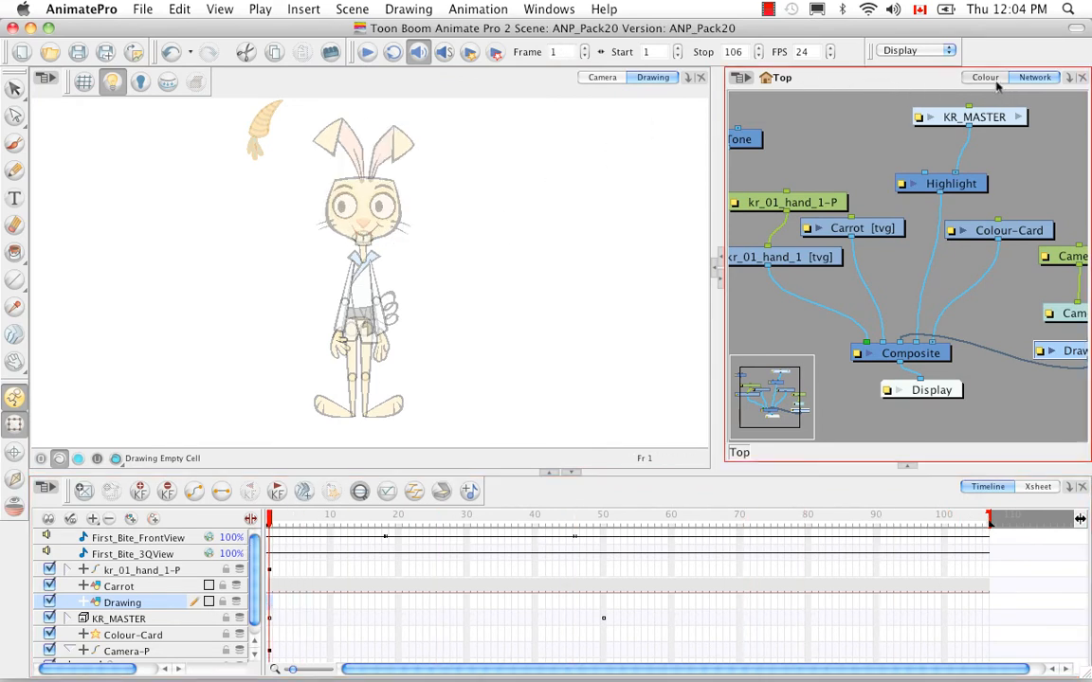
# Step: Select the indicator colour from the rabbit palette for painting the matte
pyautogui.click(985, 77)
pyautogui.scroll(-1, 1077, 356)
pyautogui.scroll(-3, 1076, 356)
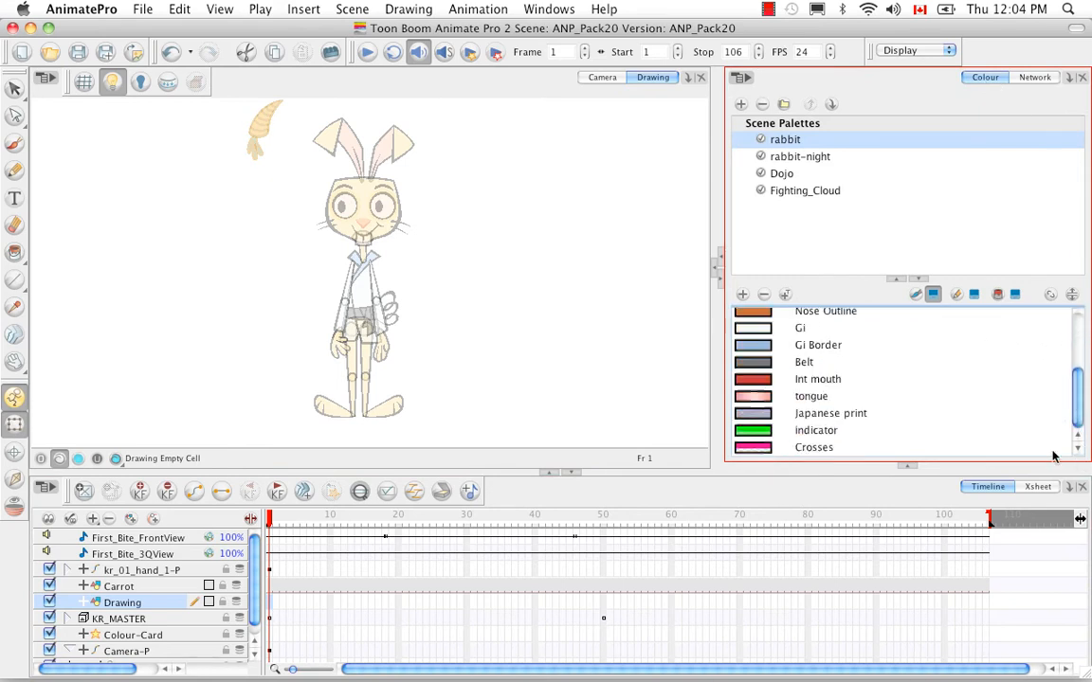
pyautogui.click(821, 430)
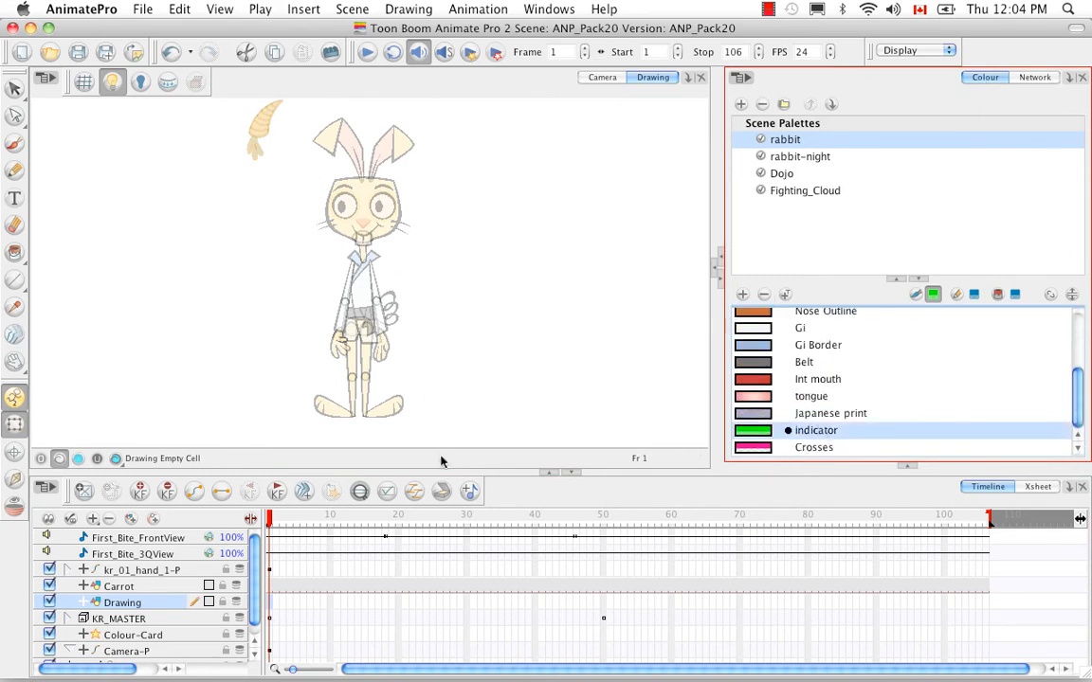
# Step: Brush a green matte stroke along the left edge of the rabbit's face from forehead to chin
pyautogui.click(391, 399)
pyautogui.press('2')
pyautogui.press('2')
pyautogui.press('2')
pyautogui.press('2')
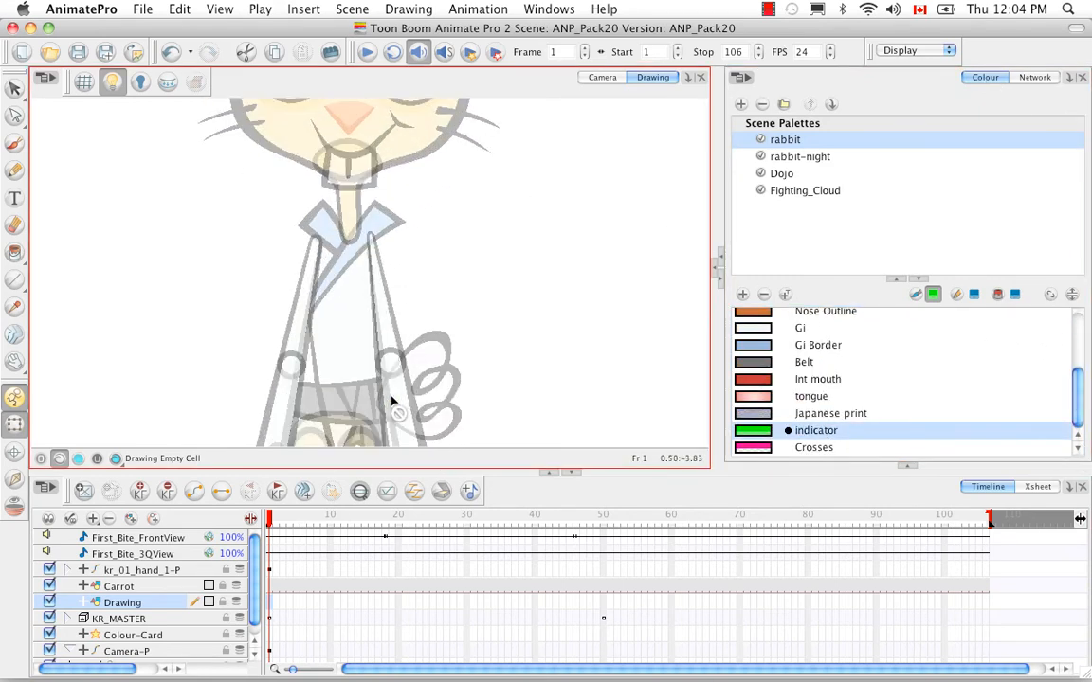
pyautogui.press('space')
pyautogui.moveTo(434, 171); pyautogui.dragTo(460, 411)
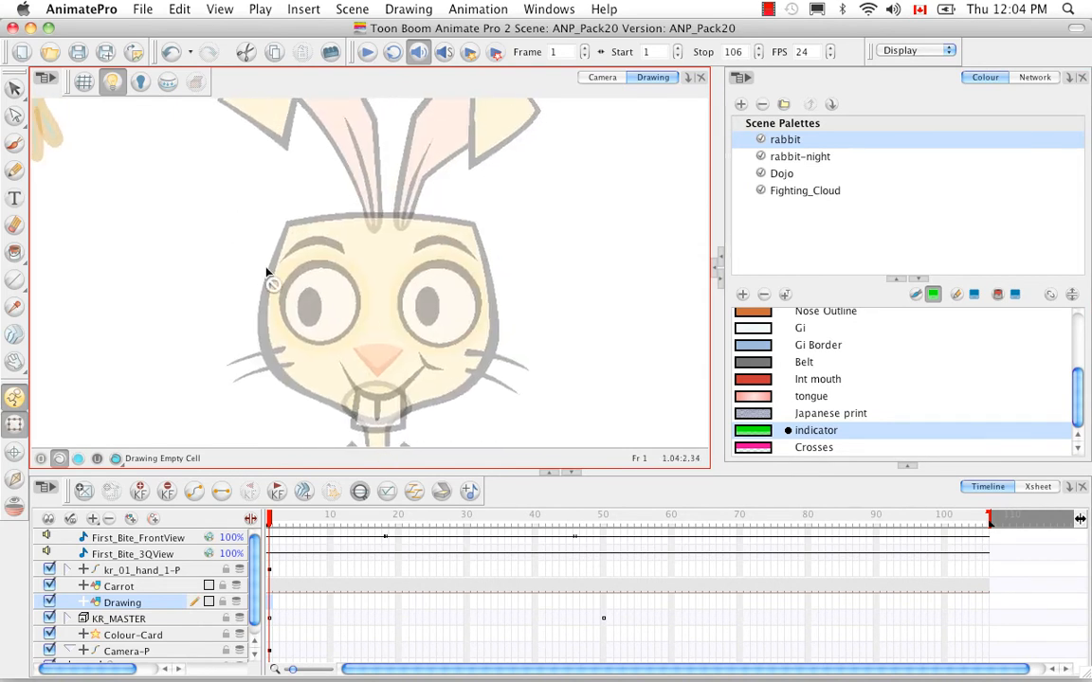
pyautogui.click(13, 145)
pyautogui.press('space')
pyautogui.moveTo(357, 291); pyautogui.dragTo(367, 238)
pyautogui.moveTo(299, 167)
pyautogui.mouseDown()
pyautogui.moveTo(270, 267)
pyautogui.moveTo(273, 301)
pyautogui.moveTo(309, 347)
pyautogui.moveTo(362, 371)
pyautogui.mouseUp()
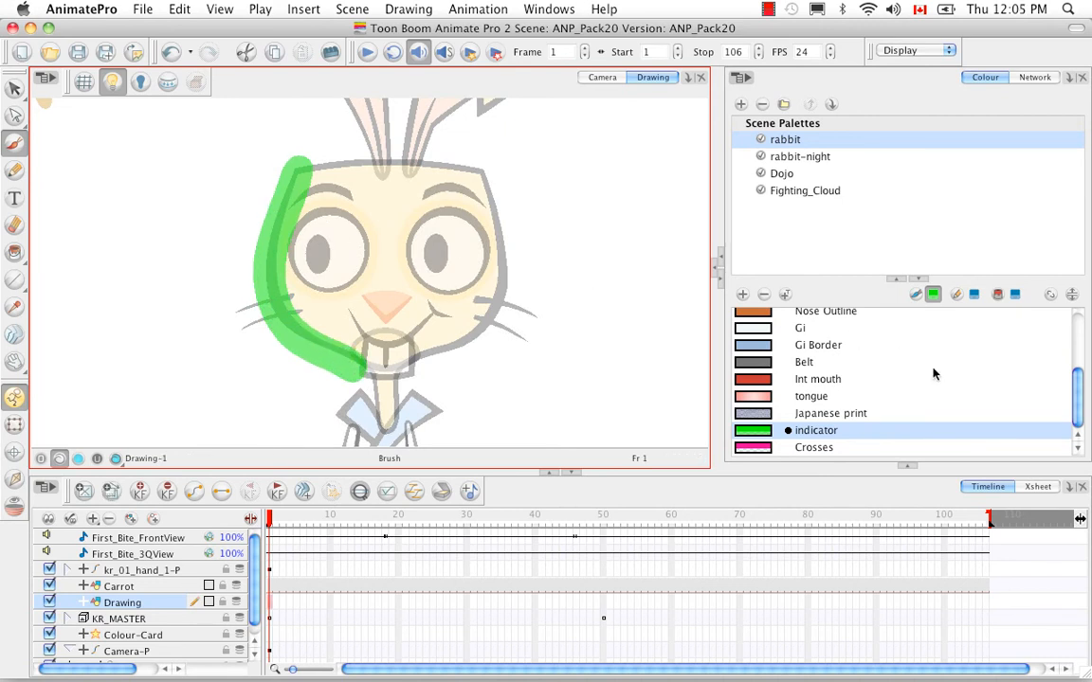
# Step: Show the brush's tool properties and set its minimum size to 15.5 and maximum size to 29.1
pyautogui.click(910, 280)
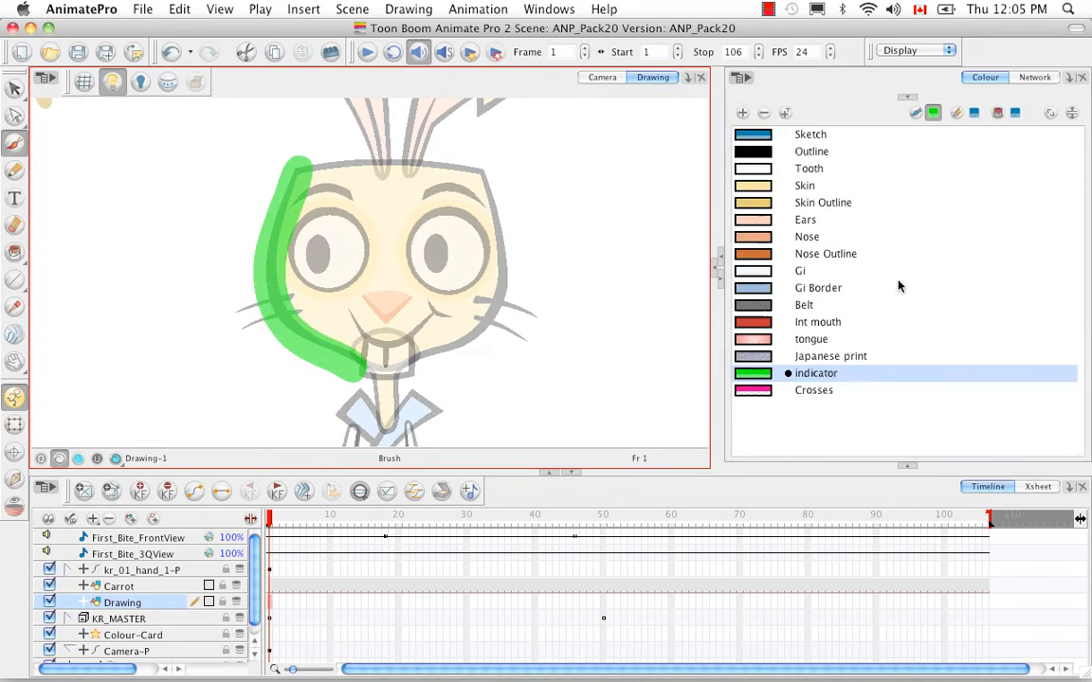
pyautogui.click(907, 469)
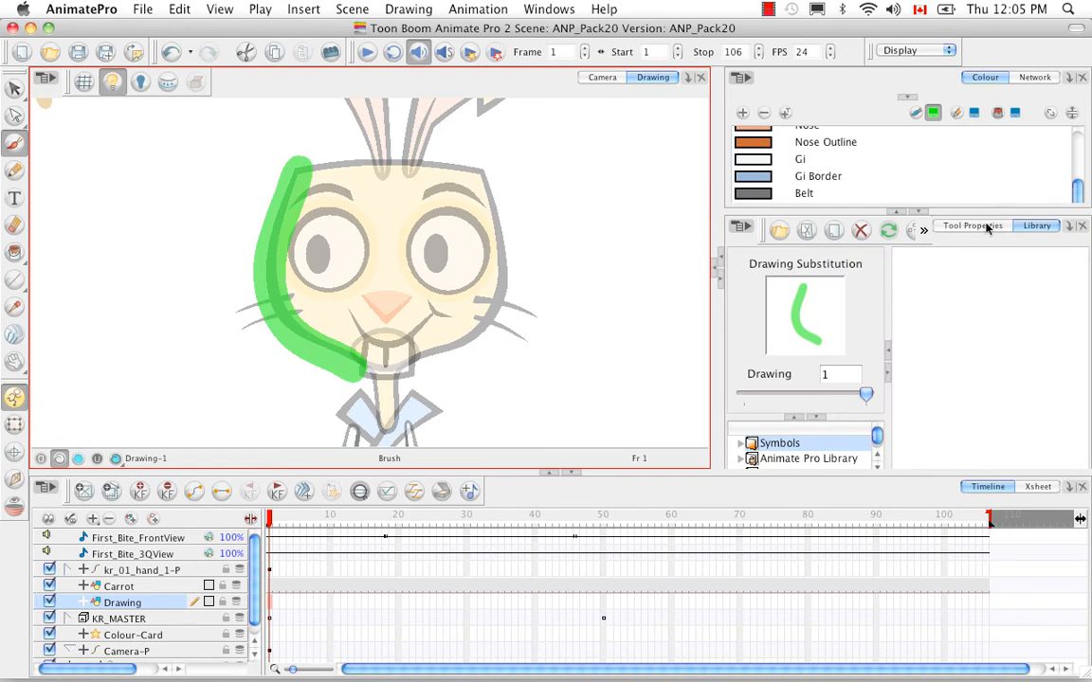
pyautogui.click(959, 228)
pyautogui.moveTo(797, 364)
pyautogui.mouseDown()
pyautogui.moveTo(798, 428)
pyautogui.moveTo(798, 406)
pyautogui.moveTo(798, 415)
pyautogui.mouseUp()
# Step: Brush thinner green matte strokes on the rabbit's neck and along the lower edges of its left ear
pyautogui.click(397, 266)
pyautogui.moveTo(394, 373)
pyautogui.mouseDown()
pyautogui.moveTo(395, 324)
pyautogui.moveTo(385, 374)
pyautogui.mouseUp()
pyautogui.moveTo(358, 202)
pyautogui.mouseDown()
pyautogui.moveTo(364, 325)
pyautogui.moveTo(352, 407)
pyautogui.mouseUp()
pyautogui.moveTo(225, 193)
pyautogui.mouseDown()
pyautogui.moveTo(289, 250)
pyautogui.moveTo(222, 201)
pyautogui.moveTo(295, 252)
pyautogui.moveTo(238, 202)
pyautogui.moveTo(296, 241)
pyautogui.mouseUp()
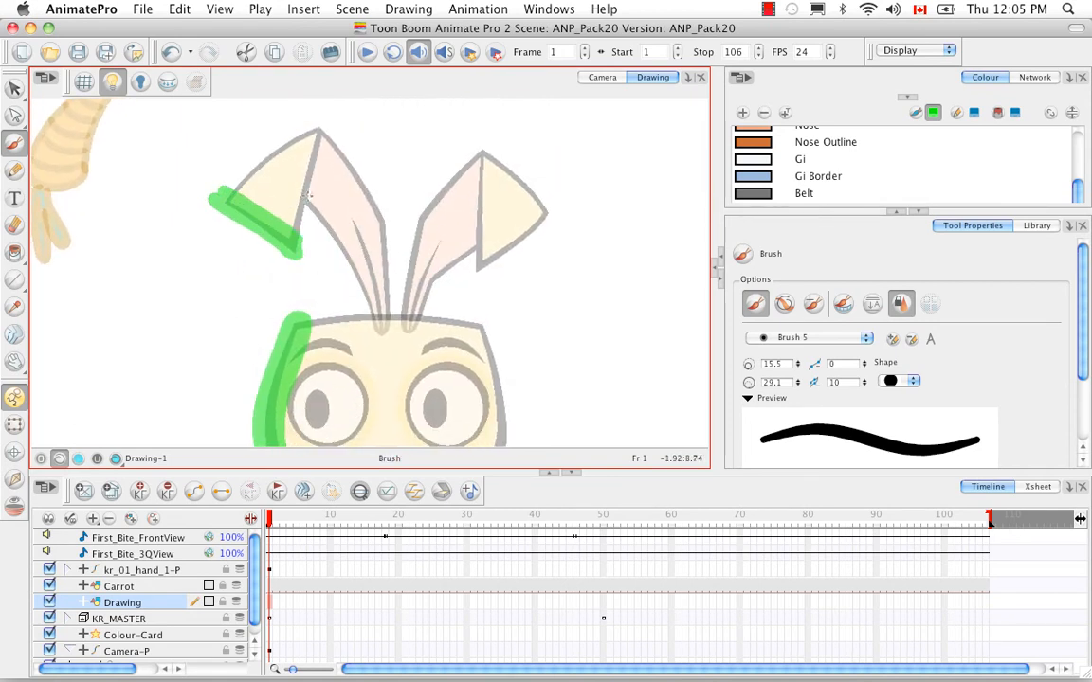
pyautogui.moveTo(305, 196)
pyautogui.mouseDown()
pyautogui.moveTo(350, 254)
pyautogui.moveTo(368, 307)
pyautogui.moveTo(308, 206)
pyautogui.moveTo(368, 306)
pyautogui.mouseUp()
pyautogui.moveTo(477, 302); pyautogui.dragTo(464, 209)
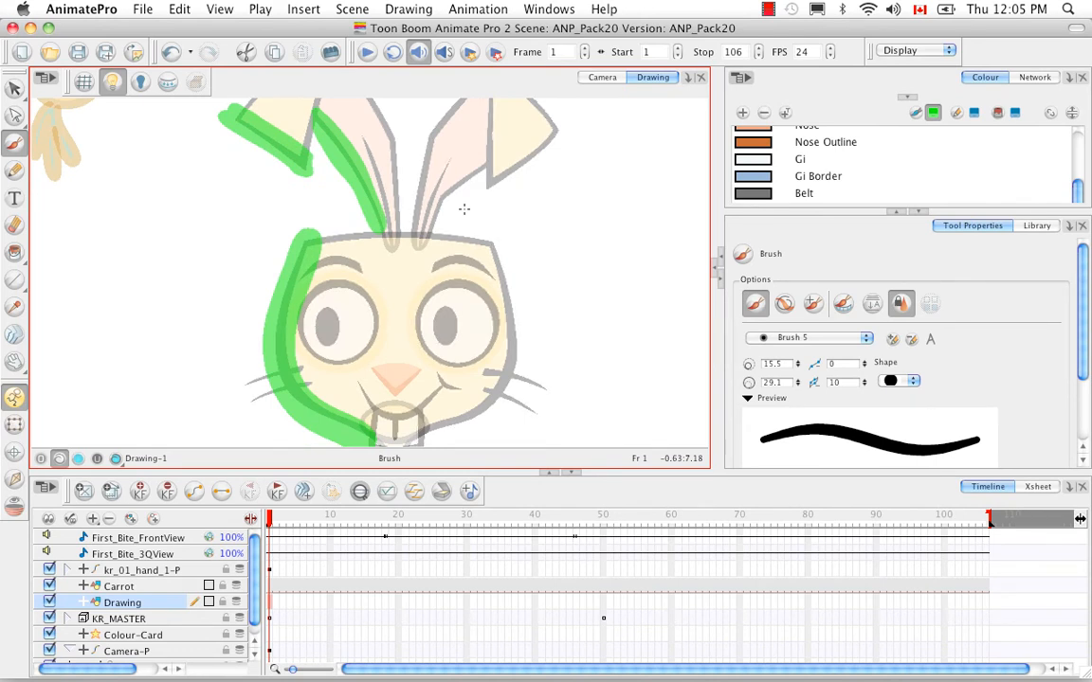
pyautogui.hotkey('alt', 's')
pyautogui.press('2')
pyautogui.press('1')
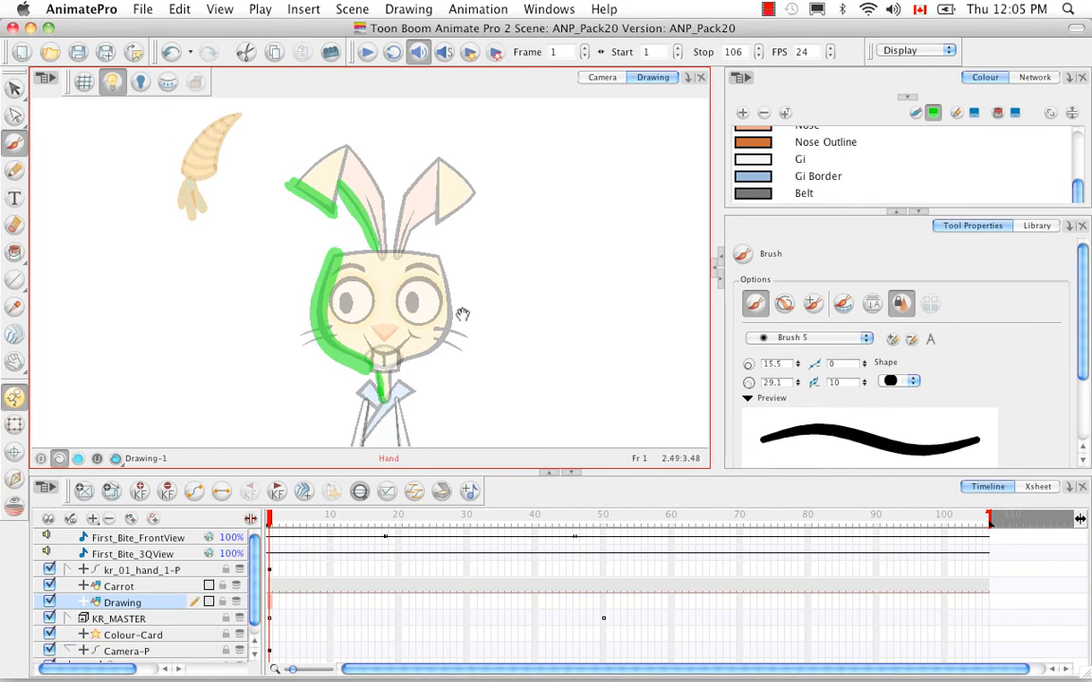
pyautogui.moveTo(463, 318); pyautogui.dragTo(470, 283)
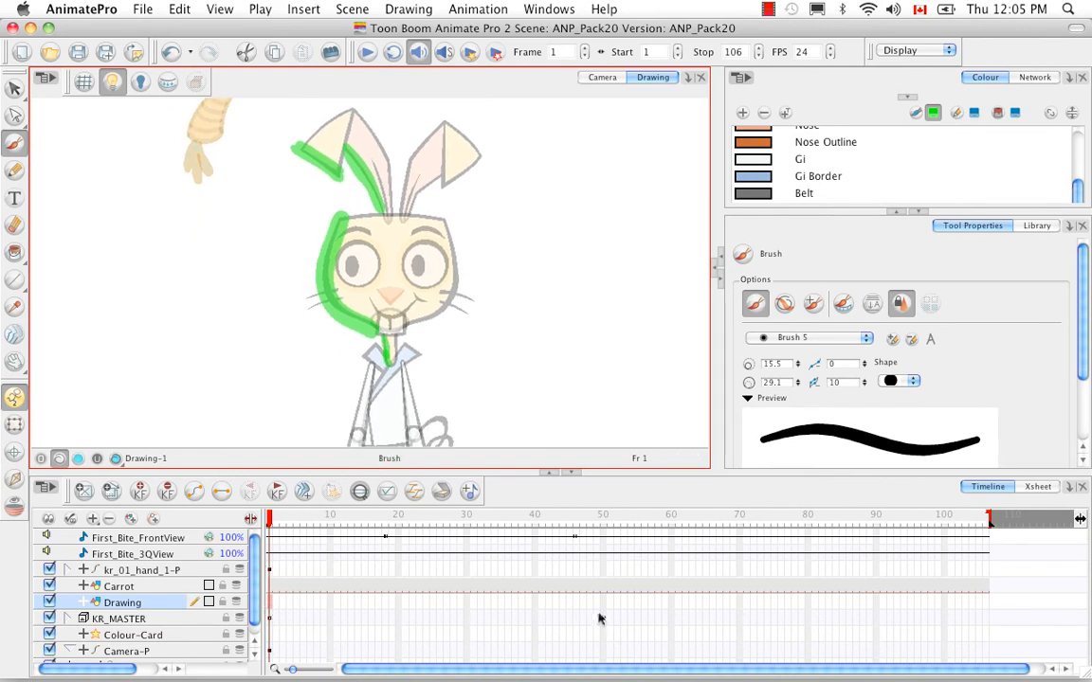
# Step: Extend the matte drawing's exposure to frame 49 in the timeline
pyautogui.click(597, 605)
pyautogui.rightClick(597, 605)
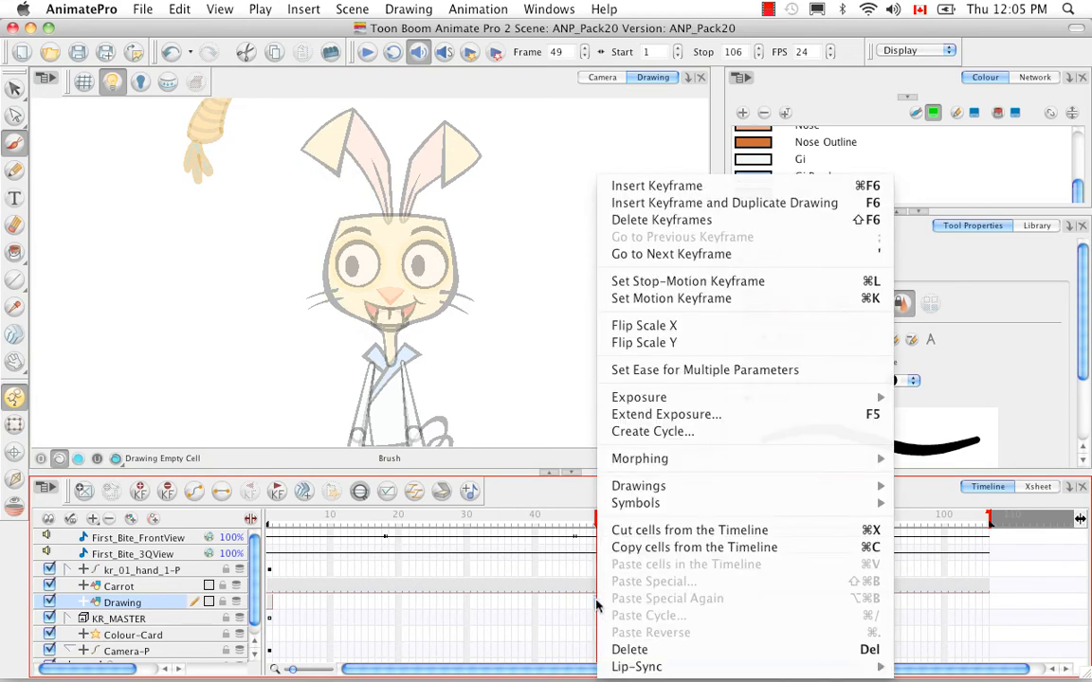
pyautogui.click(654, 414)
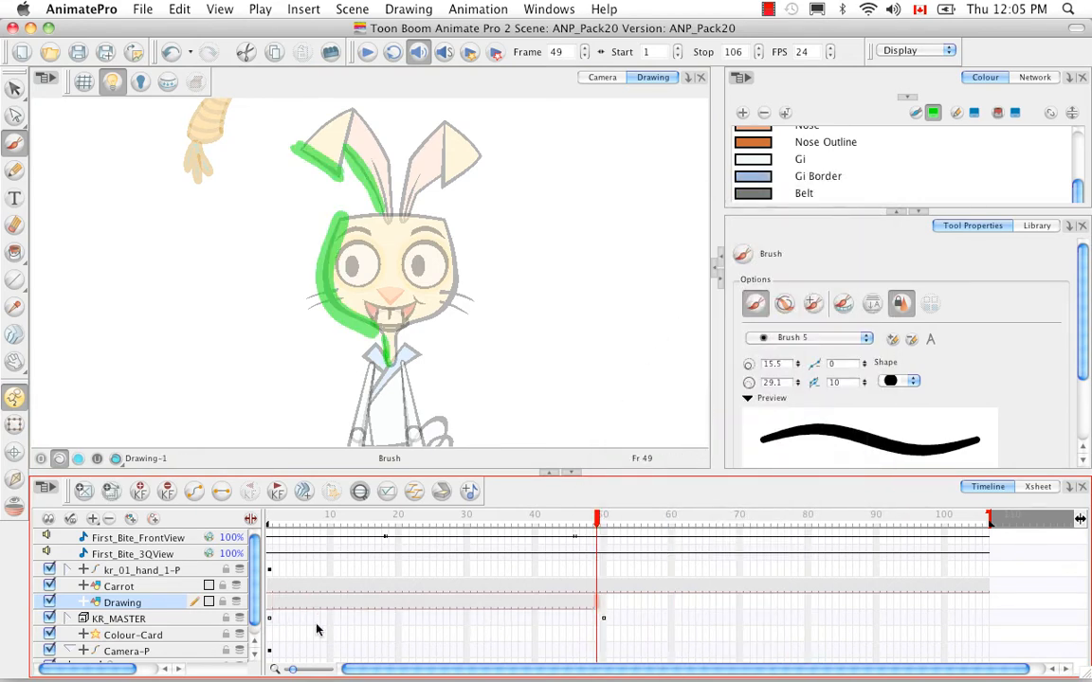
# Step: Rename the drawing layer as Highlight_Matte
pyautogui.doubleClick(123, 603)
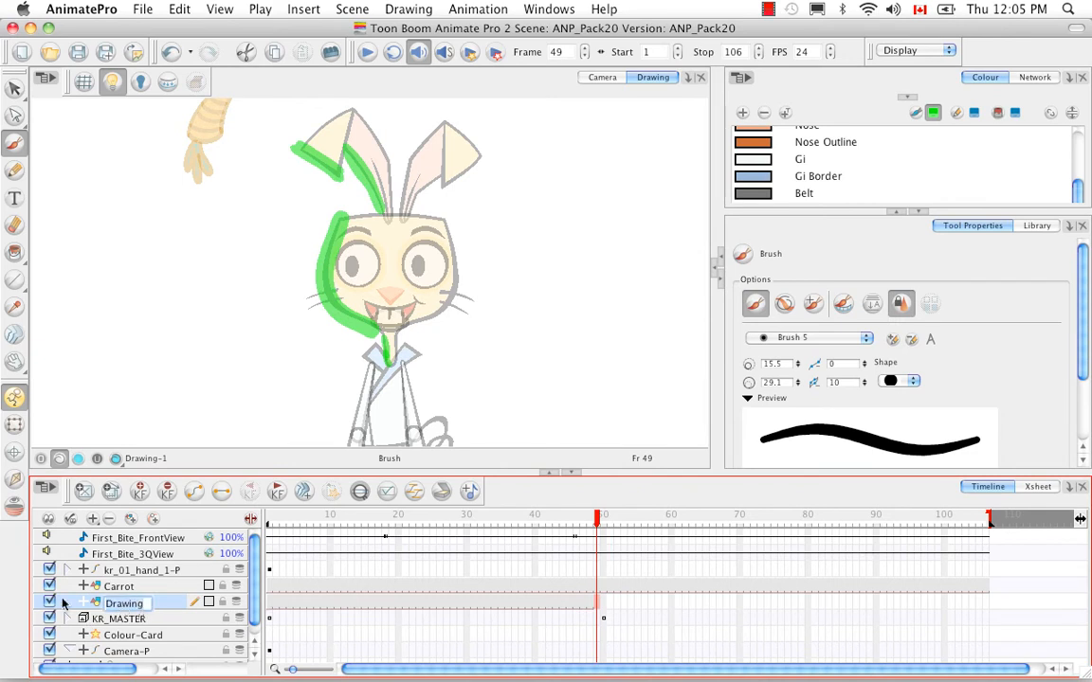
pyautogui.press('BackSpace')
pyautogui.write('Highlight_')
pyautogui.write('Matte')
pyautogui.press('Return')
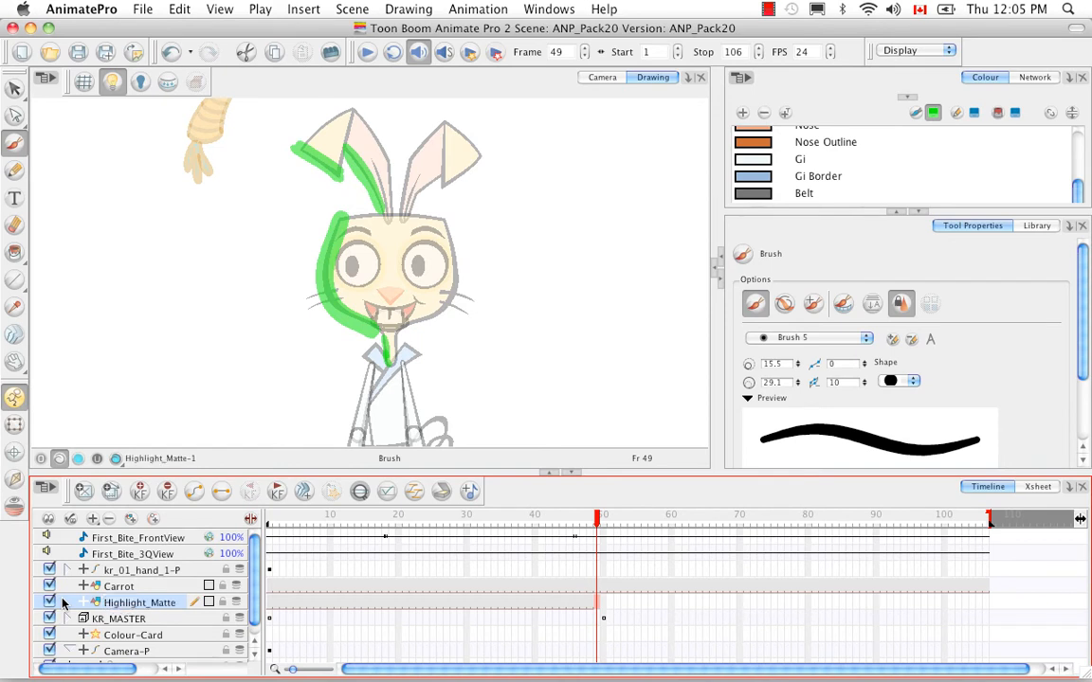
# Step: Disconnect Highlight_Matte from the Composite, connect it to the Highlight module's matte input, and place it beside KR_MASTER
pyautogui.click(715, 274)
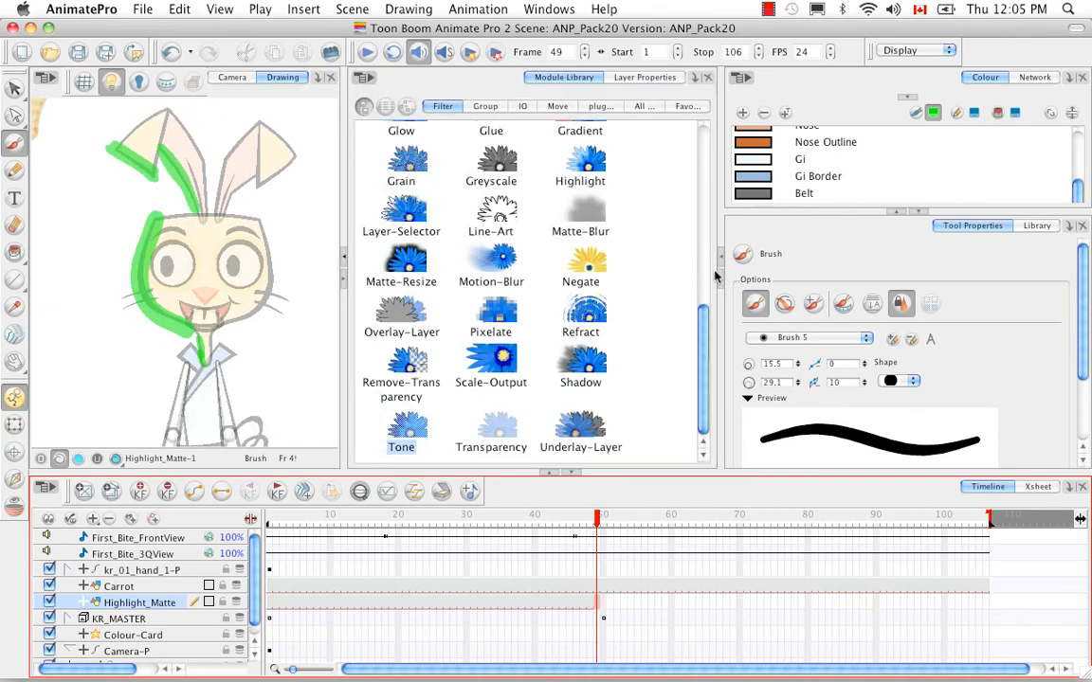
pyautogui.click(1034, 77)
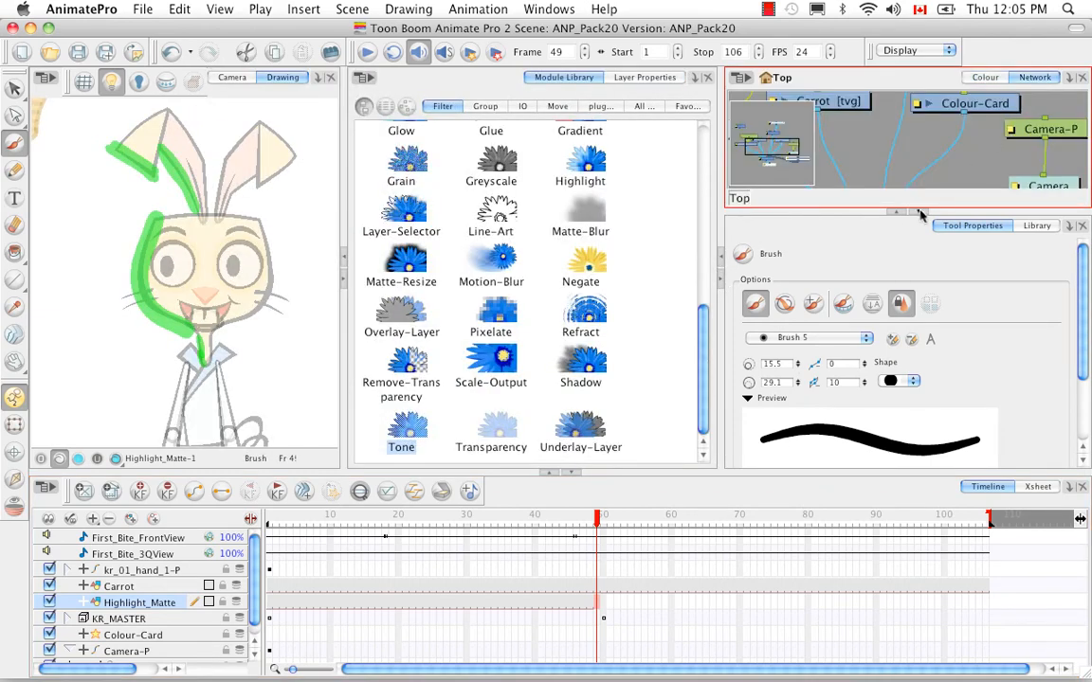
pyautogui.click(722, 258)
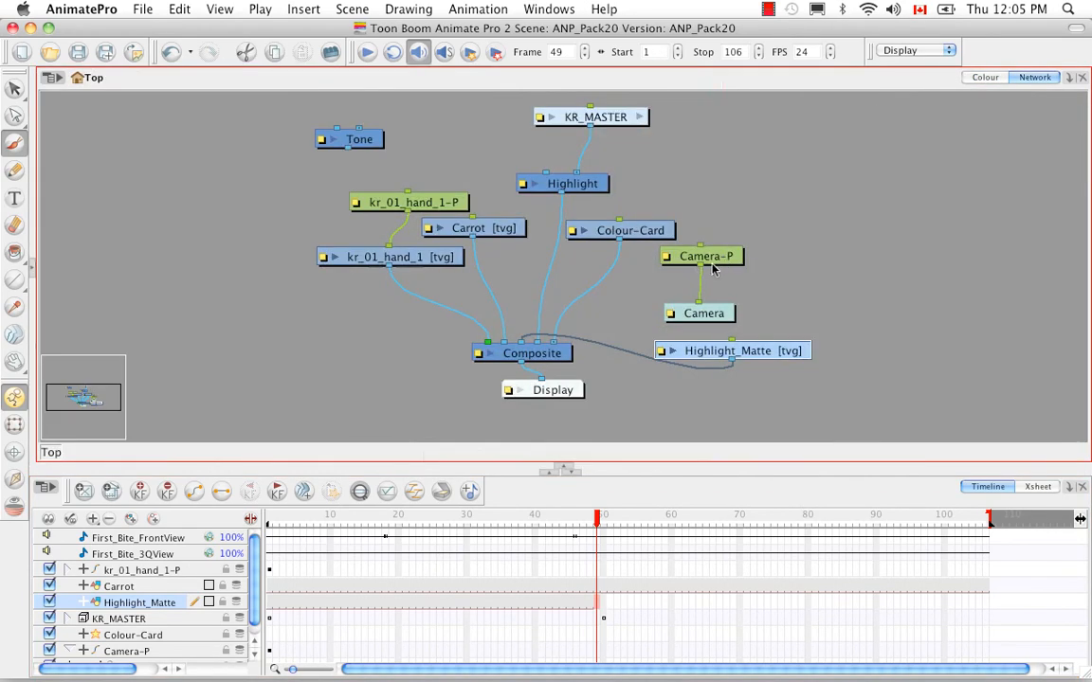
pyautogui.moveTo(519, 345); pyautogui.dragTo(603, 345)
pyautogui.moveTo(767, 353); pyautogui.dragTo(550, 175)
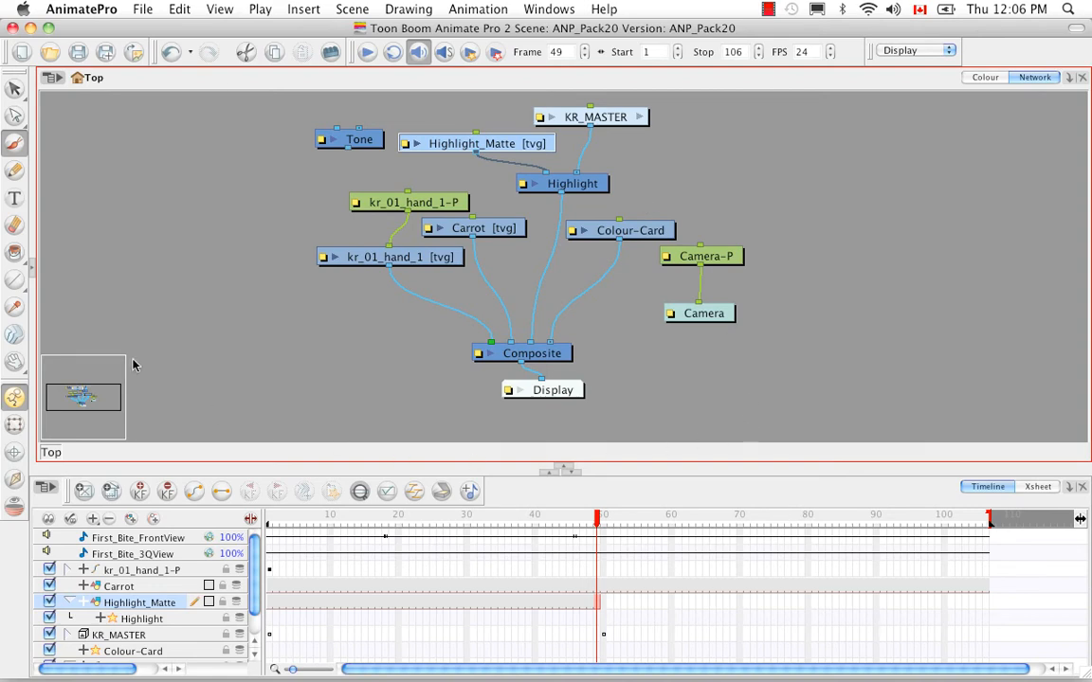
# Step: Preview the rendered highlight on the rabbit in the Camera view, then return to the OpenGL display
pyautogui.click(32, 270)
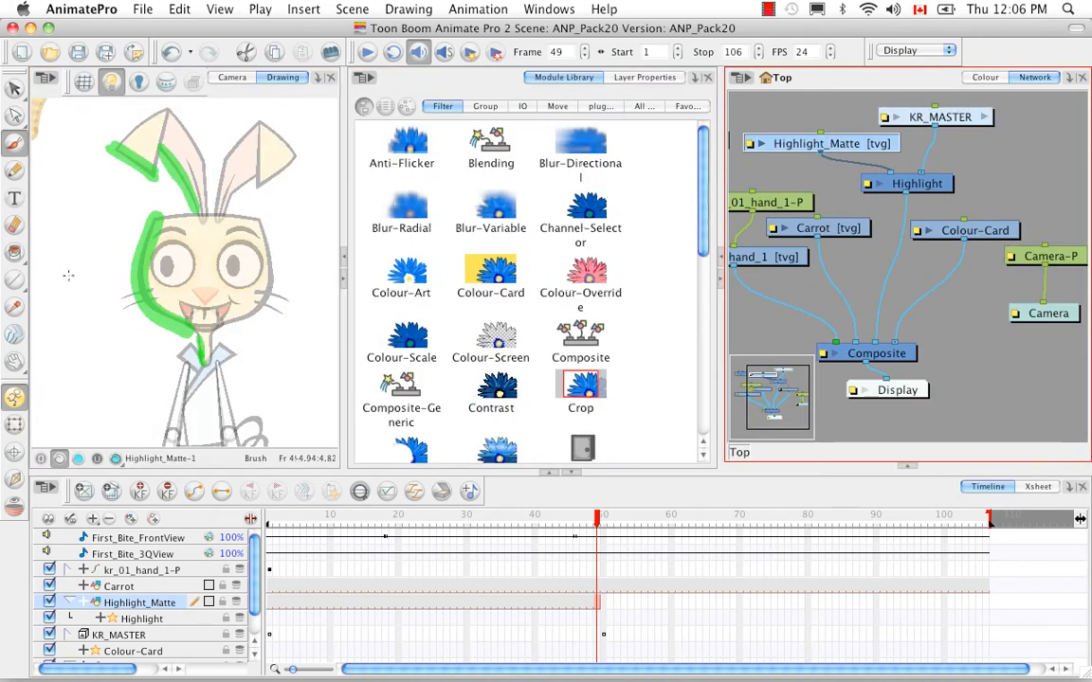
pyautogui.click(232, 77)
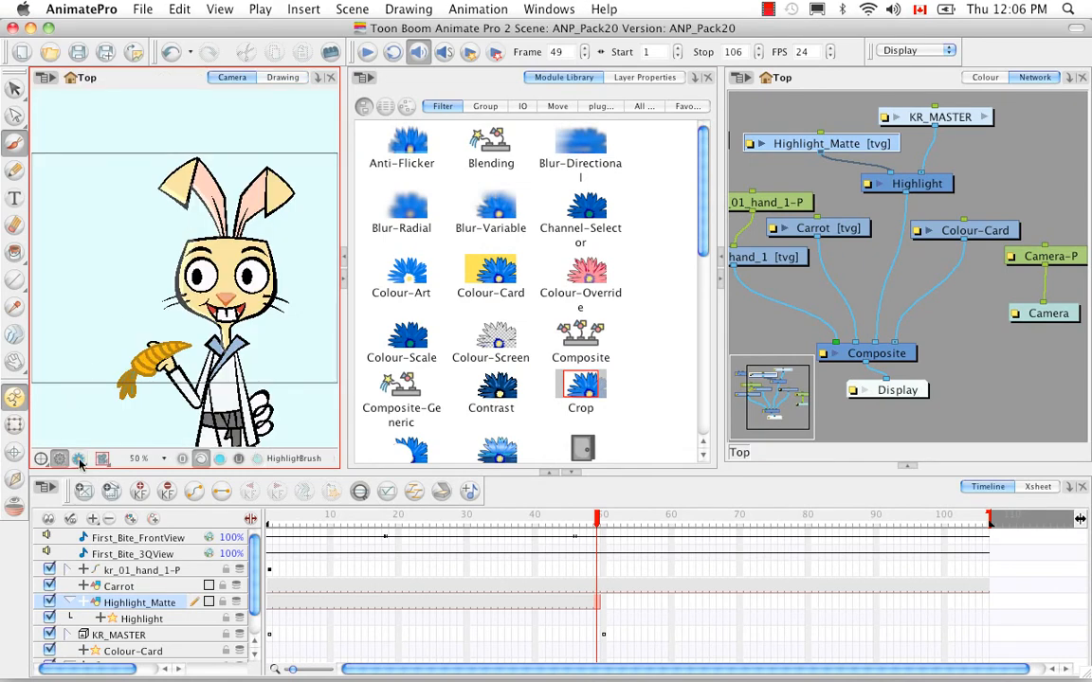
pyautogui.click(79, 459)
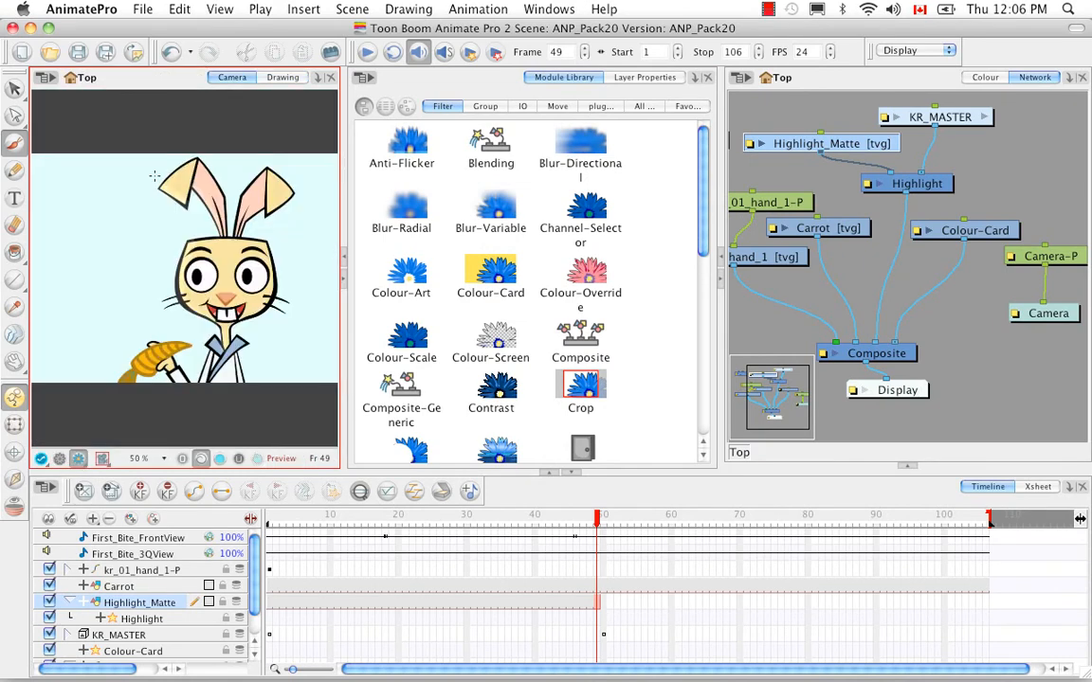
pyautogui.click(60, 459)
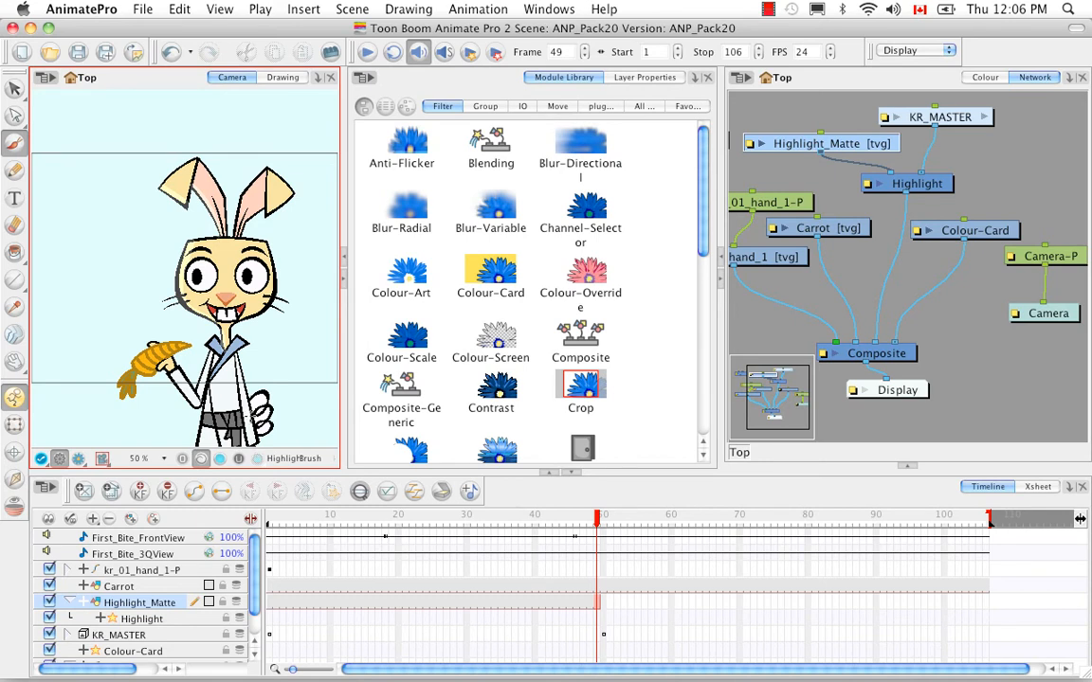
# Step: View the Highlight effect's layer properties from its timeline entry and close them
pyautogui.doubleClick(137, 606)
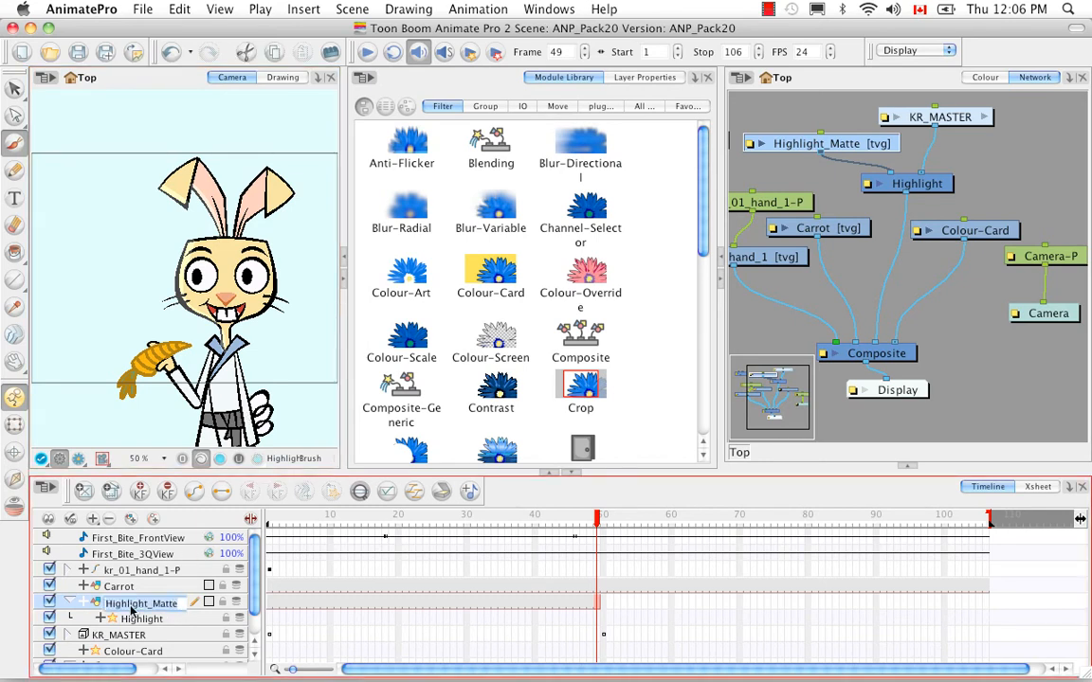
pyautogui.click(180, 620)
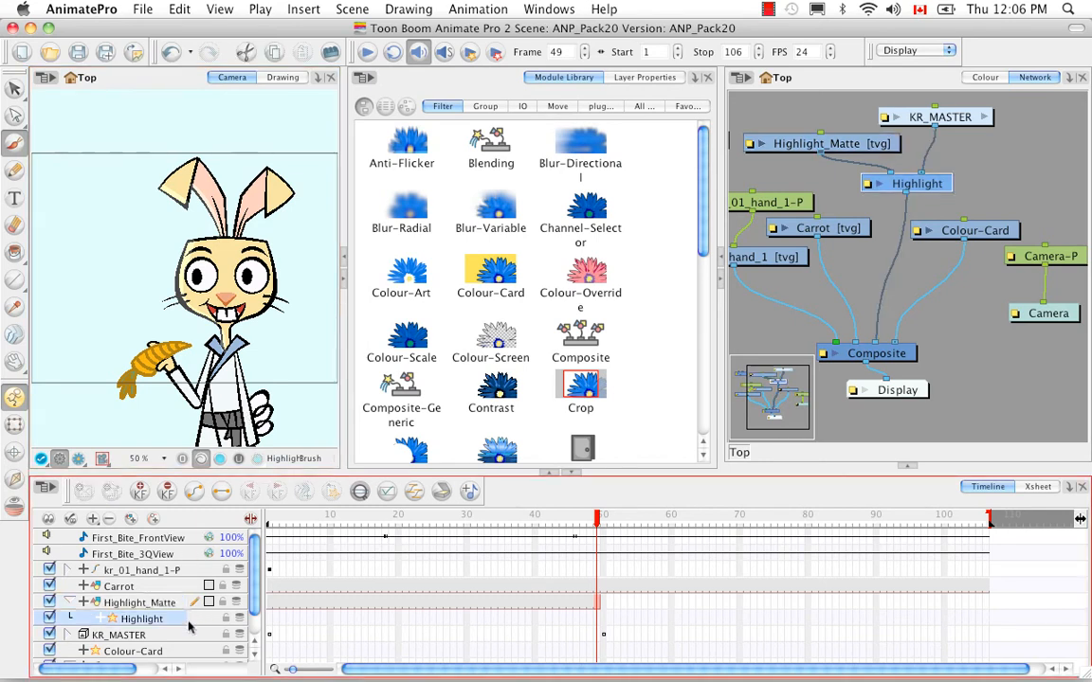
pyautogui.doubleClick(176, 621)
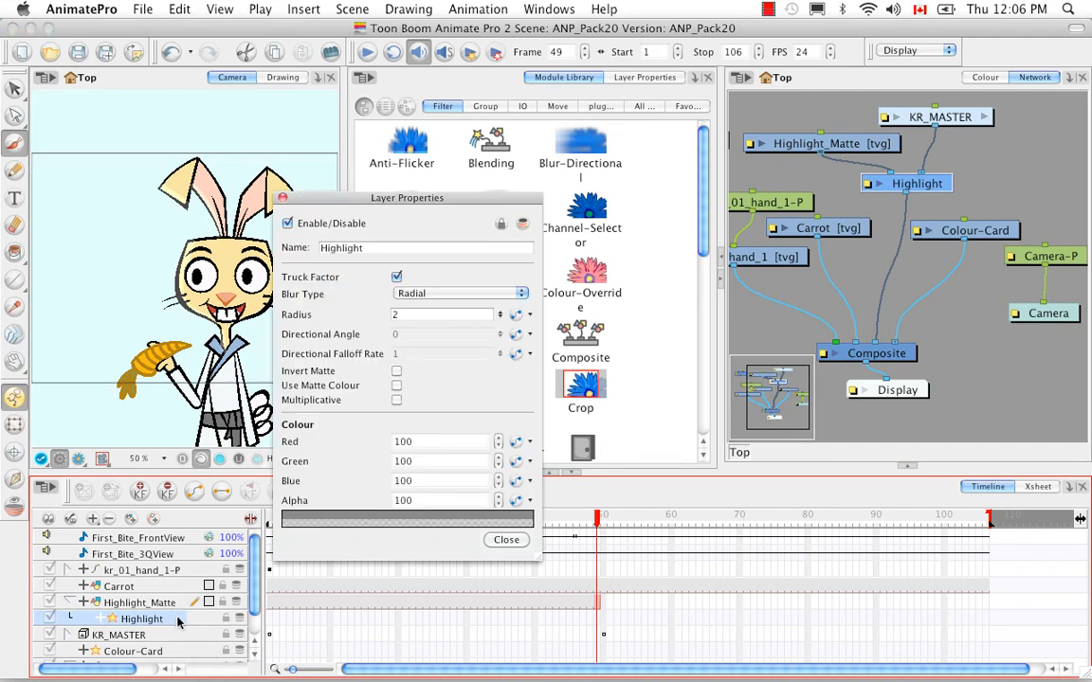
pyautogui.click(282, 198)
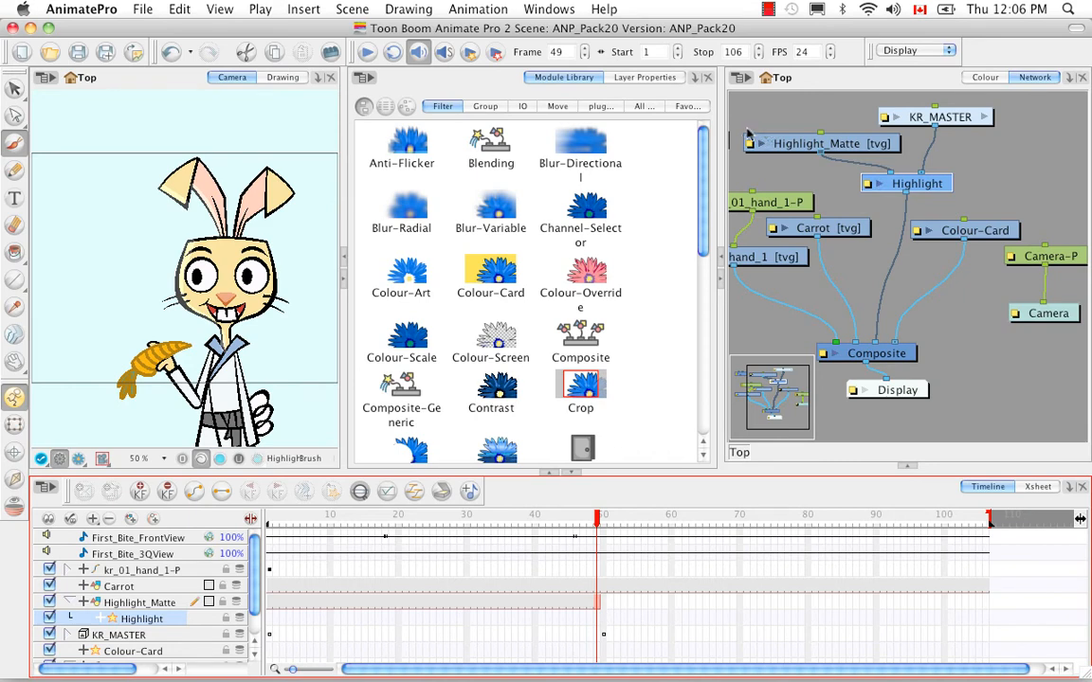
# Step: Open the Highlight module's properties from the network, clear of the Camera view, and switch that view to render preview
pyautogui.doubleClick(867, 186)
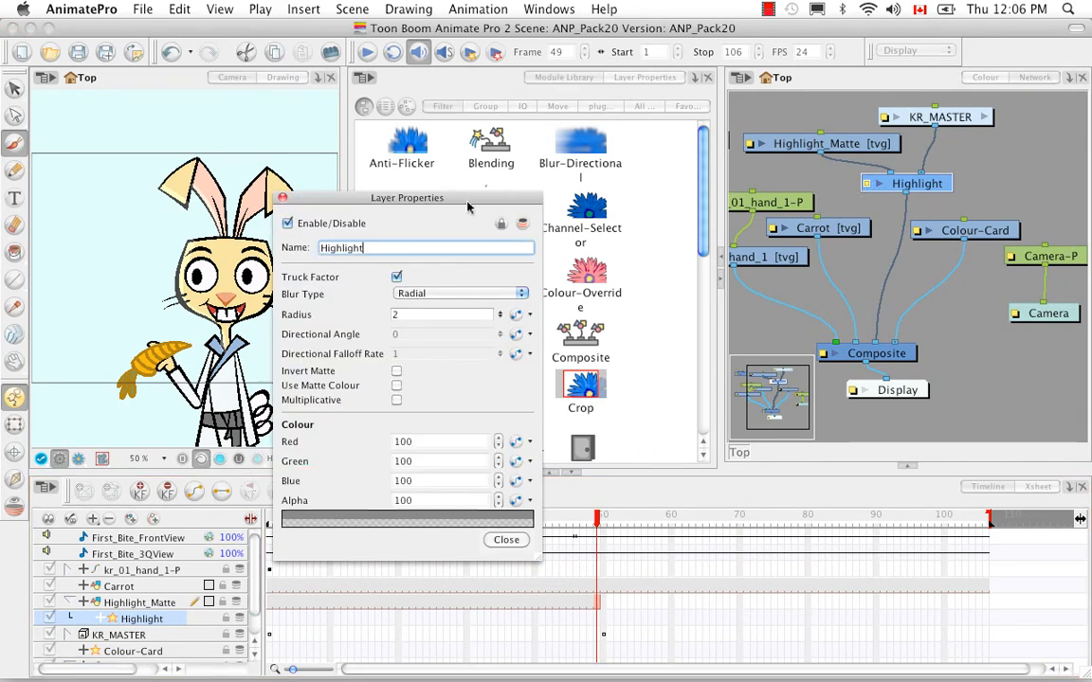
pyautogui.moveTo(473, 197); pyautogui.dragTo(614, 140)
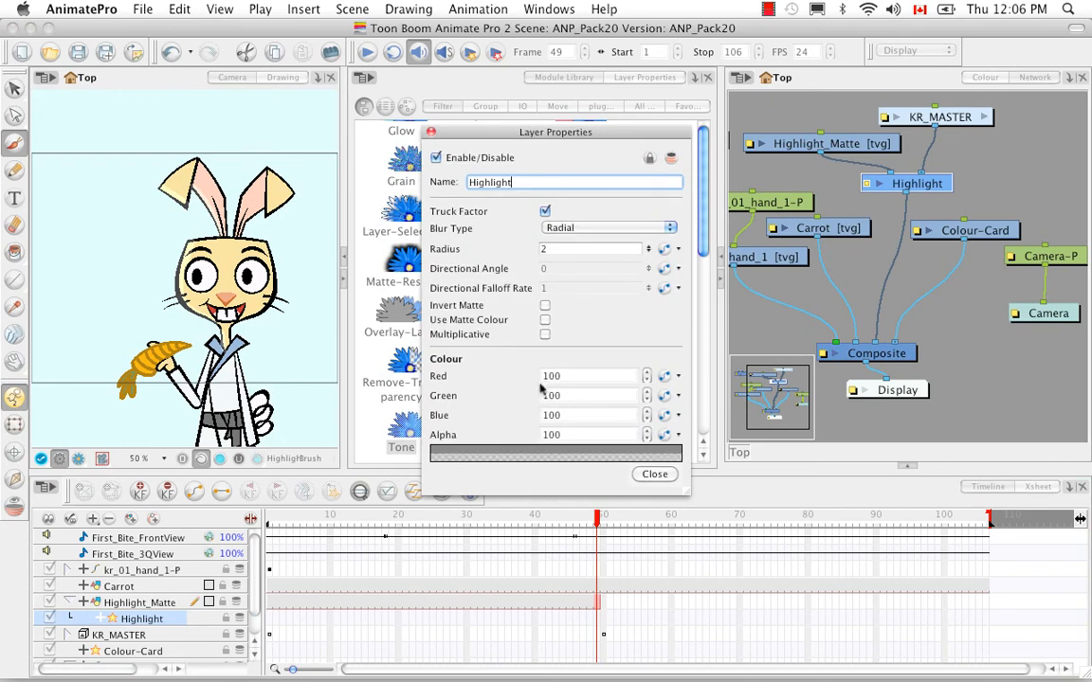
pyautogui.click(78, 458)
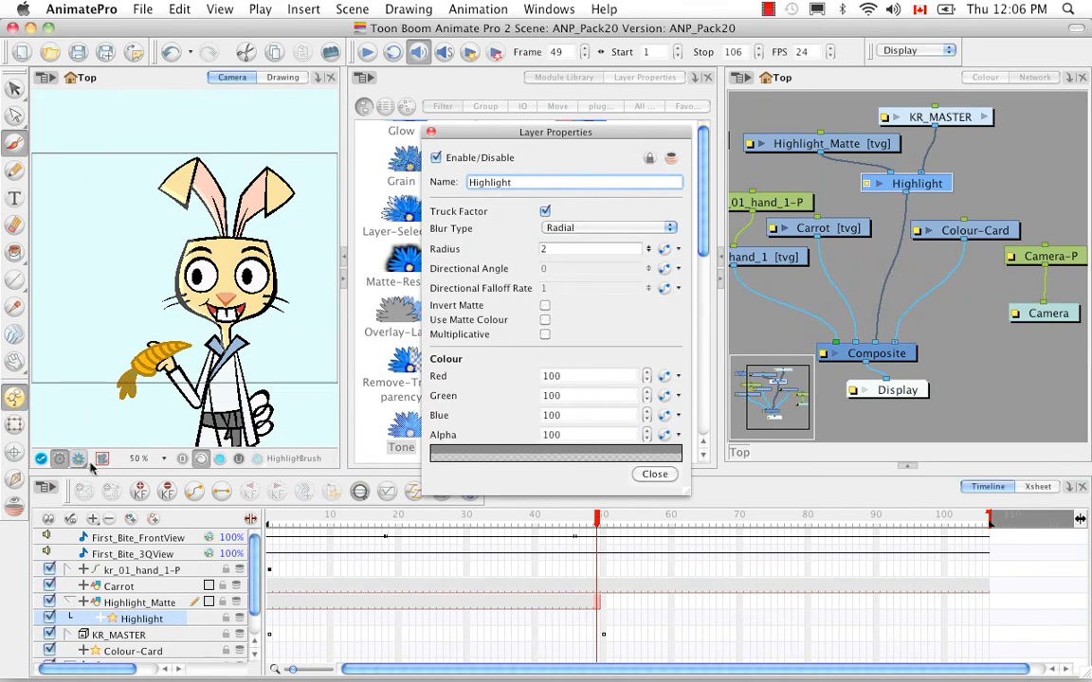
# Step: Try Invert Matte on the Highlight effect, turn it back off, and enable Use Matte Colour
pyautogui.click(546, 306)
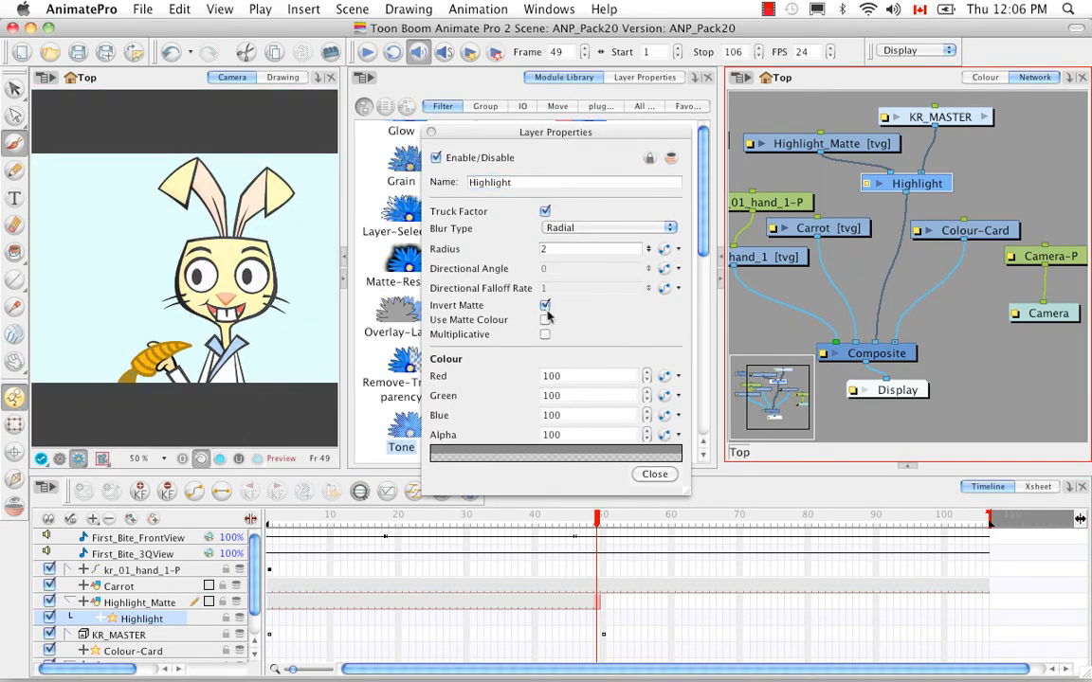
pyautogui.click(546, 306)
pyautogui.click(545, 321)
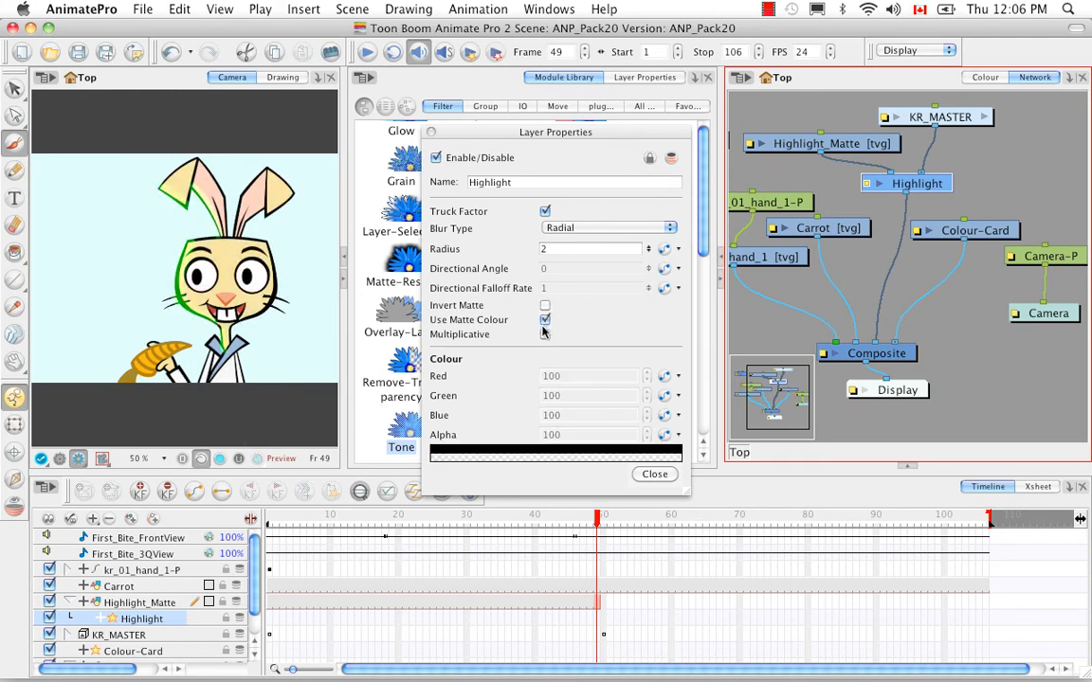
# Step: Turn off Use Matte Colour on the Highlight effect, try Multiplicative and turn it back off, and close the layer properties
pyautogui.click(545, 320)
pyautogui.click(546, 334)
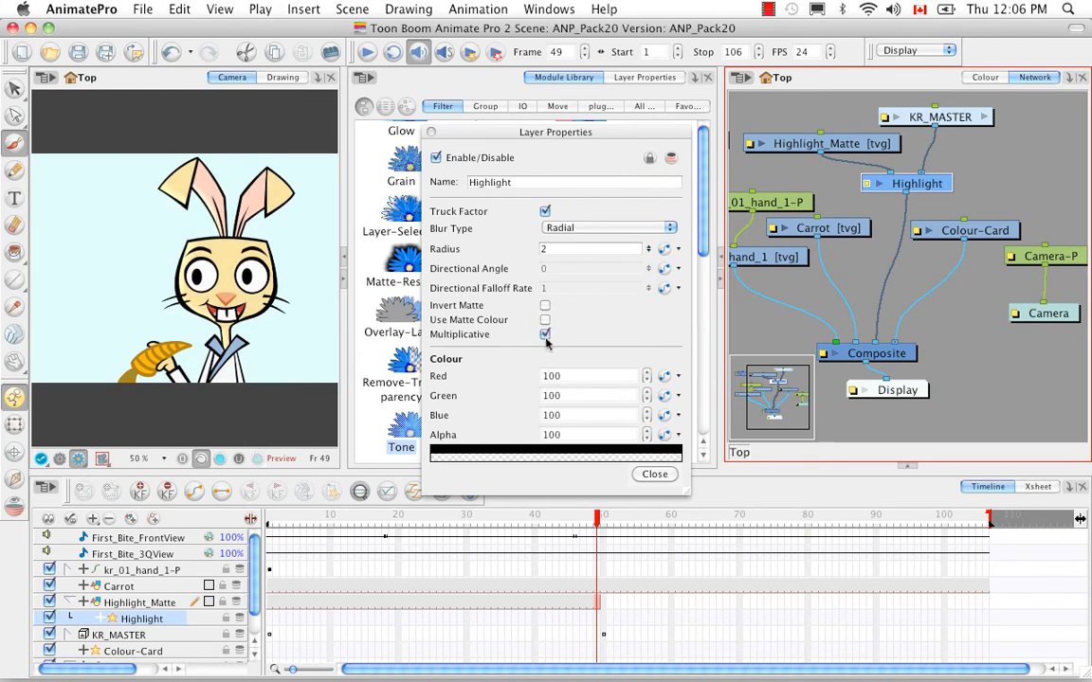
pyautogui.click(546, 335)
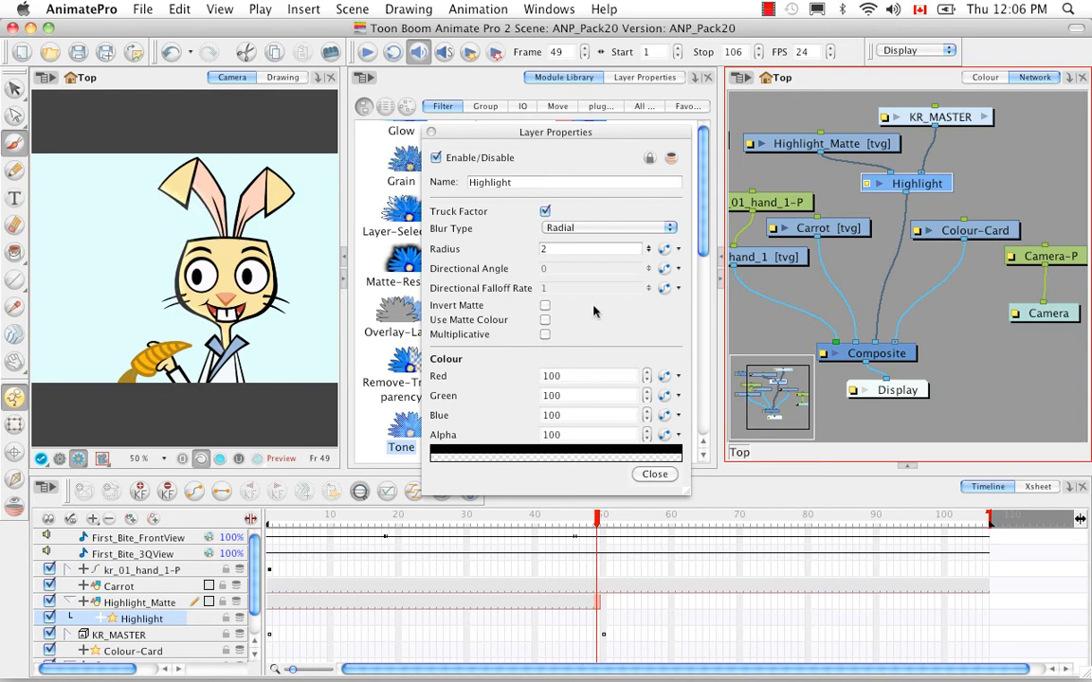
pyautogui.click(432, 133)
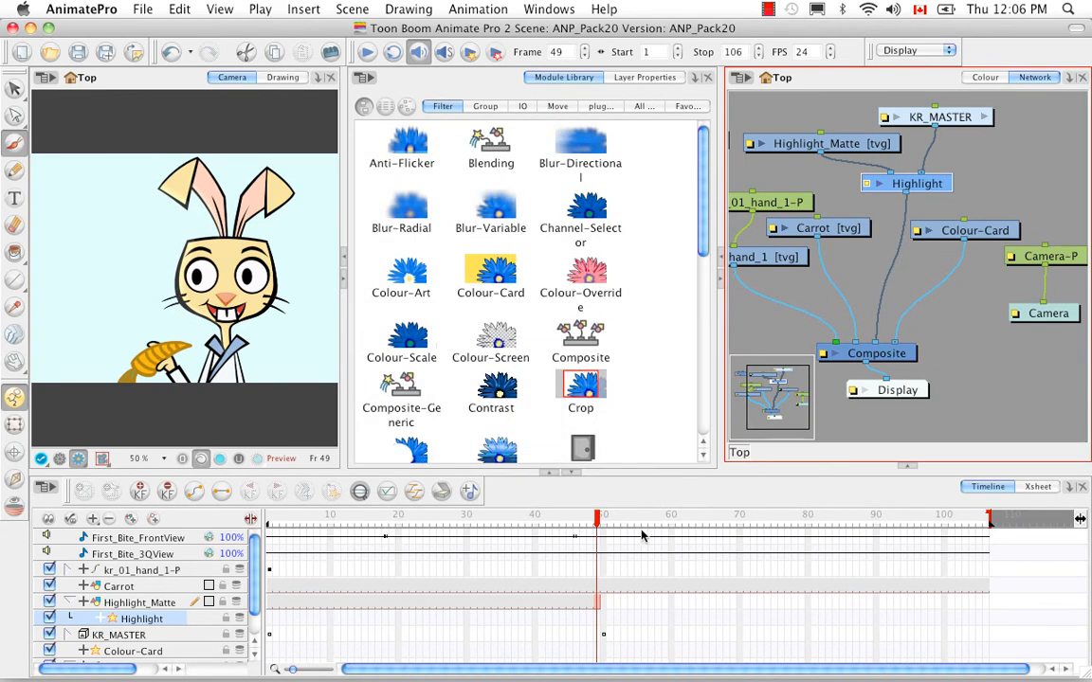
# Step: On frame 50 of Highlight_Matte, brush indicator-coloured matte strokes along the rabbit's left-hand ear, left side of the face and neck
pyautogui.click(603, 603)
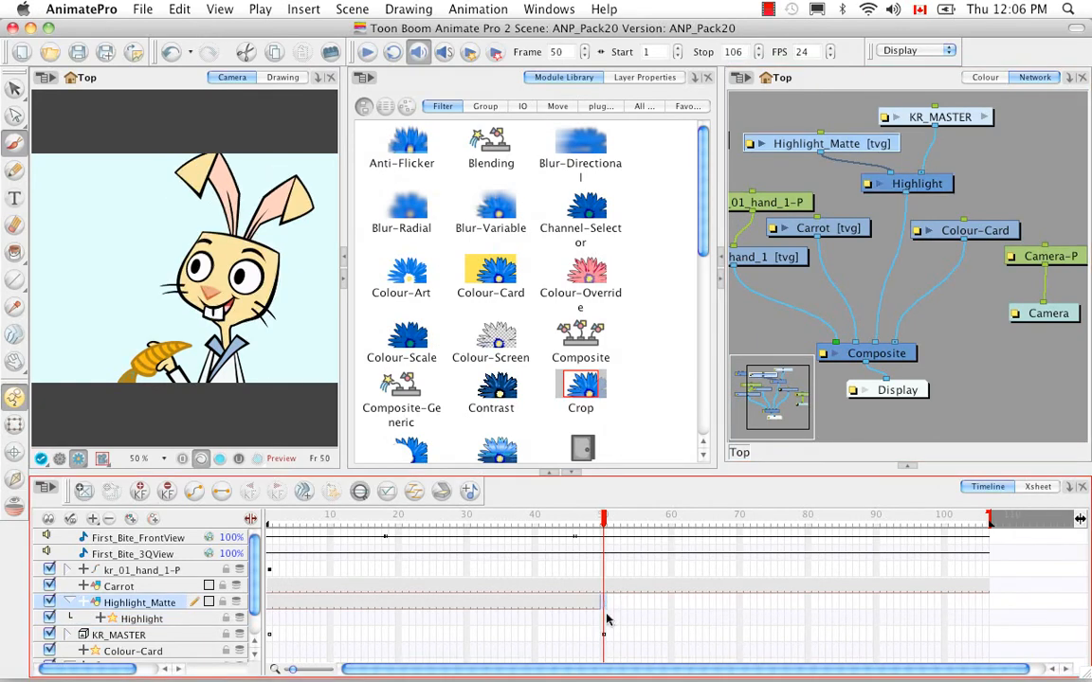
pyautogui.click(280, 76)
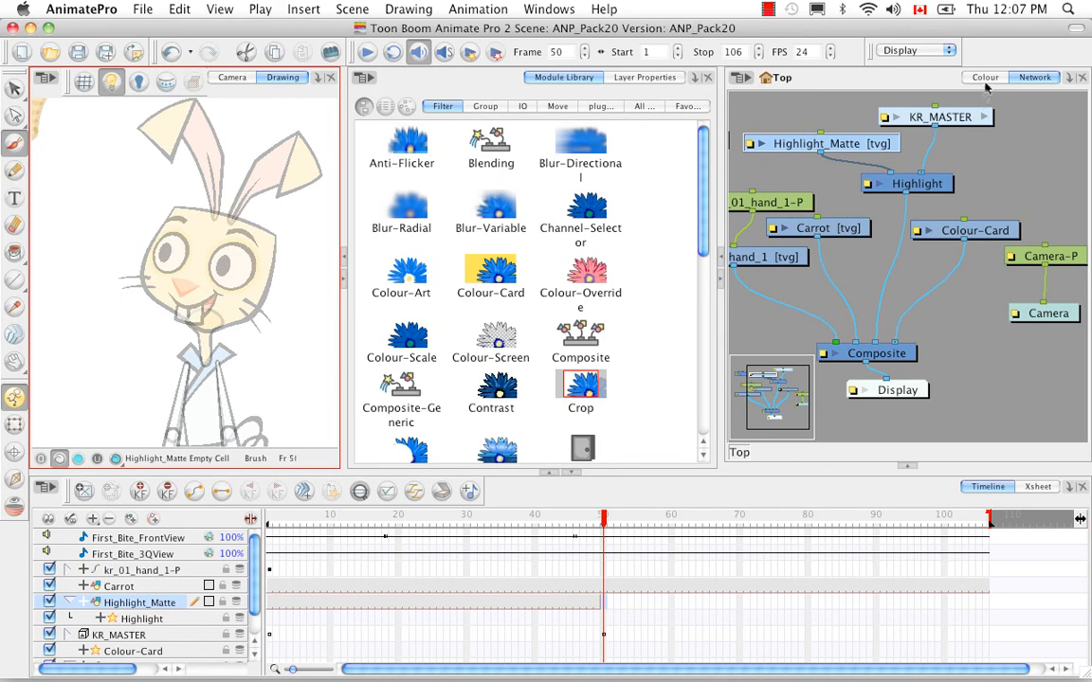
pyautogui.click(985, 77)
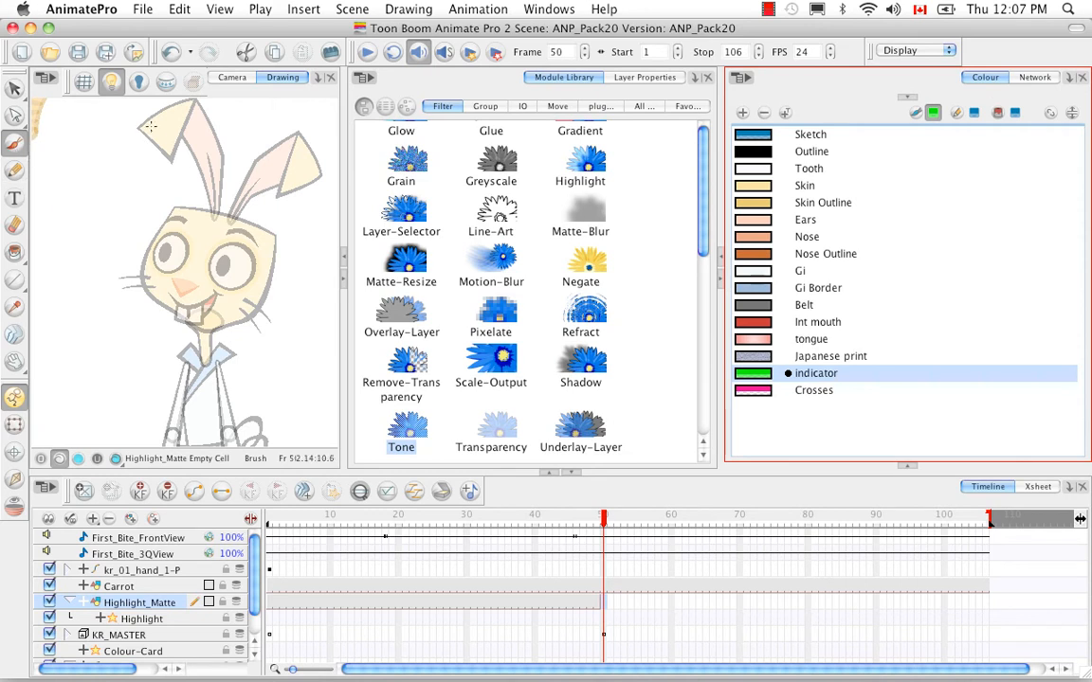
pyautogui.moveTo(135, 121)
pyautogui.mouseDown()
pyautogui.moveTo(171, 161)
pyautogui.moveTo(191, 150)
pyautogui.moveTo(206, 189)
pyautogui.mouseUp()
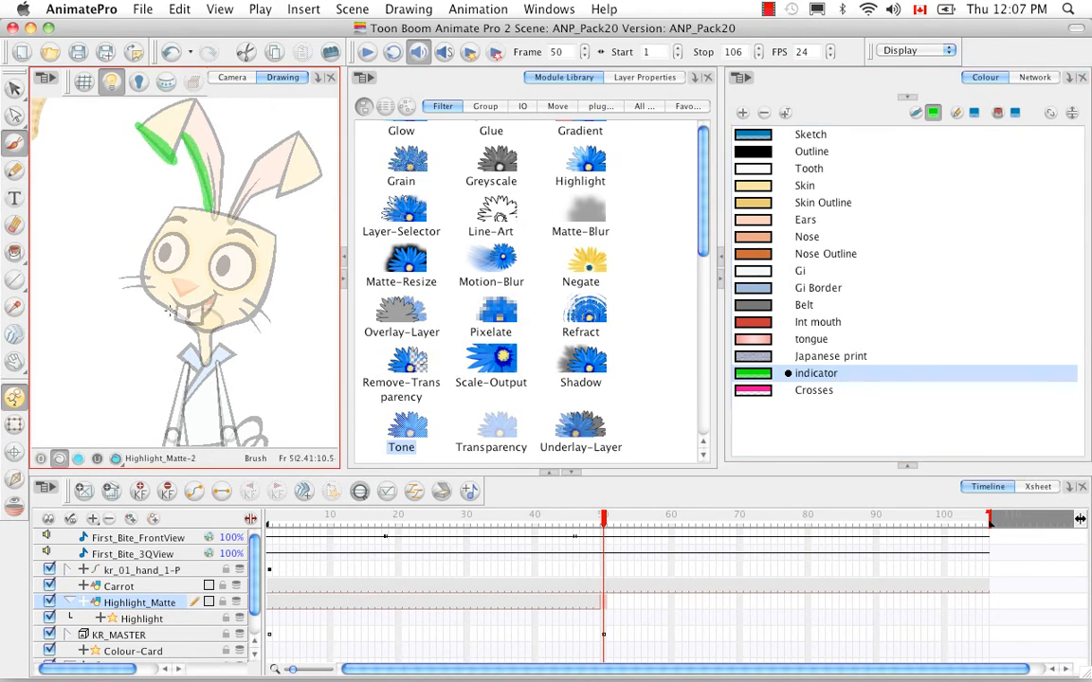
pyautogui.moveTo(150, 239); pyautogui.dragTo(173, 315)
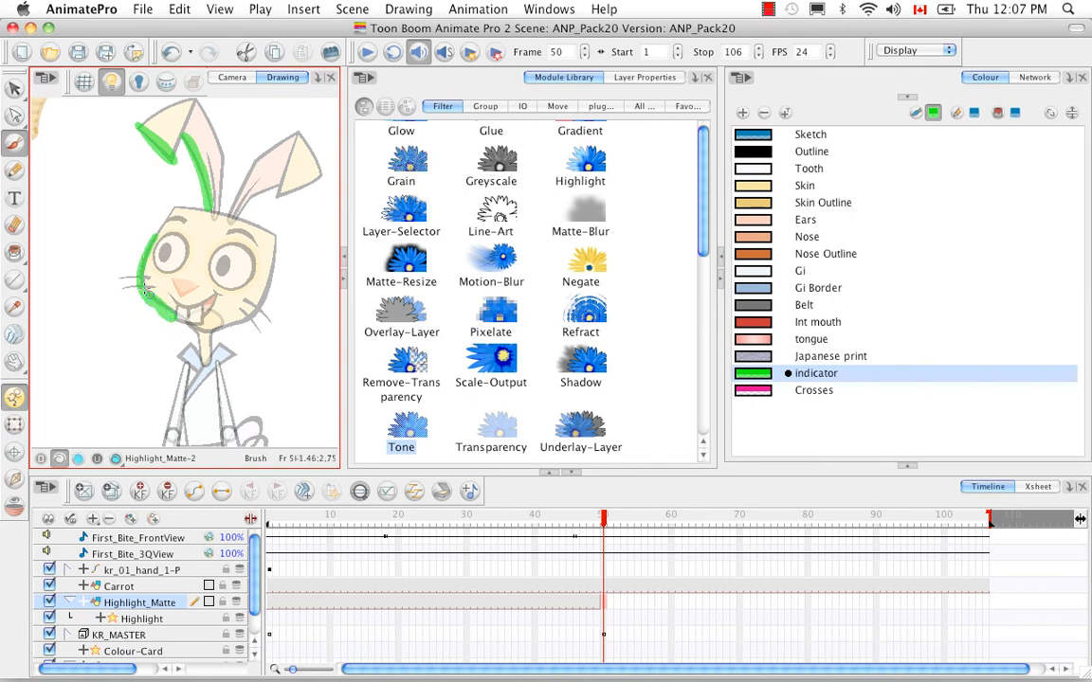
pyautogui.moveTo(152, 241)
pyautogui.mouseDown()
pyautogui.moveTo(154, 286)
pyautogui.moveTo(174, 314)
pyautogui.mouseUp()
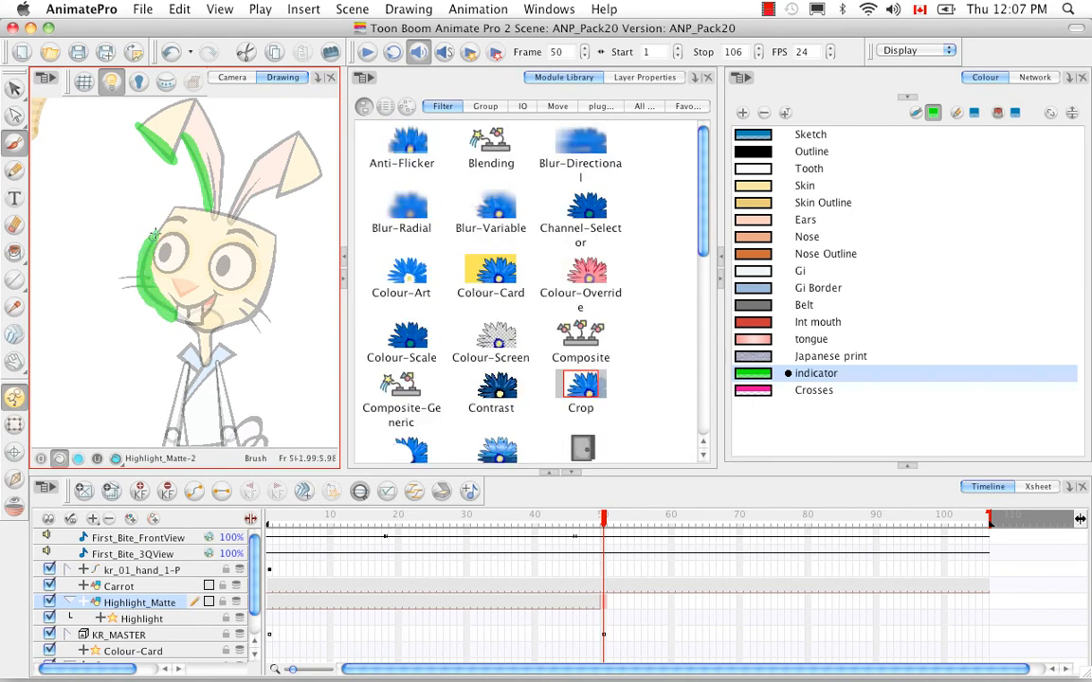
pyautogui.moveTo(155, 237); pyautogui.dragTo(175, 203)
pyautogui.moveTo(192, 323); pyautogui.dragTo(202, 349)
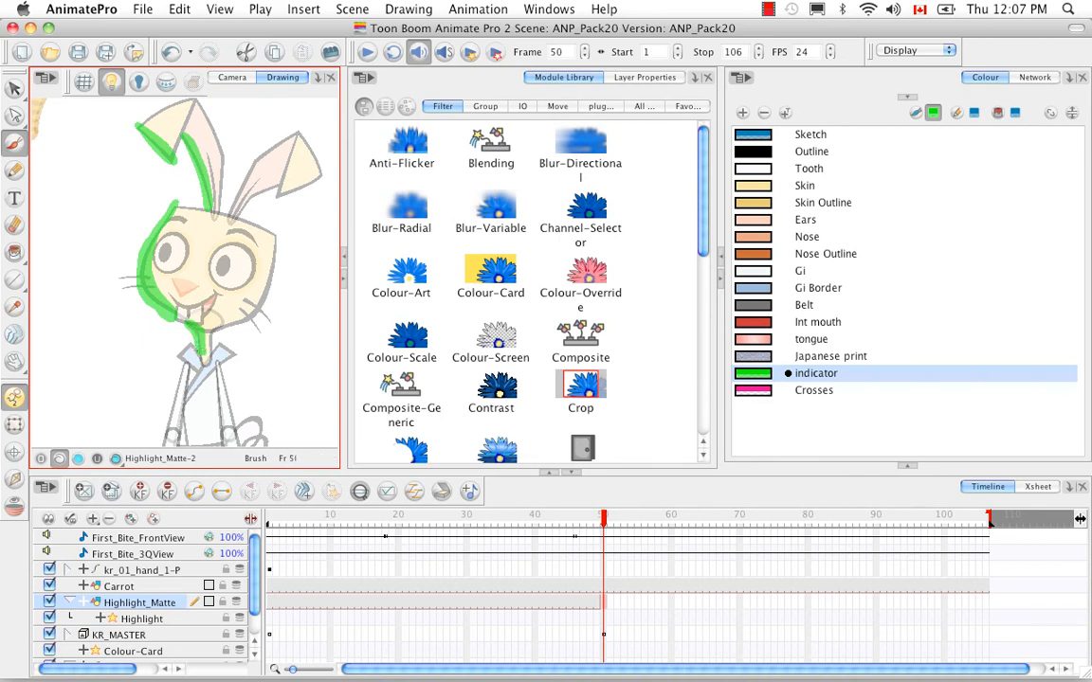
# Step: Extend the exposure of the frame-50 Highlight_Matte drawing to frame 106, and return to the Camera view at frame 49
pyautogui.click(991, 609)
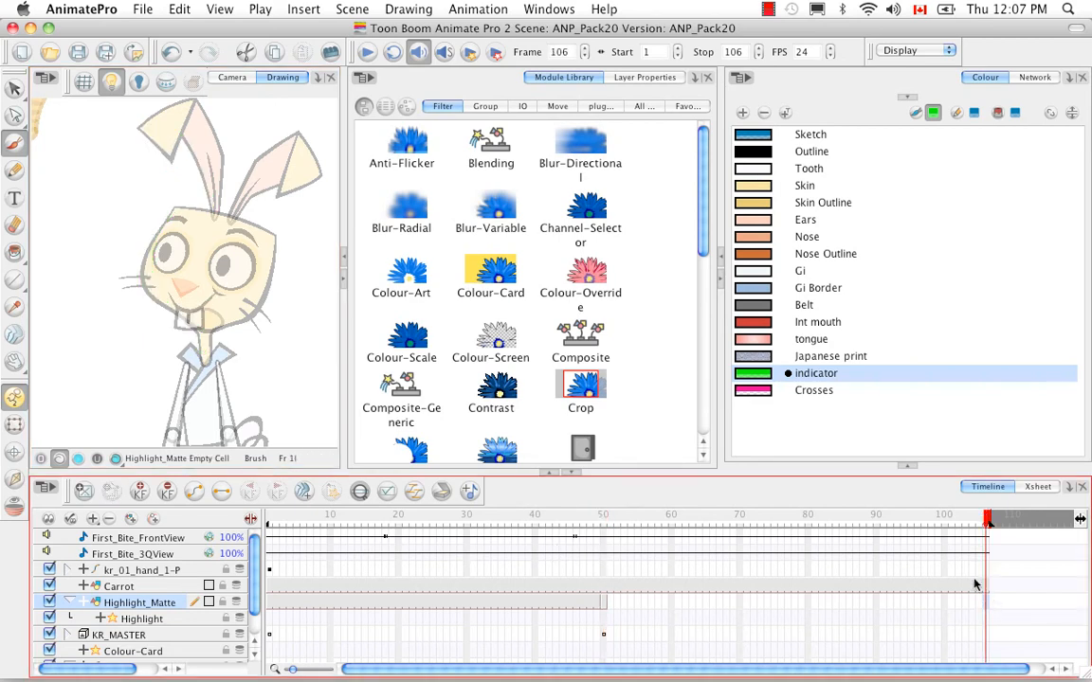
pyautogui.rightClick(987, 604)
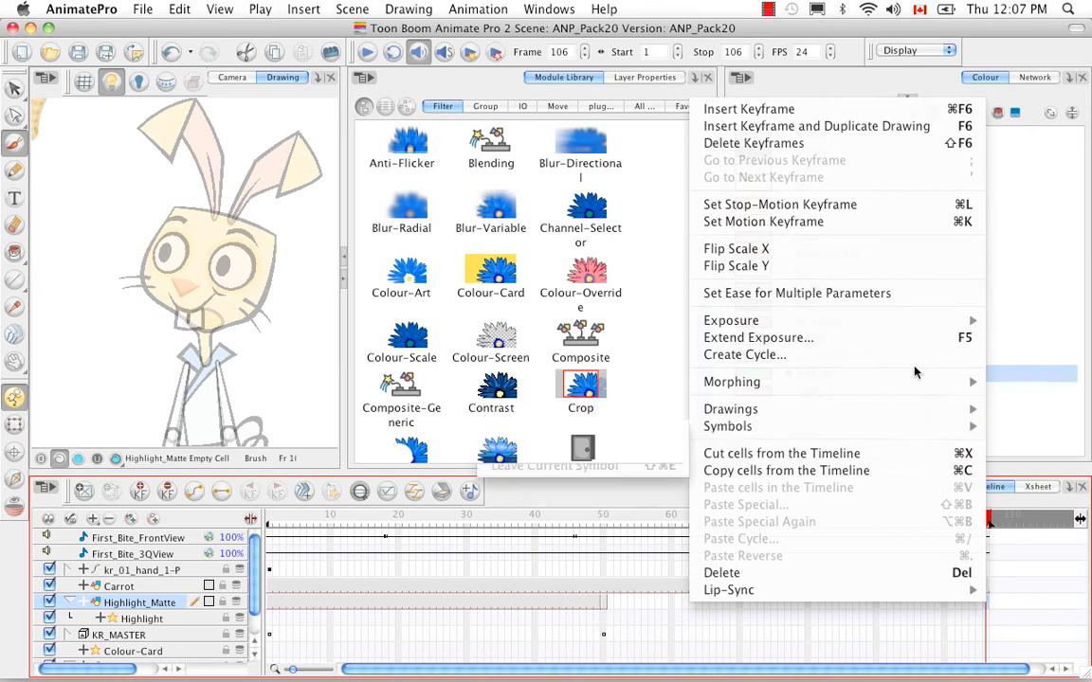
pyautogui.click(907, 339)
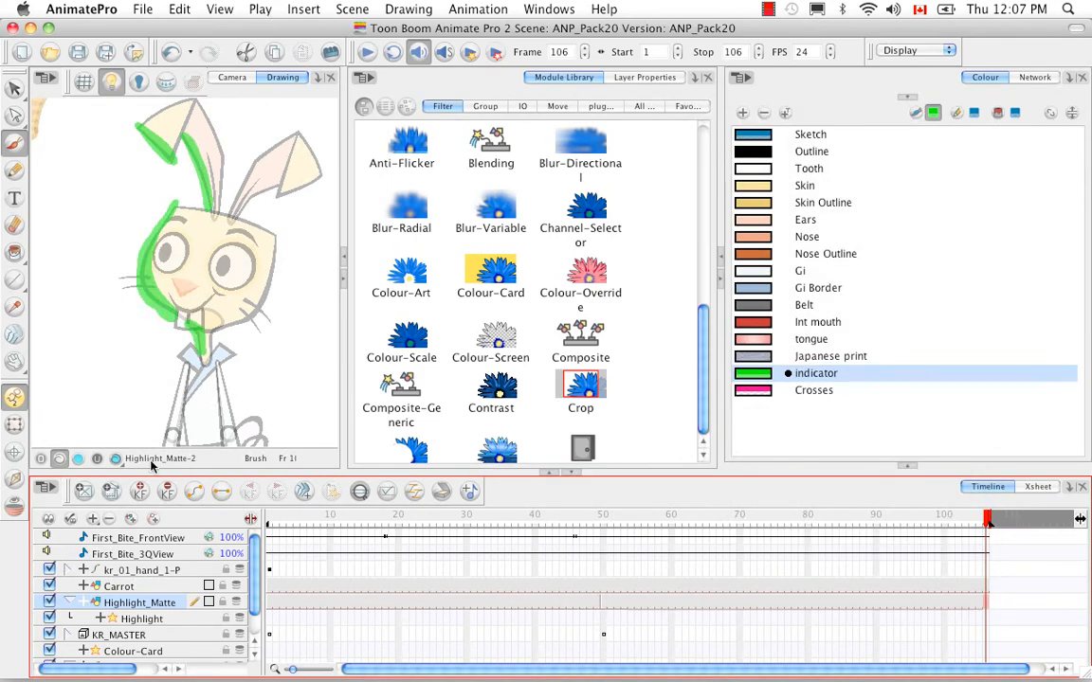
pyautogui.click(228, 77)
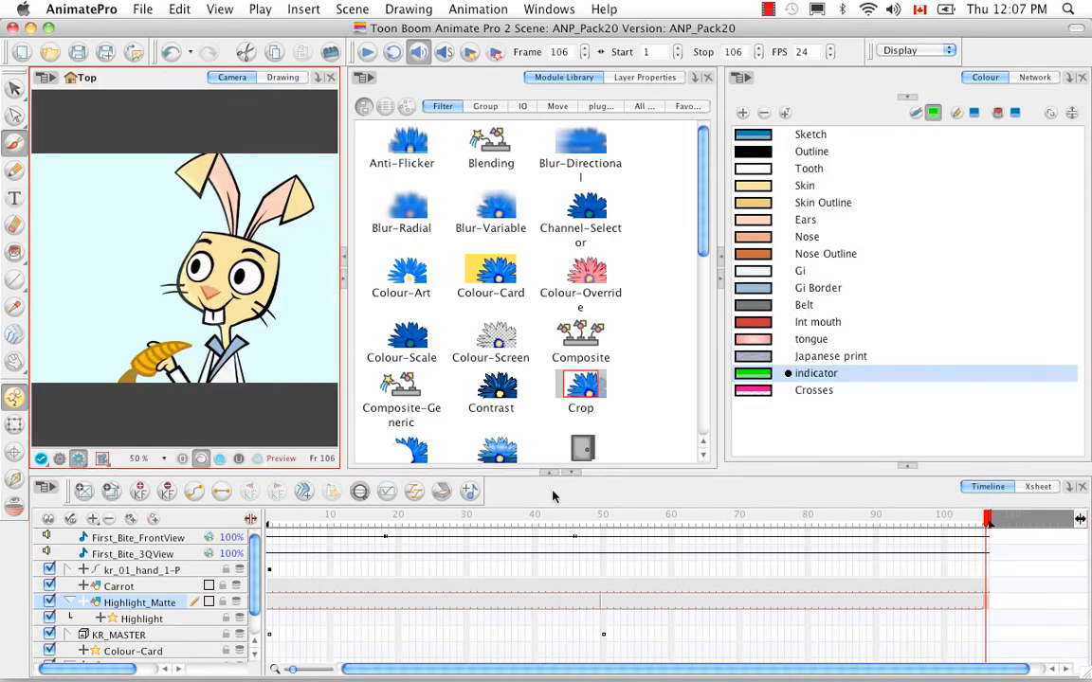
pyautogui.moveTo(934, 519); pyautogui.dragTo(596, 536)
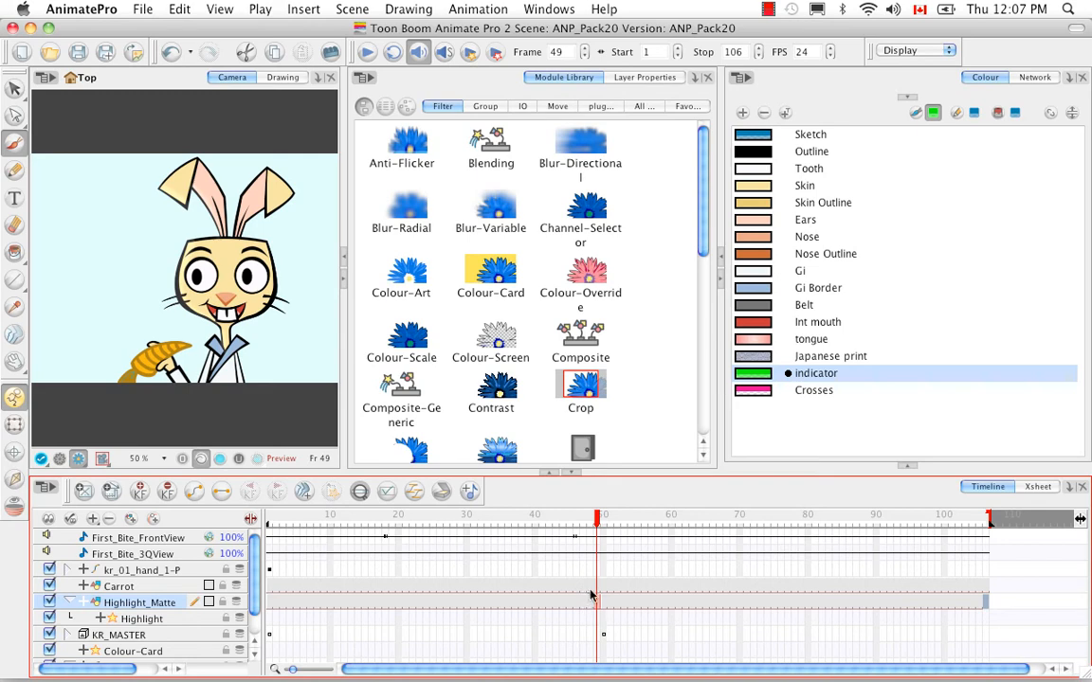
# Step: Place the Tone module beside Highlight in the network and route Highlight's output through Tone into the Composite
pyautogui.click(1035, 77)
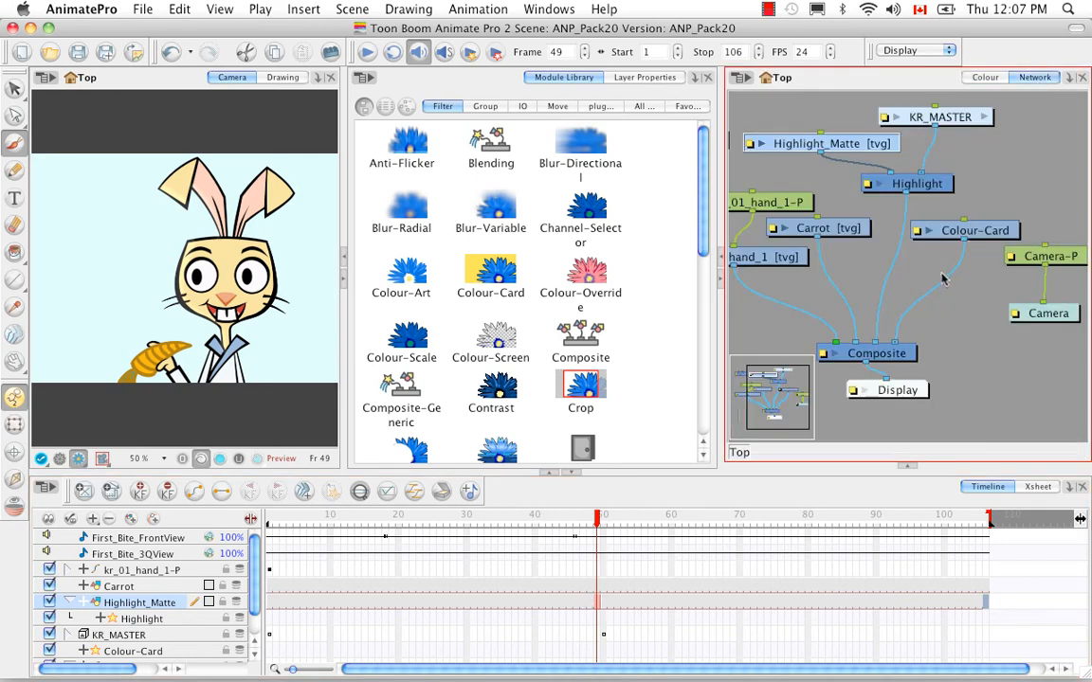
pyautogui.moveTo(846, 243); pyautogui.dragTo(925, 287)
pyautogui.moveTo(801, 184); pyautogui.dragTo(1078, 199)
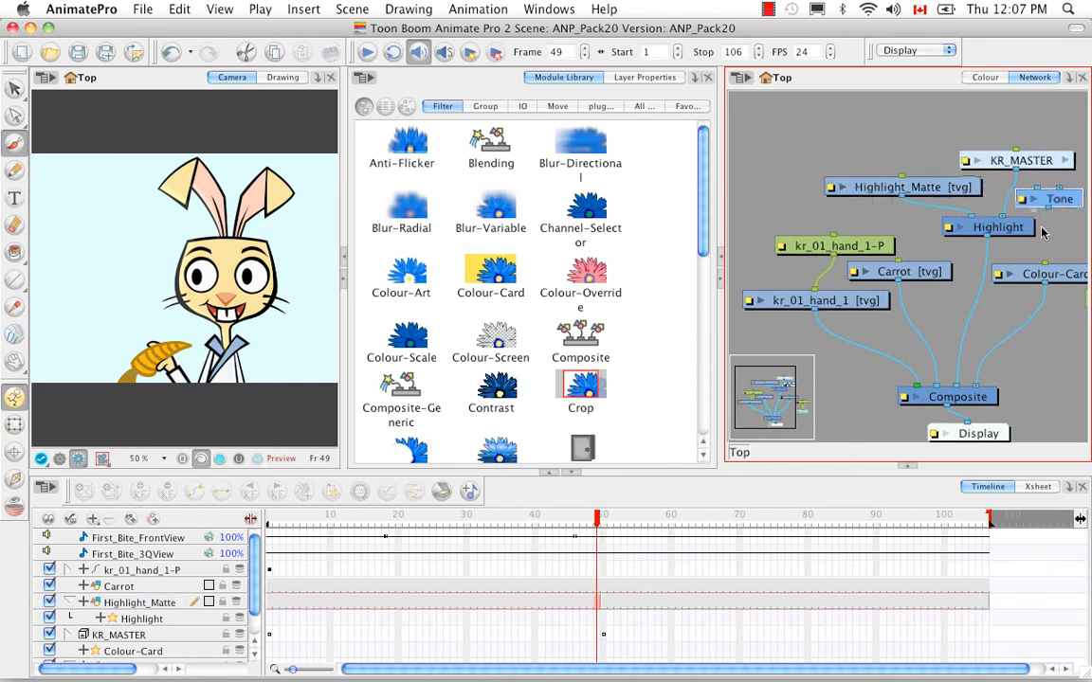
pyautogui.moveTo(1039, 267); pyautogui.dragTo(970, 253)
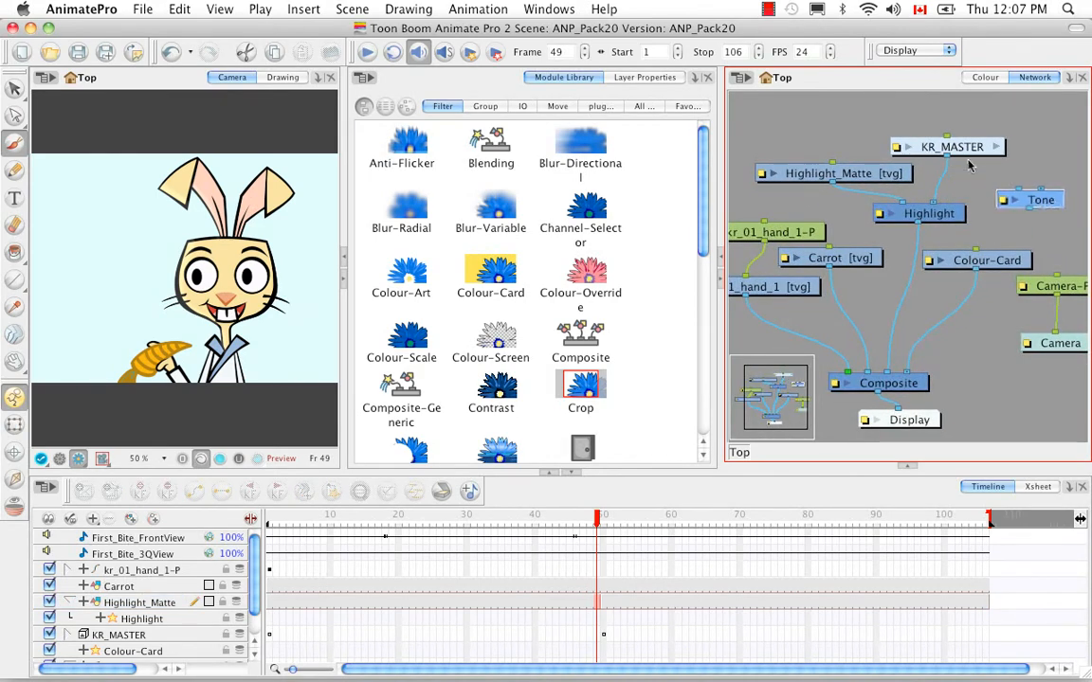
pyautogui.moveTo(977, 148); pyautogui.dragTo(959, 121)
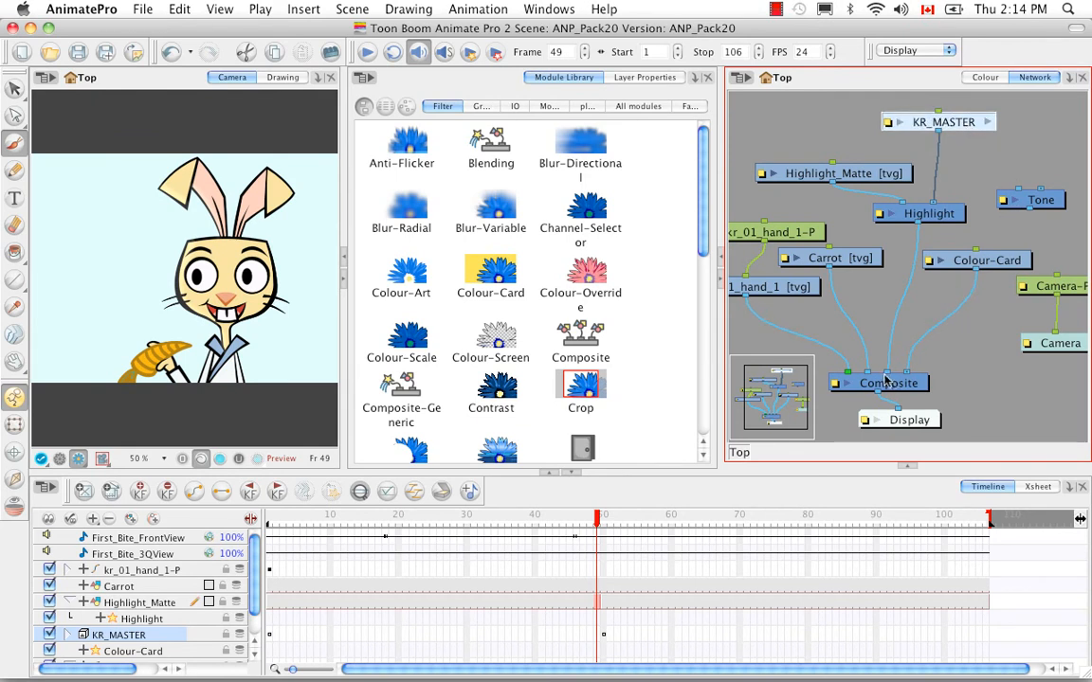
pyautogui.moveTo(886, 373); pyautogui.dragTo(917, 261)
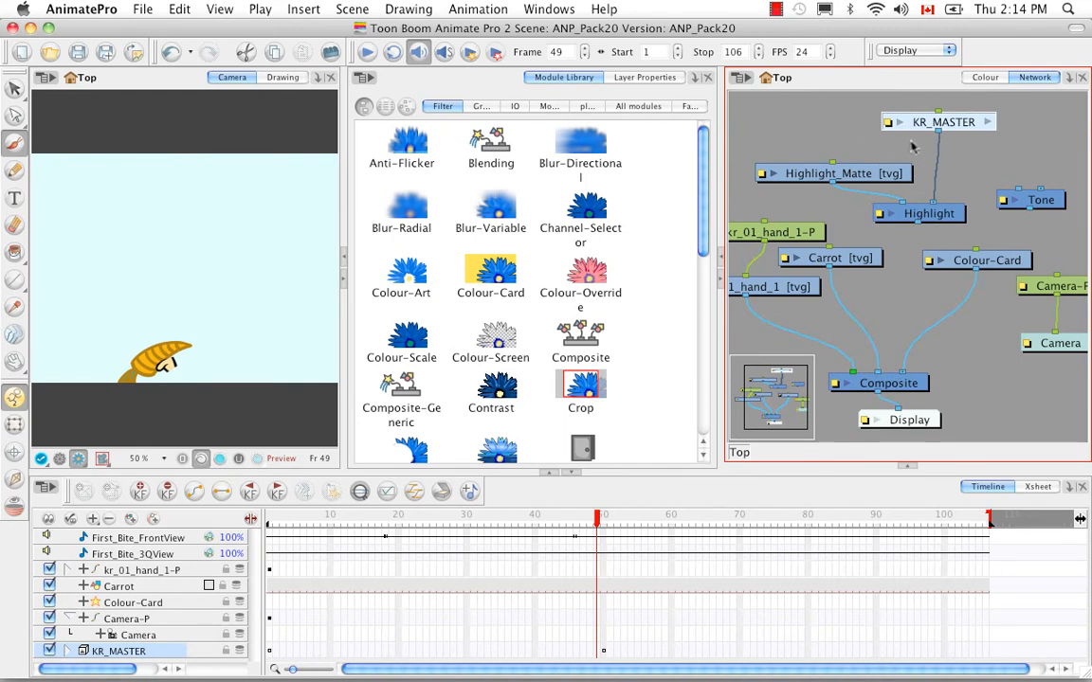
pyautogui.moveTo(933, 232); pyautogui.dragTo(889, 379)
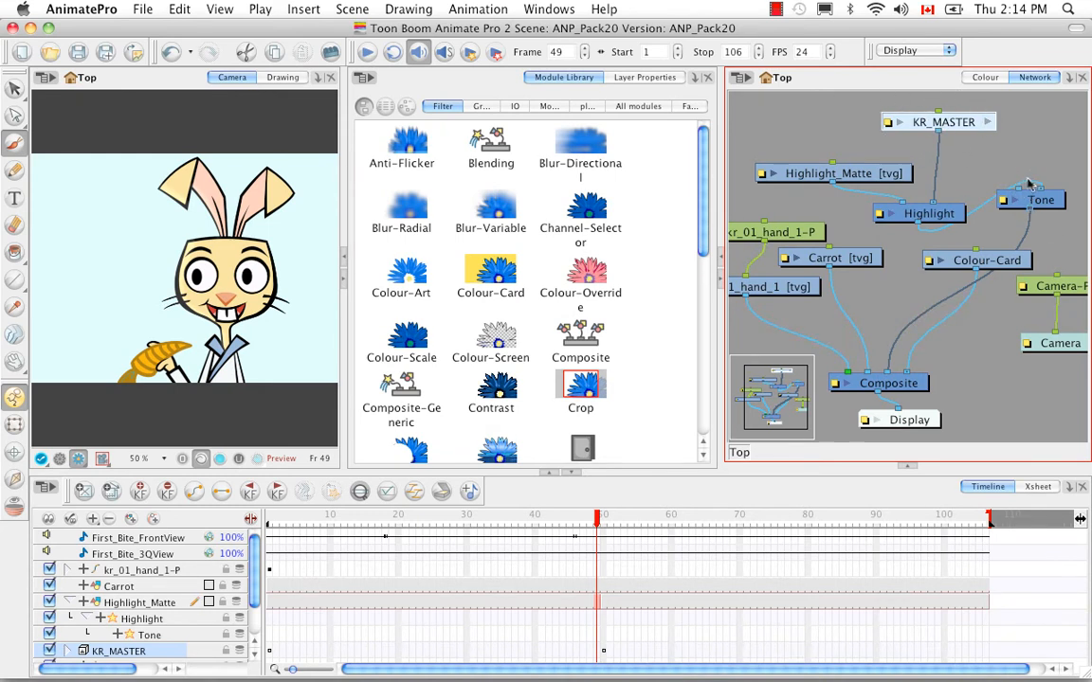
# Step: Add a new drawing layer and name it Tone_Matte
pyautogui.click(131, 519)
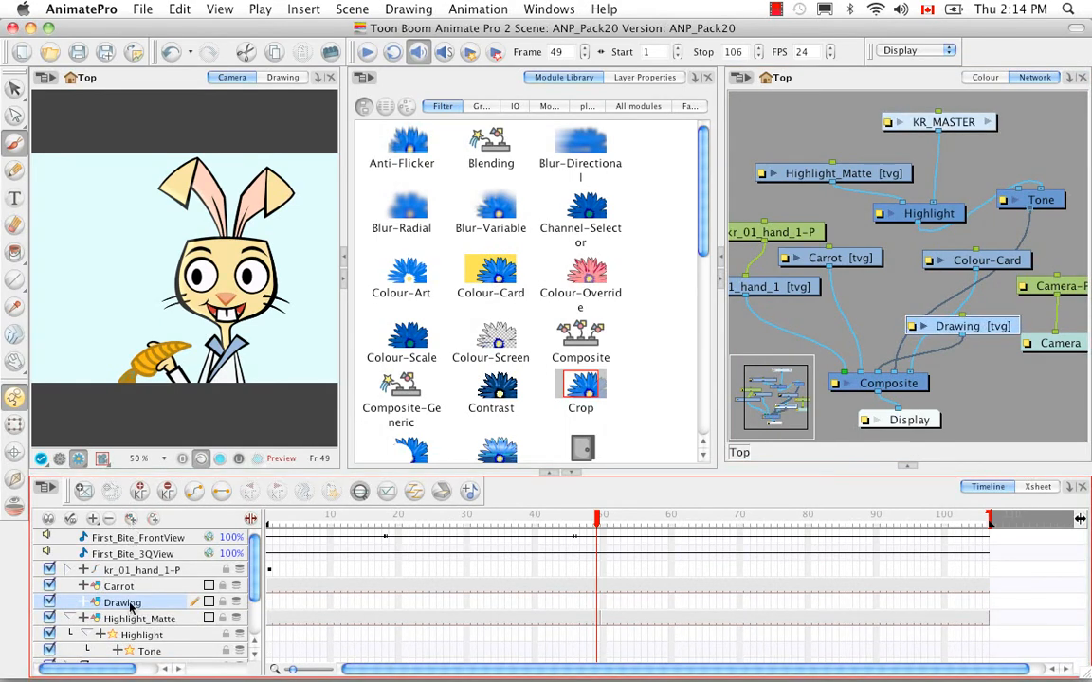
pyautogui.press('BackSpace')
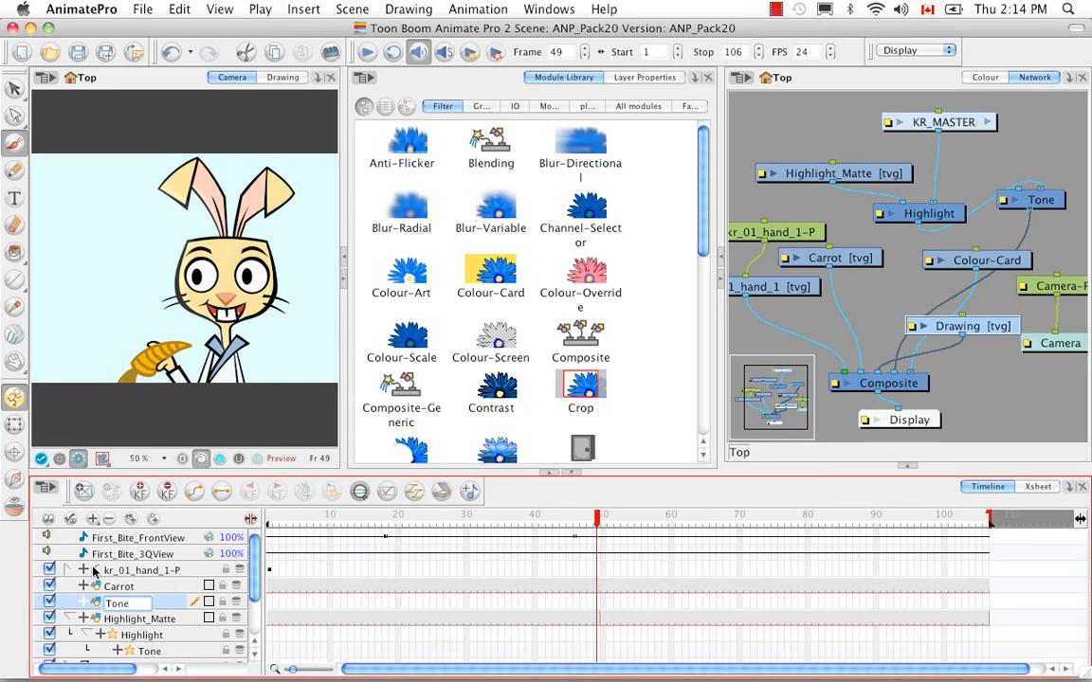
pyautogui.write('Tone_Matte')
pyautogui.press('Return')
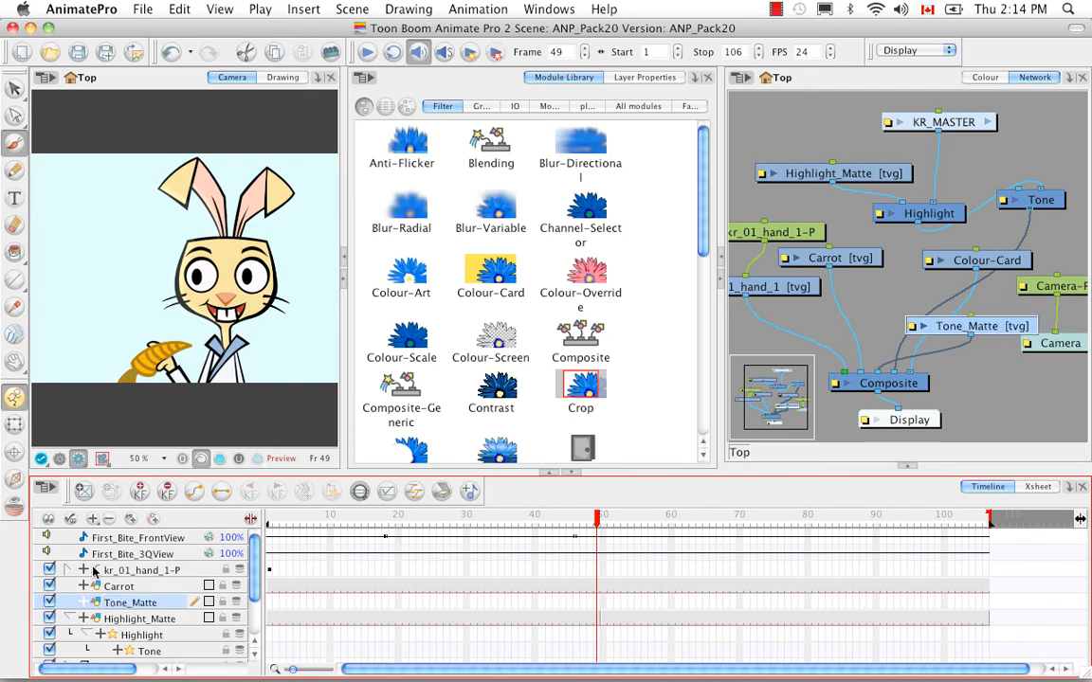
# Step: On frame 1 of Tone_Matte, brush matte strokes along the rabbit's right-hand ear, right side of the face and neck in the Drawing view
pyautogui.click(268, 617)
pyautogui.click(263, 78)
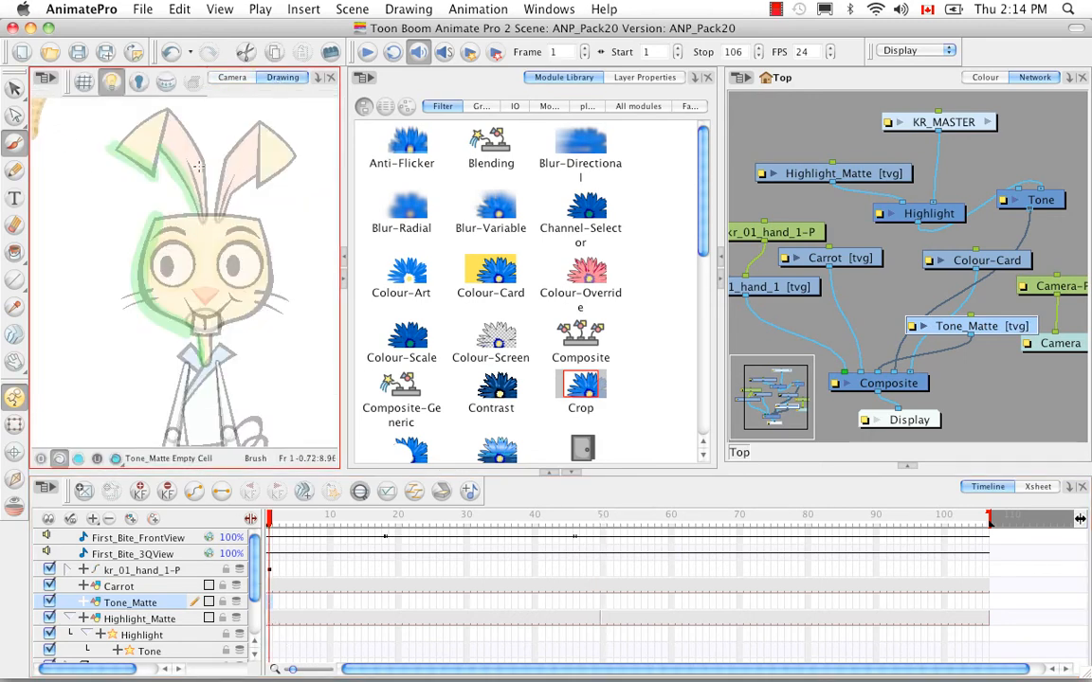
pyautogui.moveTo(254, 174)
pyautogui.mouseDown()
pyautogui.moveTo(225, 212)
pyautogui.moveTo(270, 256)
pyautogui.moveTo(271, 291)
pyautogui.moveTo(221, 325)
pyautogui.moveTo(267, 279)
pyautogui.mouseUp()
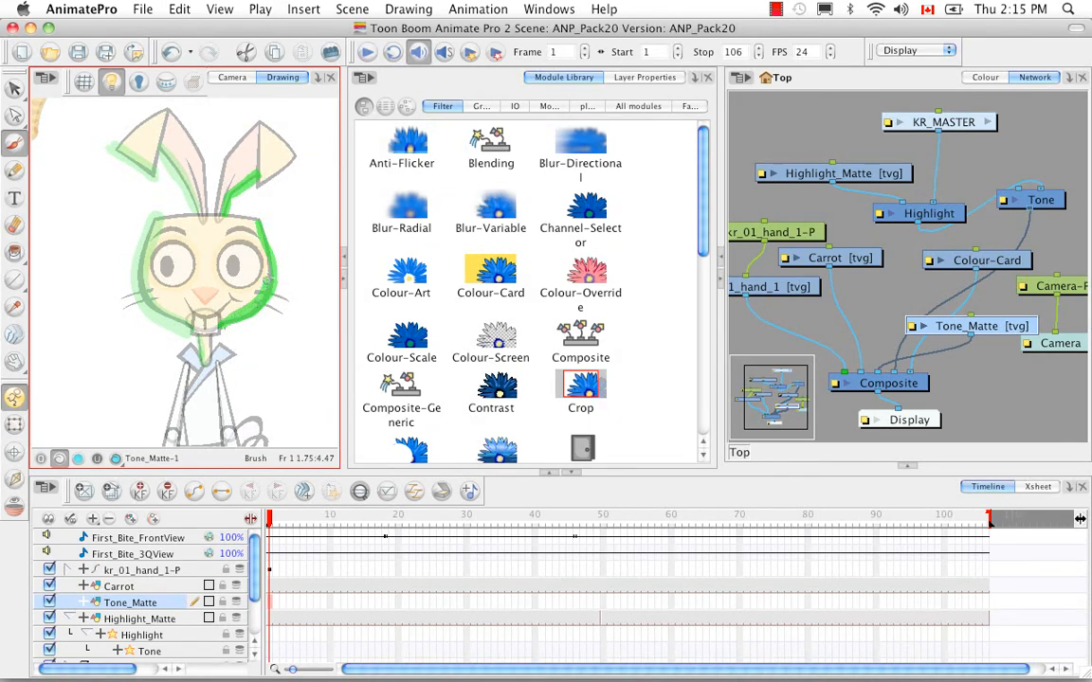
pyautogui.moveTo(210, 339); pyautogui.dragTo(208, 360)
# Step: Extend the exposure of the first Tone_Matte drawing to frame 49
pyautogui.click(597, 603)
pyautogui.rightClick(600, 609)
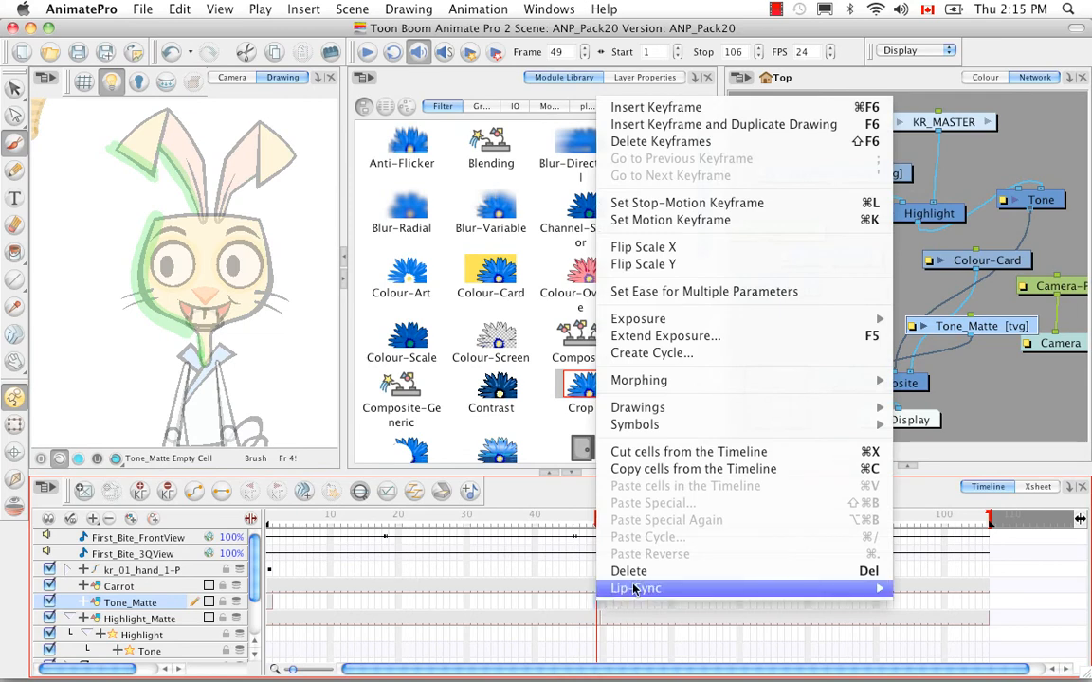
pyautogui.click(681, 337)
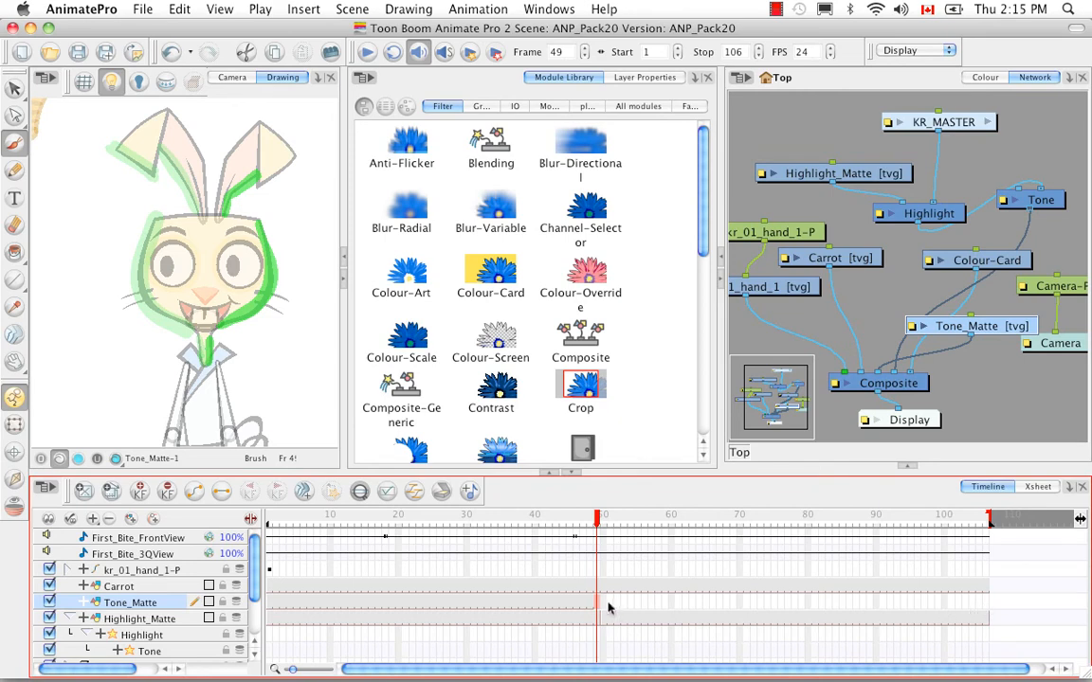
# Step: Draw a second tone matte on frame 50 along the turned head's right side, ear and neck, and extend its exposure to frame 106
pyautogui.press('.')
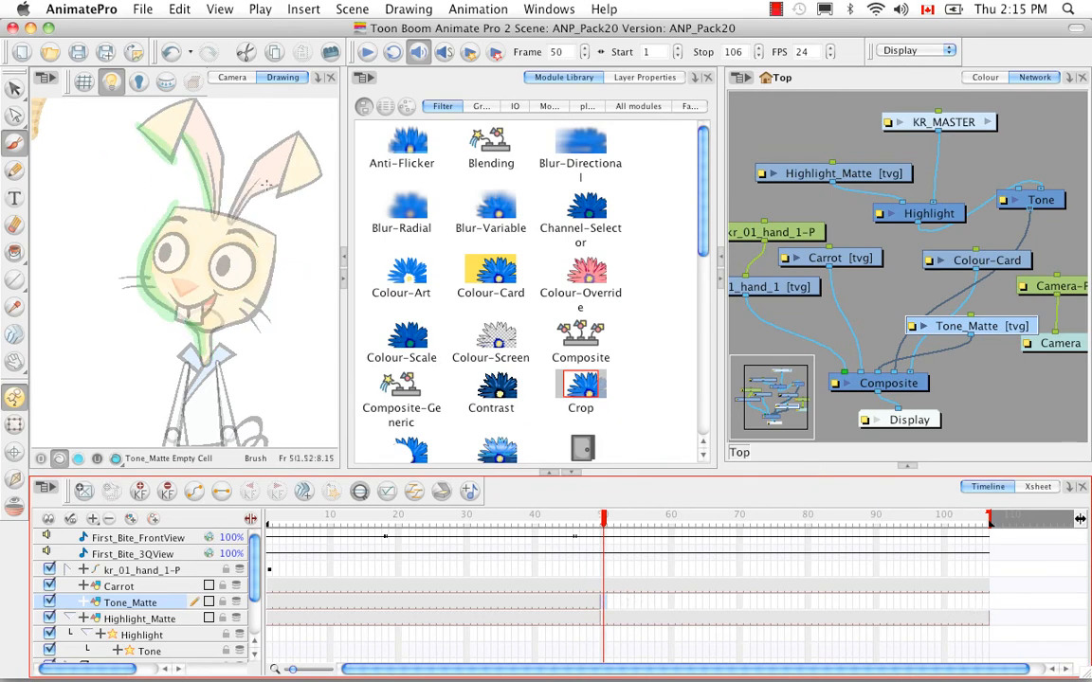
pyautogui.moveTo(281, 183)
pyautogui.mouseDown()
pyautogui.moveTo(241, 209)
pyautogui.moveTo(276, 186)
pyautogui.moveTo(270, 298)
pyautogui.moveTo(215, 328)
pyautogui.moveTo(272, 272)
pyautogui.moveTo(211, 351)
pyautogui.mouseUp()
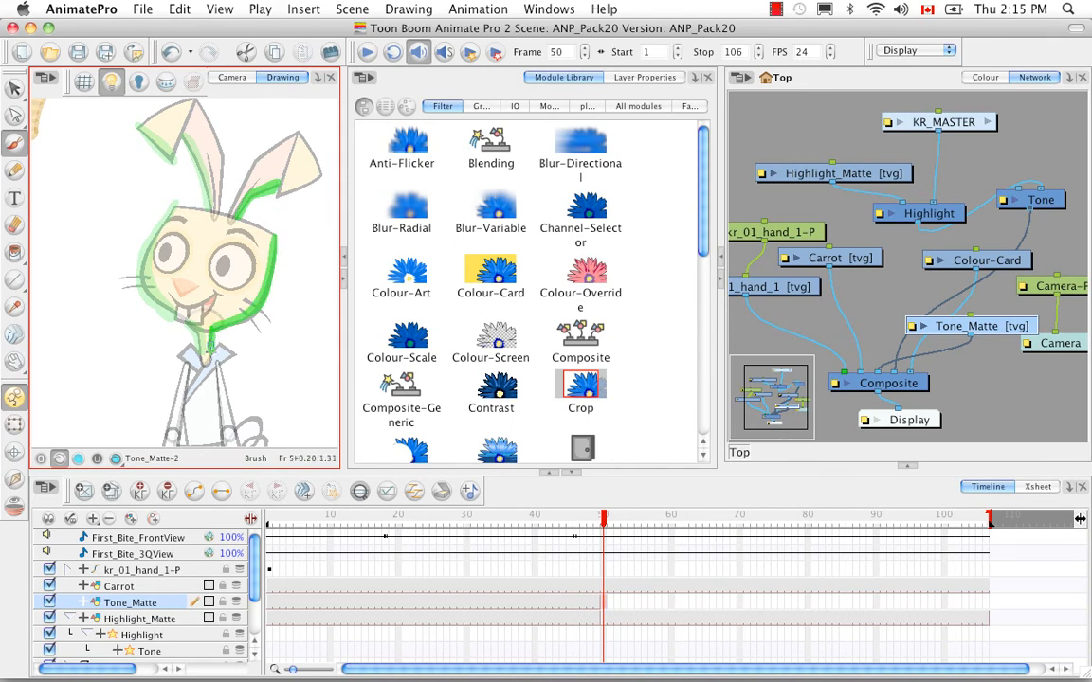
pyautogui.click(997, 615)
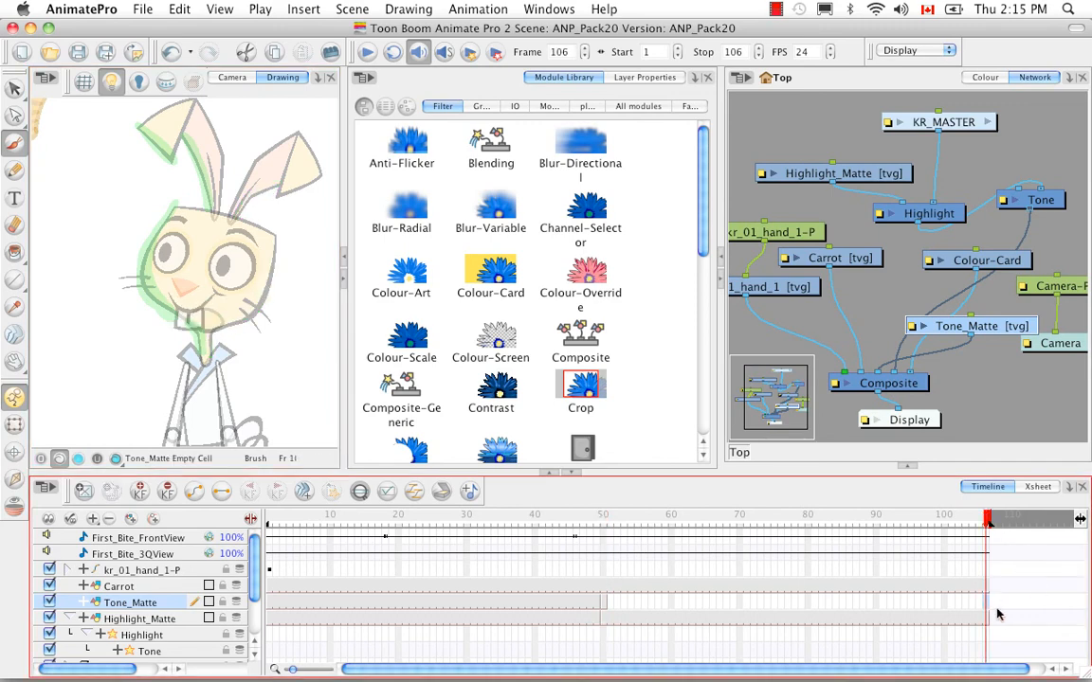
pyautogui.rightClick(985, 607)
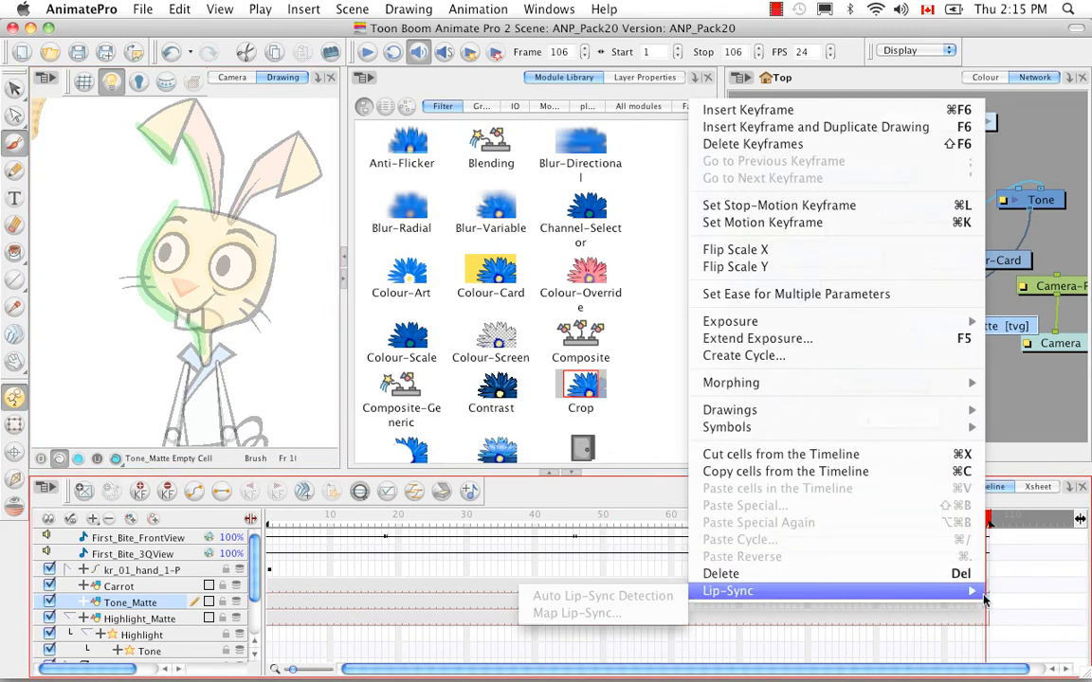
pyautogui.click(904, 346)
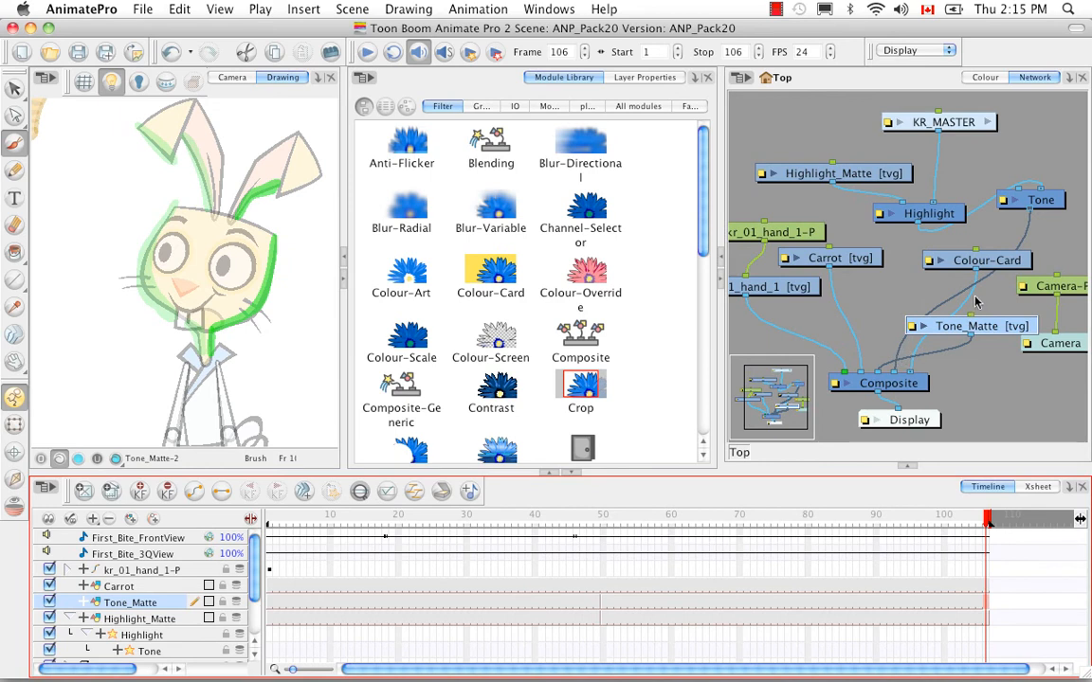
# Step: Disconnect Tone_Matte from the Composite, and connect it to the Tone module's matte input from just above that module
pyautogui.moveTo(879, 377); pyautogui.dragTo(882, 343)
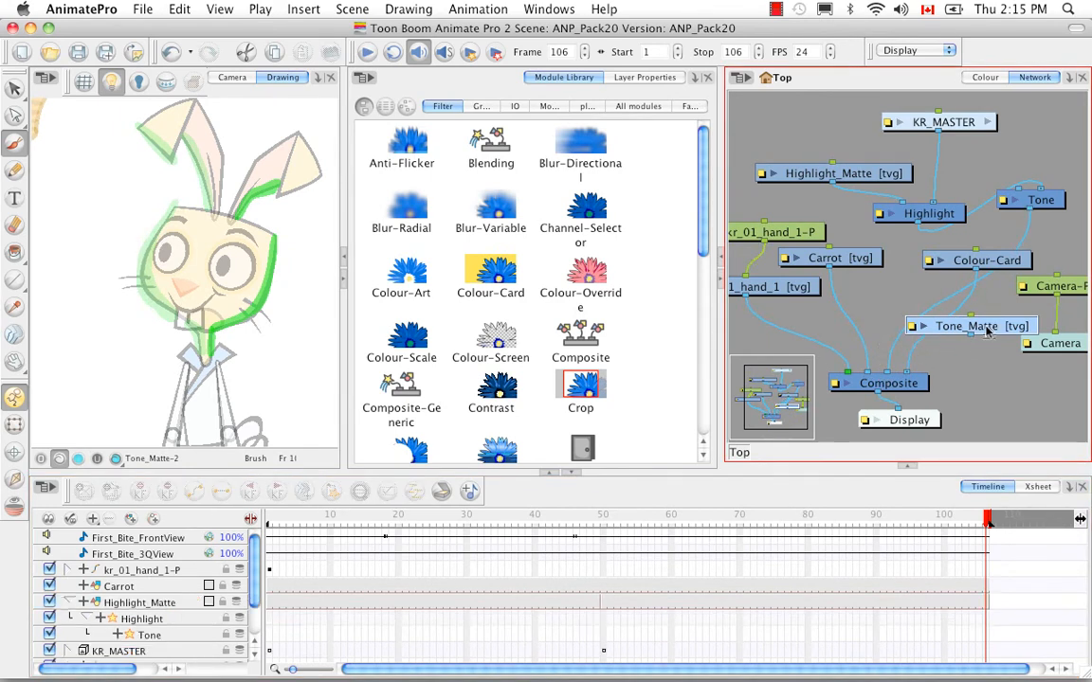
pyautogui.moveTo(988, 330); pyautogui.dragTo(1020, 197)
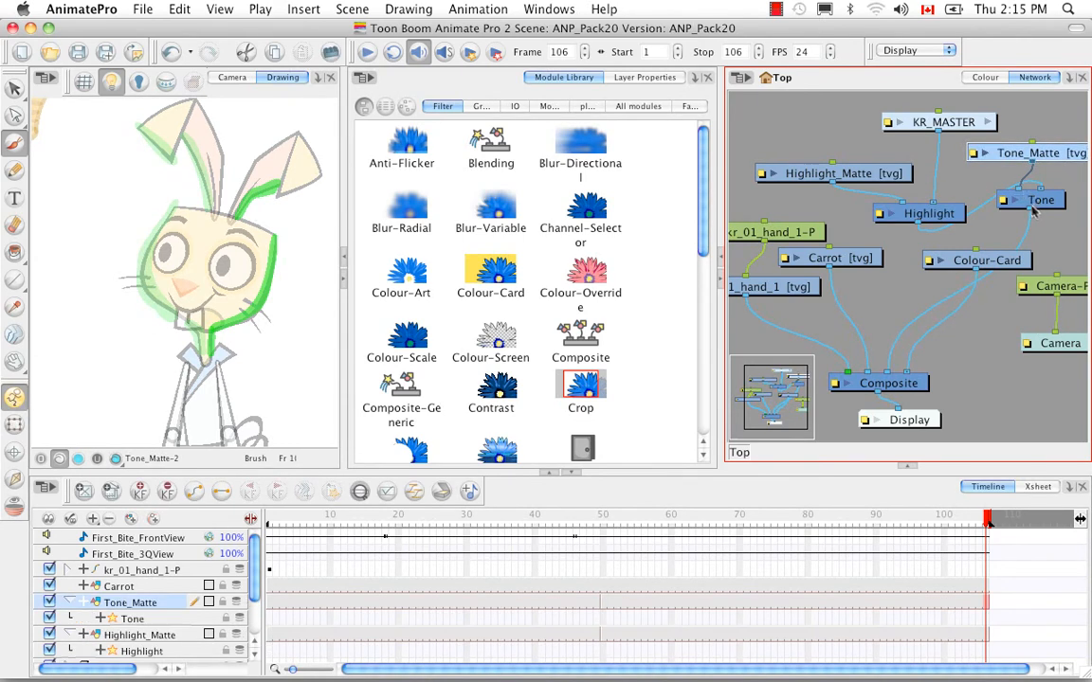
# Step: Show the rabbit in the Camera view and inspect the properties of the Tone_Matte and Tone layers
pyautogui.click(232, 76)
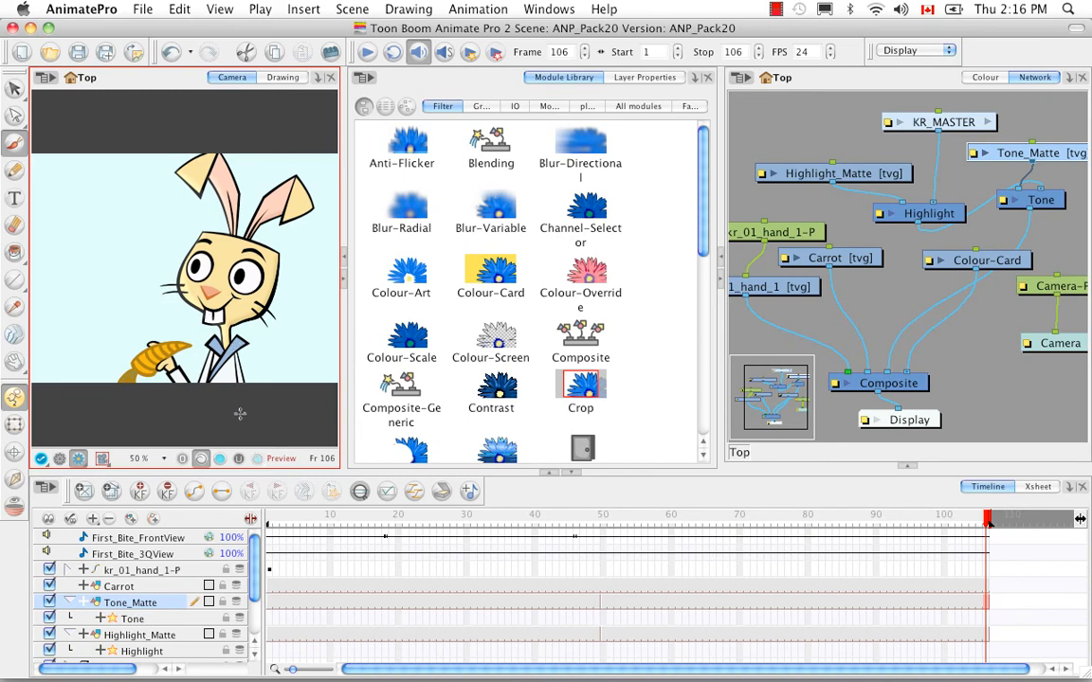
pyautogui.click(176, 607)
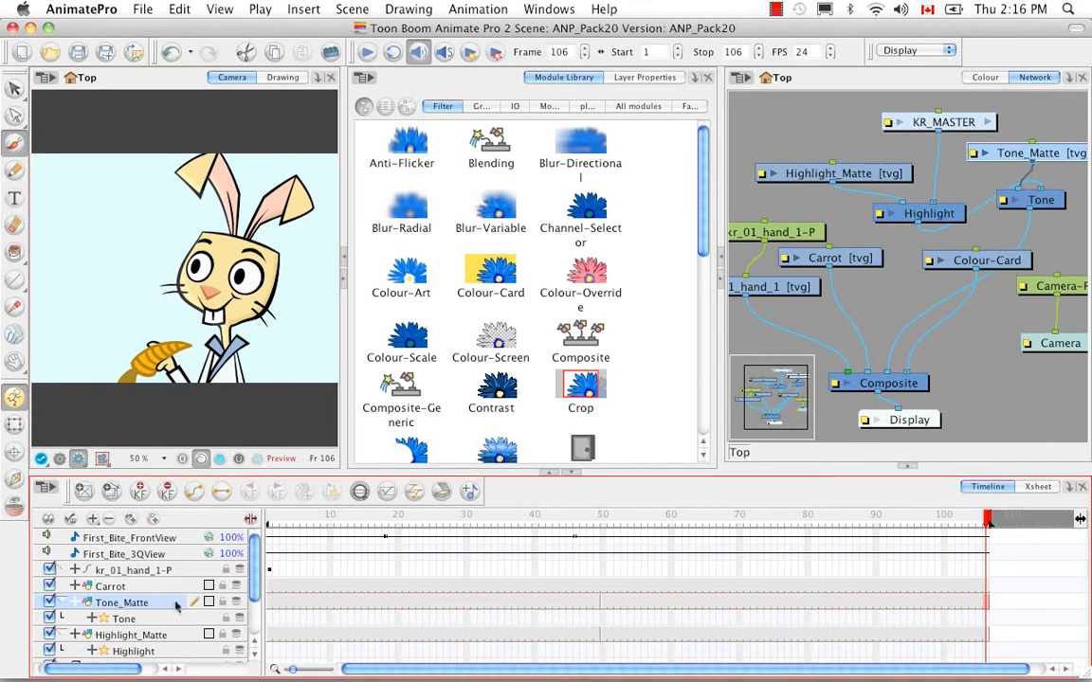
pyautogui.moveTo(120, 671); pyautogui.dragTo(104, 669)
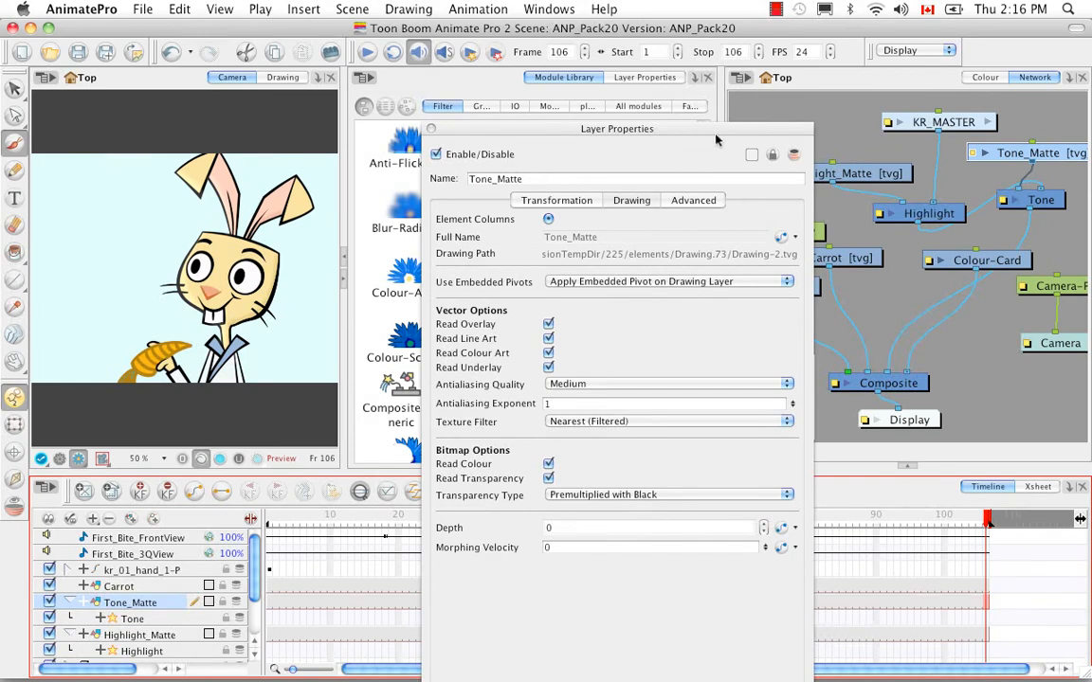
pyautogui.click(433, 129)
pyautogui.click(176, 621)
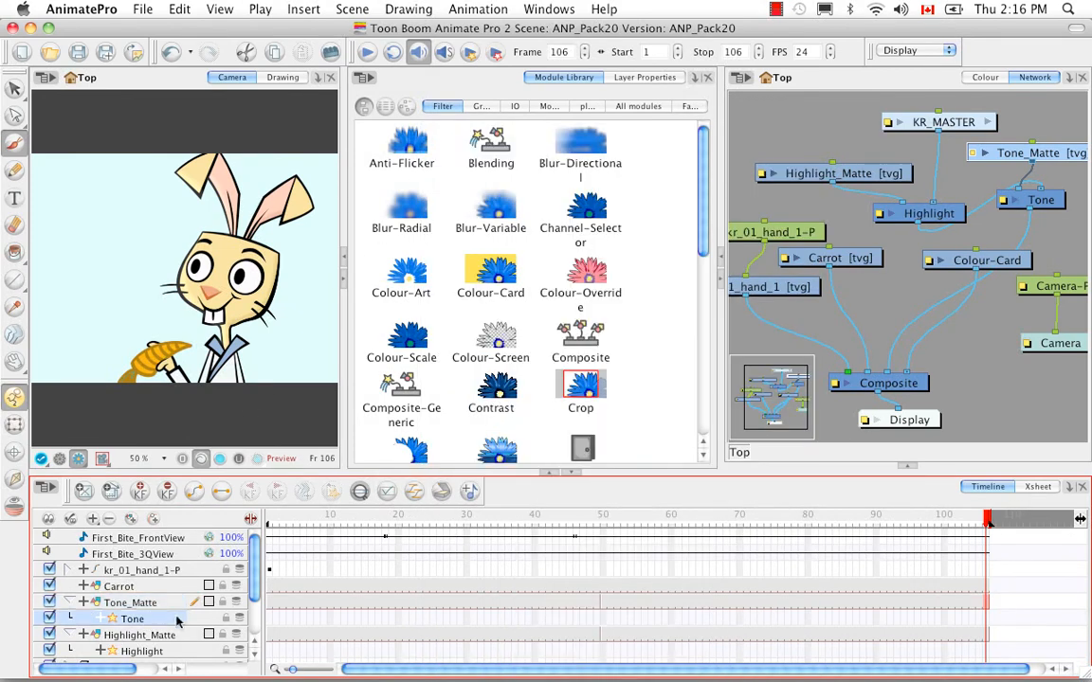
pyautogui.doubleClick(176, 623)
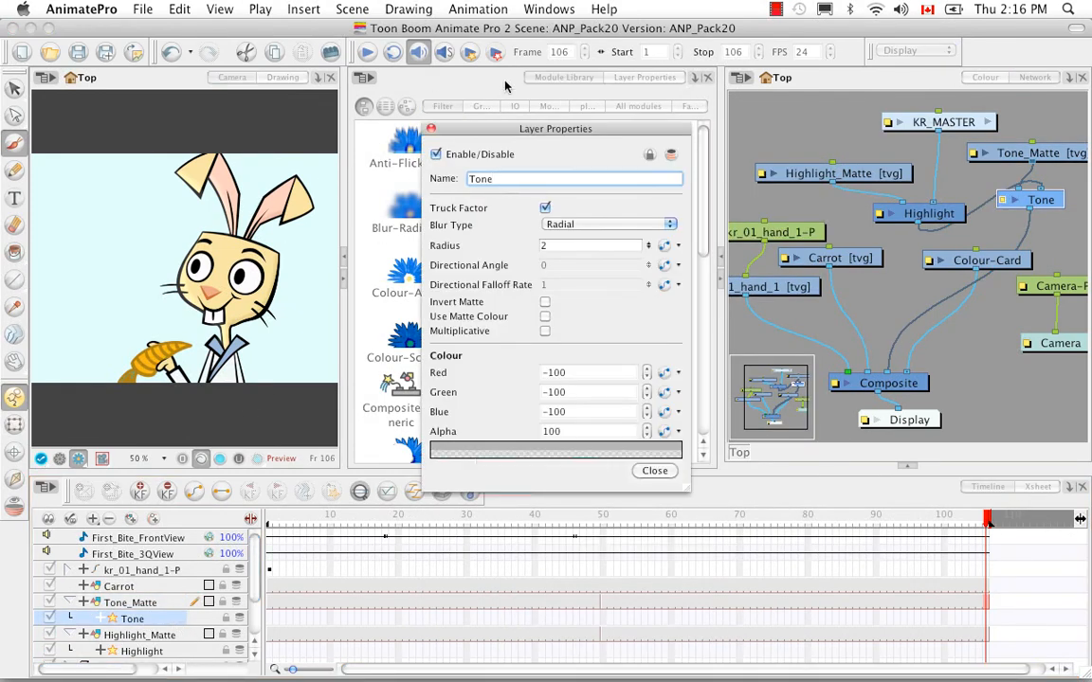
pyautogui.click(430, 129)
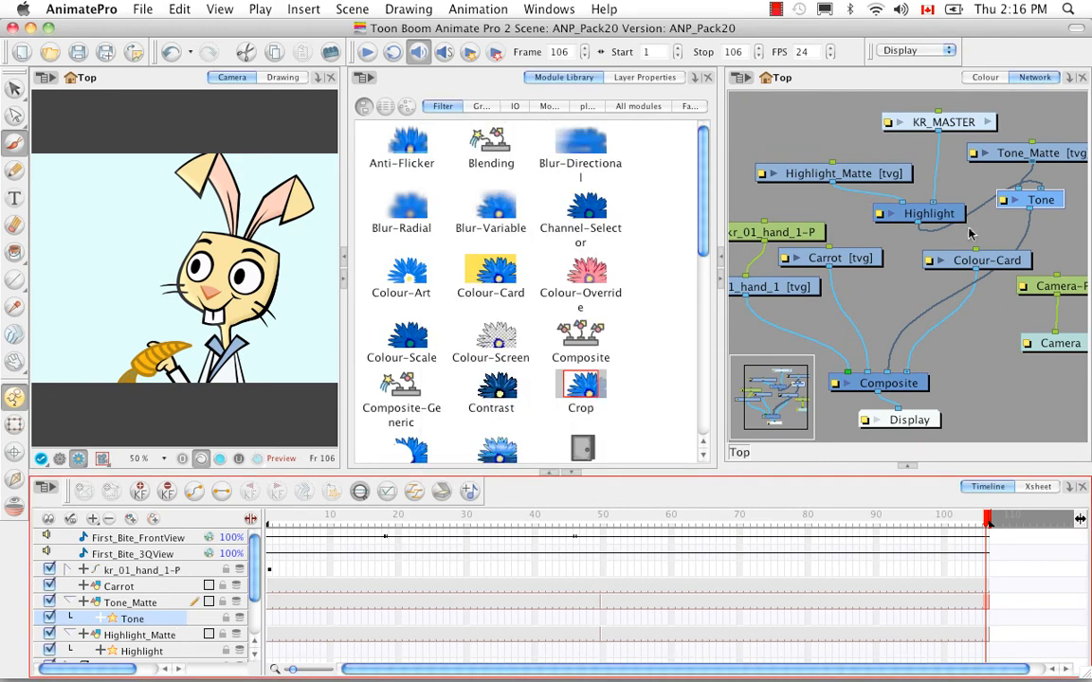
# Step: Try the Tone module's Invert Matte, Use Matte Colour and Multiplicative options, and set its blur radius to 2.4
pyautogui.doubleClick(1005, 203)
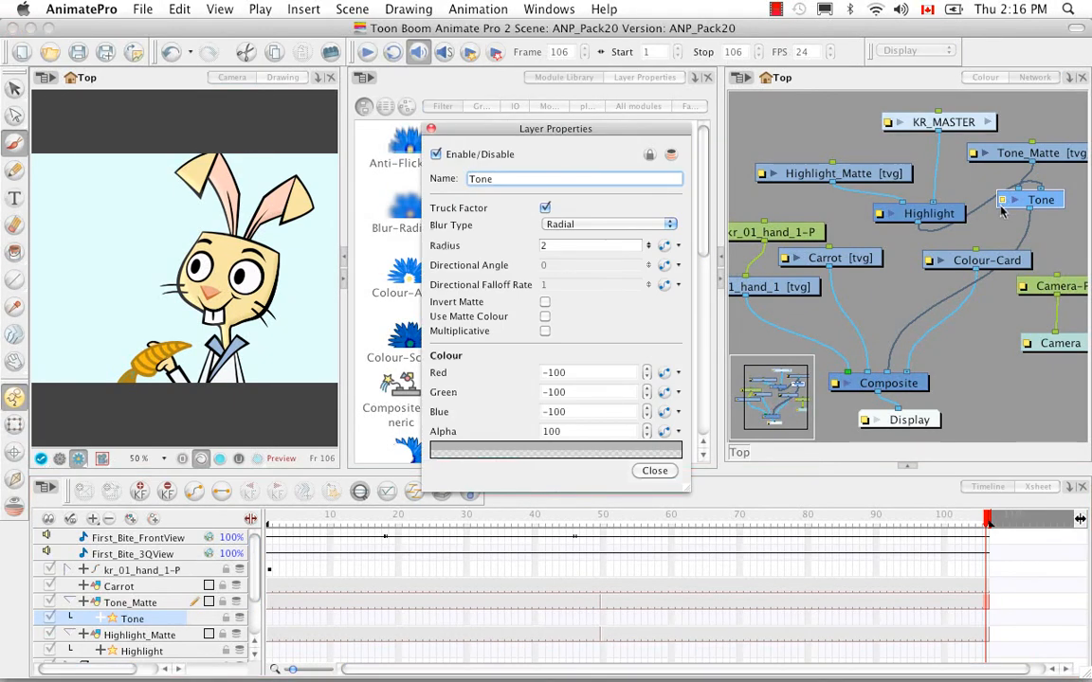
pyautogui.click(545, 302)
pyautogui.click(545, 302)
pyautogui.click(545, 316)
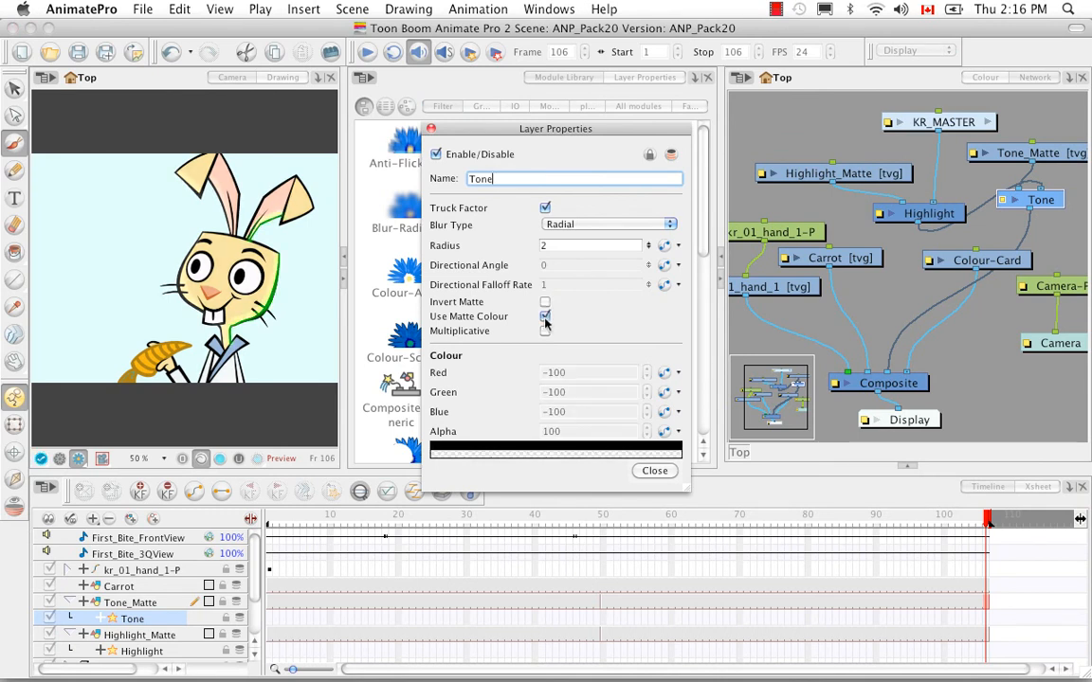
pyautogui.click(545, 317)
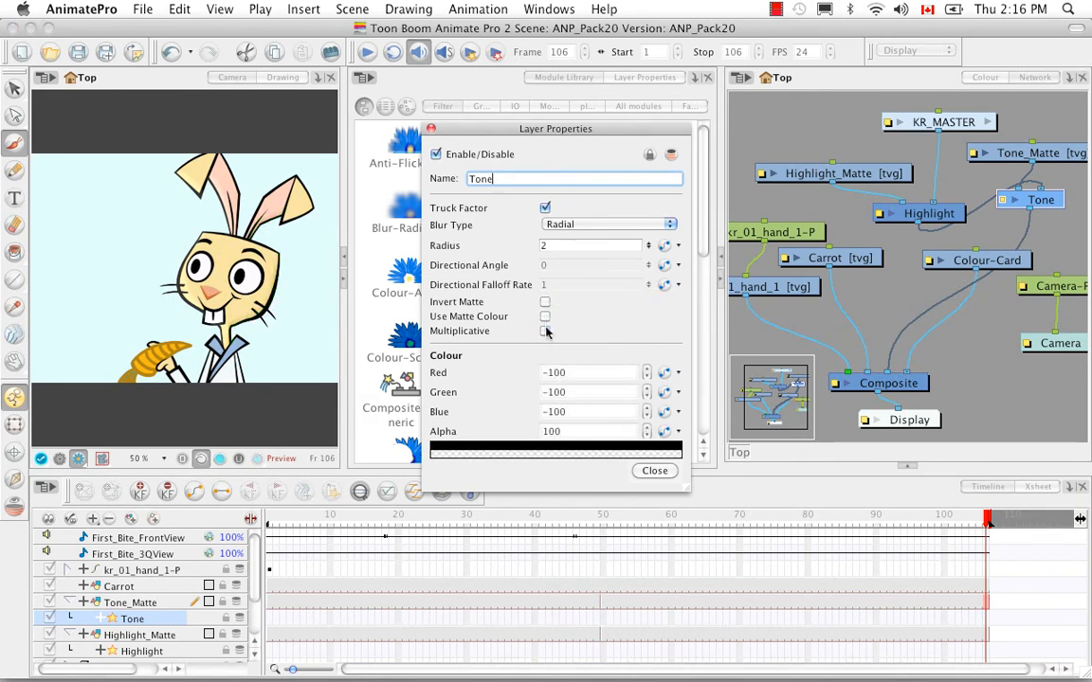
pyautogui.click(545, 330)
pyautogui.moveTo(650, 244); pyautogui.dragTo(648, 217)
pyautogui.click(431, 130)
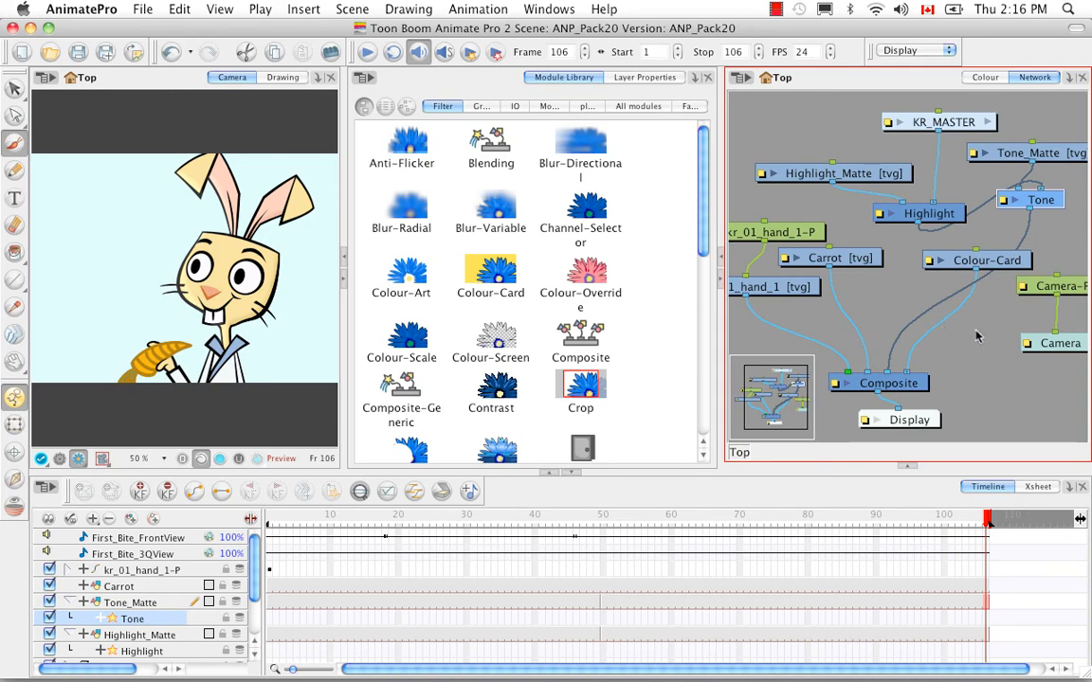
# Step: Enlarge the Network view and rearrange the modules, with Tone just above Composite and Tone_Matte, the Highlight group and Colour-Card spread apart
pyautogui.press('`')
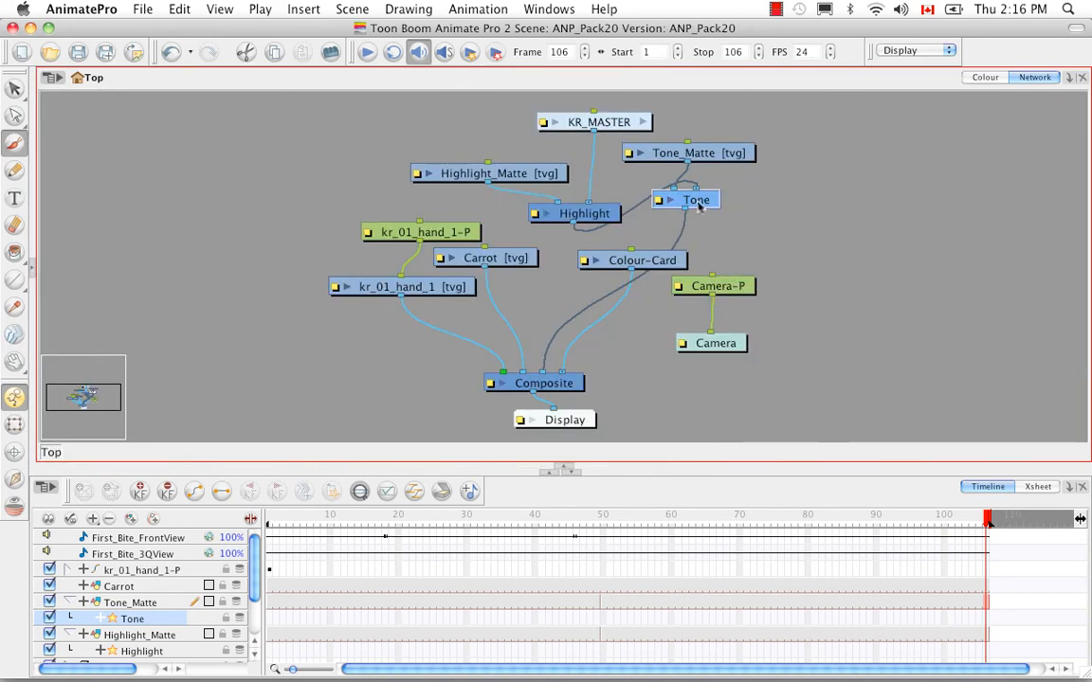
pyautogui.moveTo(703, 203); pyautogui.dragTo(556, 310)
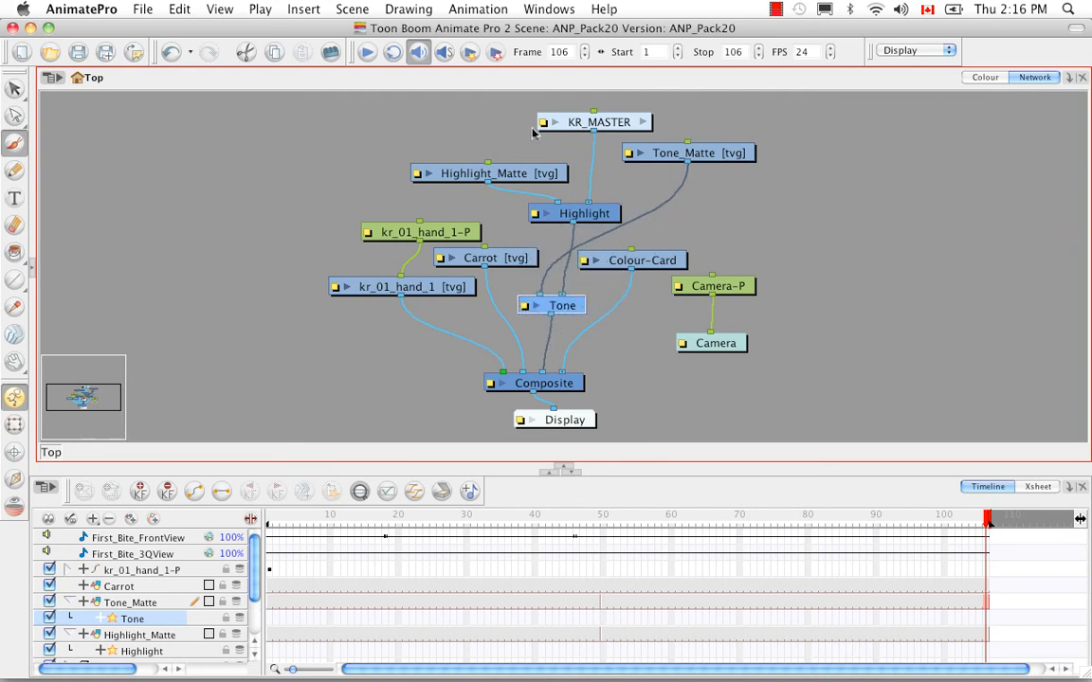
pyautogui.moveTo(419, 106); pyautogui.dragTo(619, 227)
pyautogui.moveTo(614, 121); pyautogui.dragTo(945, 143)
pyautogui.click(696, 151)
pyautogui.moveTo(697, 151); pyautogui.dragTo(551, 129)
pyautogui.moveTo(796, 105)
pyautogui.mouseDown()
pyautogui.moveTo(966, 220)
pyautogui.moveTo(784, 176)
pyautogui.moveTo(691, 197)
pyautogui.moveTo(664, 227)
pyautogui.moveTo(815, 232)
pyautogui.moveTo(805, 211)
pyautogui.mouseUp()
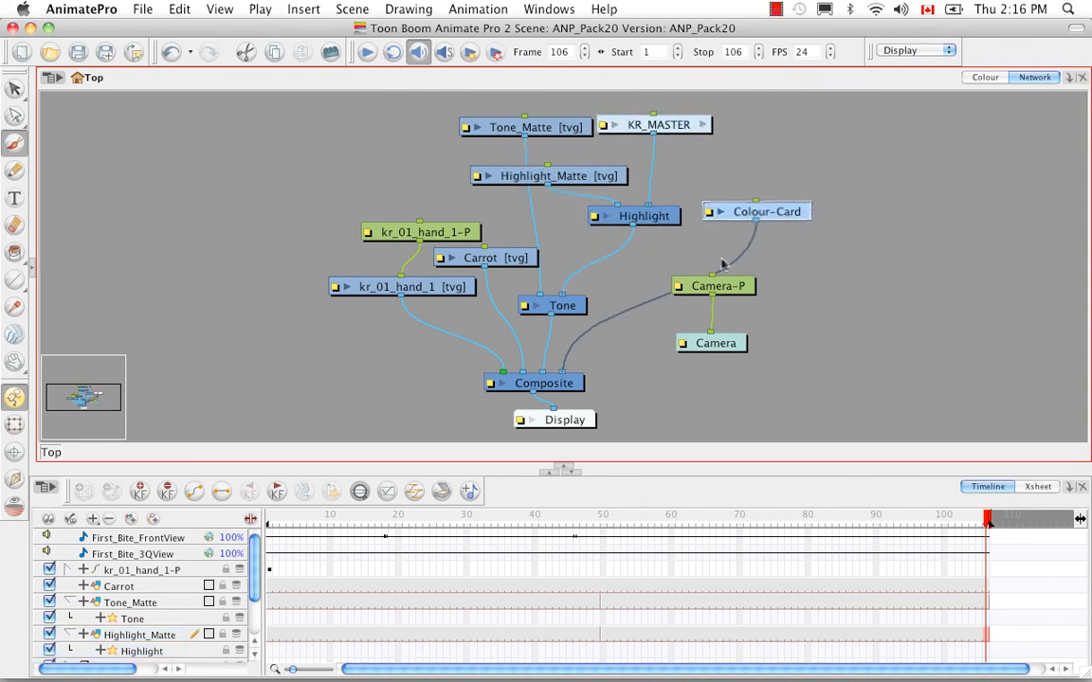
pyautogui.moveTo(511, 127); pyautogui.dragTo(412, 133)
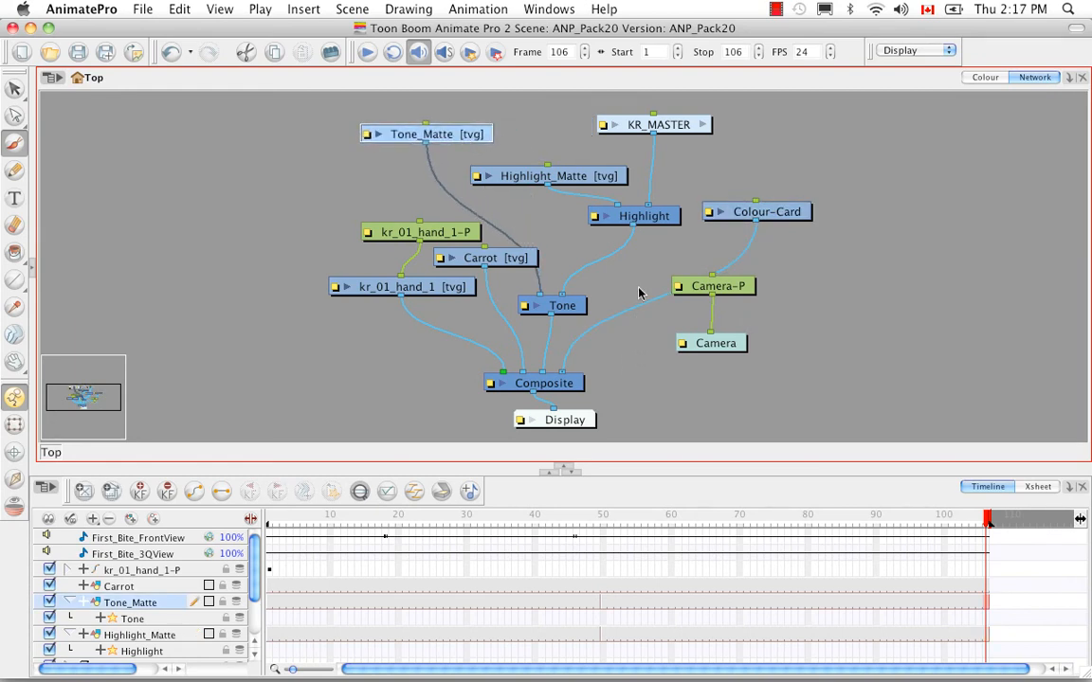
# Step: Connect KR_MASTER directly to Tone's image input and Highlight separately to the Composite, ordering Tone's connection in front of Highlight's
pyautogui.moveTo(653, 137); pyautogui.dragTo(721, 178)
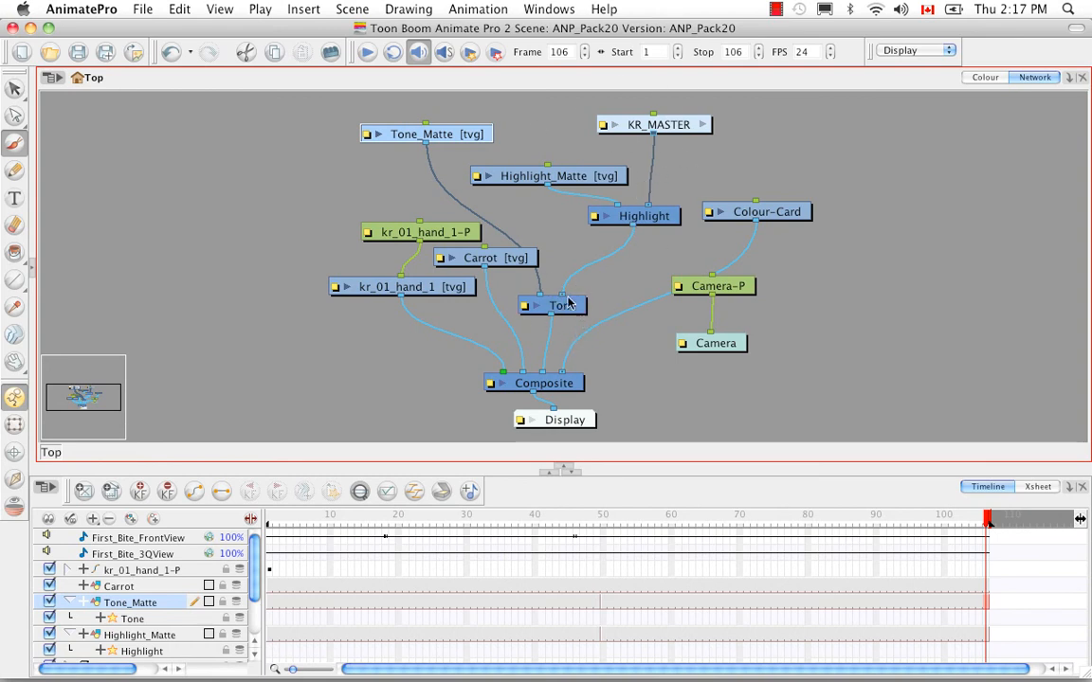
pyautogui.moveTo(564, 297); pyautogui.dragTo(578, 252)
pyautogui.moveTo(654, 134); pyautogui.dragTo(584, 237)
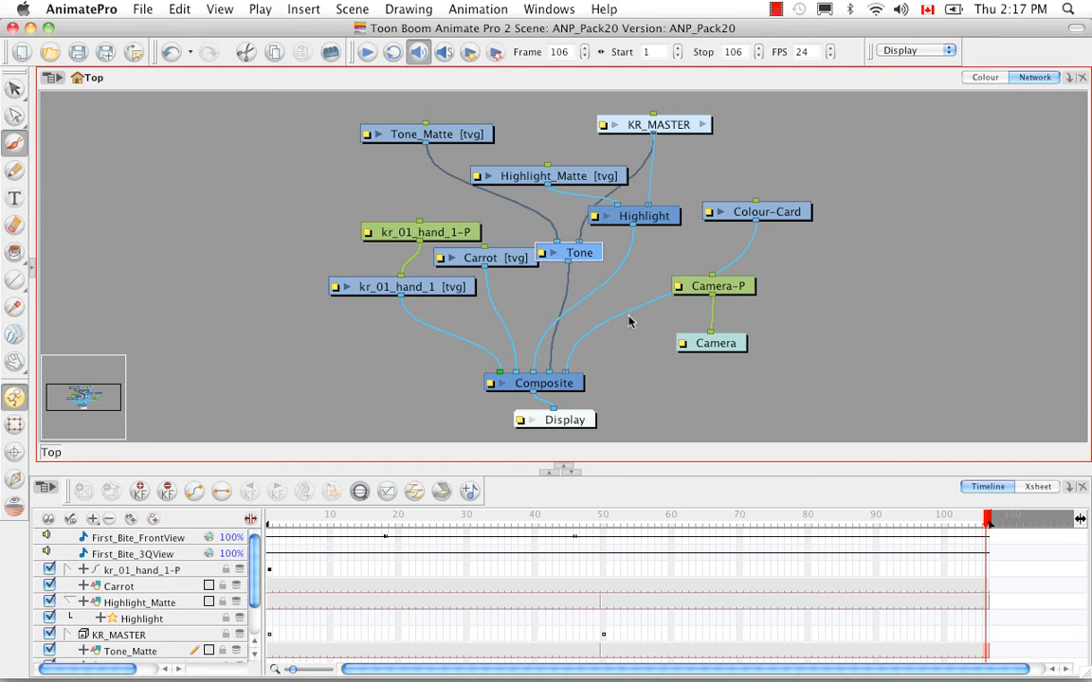
pyautogui.click(33, 268)
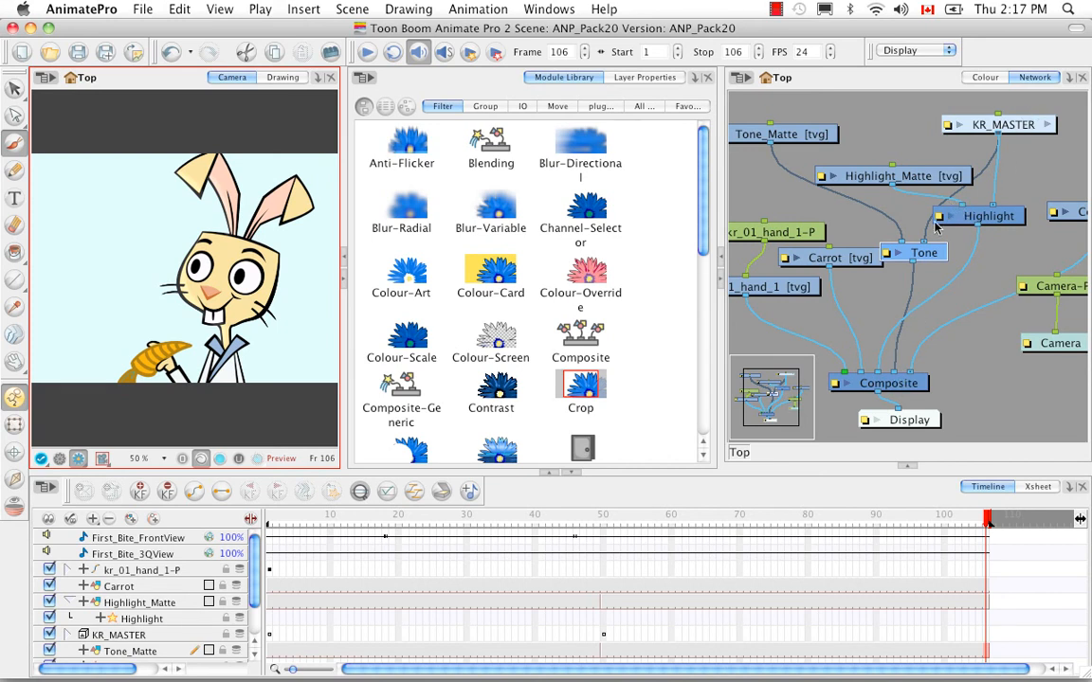
pyautogui.click(878, 379)
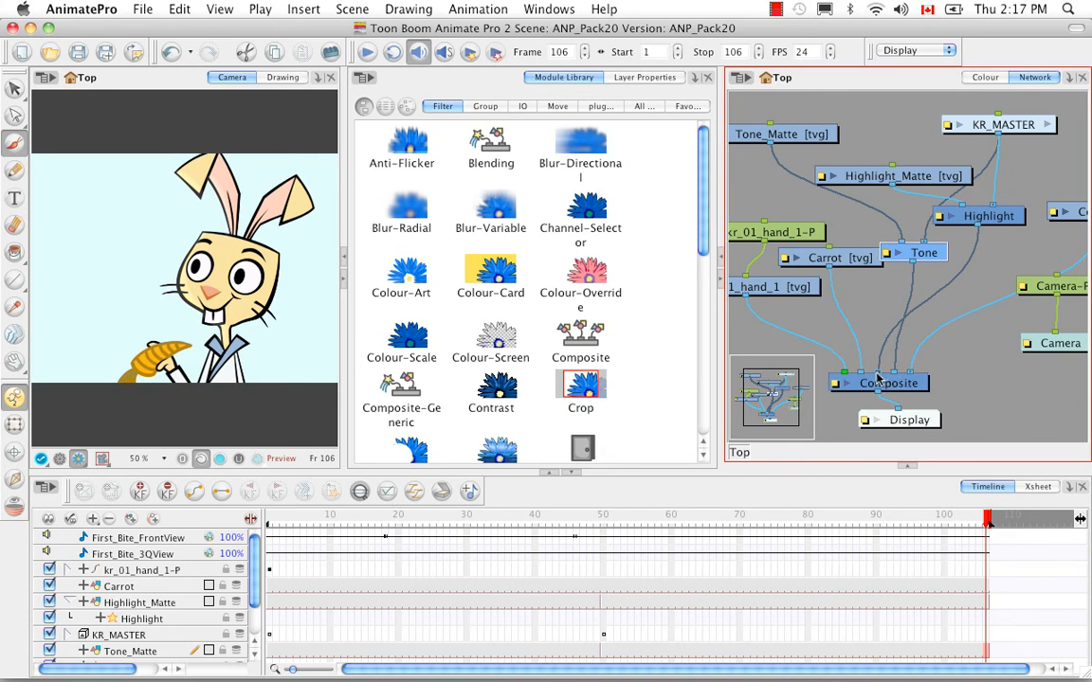
pyautogui.moveTo(879, 374); pyautogui.dragTo(896, 372)
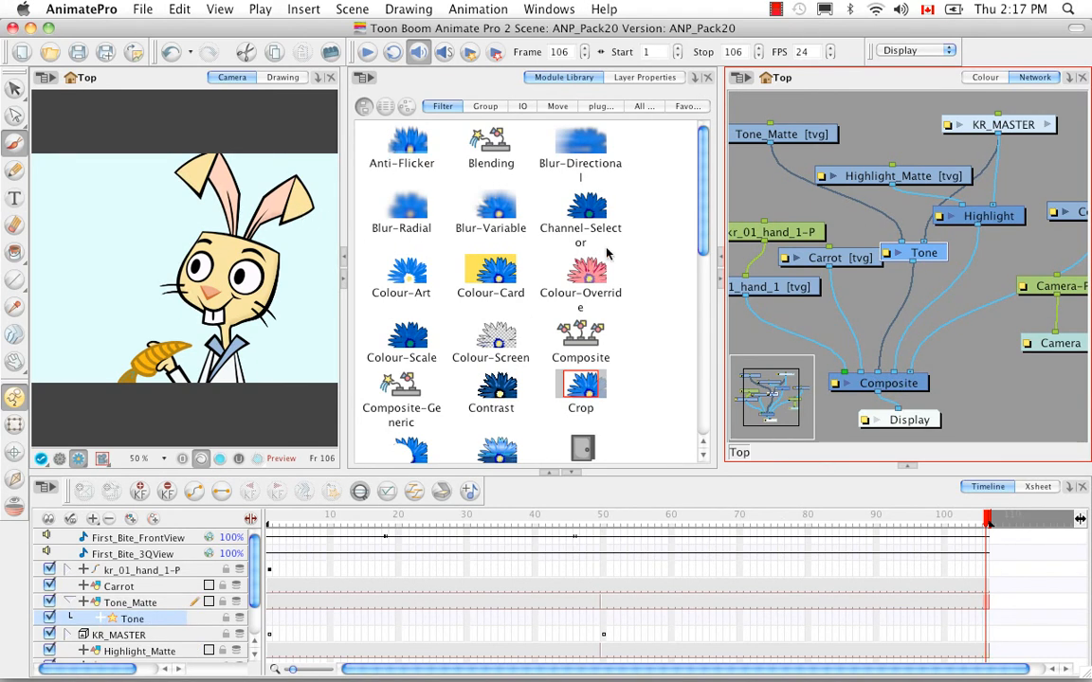
# Step: Turn on Use Matte Colour in the Tone module's properties
pyautogui.click(889, 254)
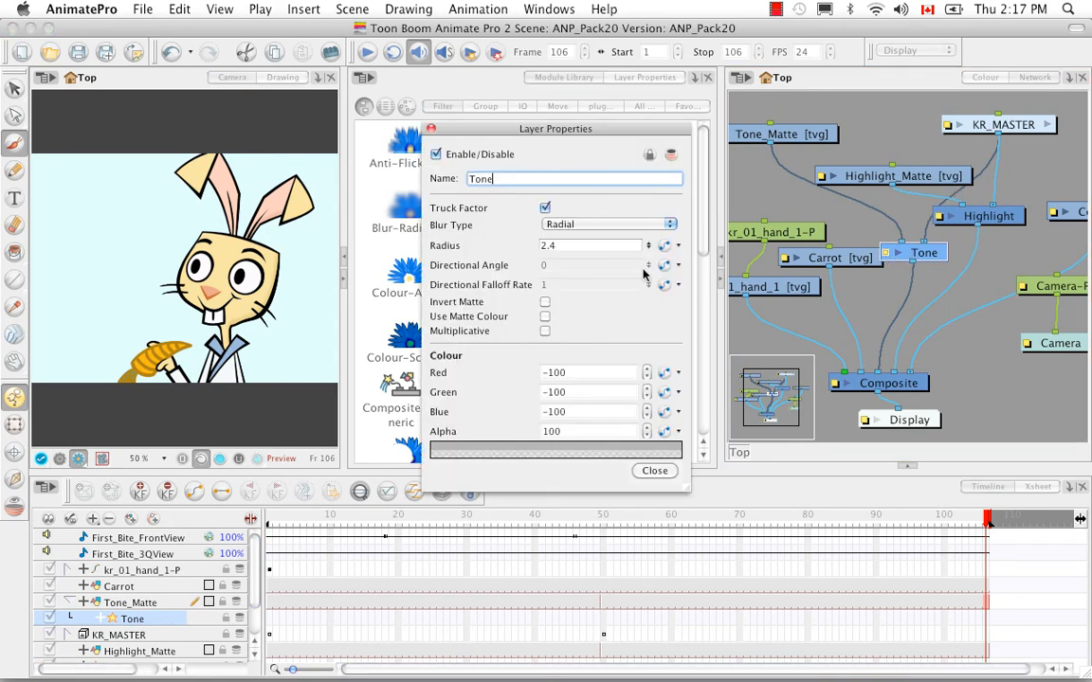
pyautogui.click(545, 319)
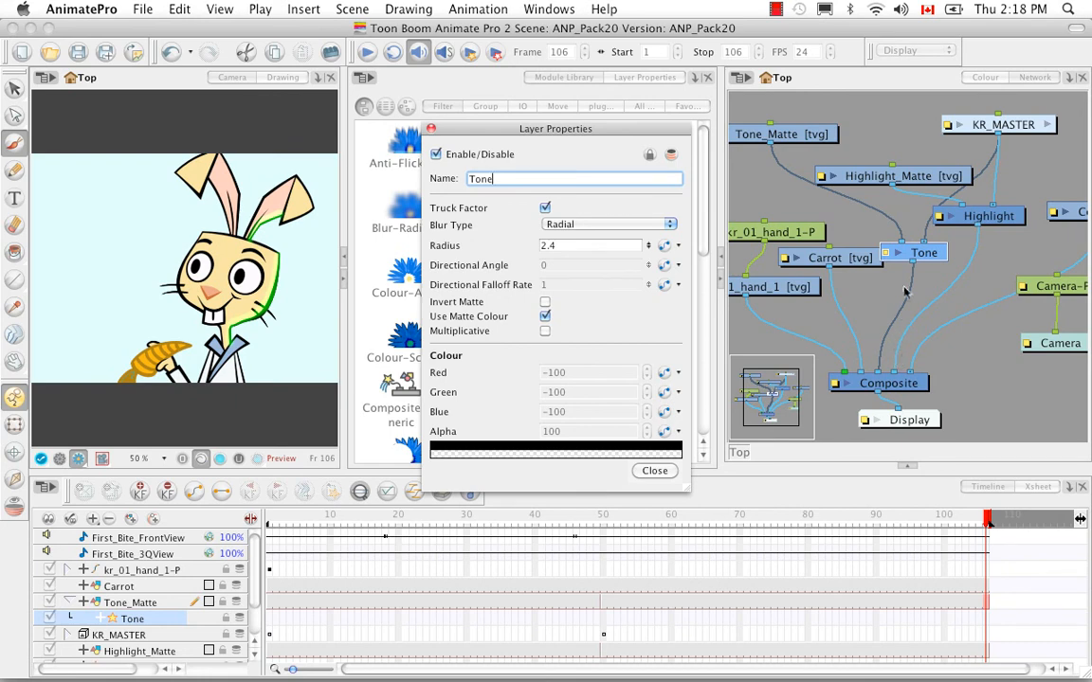
pyautogui.click(431, 129)
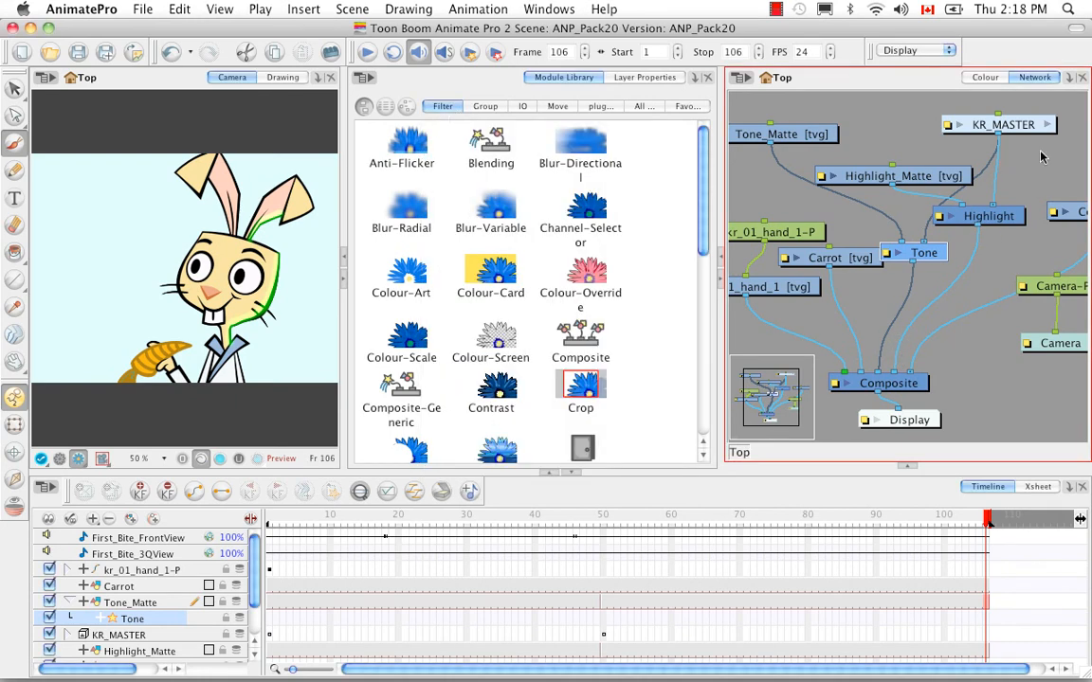
# Step: Disconnect KR_MASTER from Tone and Highlight from the Composite, and connect Highlight's output to Tone's image input
pyautogui.moveTo(923, 241); pyautogui.dragTo(936, 211)
pyautogui.moveTo(895, 372); pyautogui.dragTo(927, 300)
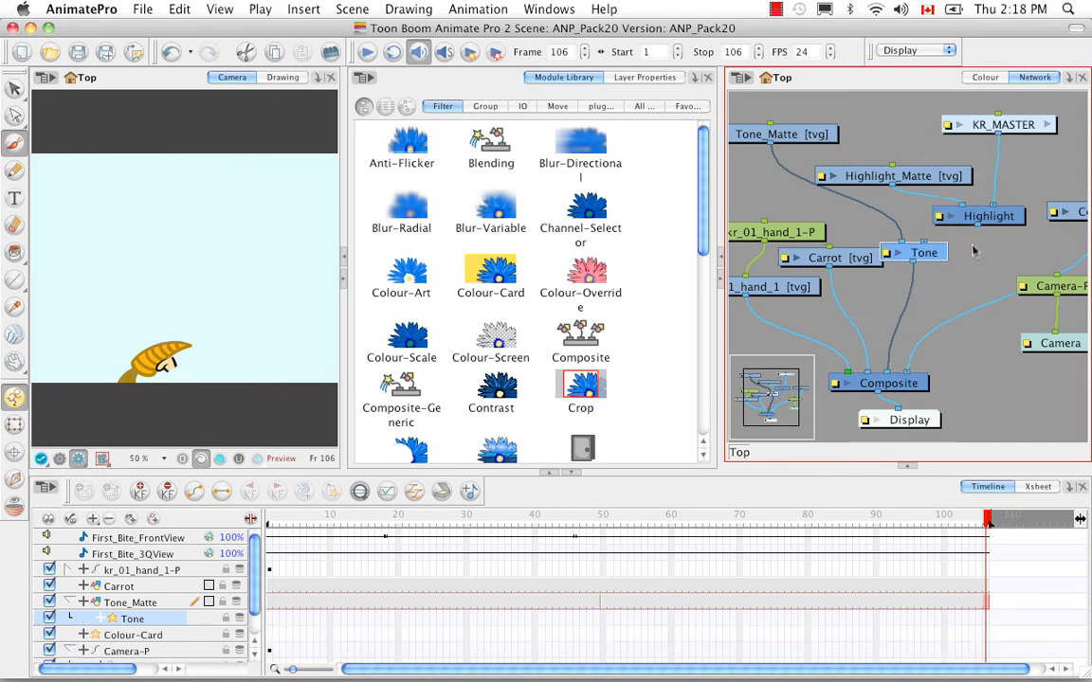
pyautogui.moveTo(977, 225); pyautogui.dragTo(930, 244)
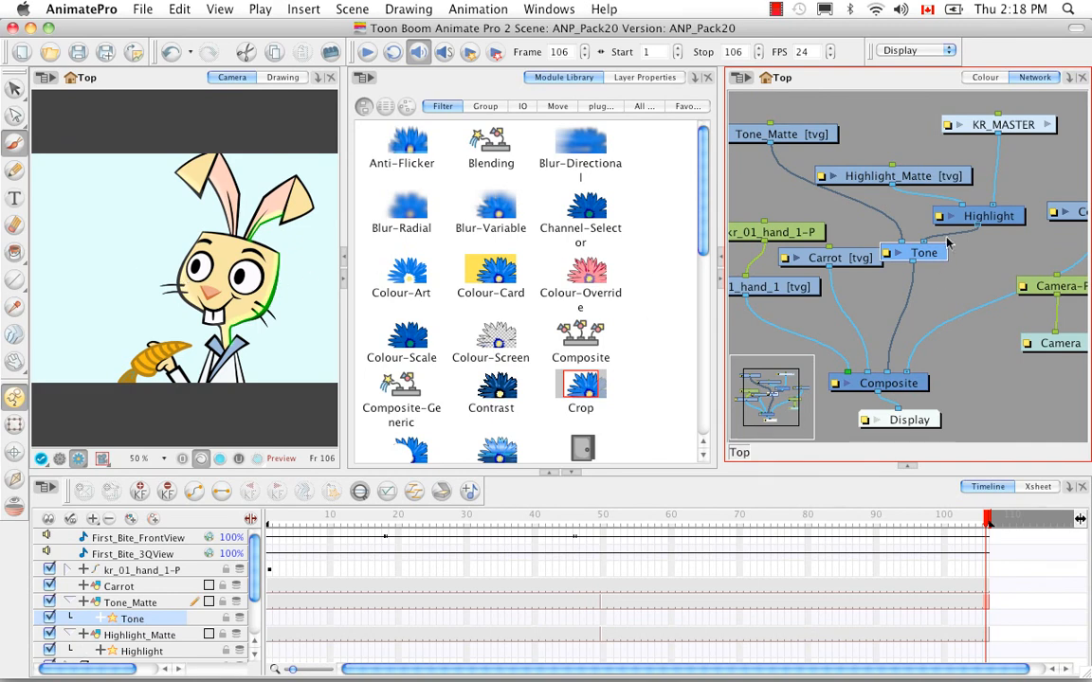
# Step: Turn off Use Matte Colour and turn on Multiplicative in the Tone module's properties
pyautogui.click(886, 253)
pyautogui.click(544, 316)
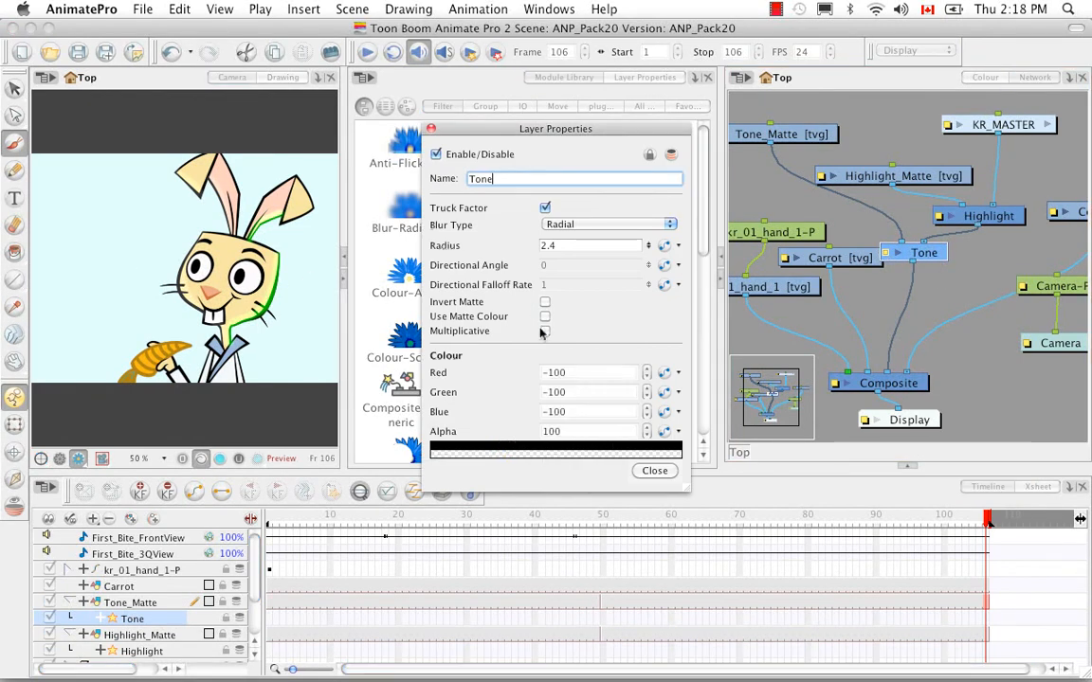
pyautogui.click(545, 331)
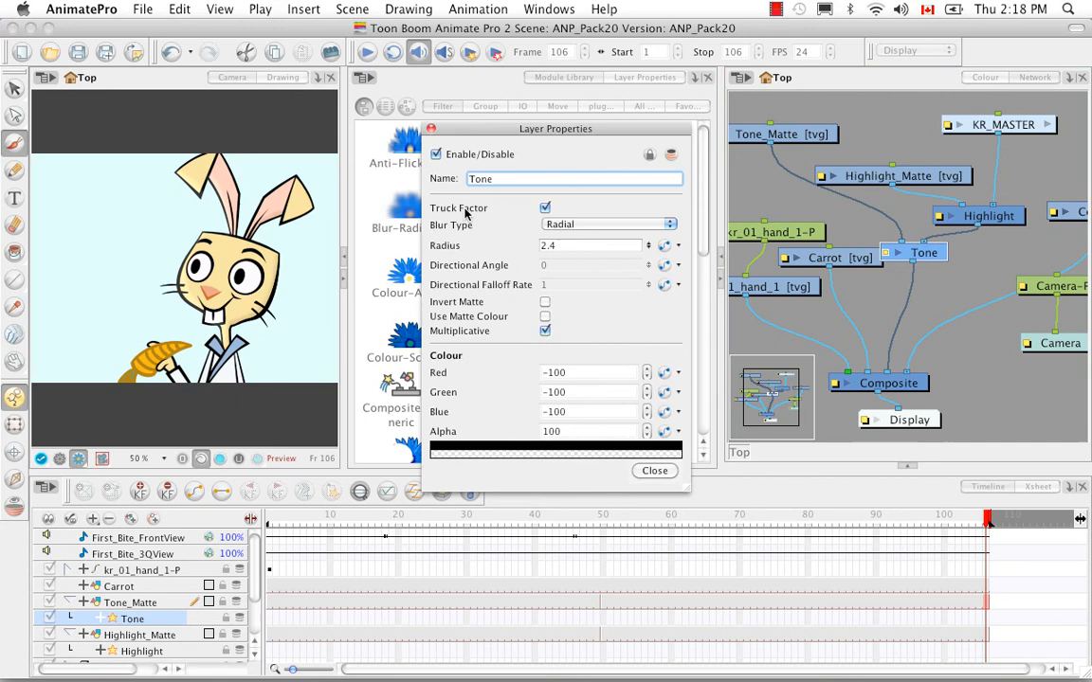
pyautogui.click(432, 129)
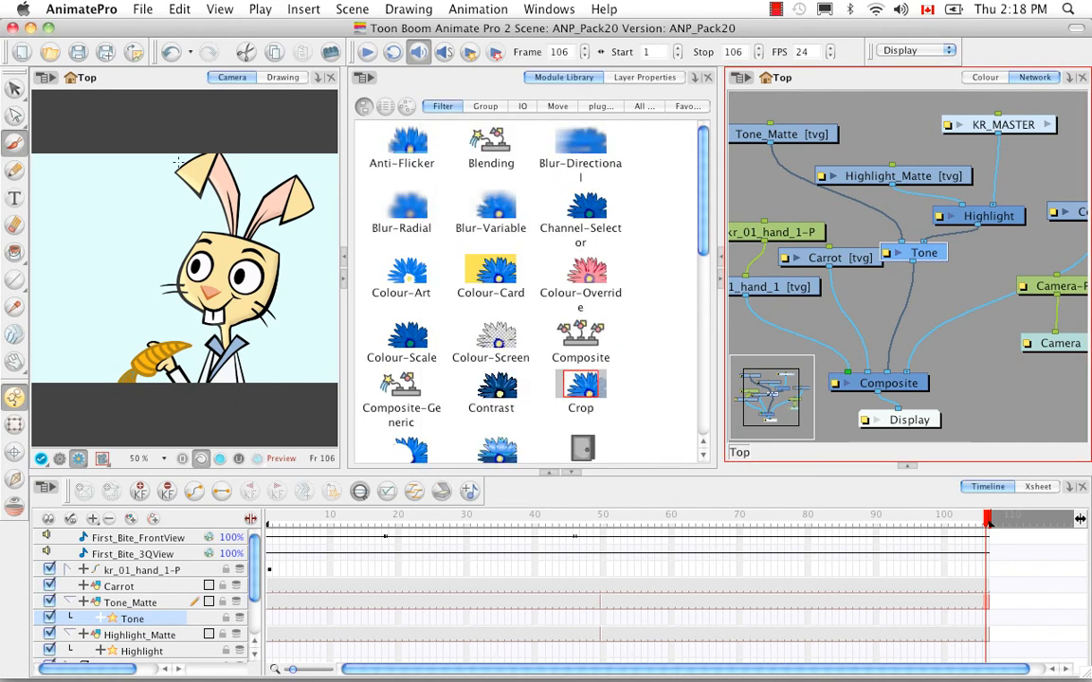